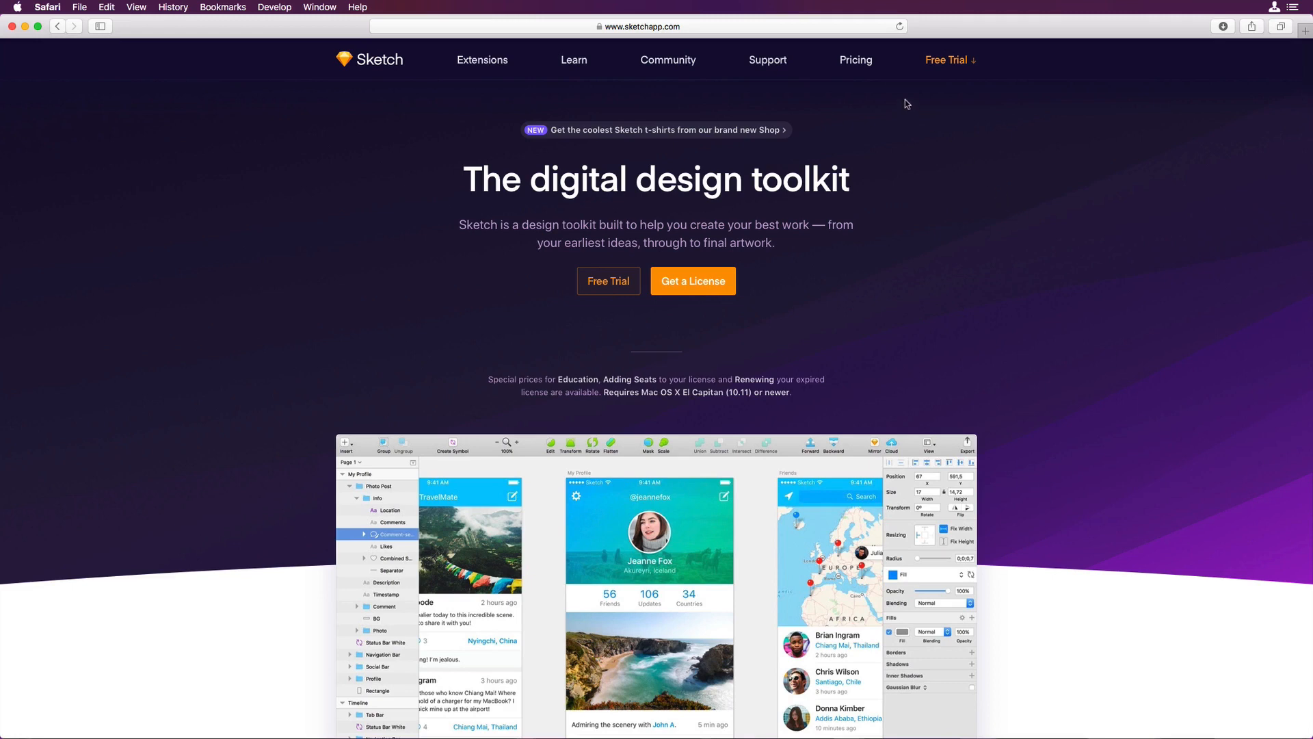
# Step: Open the Pricing page of the Sketch website
pyautogui.click(862, 64)
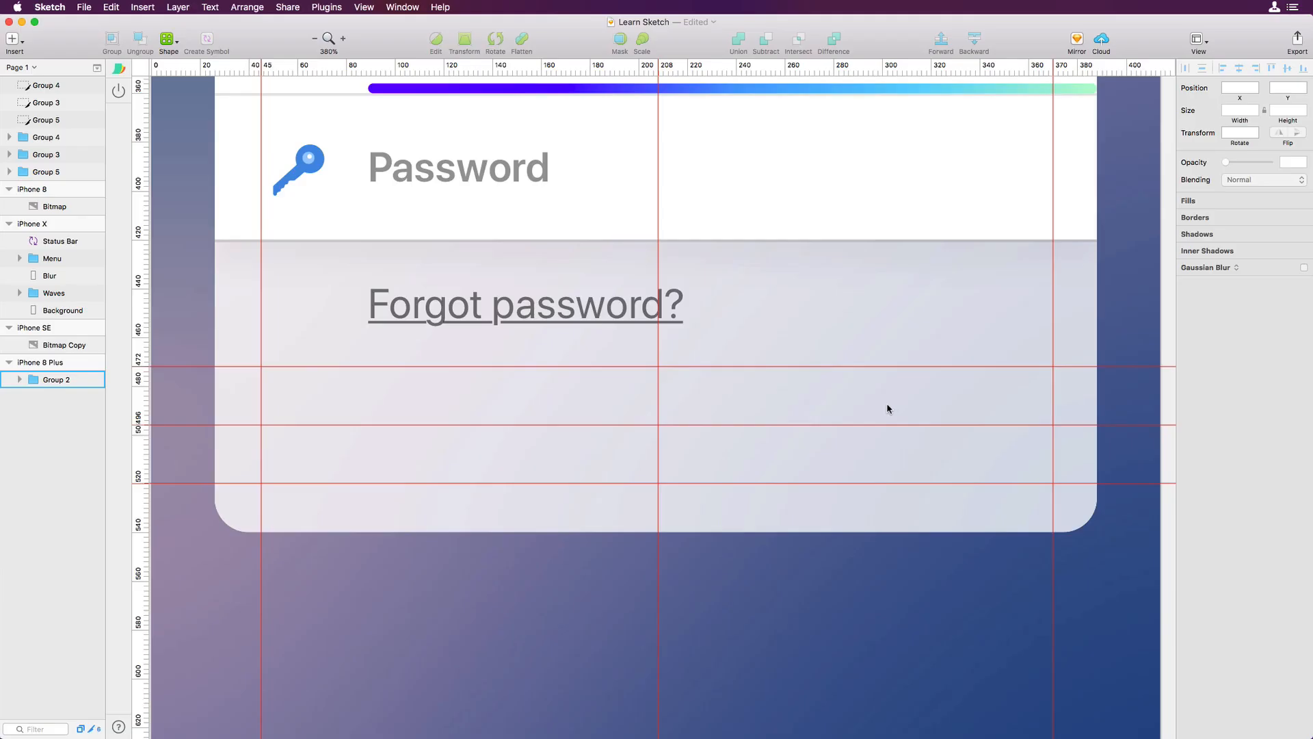
# Step: Draw a 325 × 48 borderless rounded rectangle between the guides below "Forgot password?" at X 45, Y 472, with a corner radius of 10
pyautogui.press('u')
pyautogui.moveTo(261, 367); pyautogui.dragTo(1052, 482)
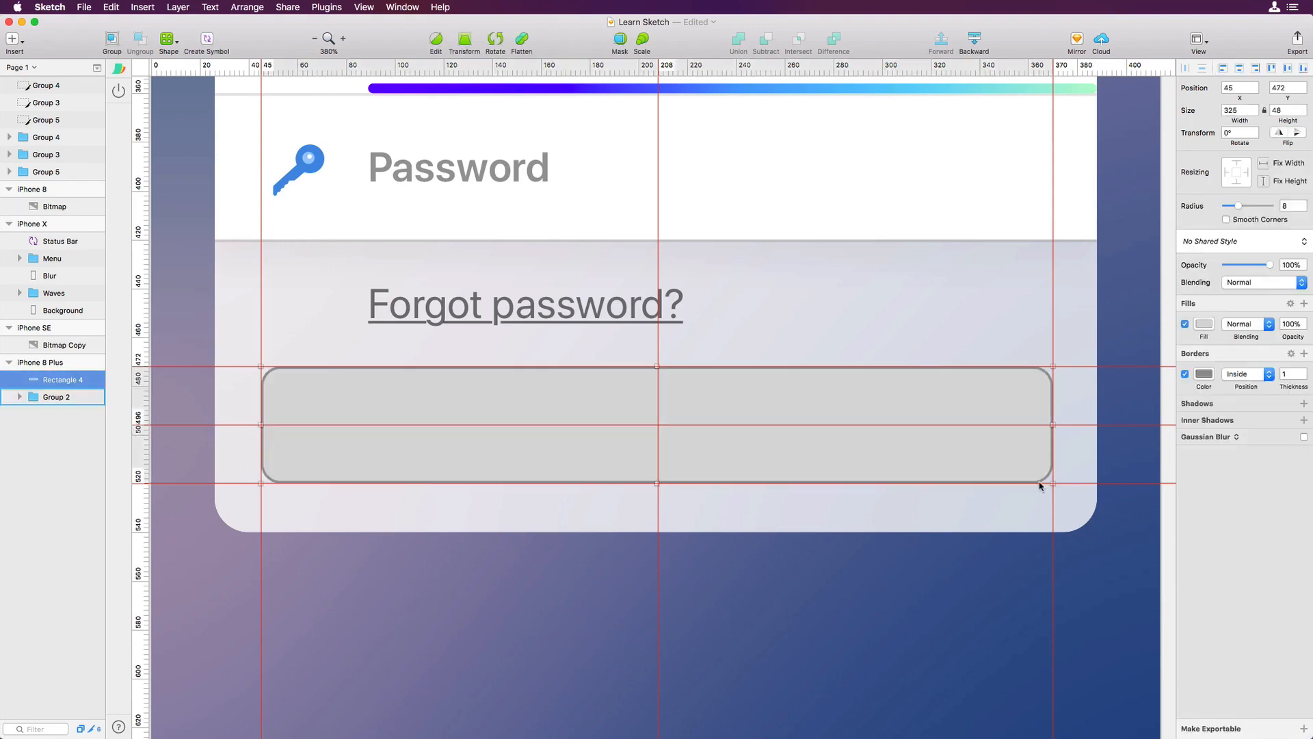
pyautogui.click(1186, 374)
pyautogui.click(1295, 204)
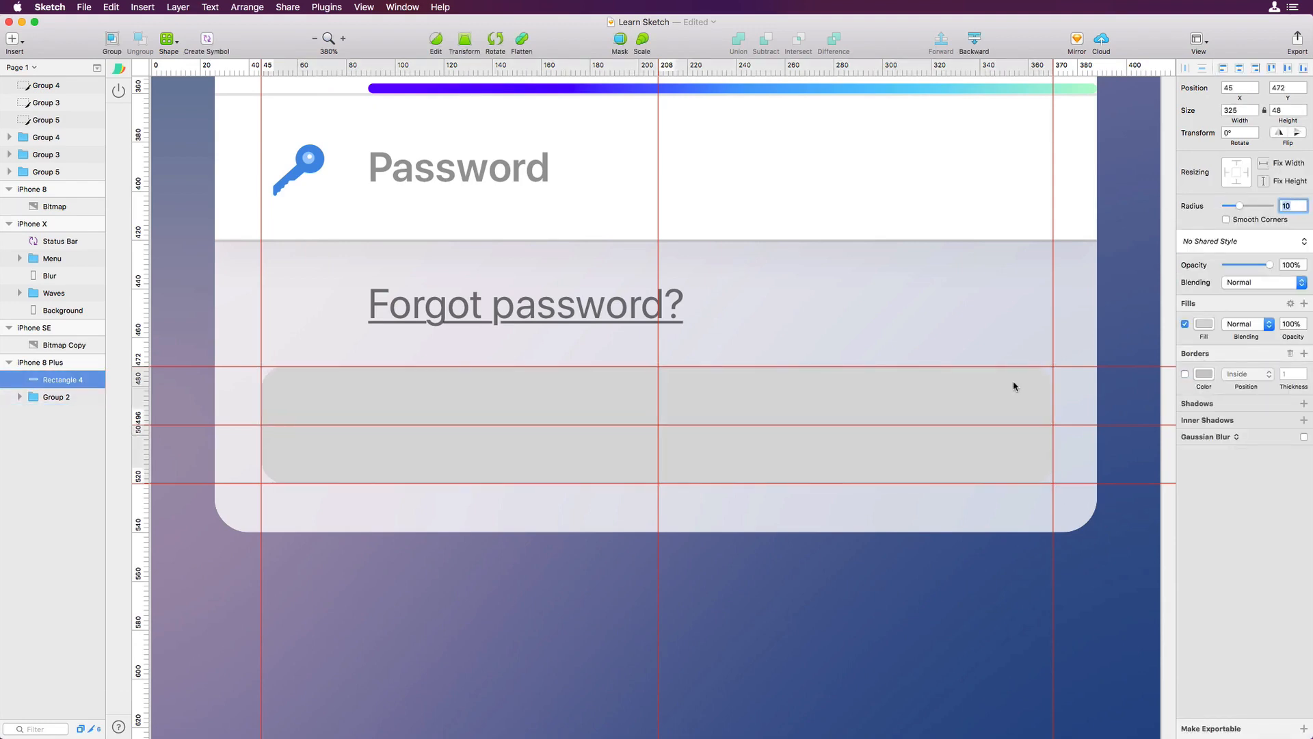
# Step: Fill the rounded rectangle with a linear gradient using the blue document gradient preset
pyautogui.click(1204, 323)
pyautogui.click(1214, 354)
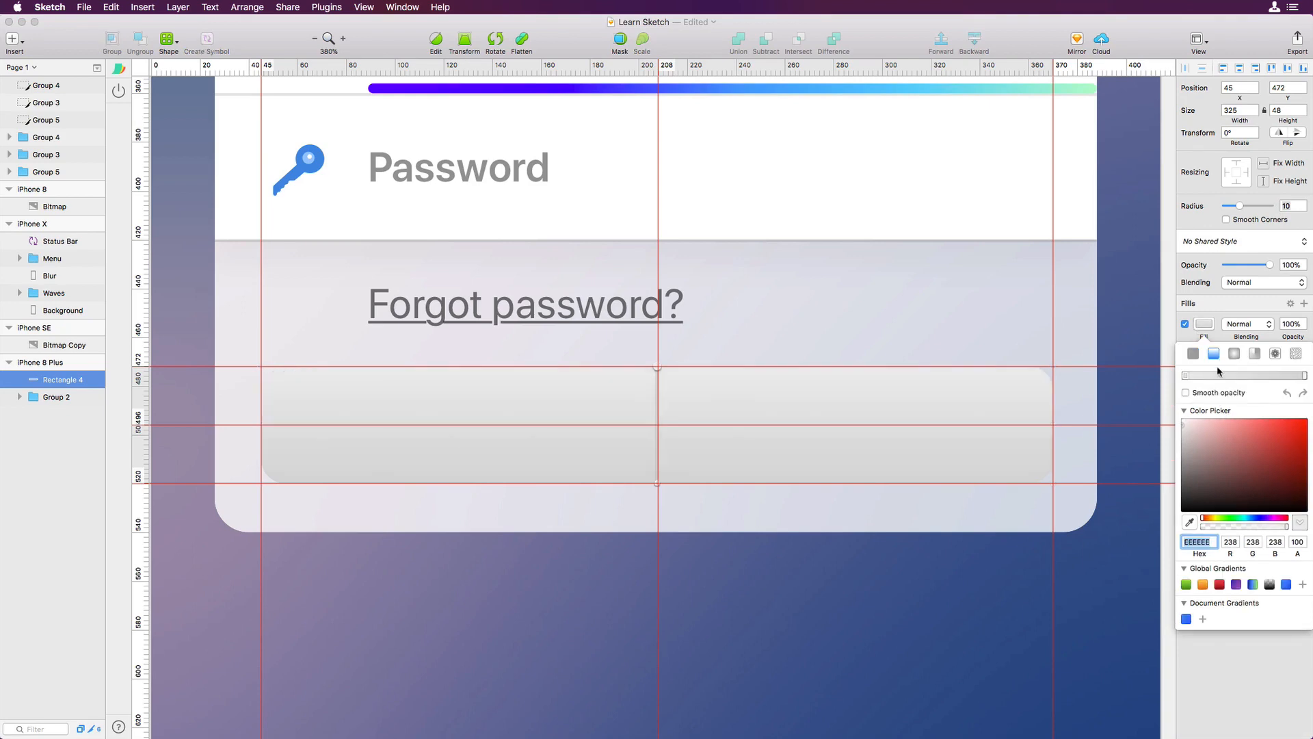
pyautogui.click(1187, 619)
pyautogui.click(1147, 579)
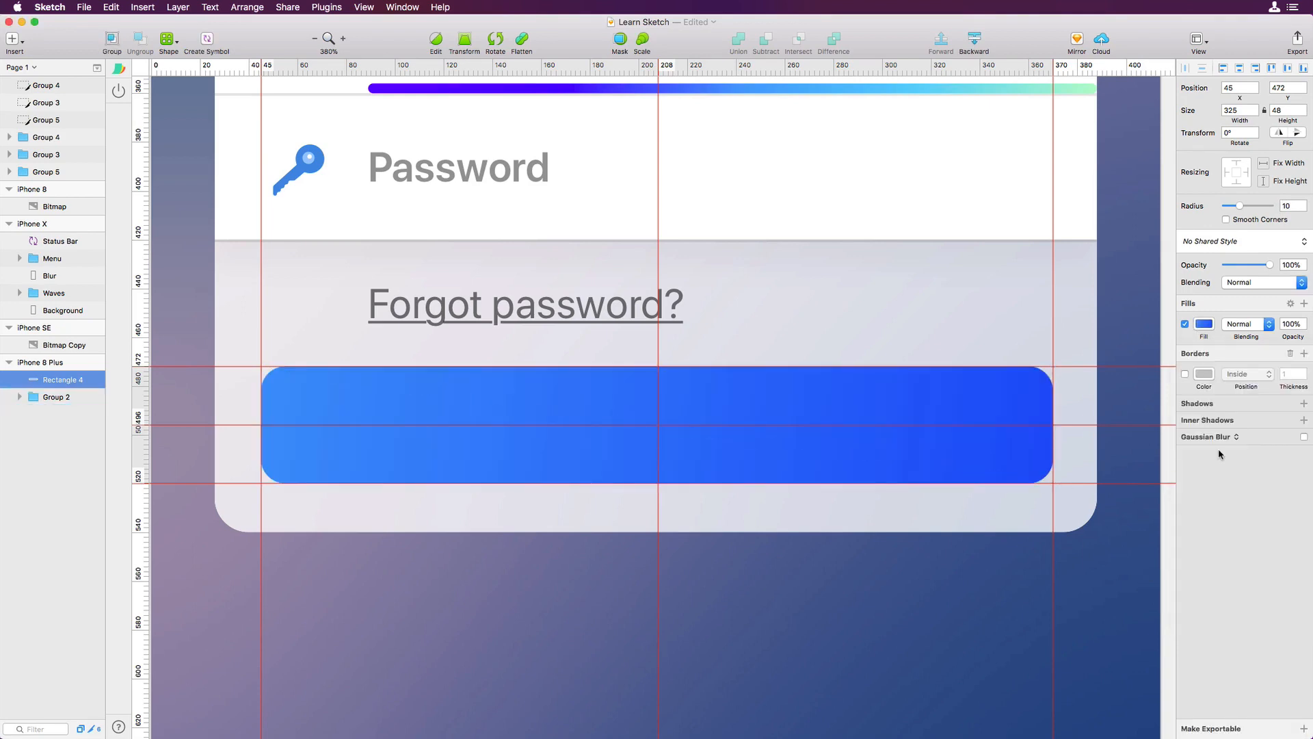
# Step: Add a shadow to the blue rectangle with a Y offset of 5 and a blur of 10
pyautogui.click(1197, 403)
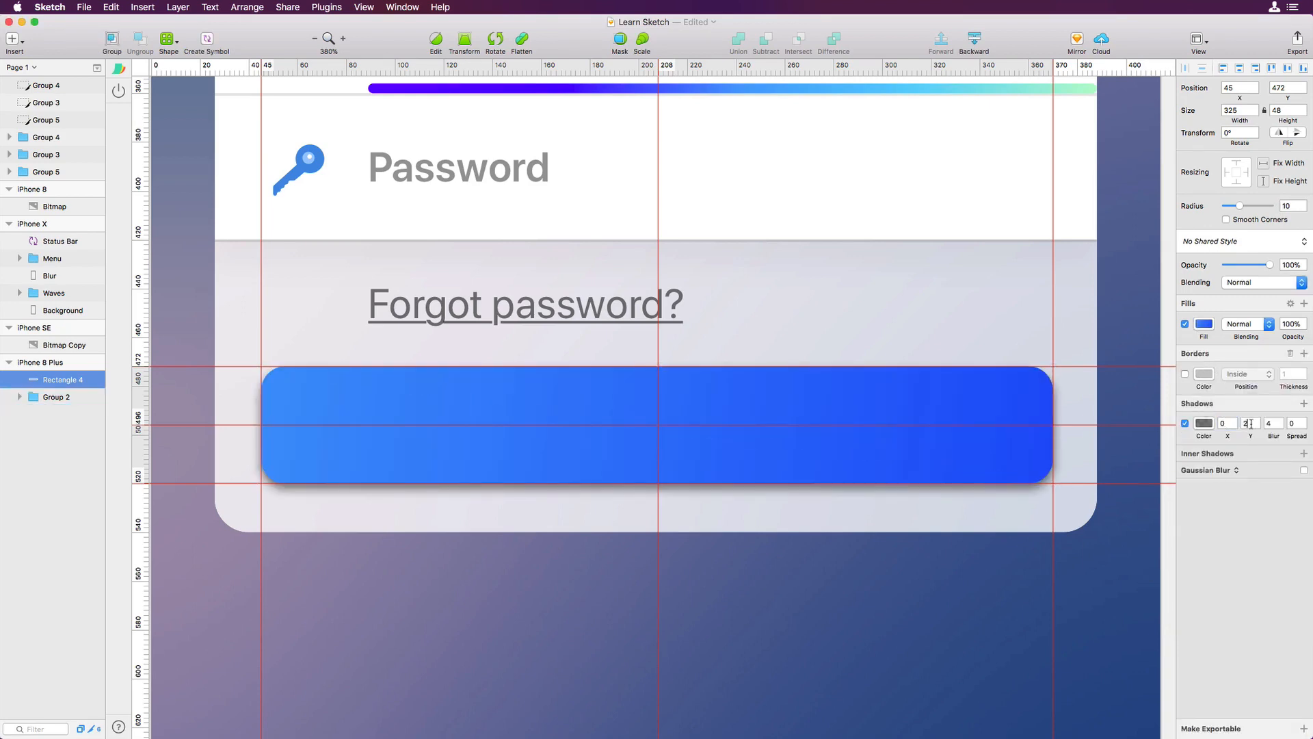
pyautogui.click(1251, 424)
pyautogui.write('5')
pyautogui.click(1269, 422)
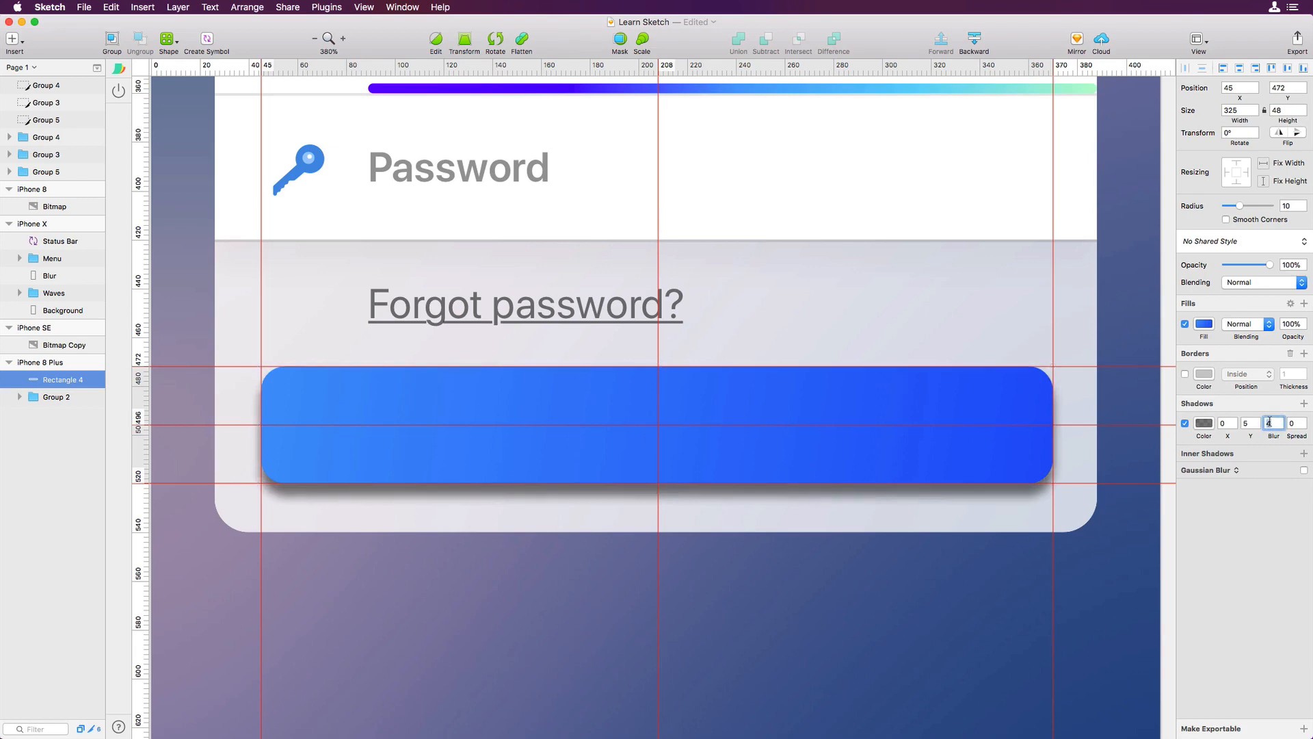
pyautogui.write('10')
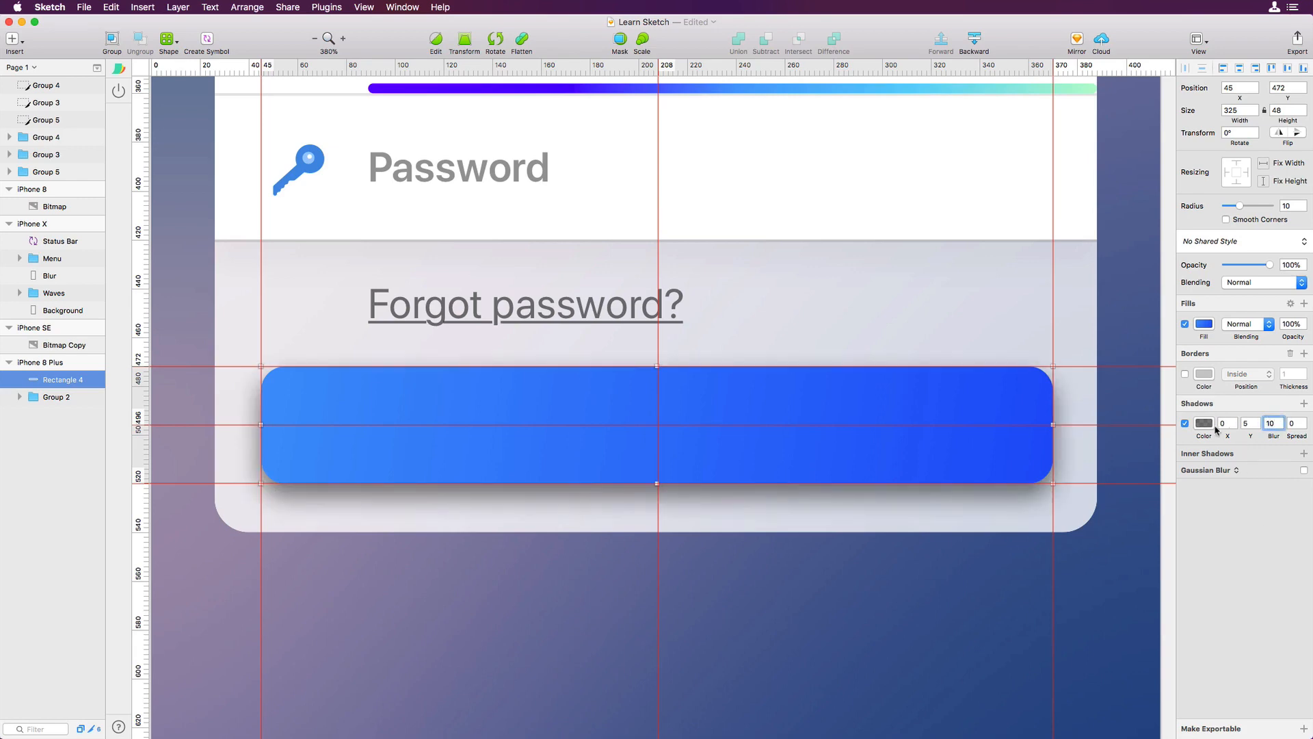
# Step: Set the alpha of the rectangle's black shadow colour to 15 and deselect the rectangle
pyautogui.click(1206, 424)
pyautogui.click(1295, 603)
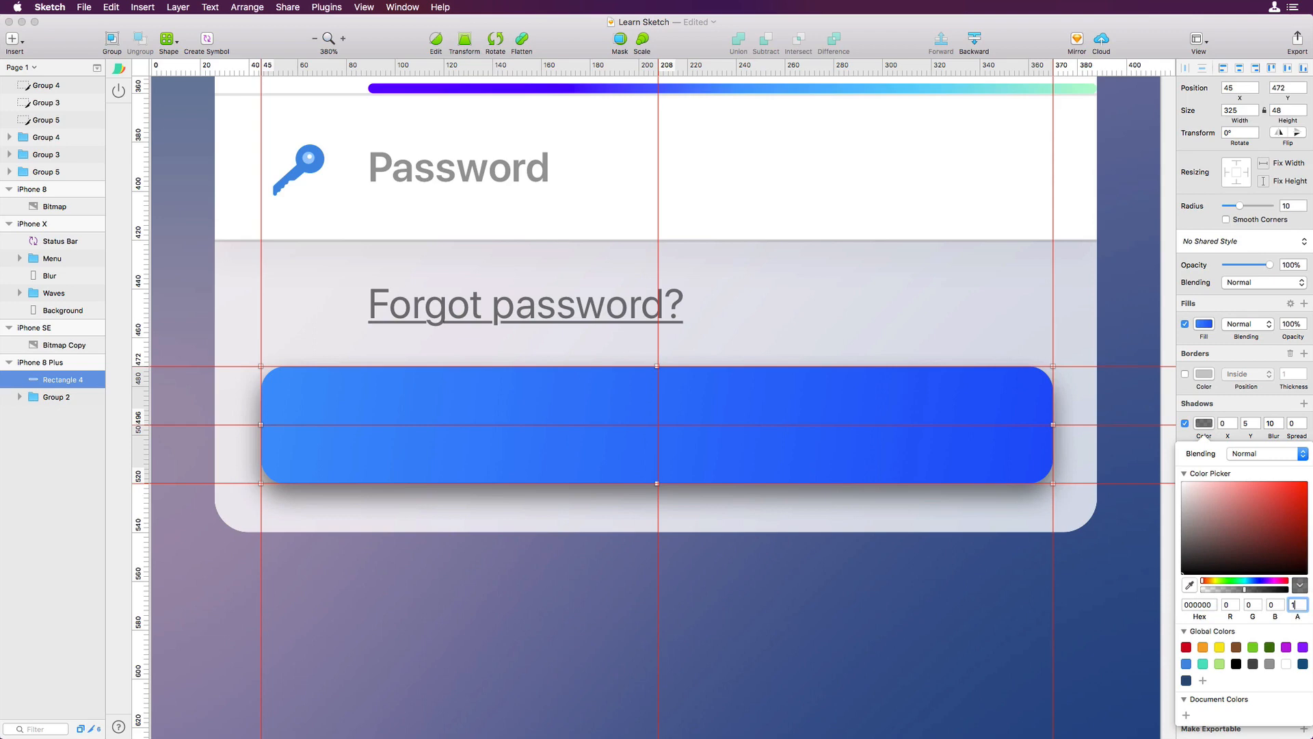
pyautogui.write('15')
pyautogui.press('Return')
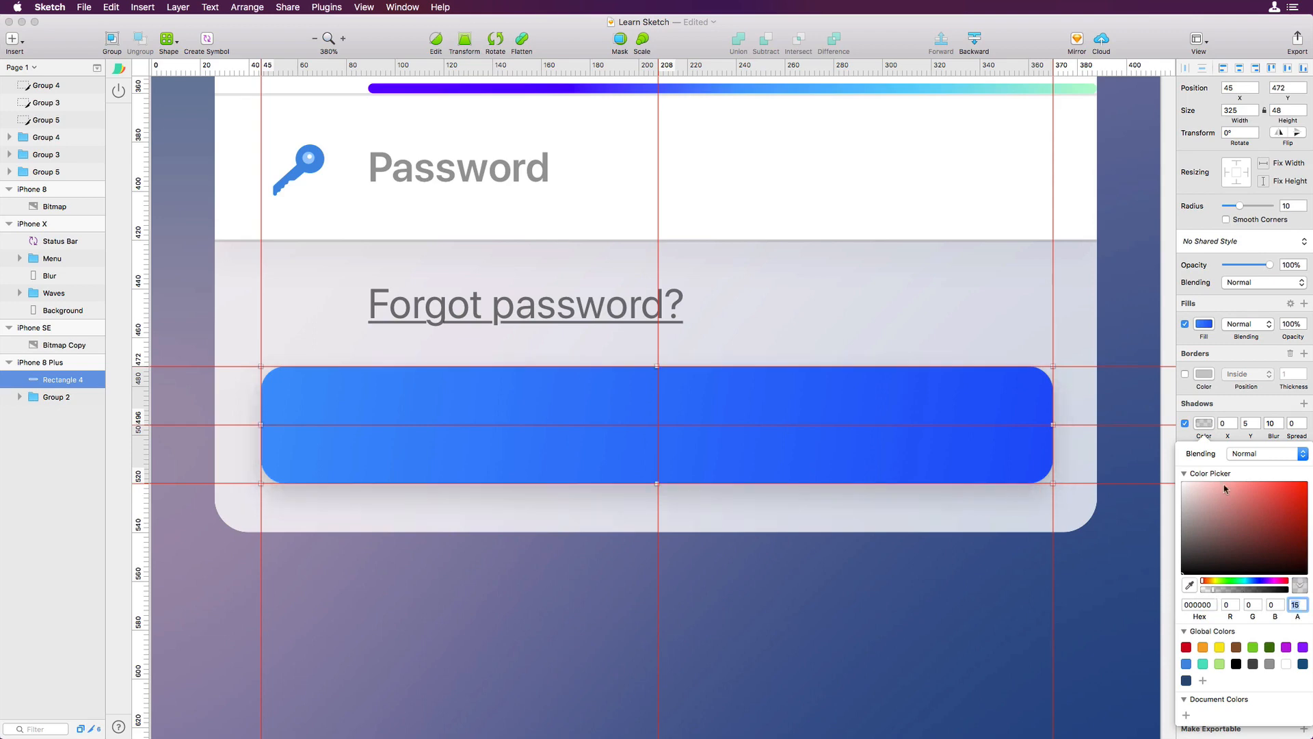
pyautogui.click(1193, 431)
pyautogui.click(1065, 479)
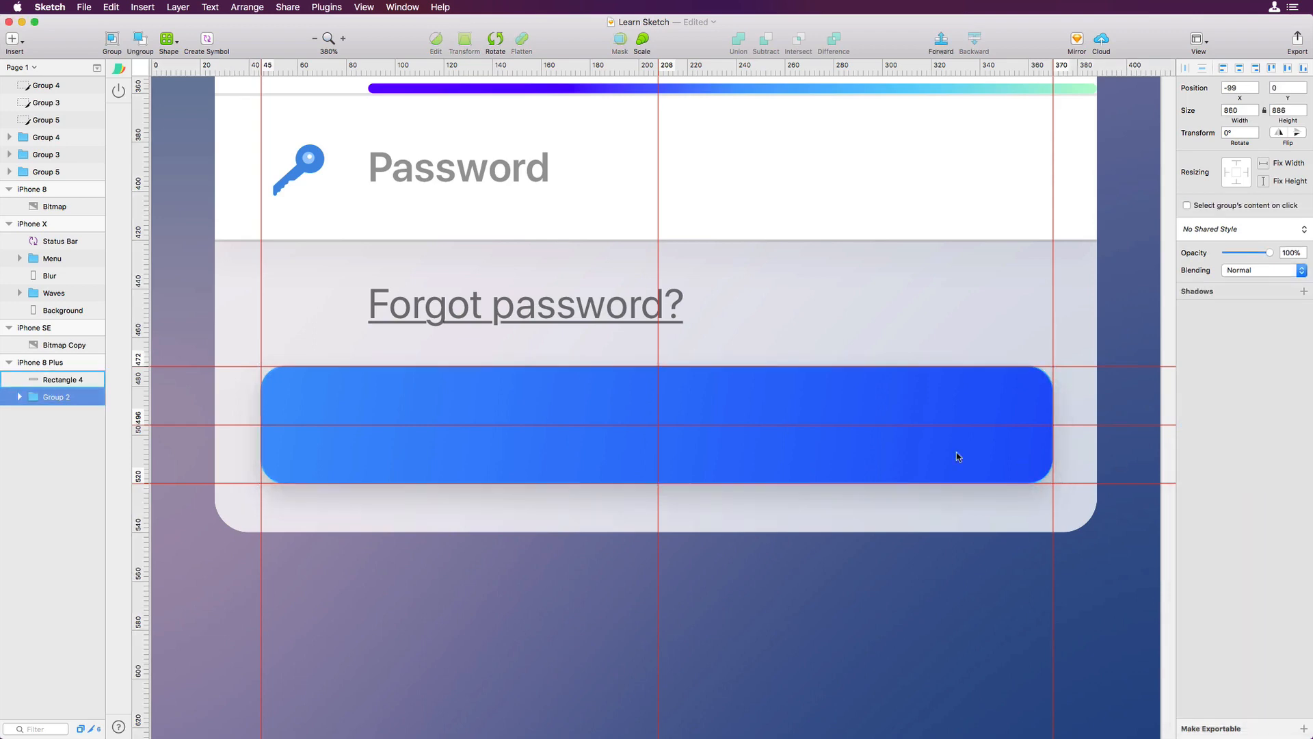
# Step: Add a "Login" text layer on top of the blue button
pyautogui.press('t')
pyautogui.click(661, 421)
pyautogui.write('Login')
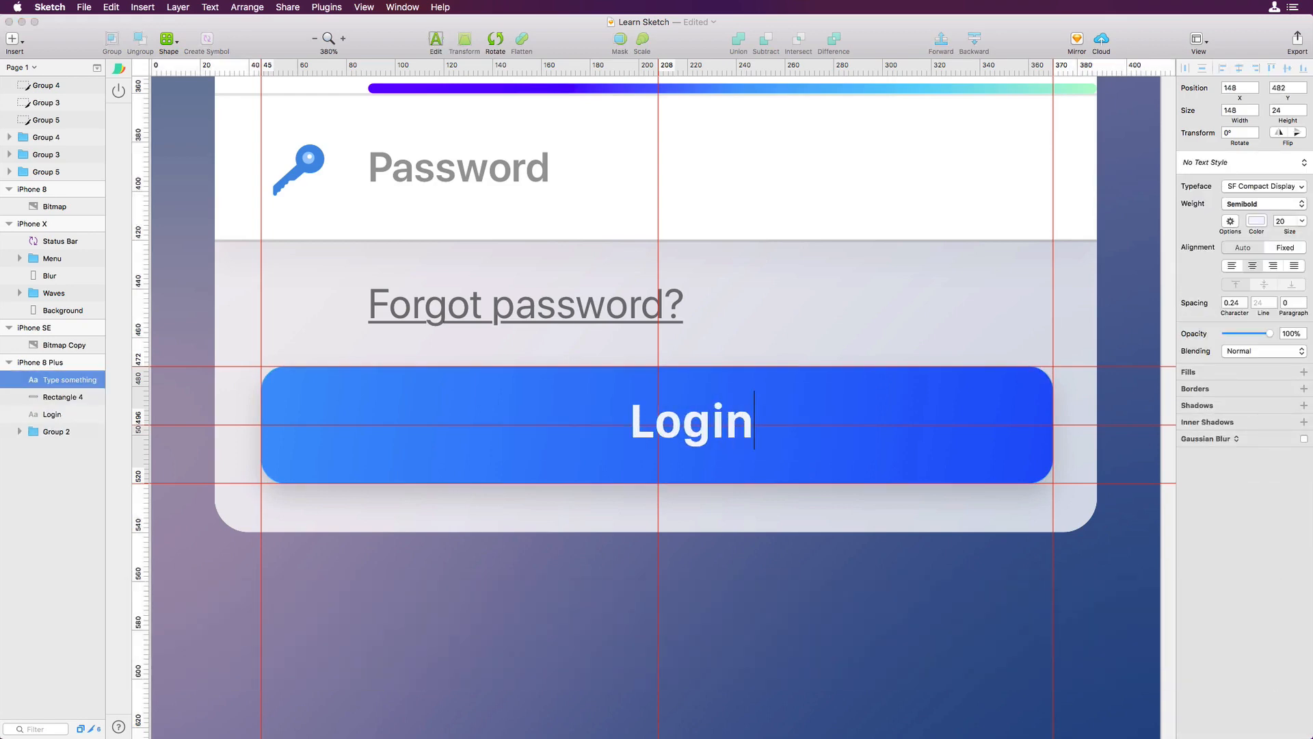
pyautogui.click(707, 526)
# Step: Centre the Login text on the button at the guide crossing, positioned at X 182, Y 484
pyautogui.moveTo(721, 429); pyautogui.dragTo(694, 428)
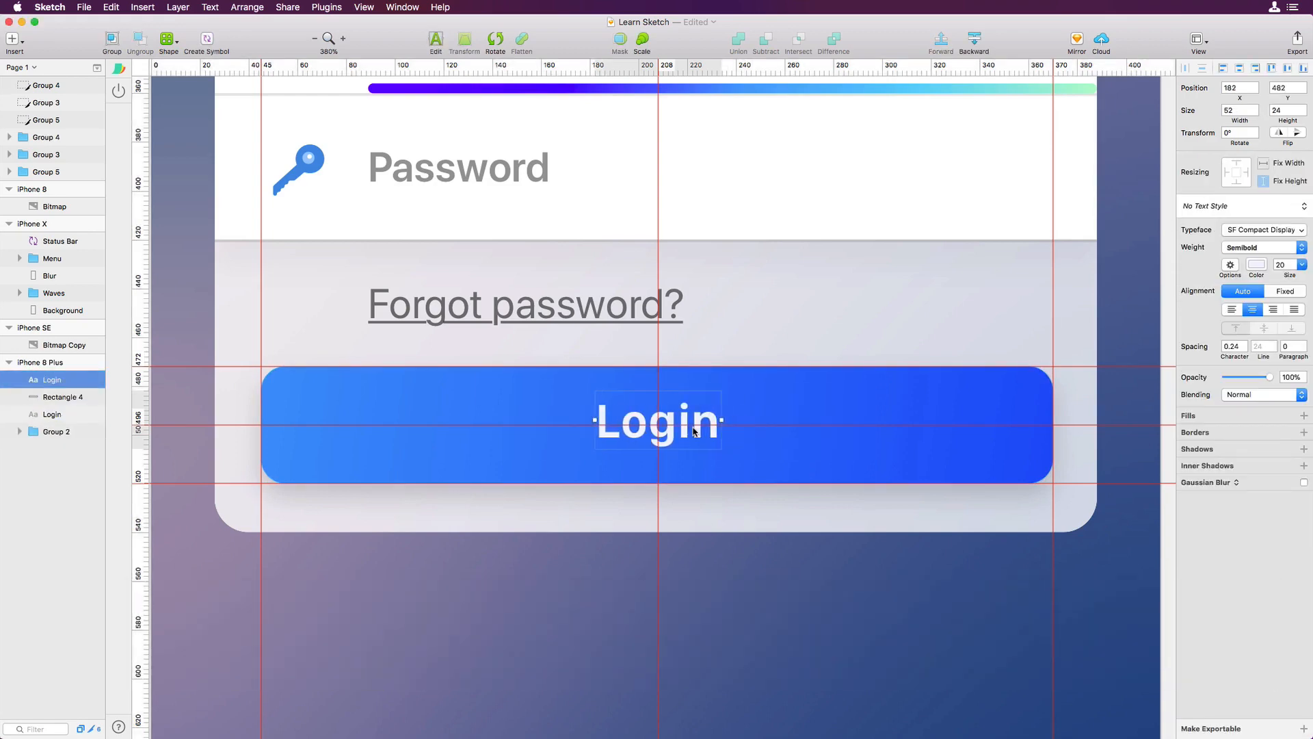
pyautogui.press('Down')
pyautogui.press('Down')
pyautogui.press('Up')
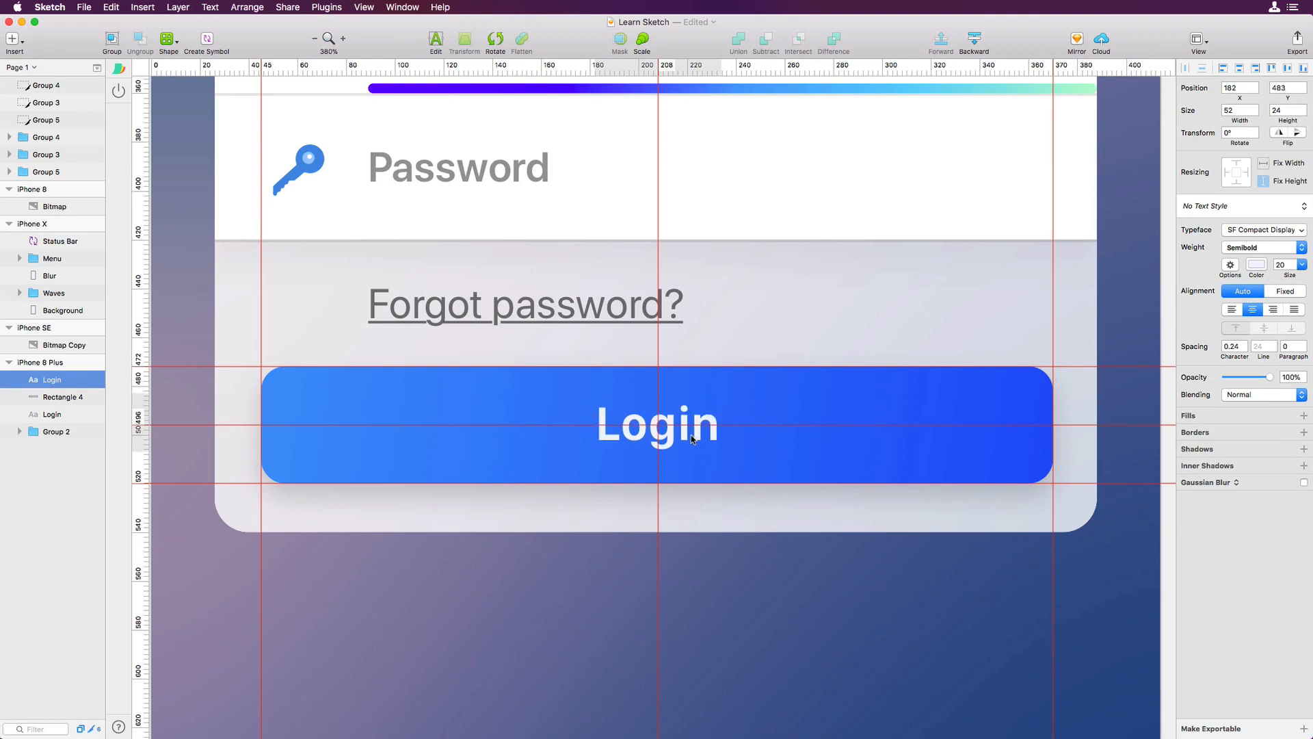
pyautogui.press('Down')
# Step: Show all four iPhone artboards with the rulers and guides hidden, and deselect the Login text
pyautogui.scroll(-10, 607, 351)
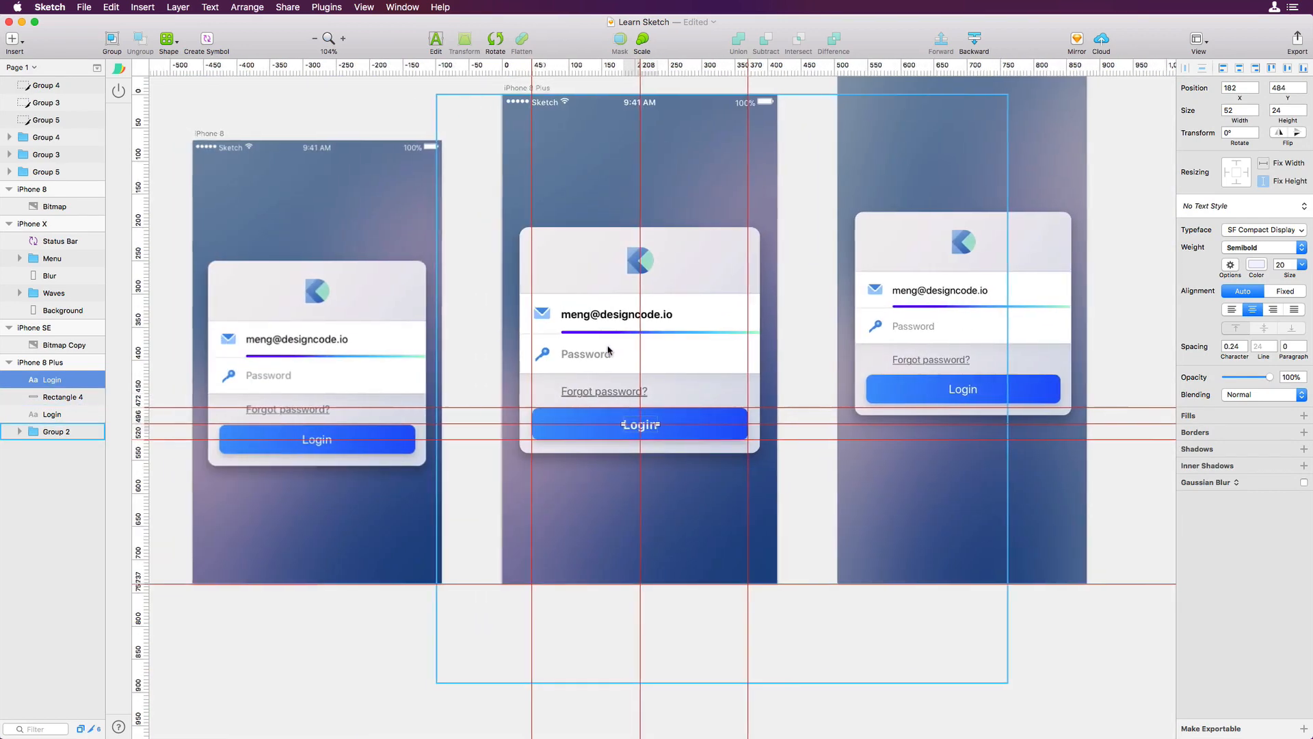
pyautogui.scroll(-2, 607, 350)
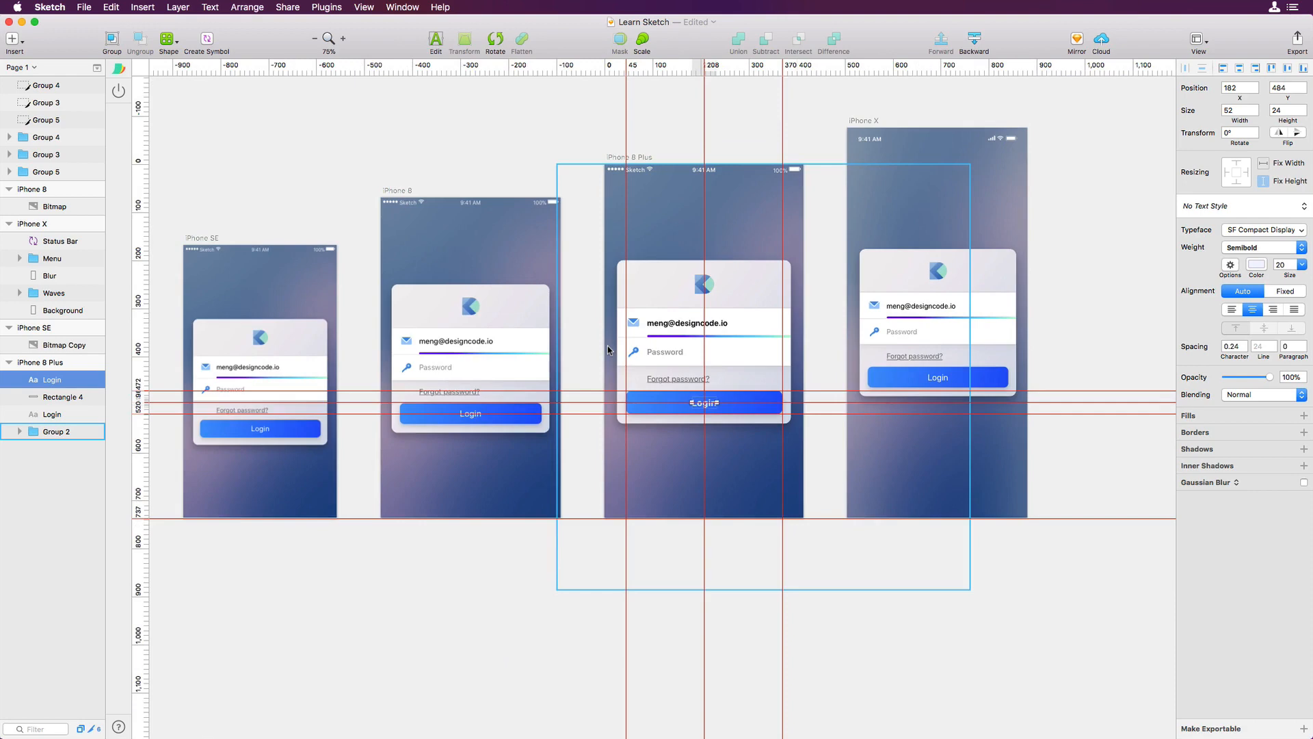
pyautogui.hotkey('ctrl', 'r')
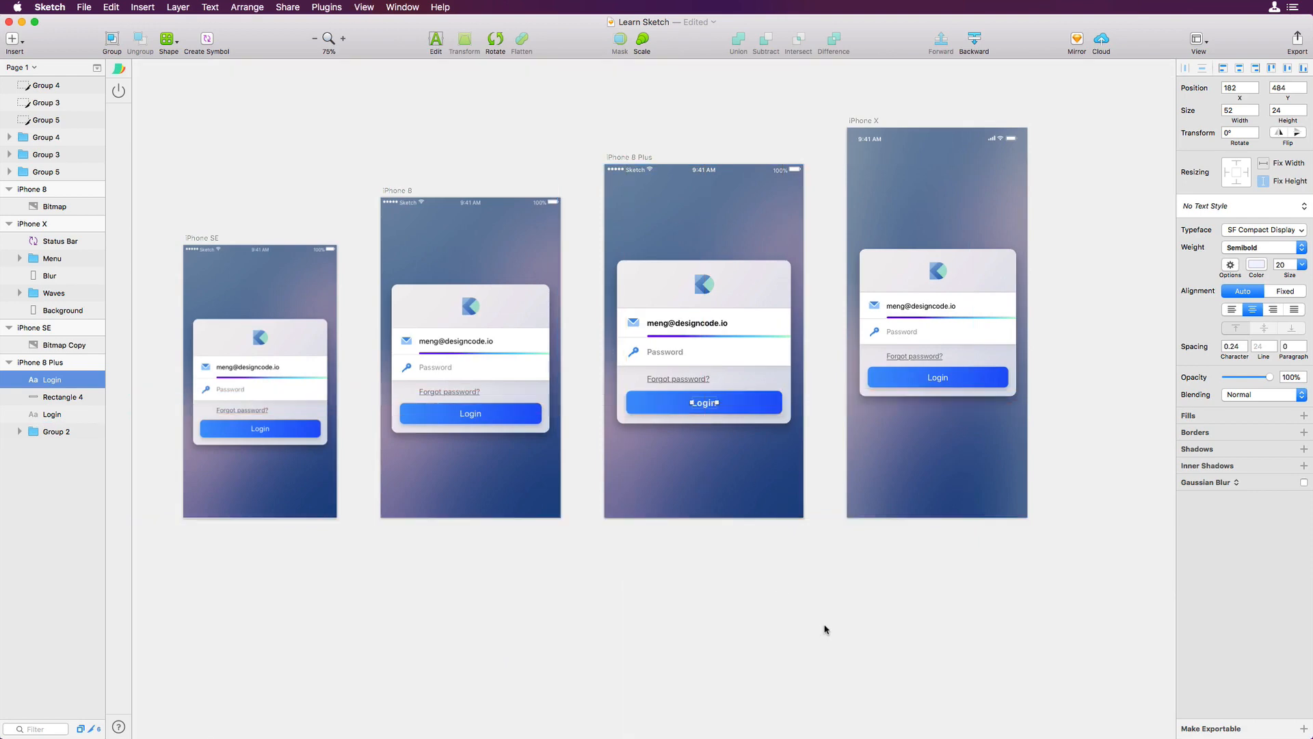
pyautogui.click(807, 579)
# Step: Look through the Sketch community page in Safari, covering the events and the Groups and Sites section
pyautogui.scroll(-4, 807, 579)
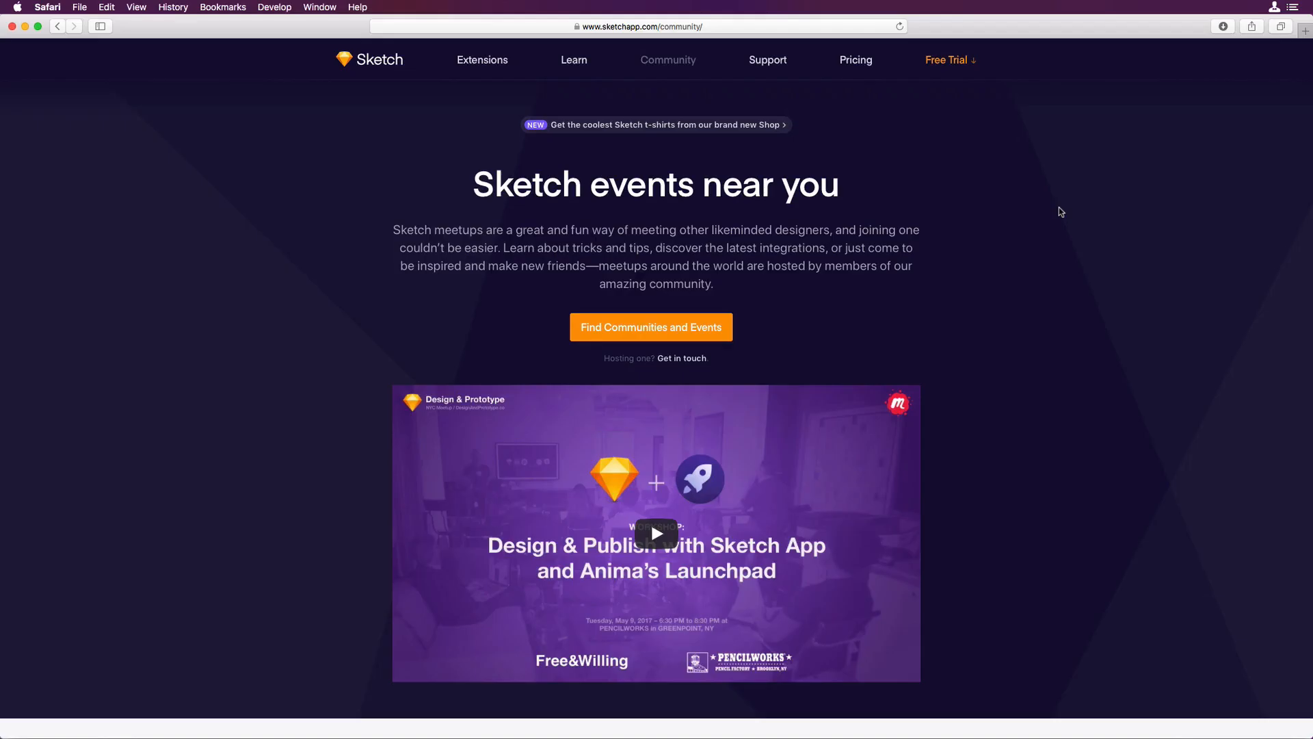
pyautogui.scroll(-8, 1061, 212)
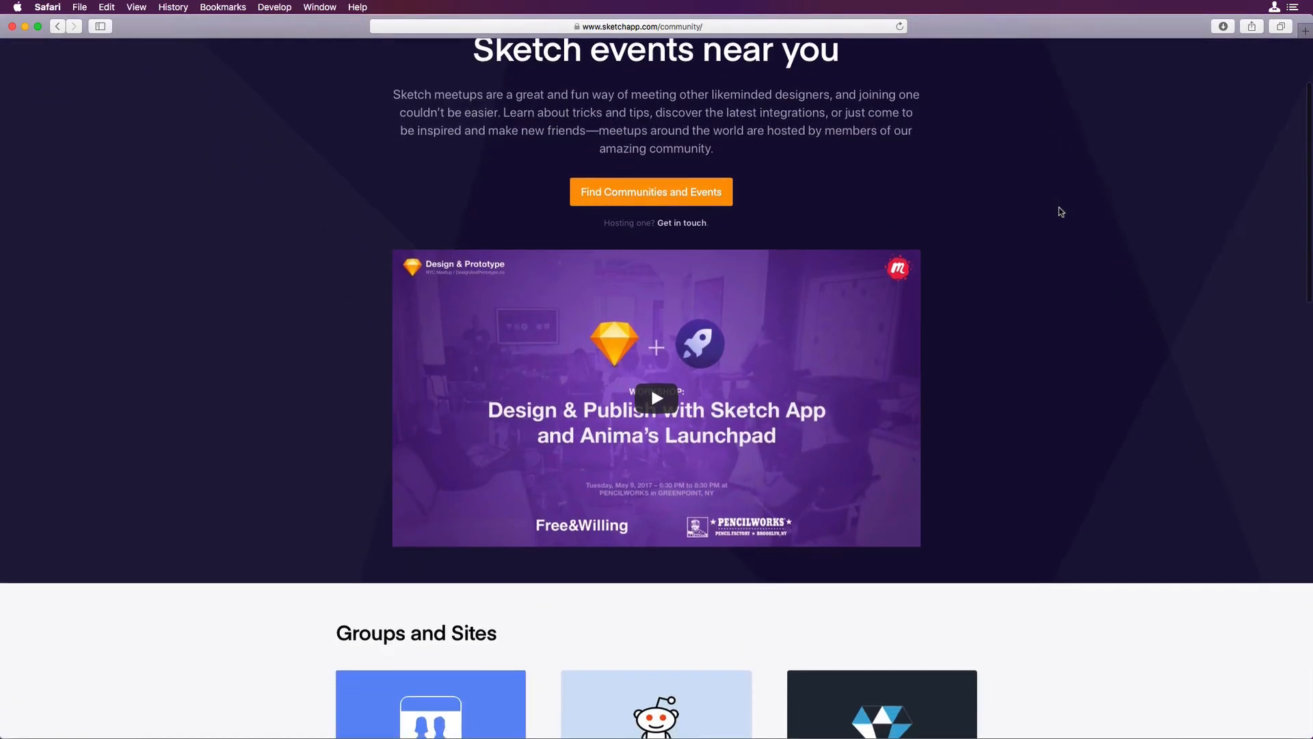
pyautogui.scroll(-6, 1061, 212)
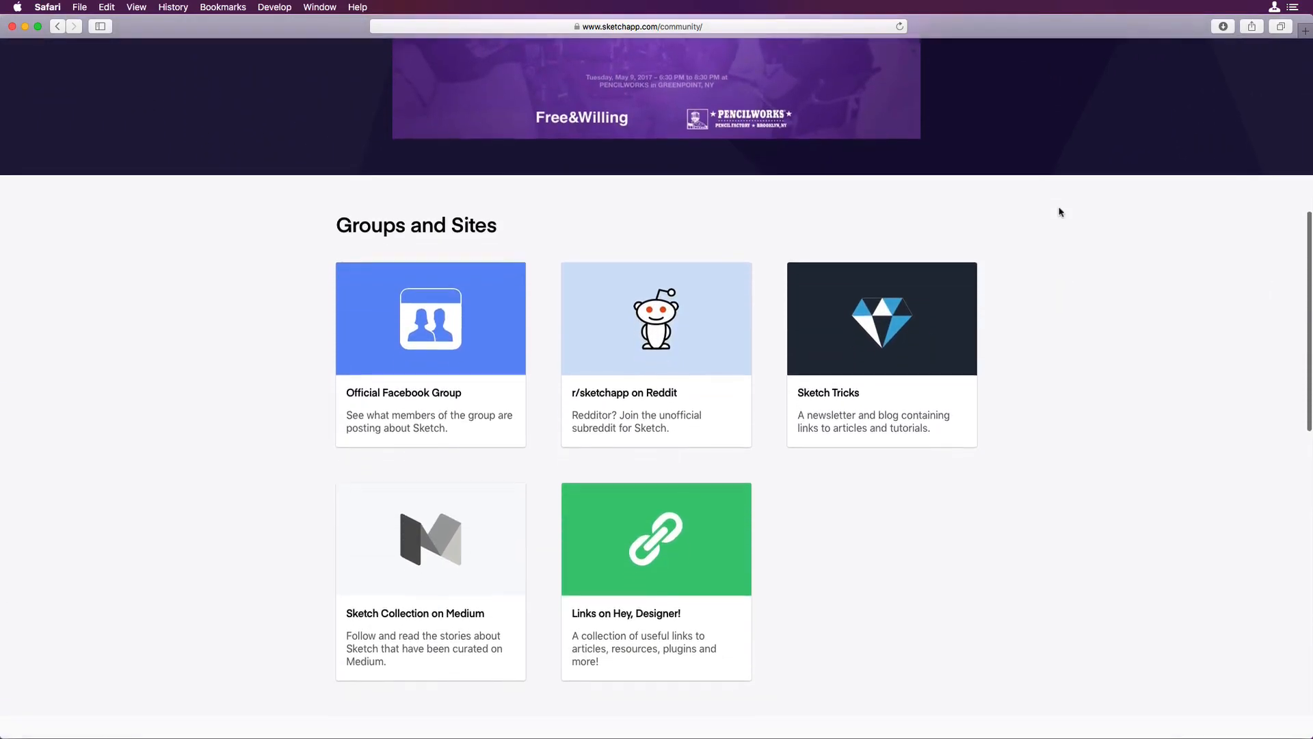
pyautogui.scroll(-7, 1061, 212)
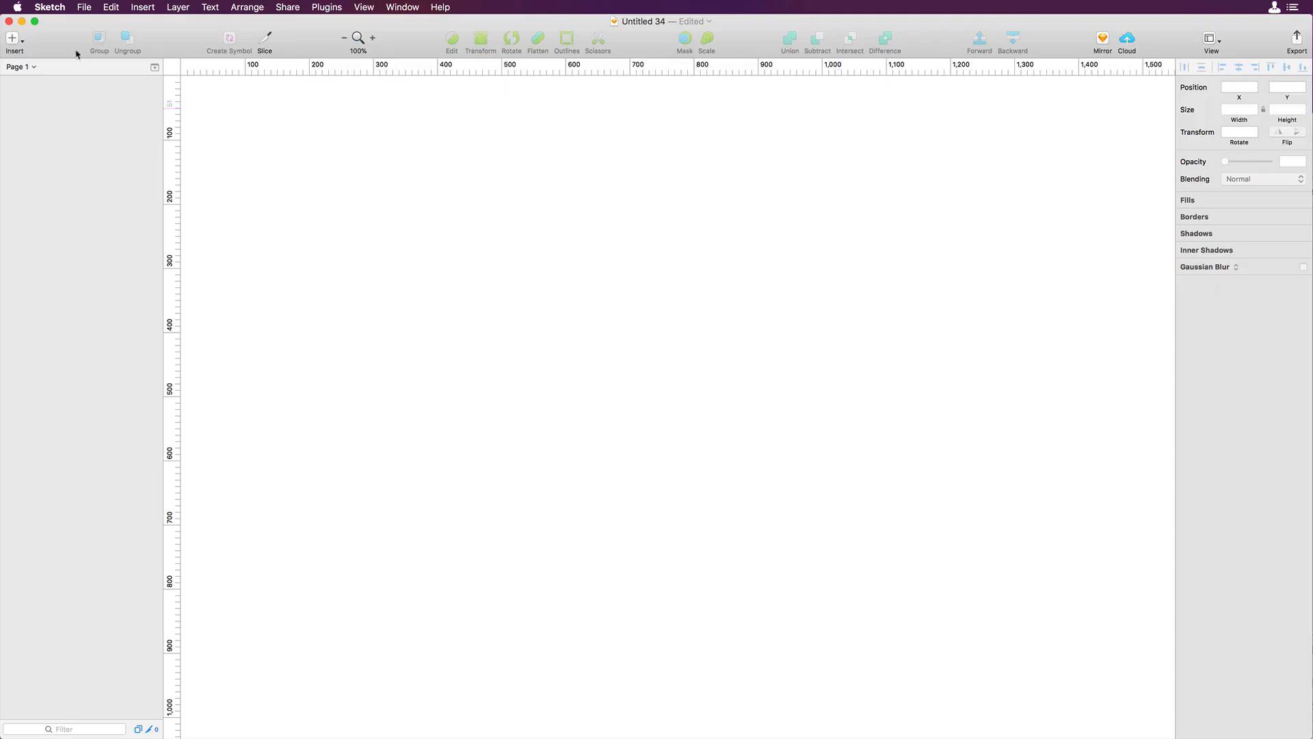
# Step: Insert an iPhone X artboard into the empty Sketch document
pyautogui.click(14, 38)
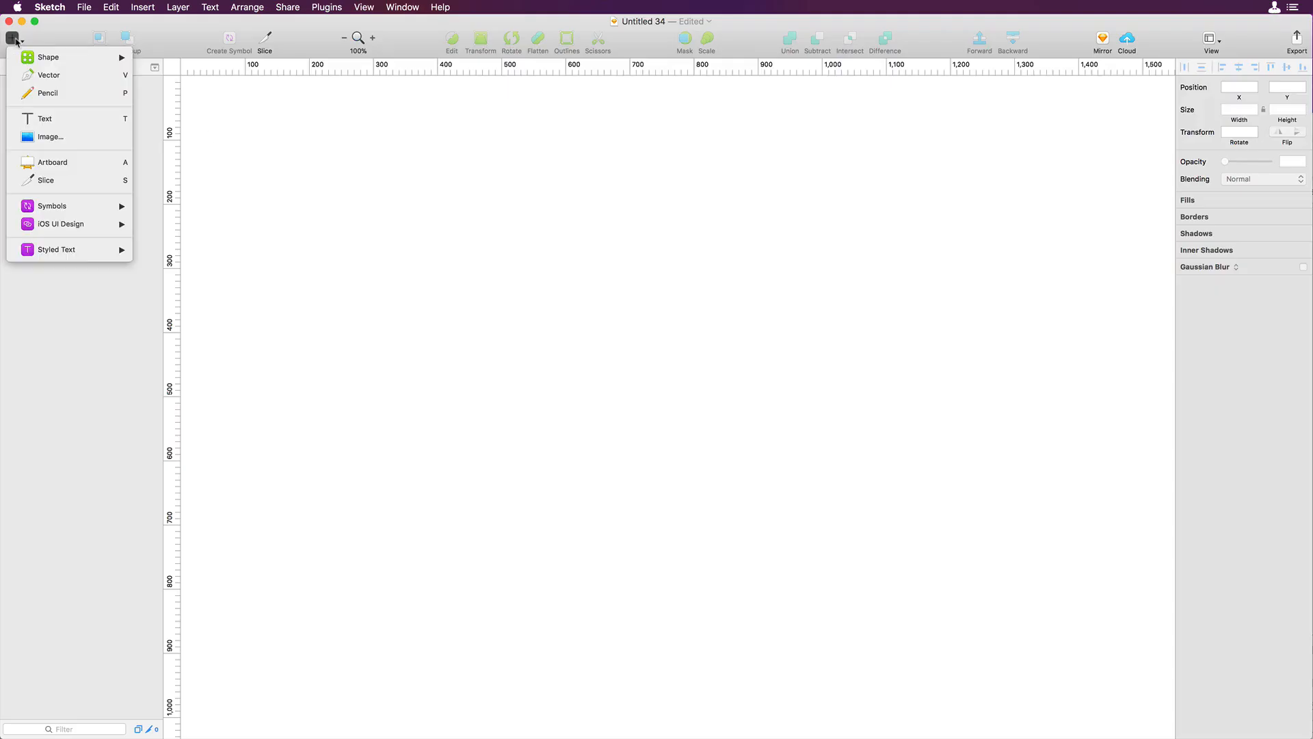
pyautogui.click(77, 164)
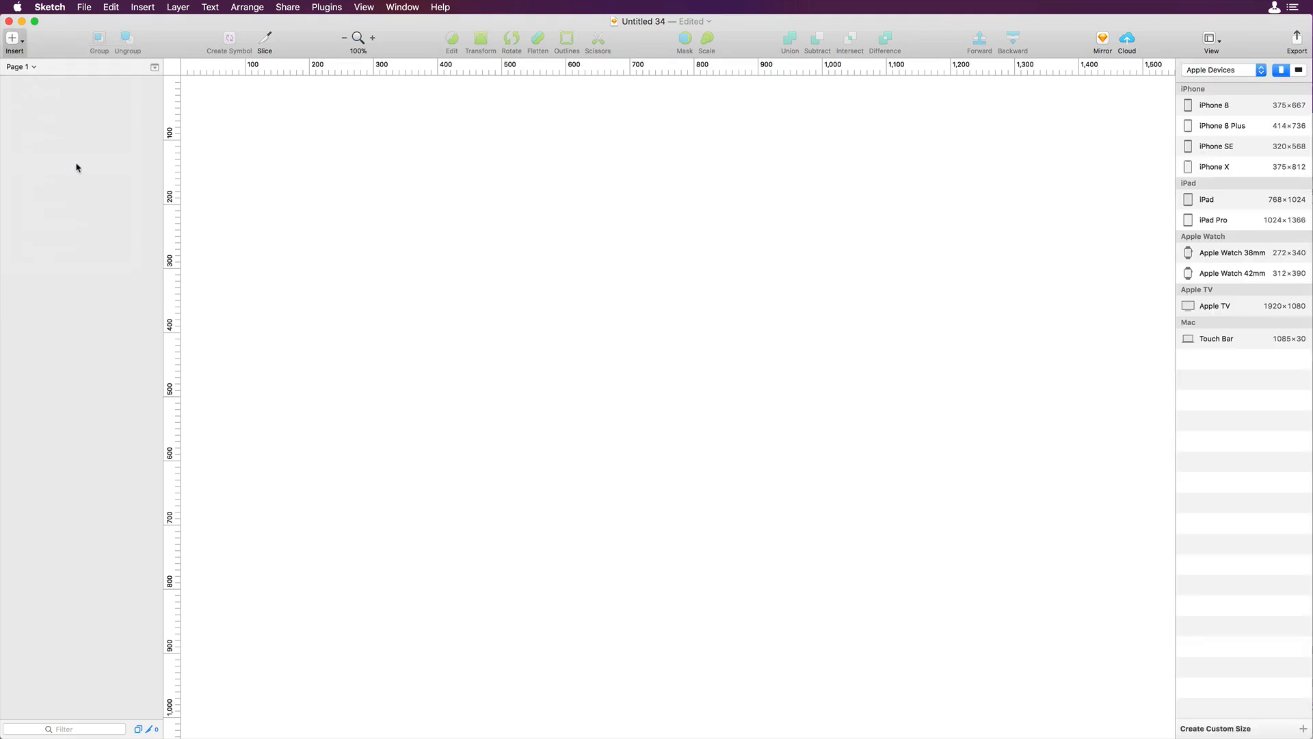
pyautogui.click(1234, 168)
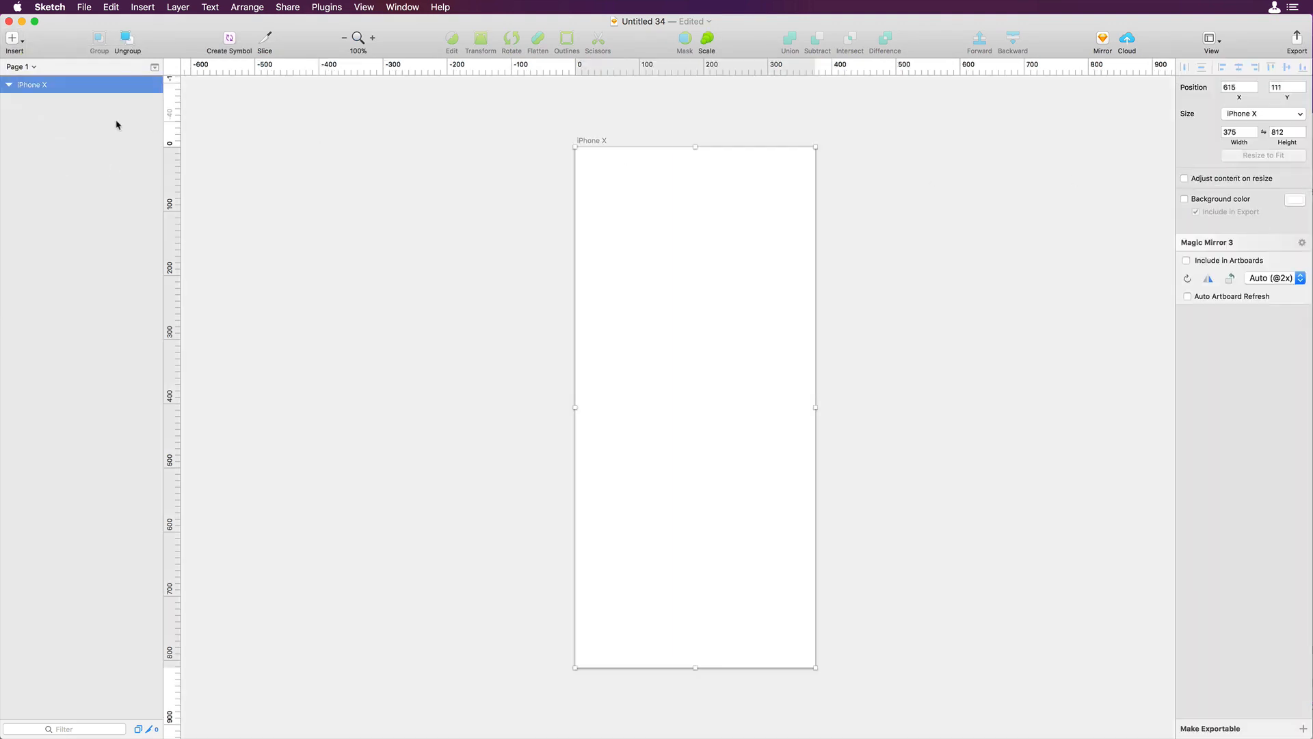
# Step: Place the Chapter-Card symbol in the upper part of the iPhone X artboard, centred horizontally at X 36, Y 116
pyautogui.click(12, 39)
pyautogui.moveTo(118, 207)
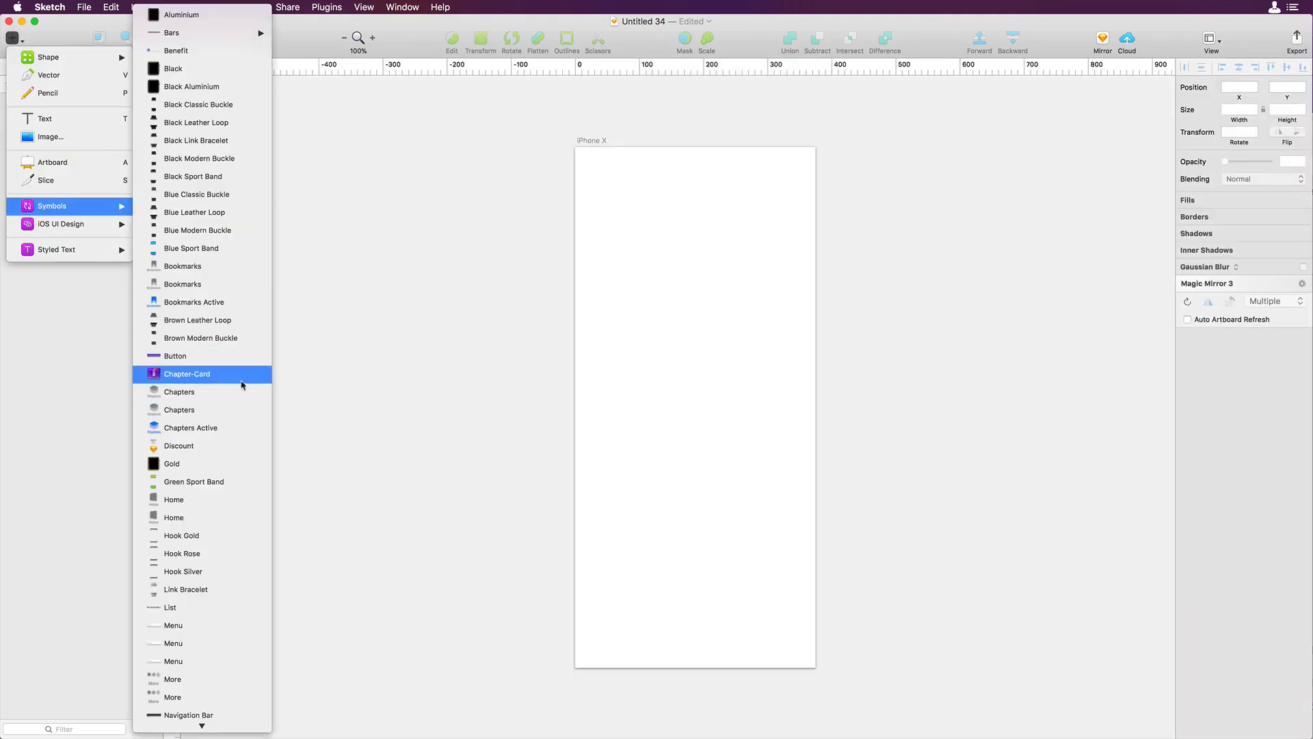
pyautogui.click(243, 375)
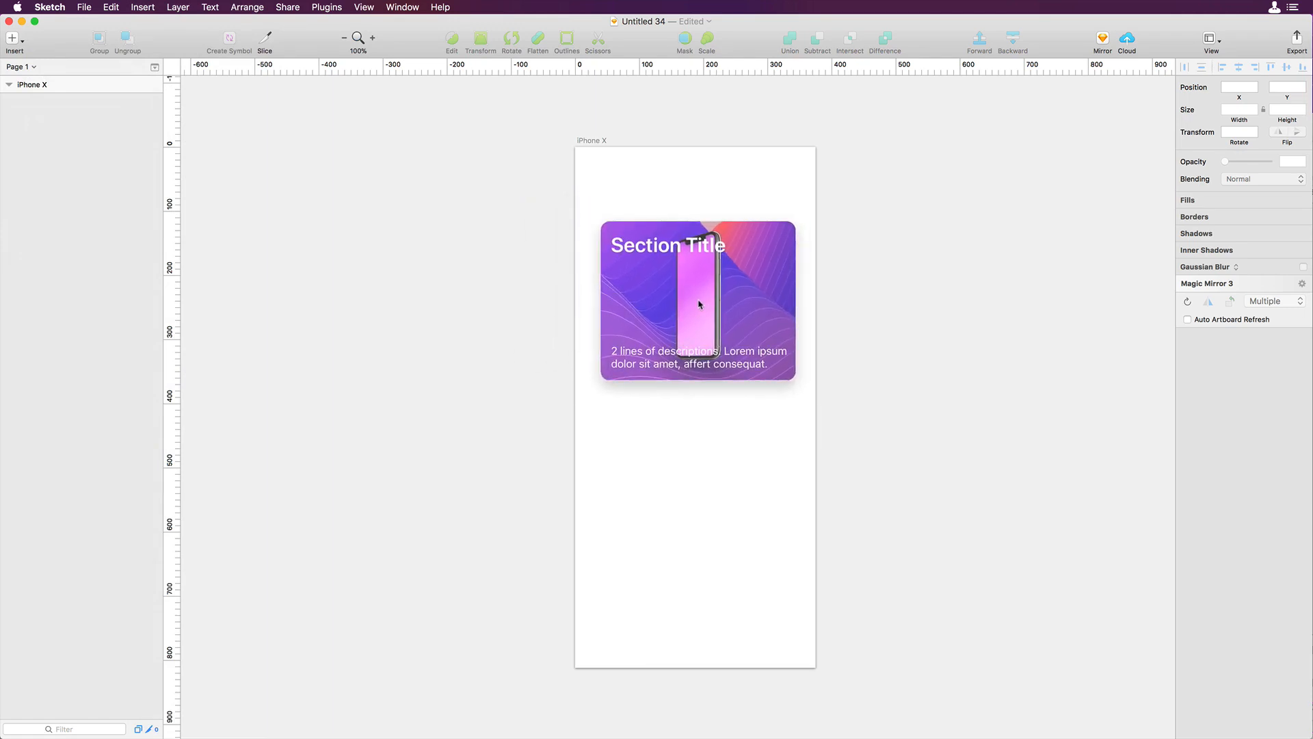
pyautogui.click(698, 302)
pyautogui.moveTo(698, 301); pyautogui.dragTo(694, 302)
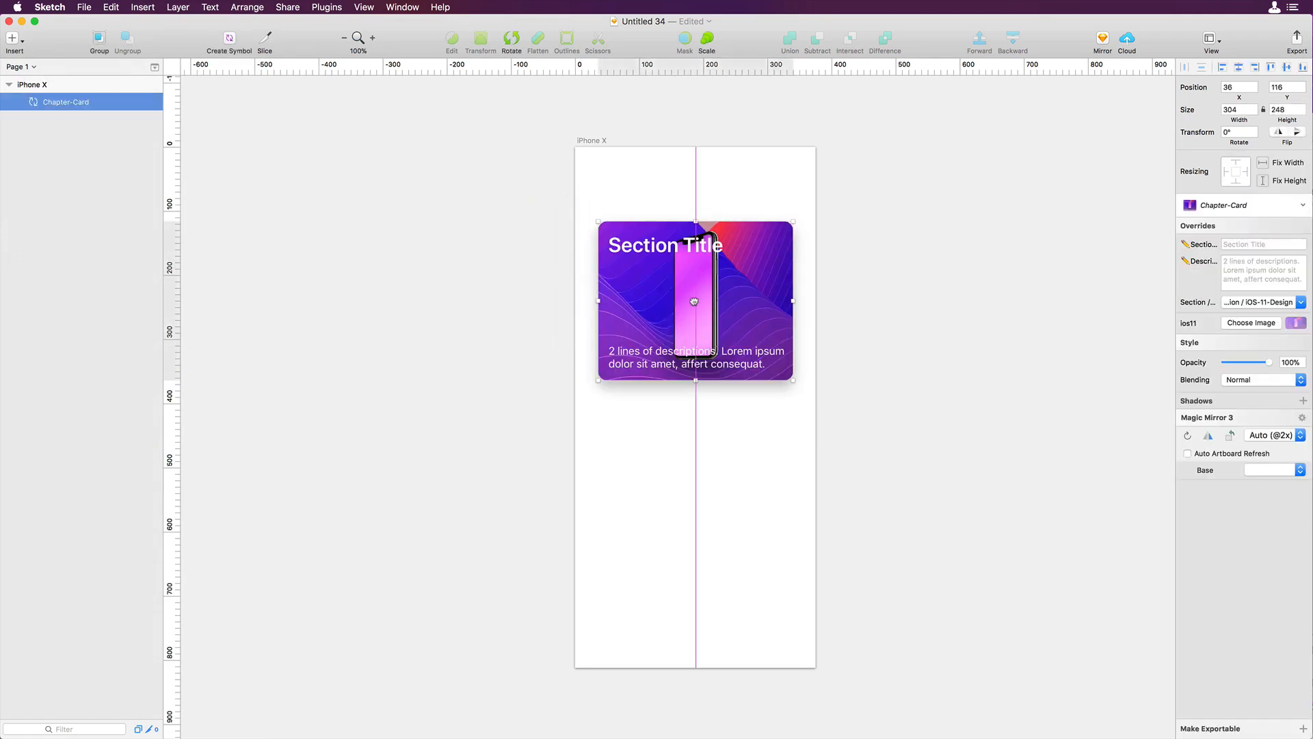
# Step: Place an iPhone X tab bar with five items from the iOS UI Design library along the artboard's bottom edge
pyautogui.click(12, 37)
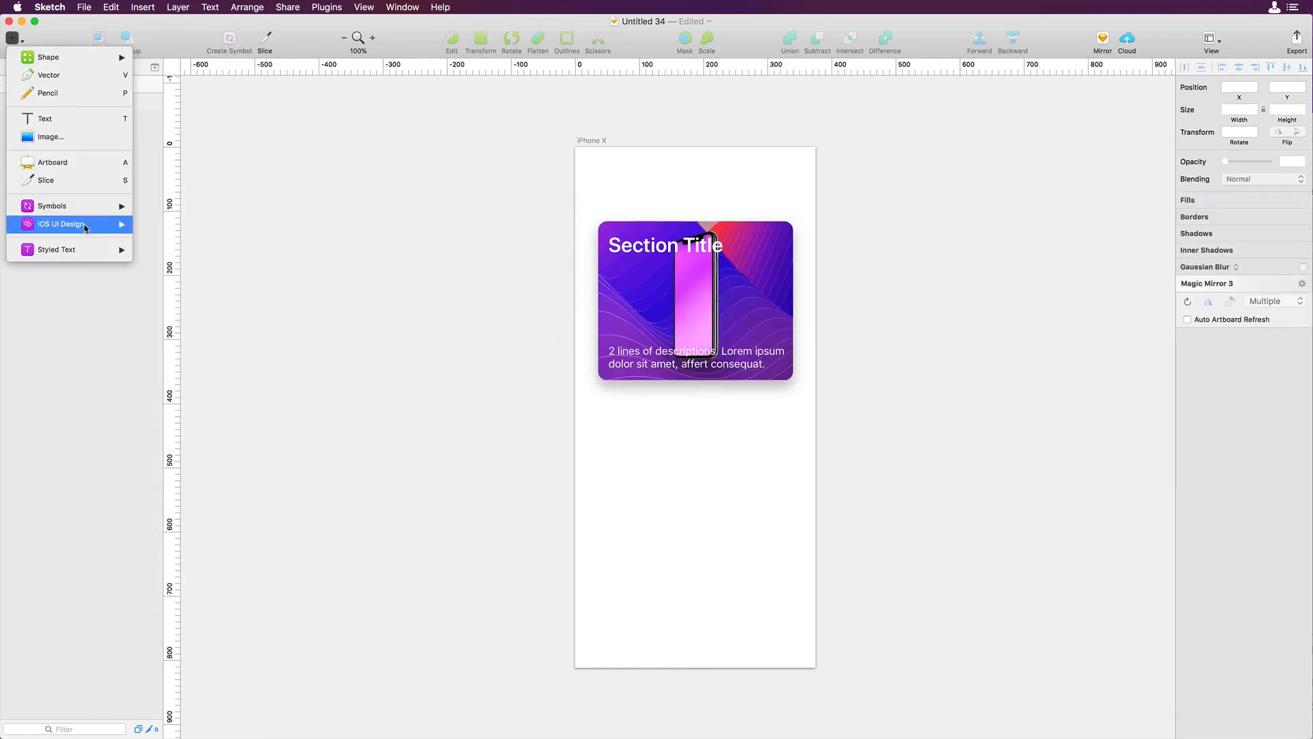
pyautogui.moveTo(85, 225)
pyautogui.moveTo(226, 386)
pyautogui.moveTo(321, 386)
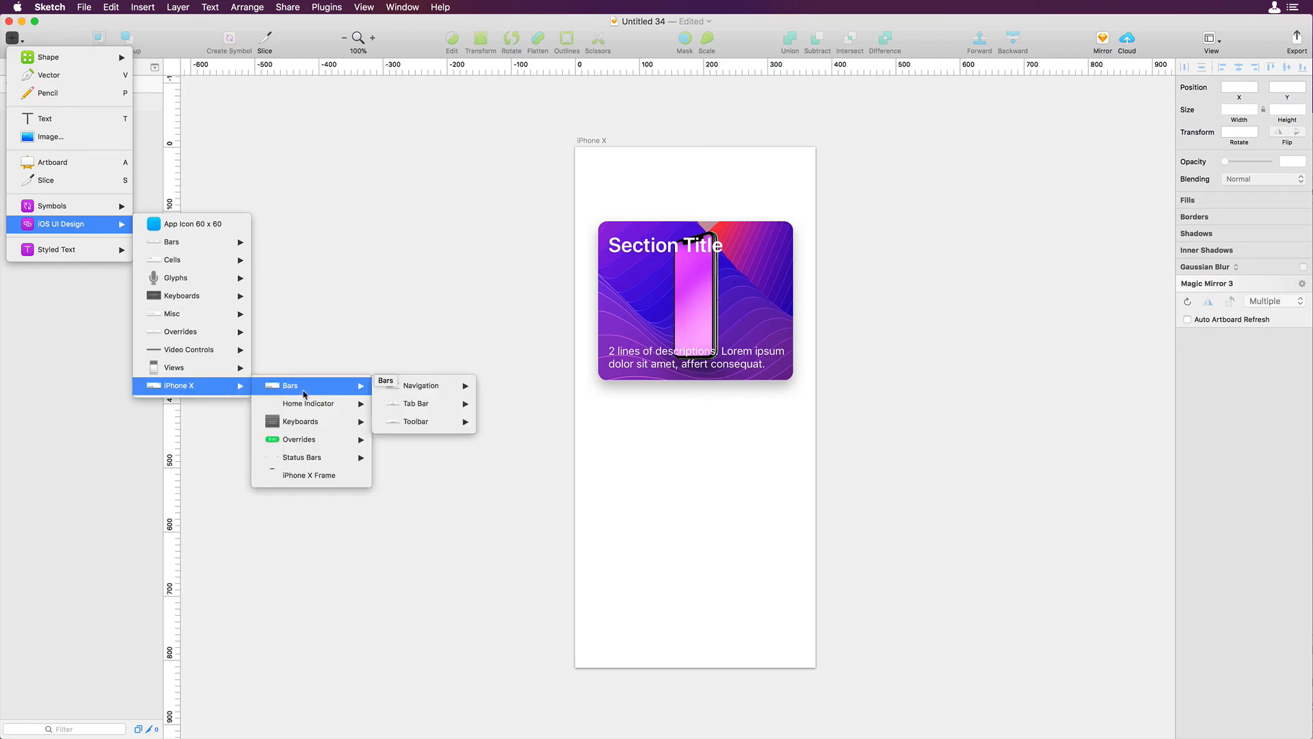
pyautogui.moveTo(428, 390)
pyautogui.click(527, 440)
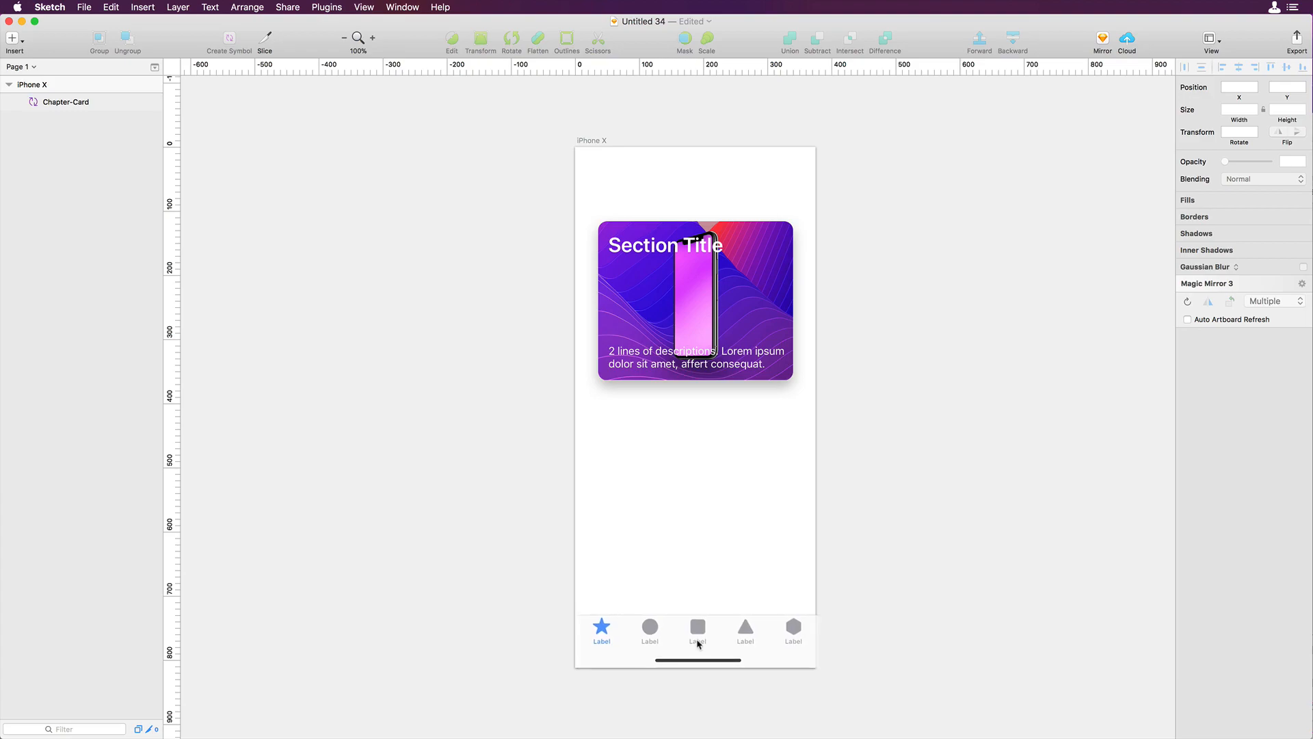
pyautogui.click(697, 644)
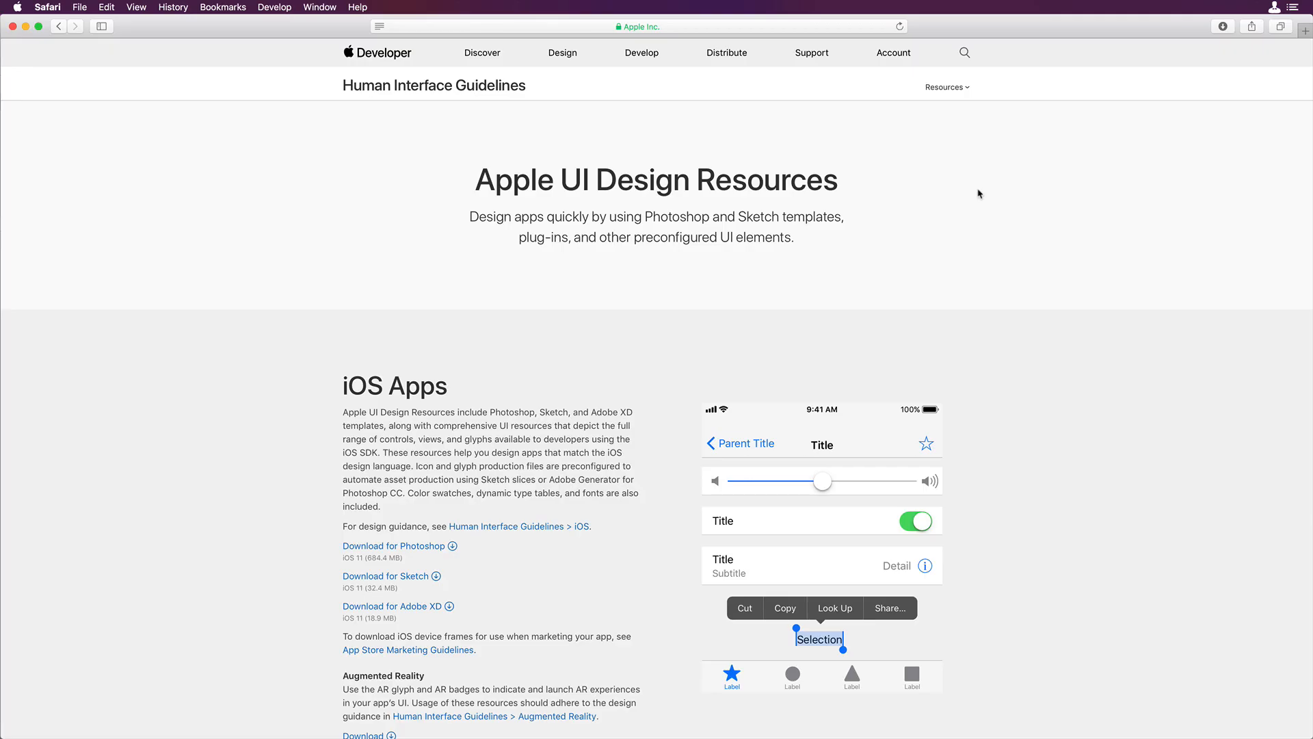
# Step: Locate and highlight the Download for Sketch link under iOS Apps on Apple's UI Design Resources page in Safari
pyautogui.scroll(-5, 980, 194)
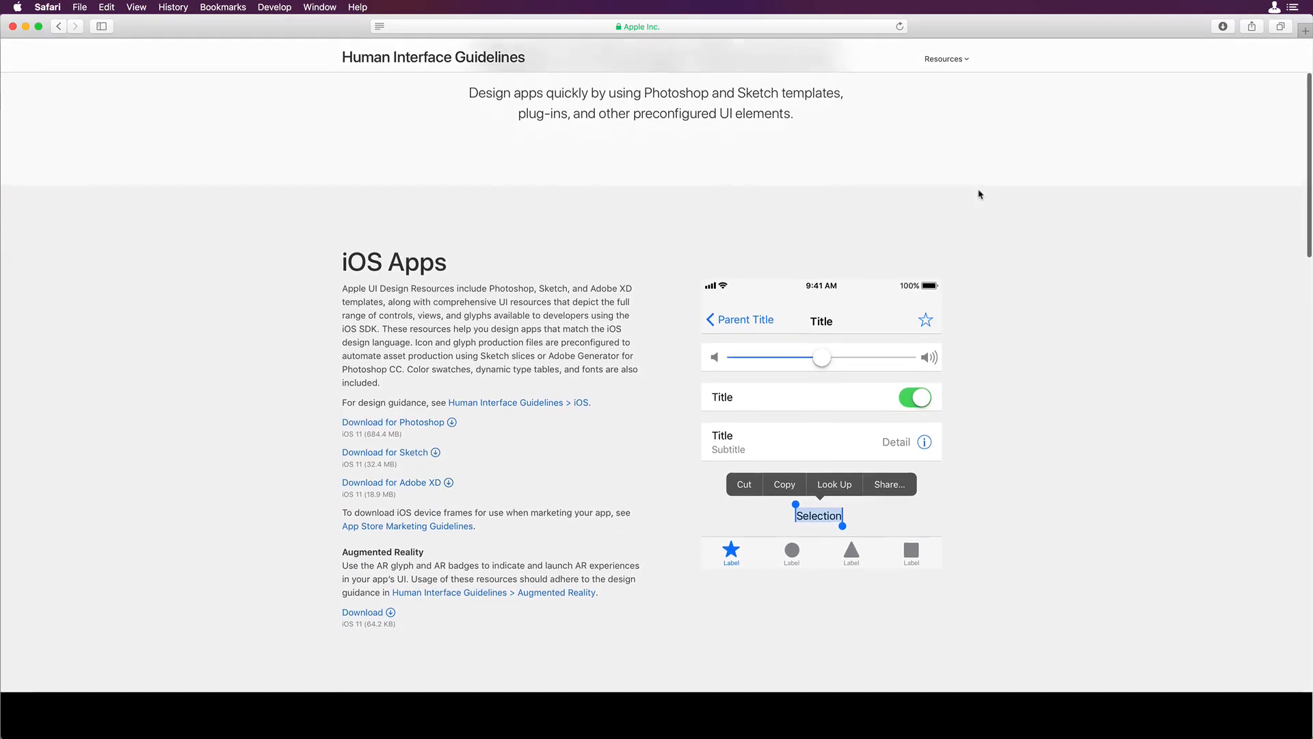
pyautogui.moveTo(343, 439); pyautogui.dragTo(405, 438)
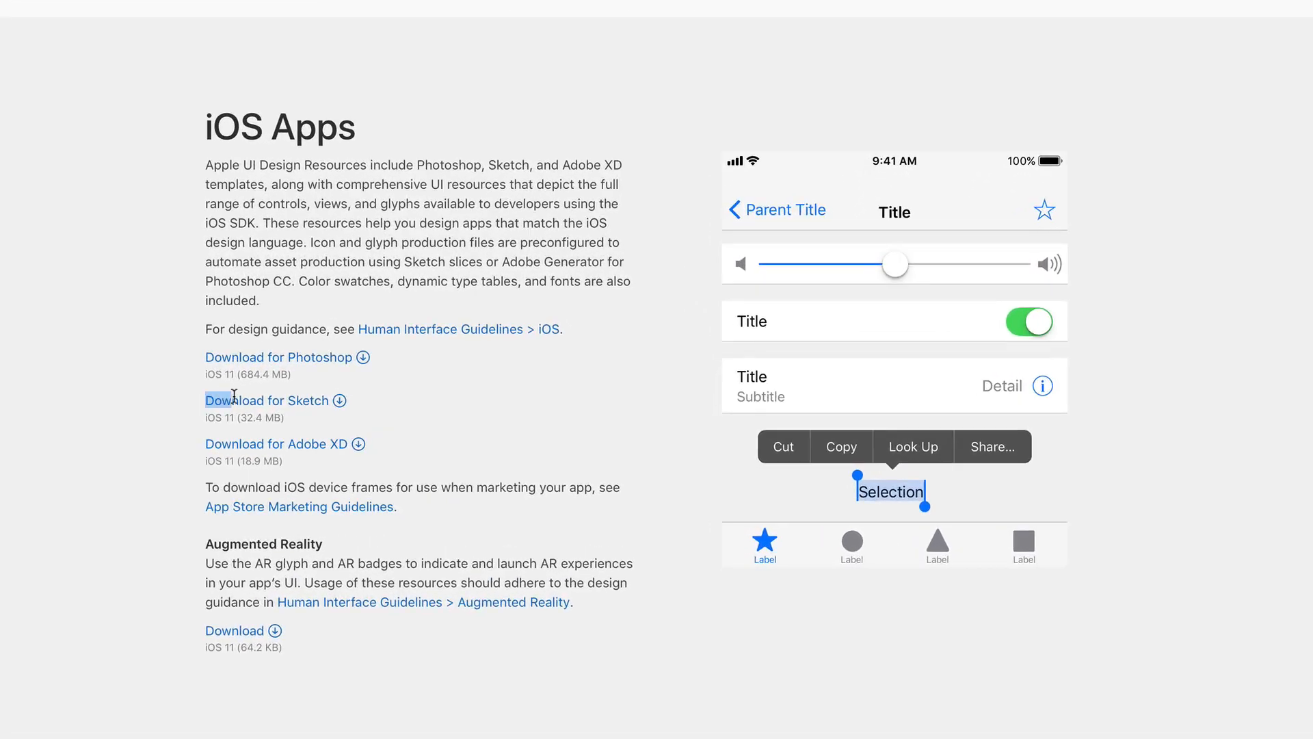
pyautogui.moveTo(295, 398); pyautogui.dragTo(340, 401)
pyautogui.click(425, 415)
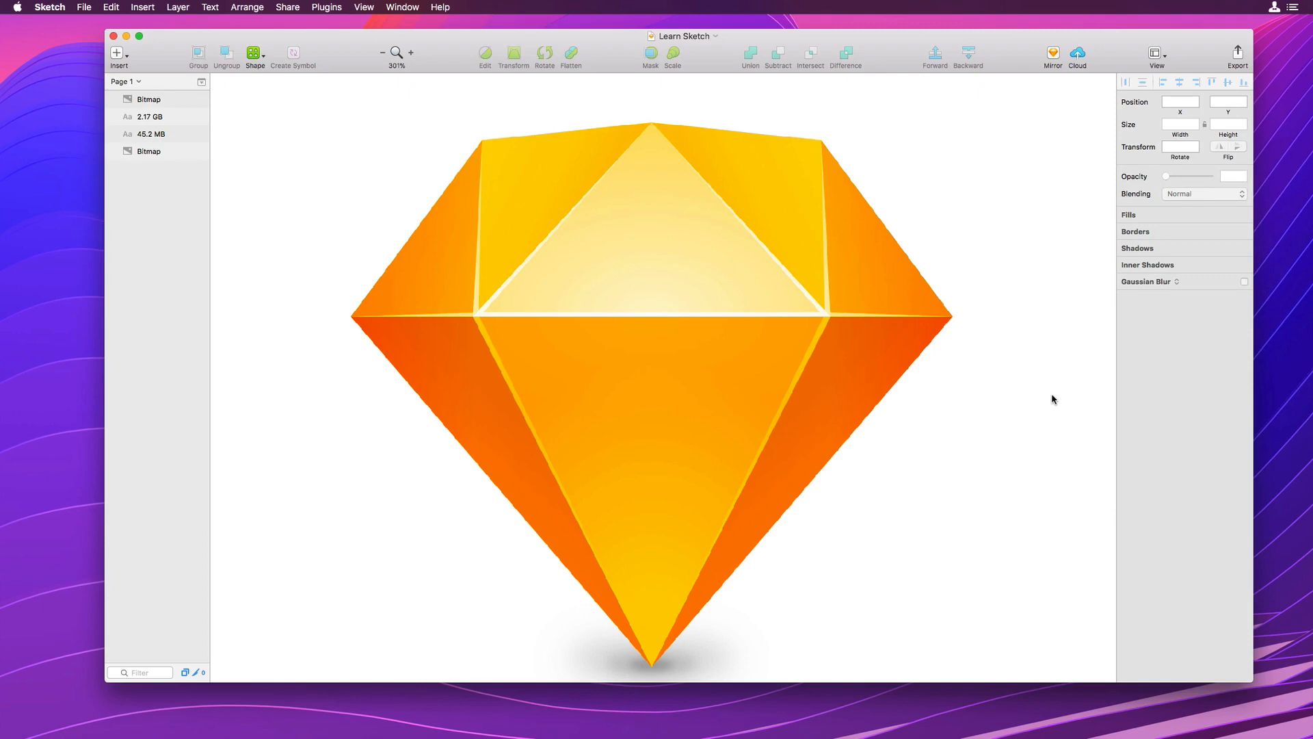
pyautogui.scroll(-2, 712, 390)
pyautogui.scroll(-3, 713, 390)
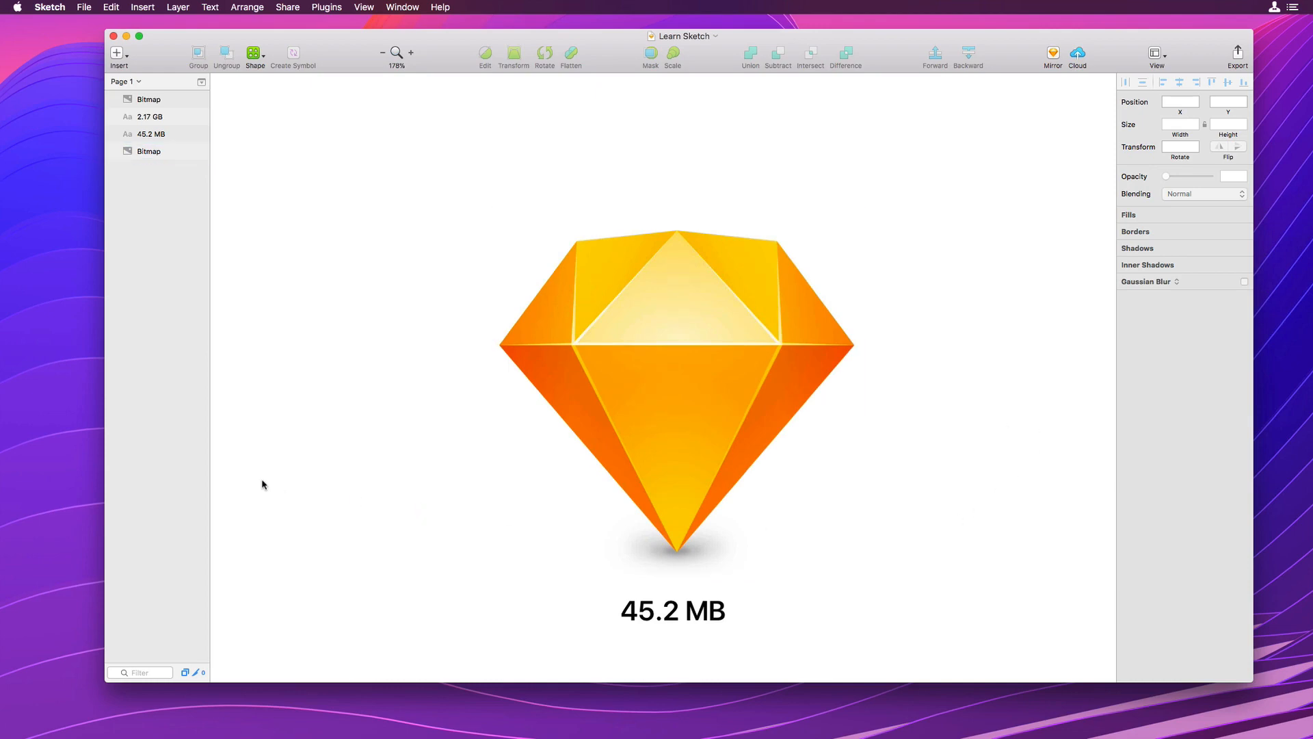
# Step: Open the toolbar customization options for the Learn Sketch document
pyautogui.scroll(-5, 262, 484)
pyautogui.scroll(-3, 262, 485)
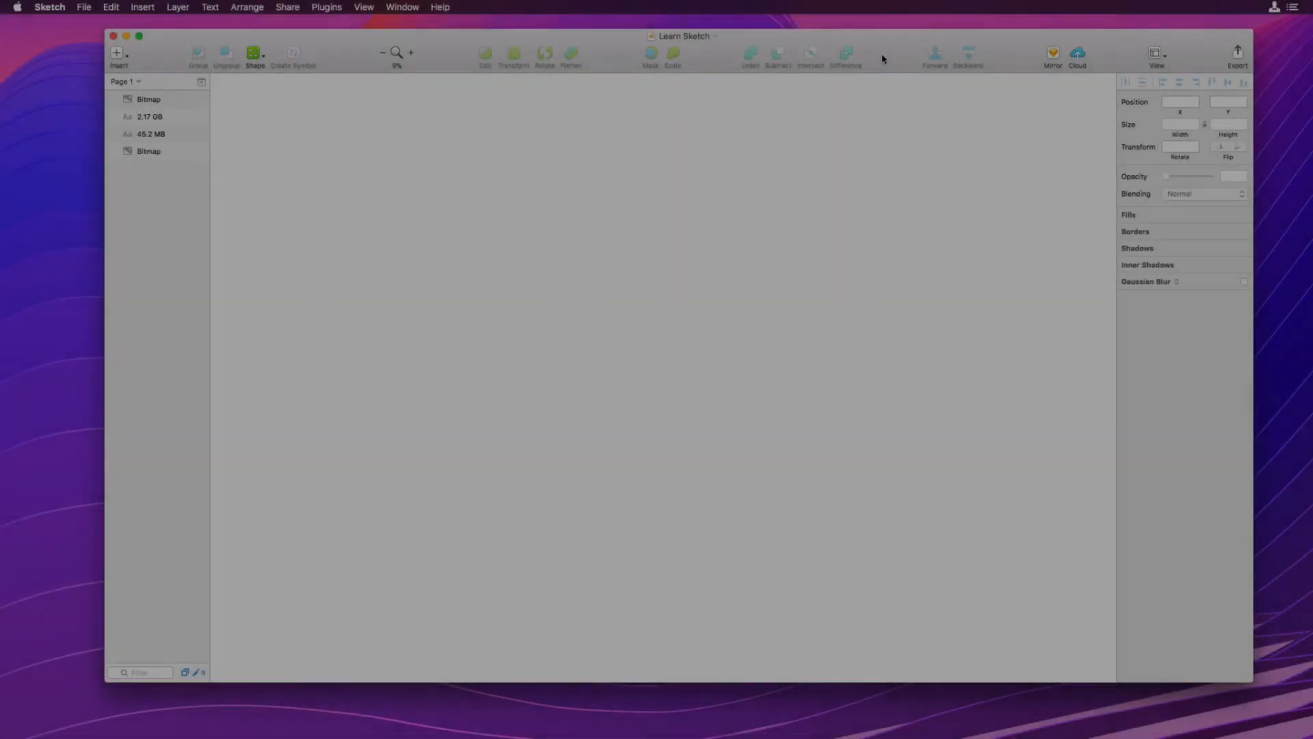
pyautogui.rightClick(883, 59)
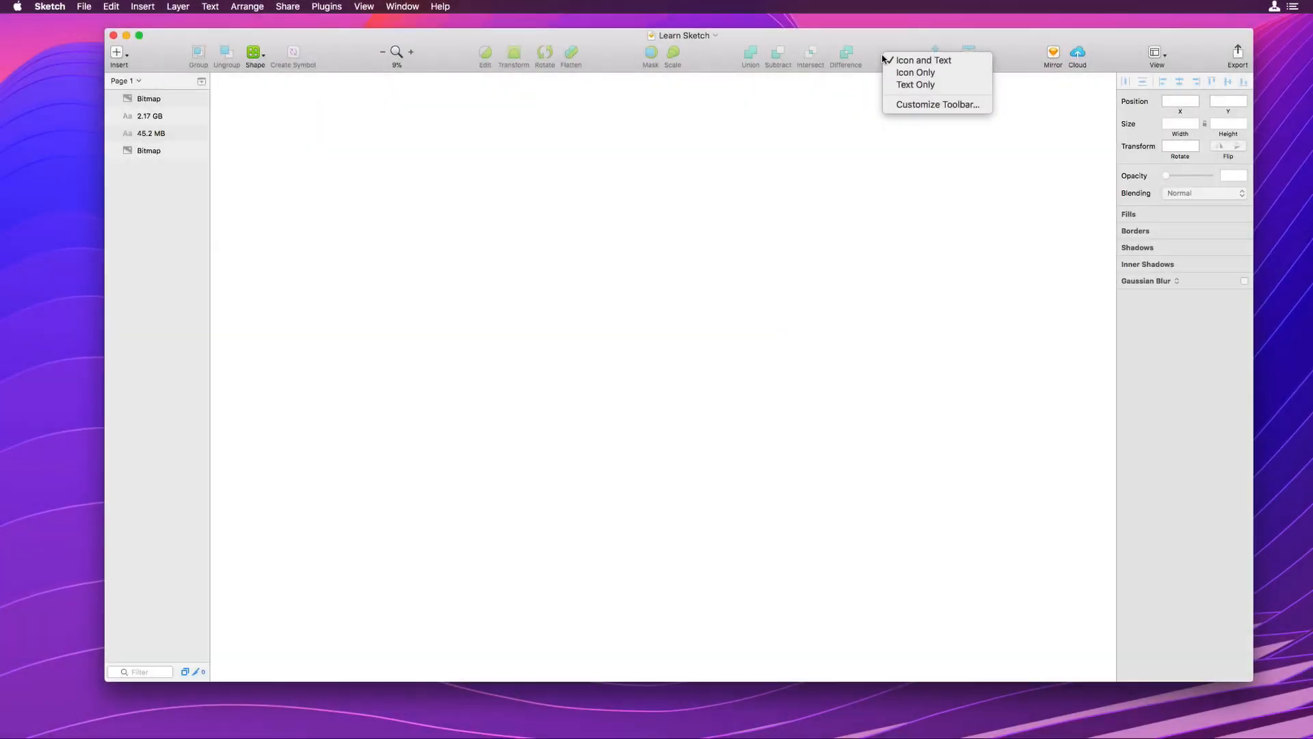
pyautogui.click(900, 105)
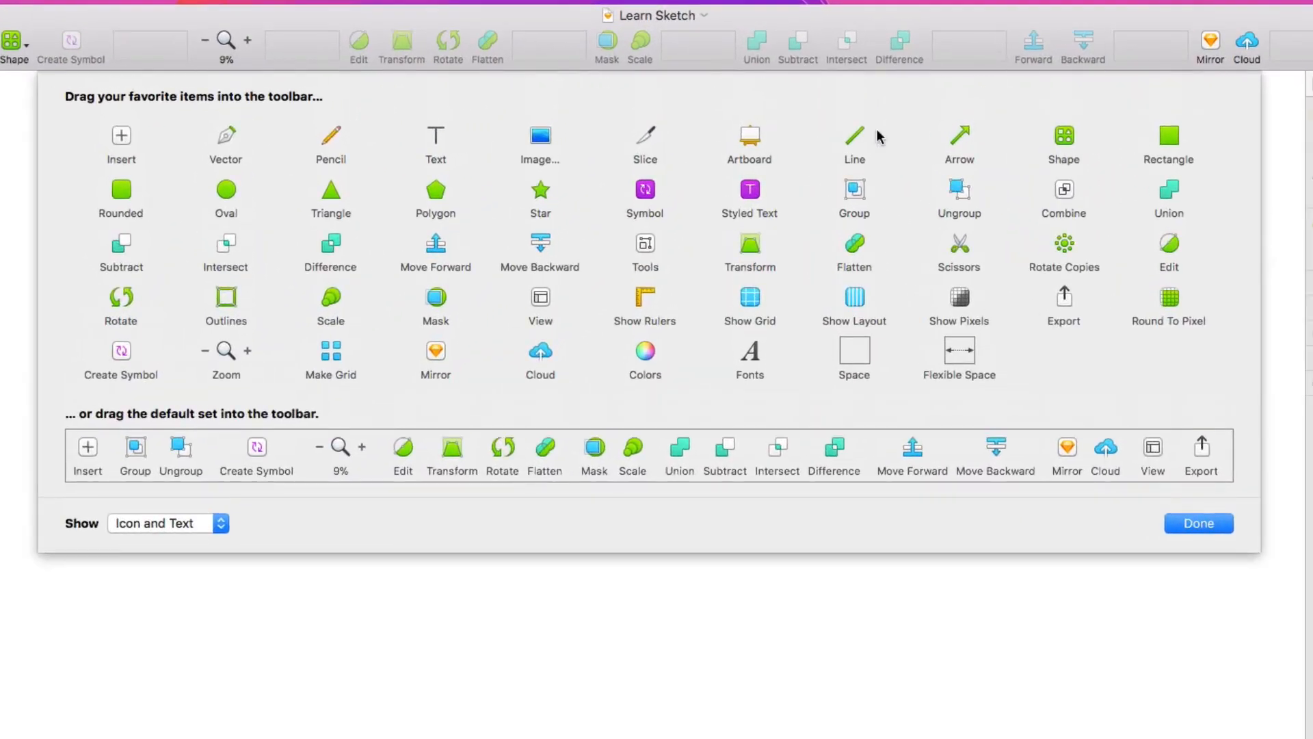
# Step: Add the Show Rulers item to the toolbar between Flatten and Mask, and remove it again
pyautogui.moveTo(645, 297); pyautogui.dragTo(576, 38)
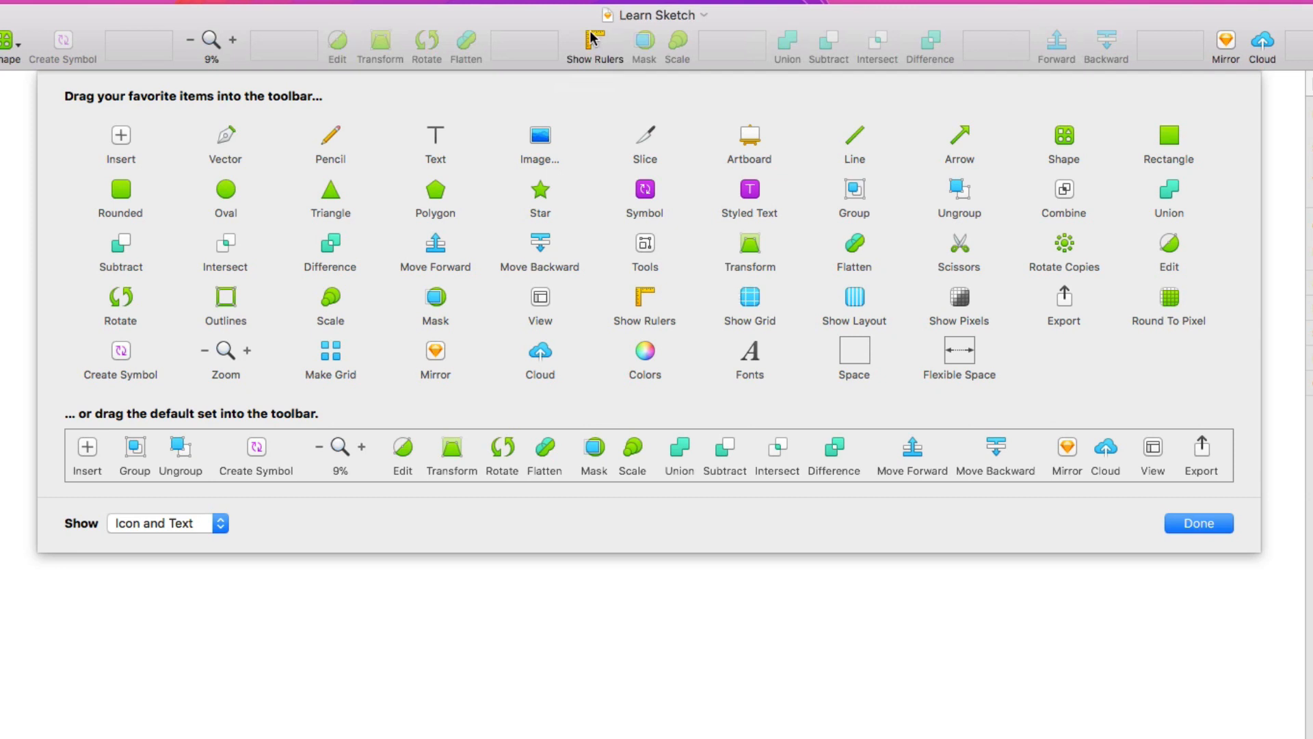
pyautogui.moveTo(595, 43); pyautogui.dragTo(454, 220)
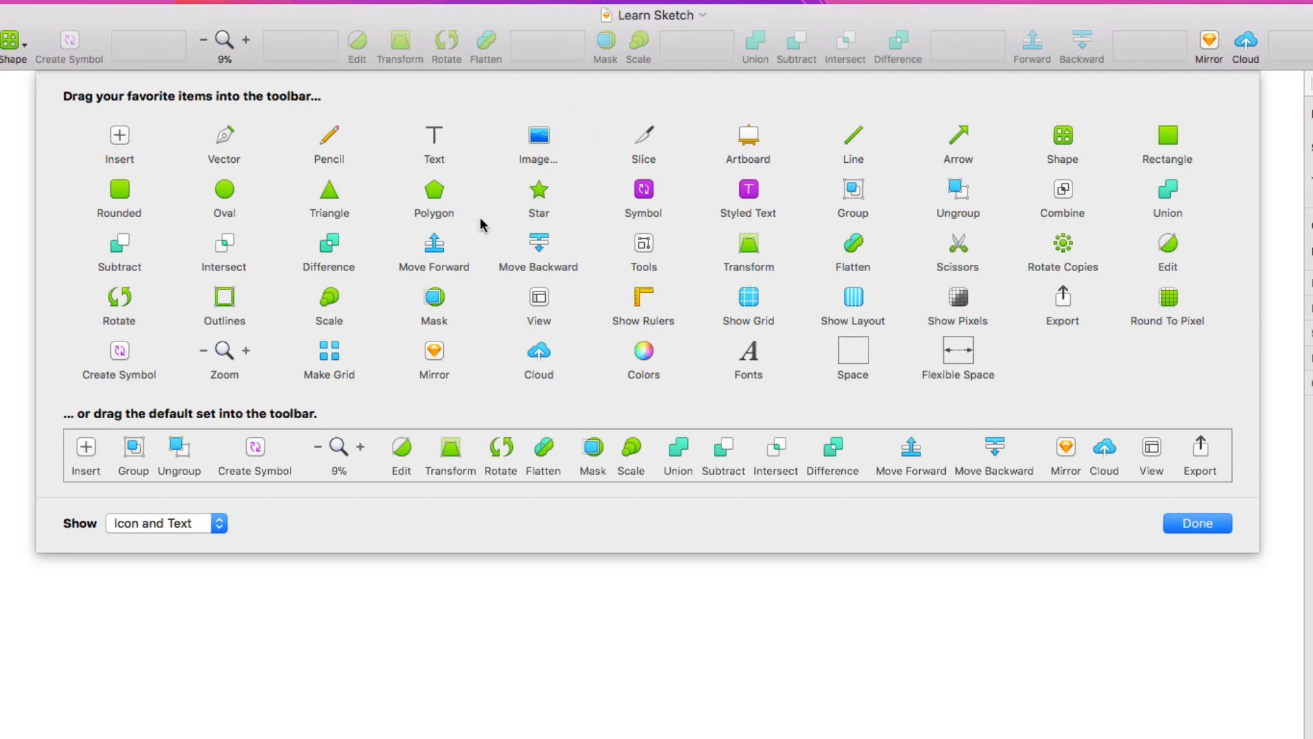
# Step: Add the Symbol, Scissors, Outlines and Round To Pixel items to the toolbar after Scale and finish customizing
pyautogui.moveTo(644, 135); pyautogui.dragTo(651, 63)
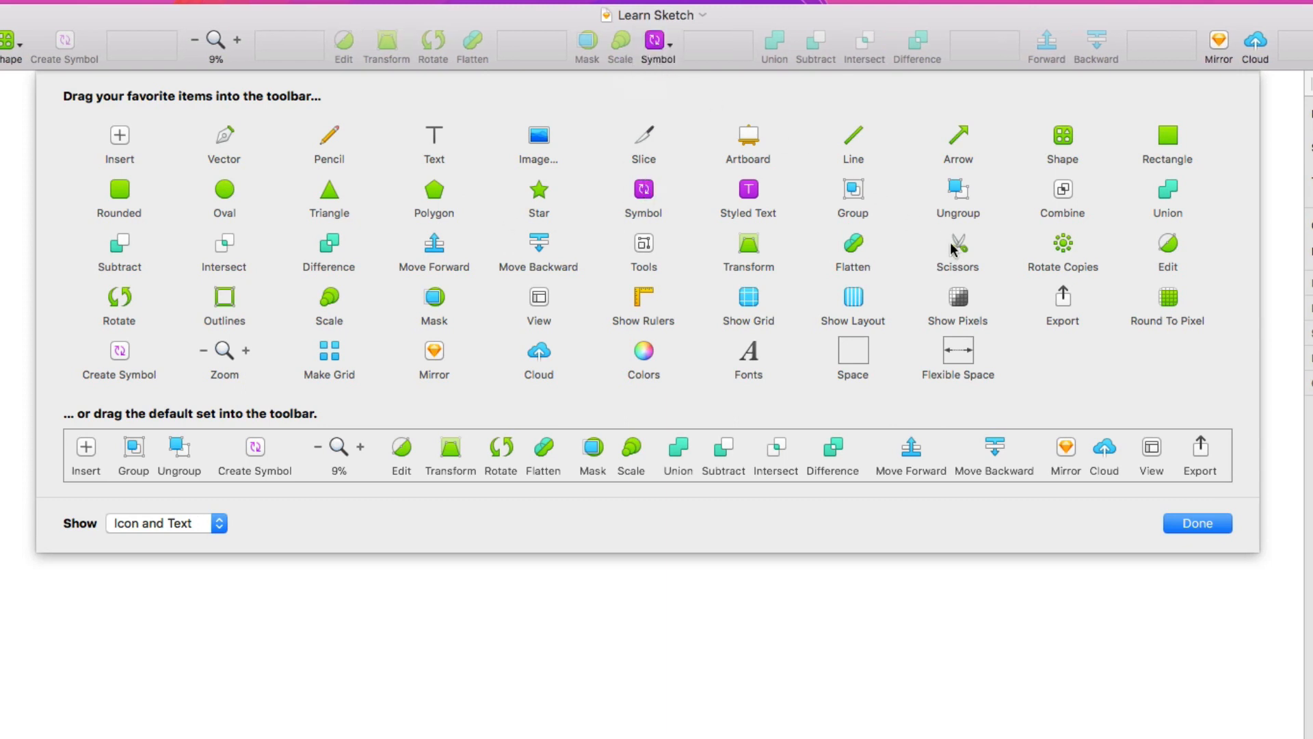
pyautogui.moveTo(958, 242); pyautogui.dragTo(681, 48)
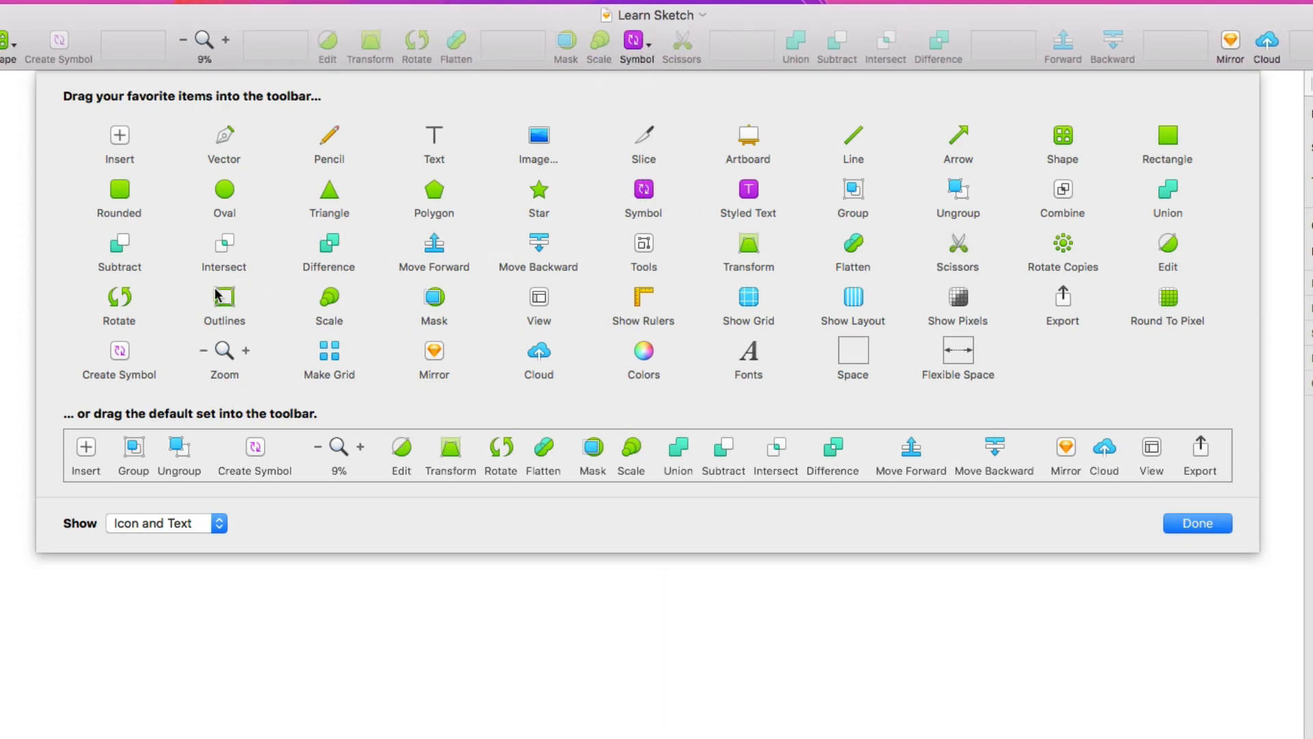
pyautogui.moveTo(219, 295); pyautogui.dragTo(706, 38)
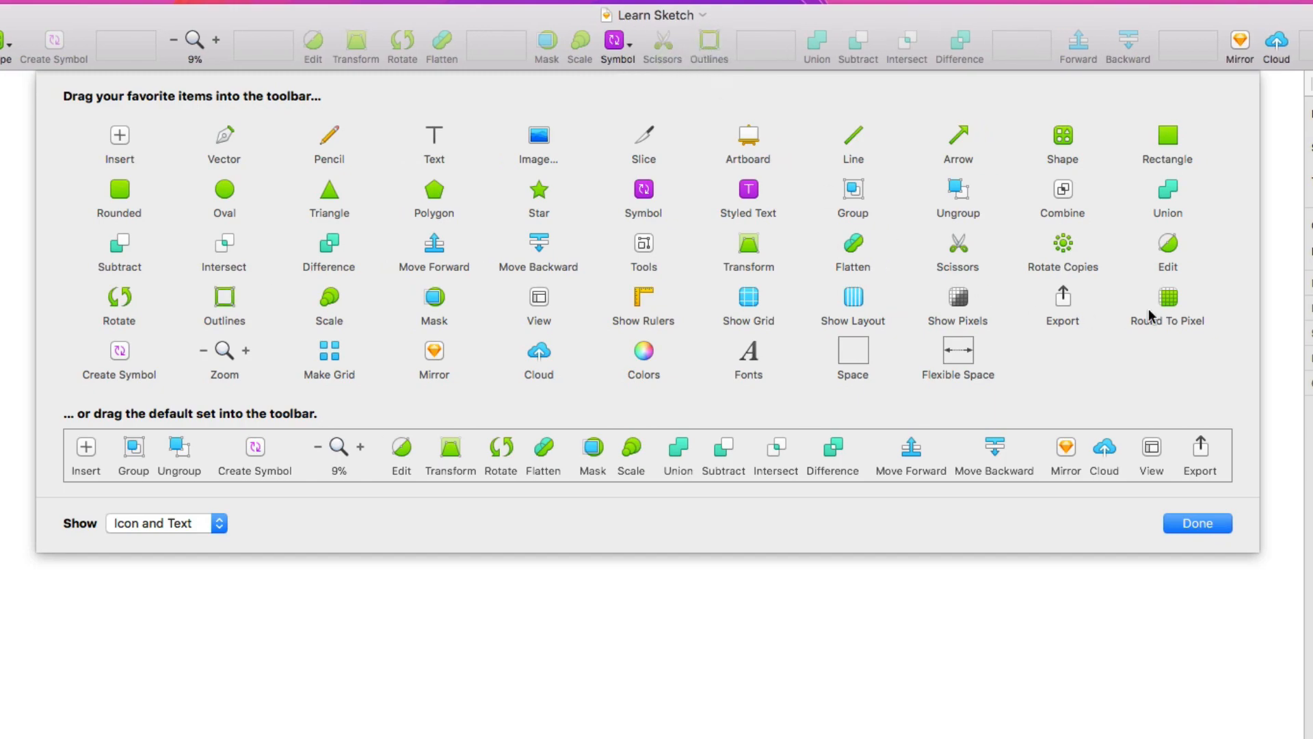
pyautogui.moveTo(754, 102); pyautogui.dragTo(732, 44)
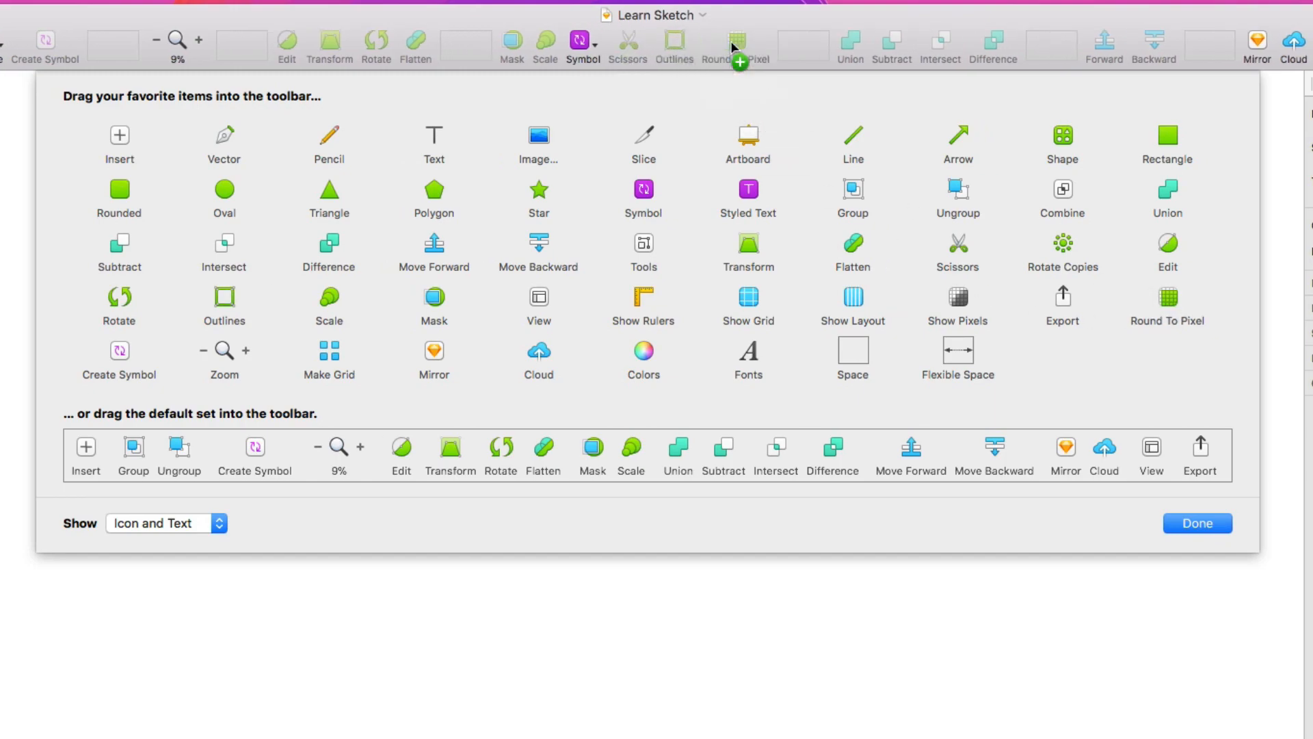
pyautogui.click(1189, 524)
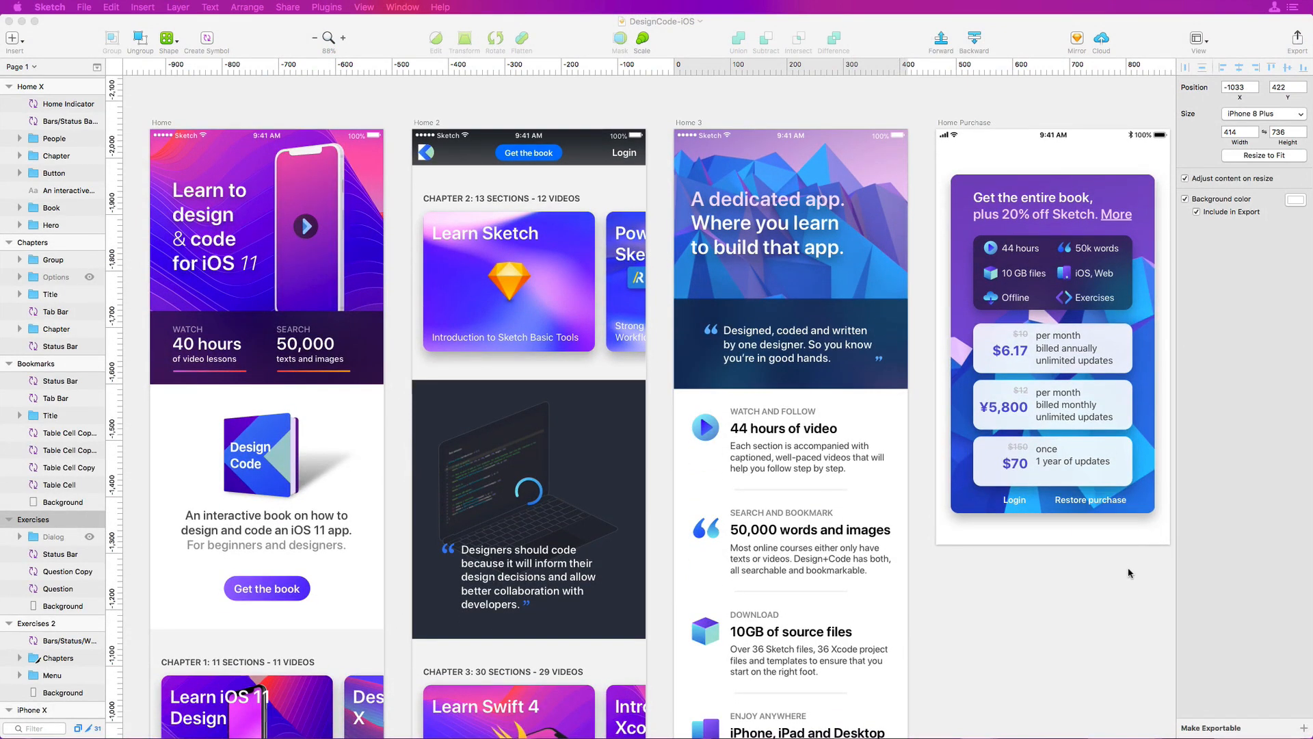
# Step: Inspect the Home 2, Home 3 and Home Purchase artboards in DesignCode-iOS, and view the surrounding artboard rows as an overview
pyautogui.click(427, 122)
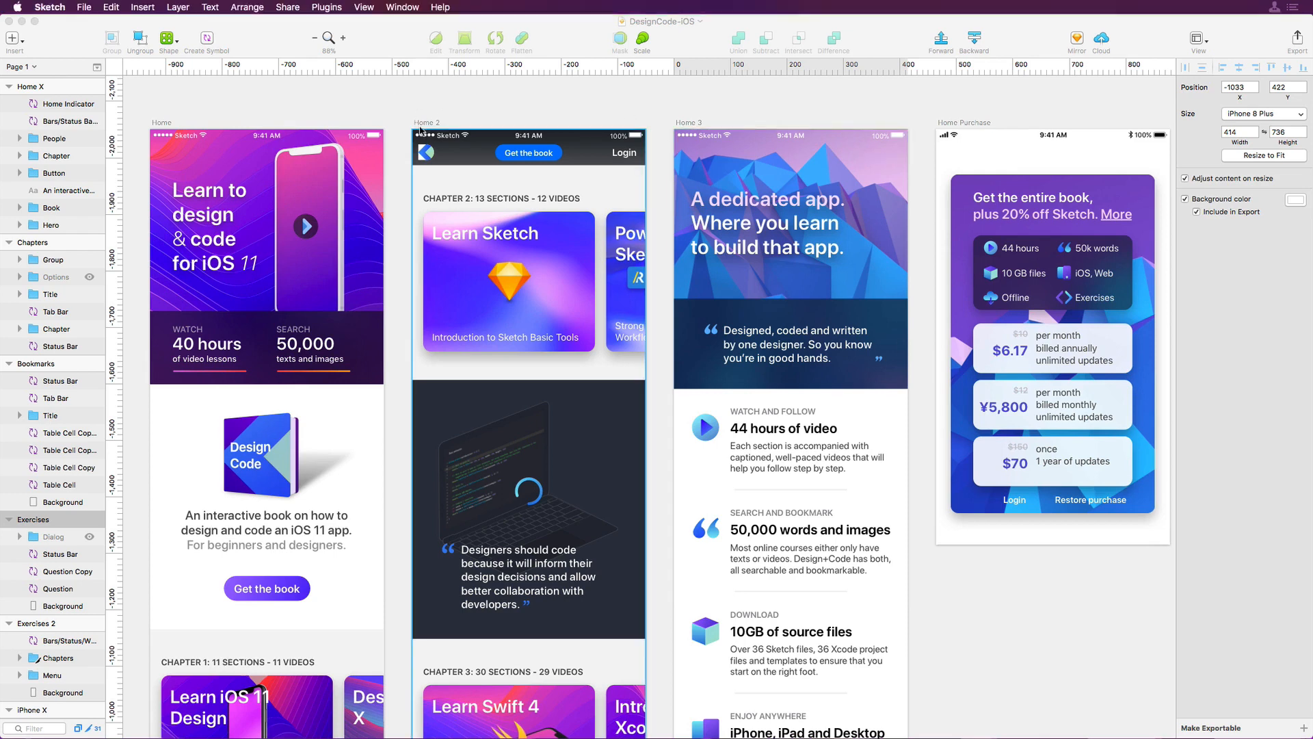
pyautogui.click(690, 125)
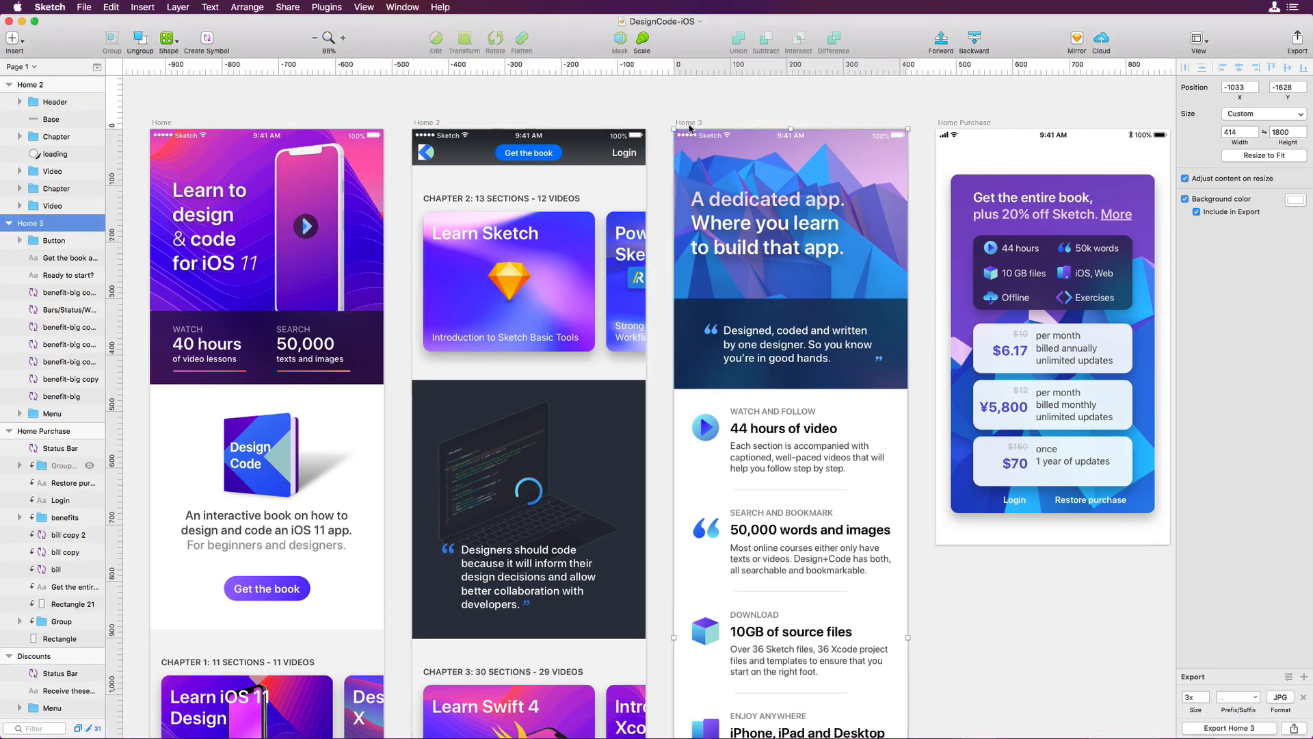
pyautogui.click(942, 126)
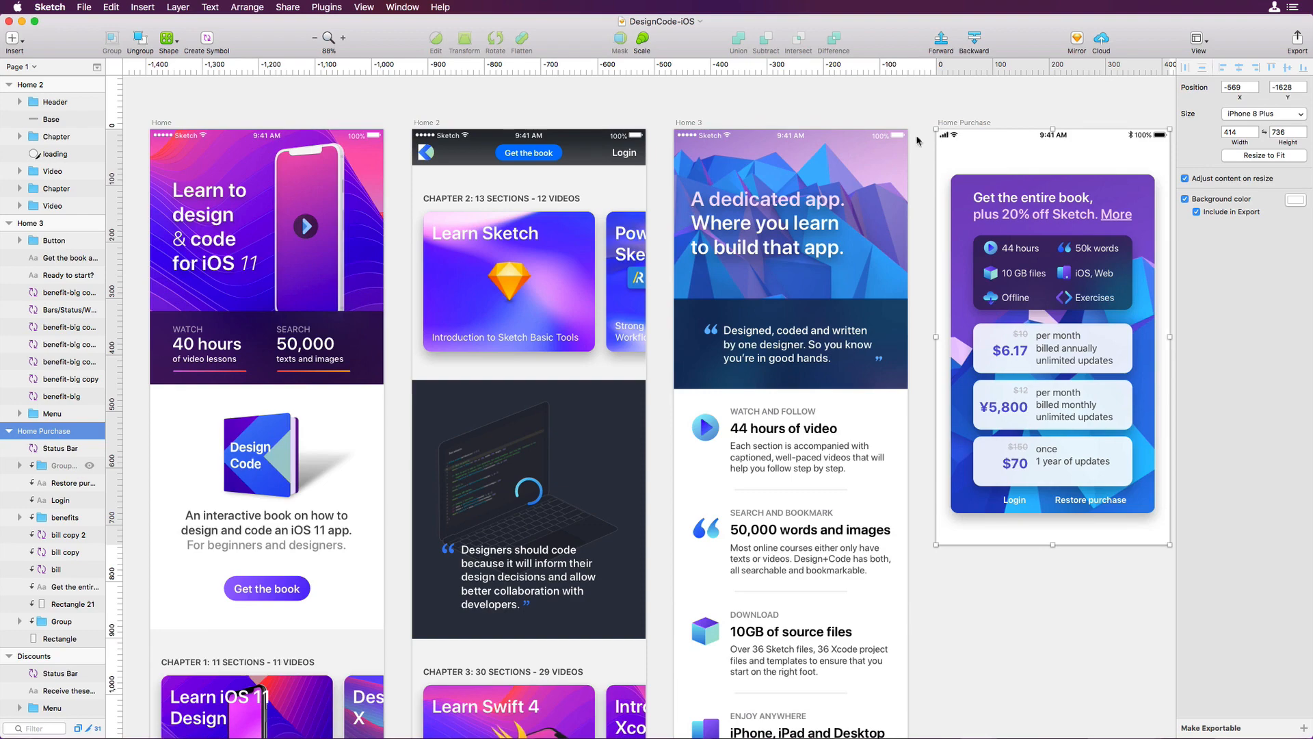
pyautogui.scroll(-5, 919, 140)
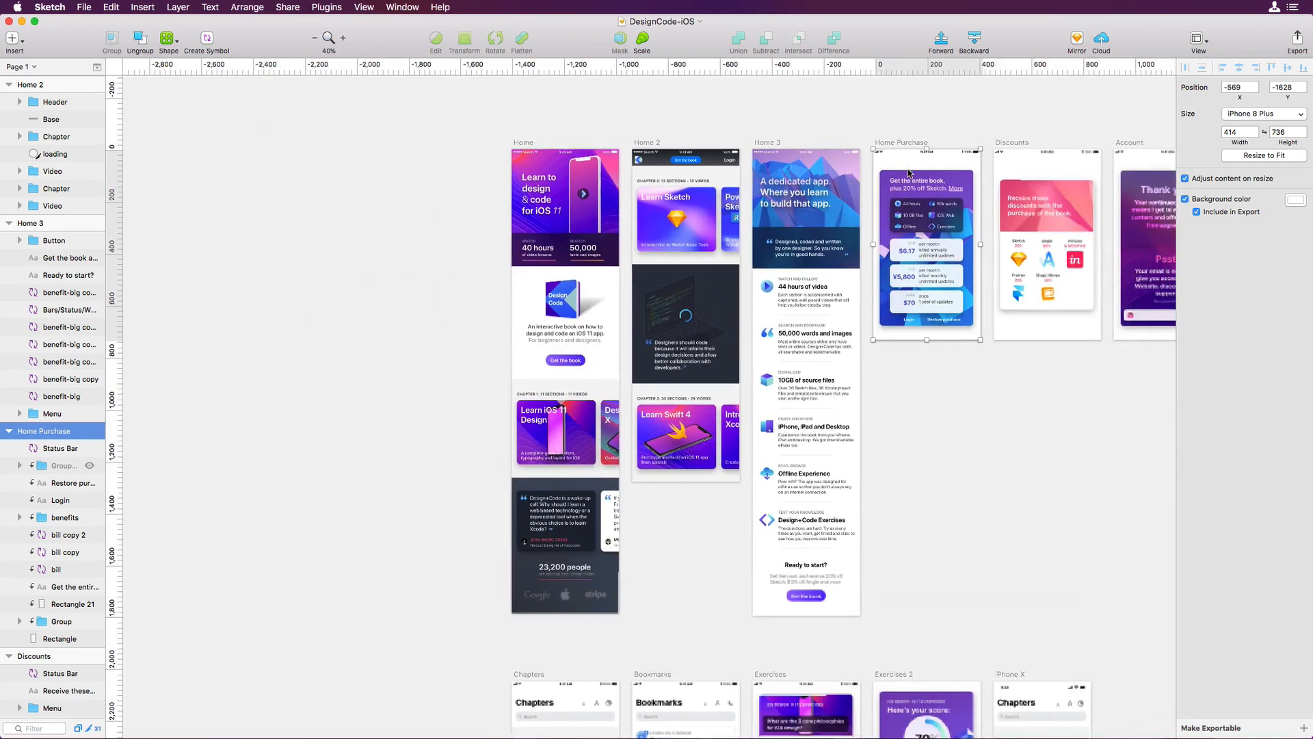
pyautogui.hscroll(5, 909, 173)
pyautogui.scroll(-1, 909, 173)
pyautogui.scroll(-5, 909, 172)
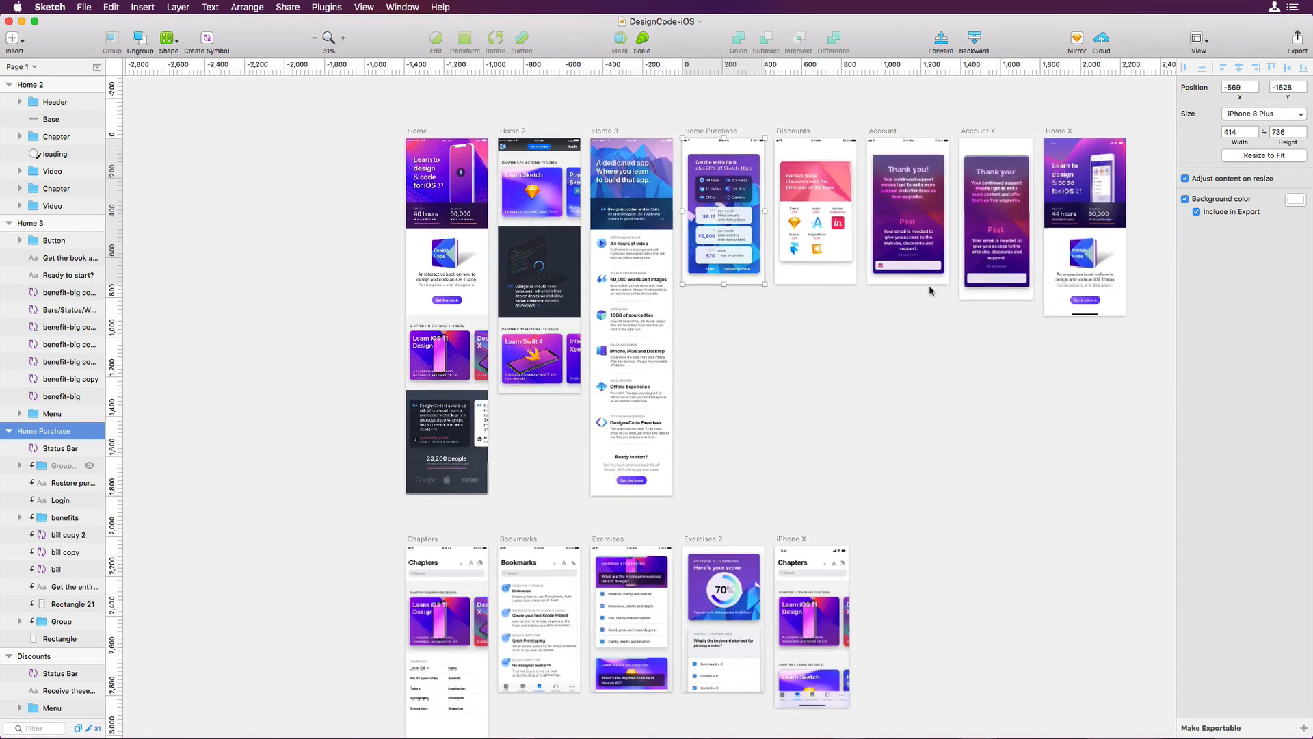
# Step: Create a new document, start the Artboard tool, and review its preset categories and the portrait and landscape options
pyautogui.press('super+n')
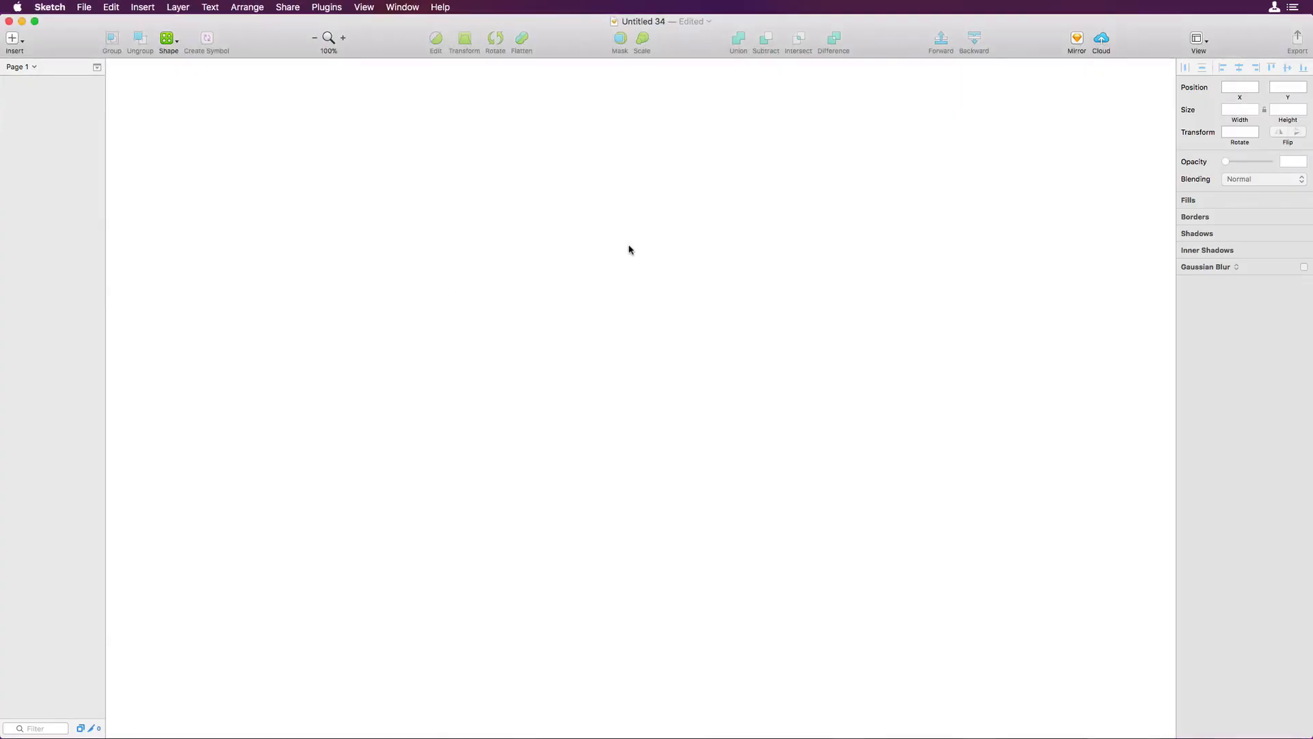
pyautogui.press('a')
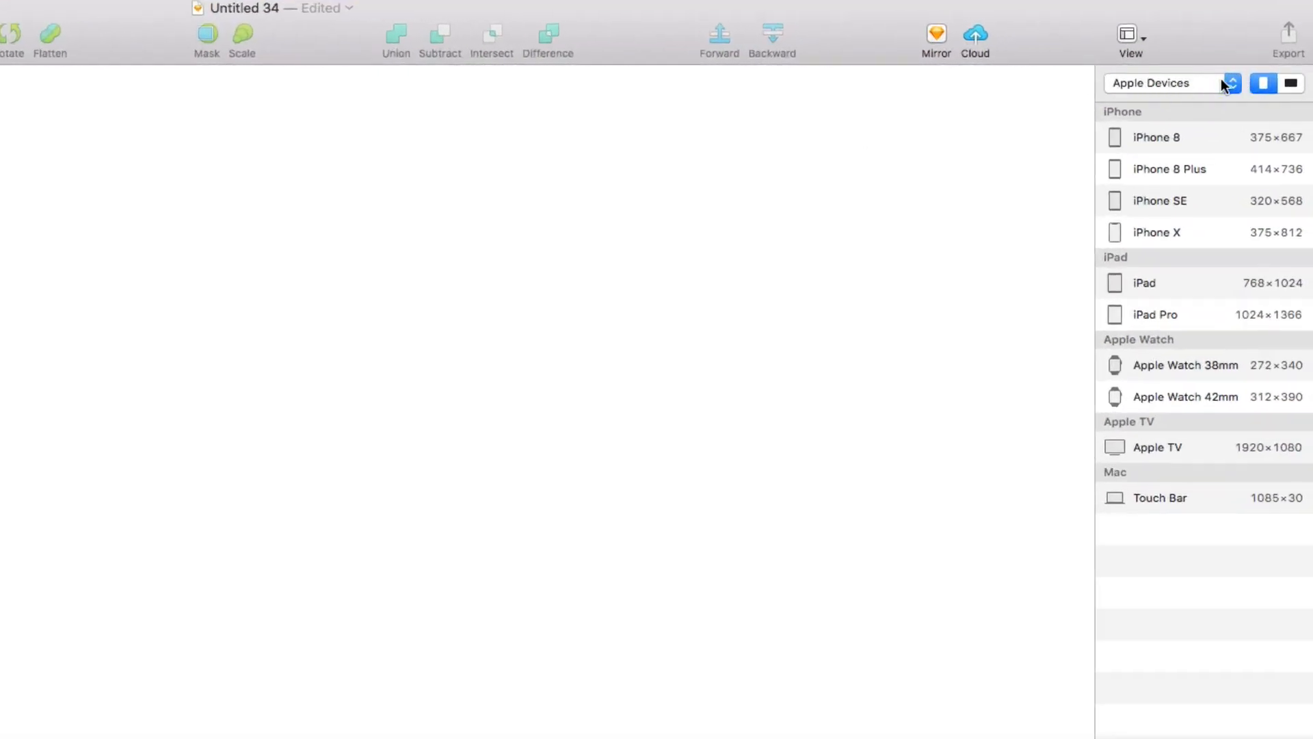
pyautogui.click(1221, 82)
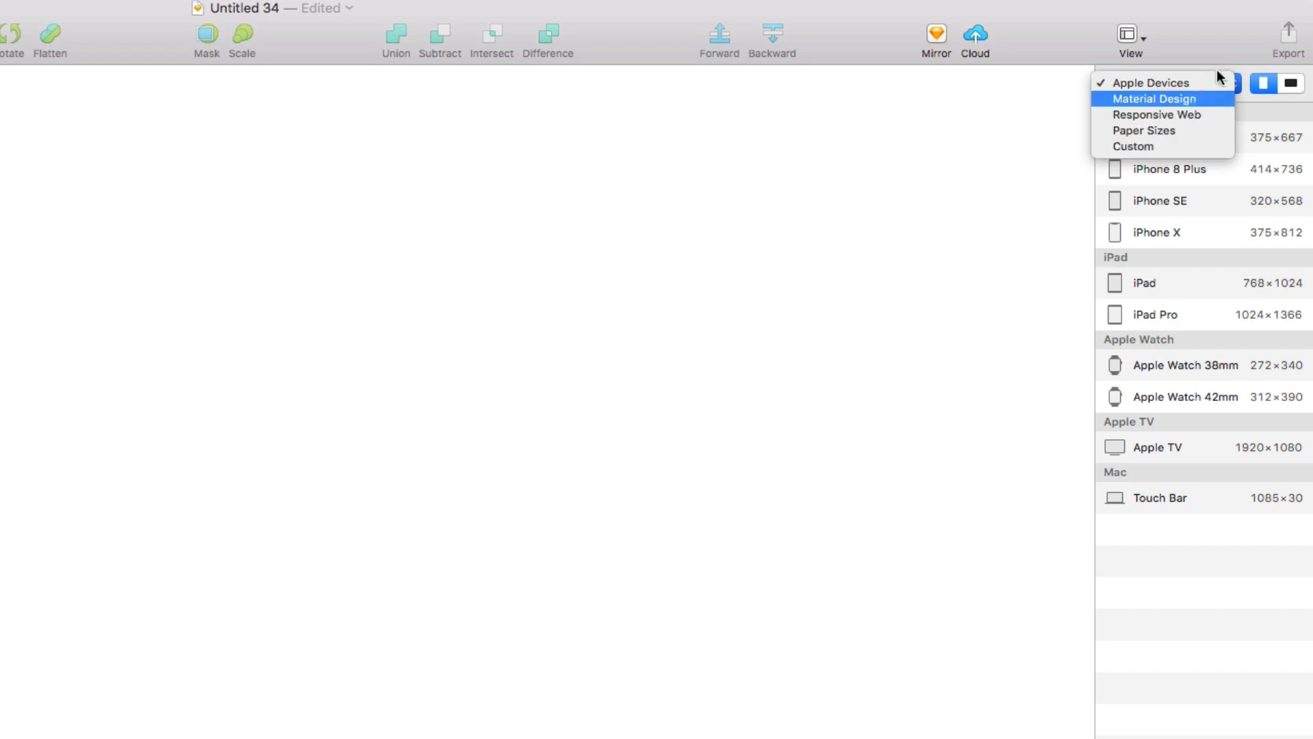
pyautogui.click(1226, 35)
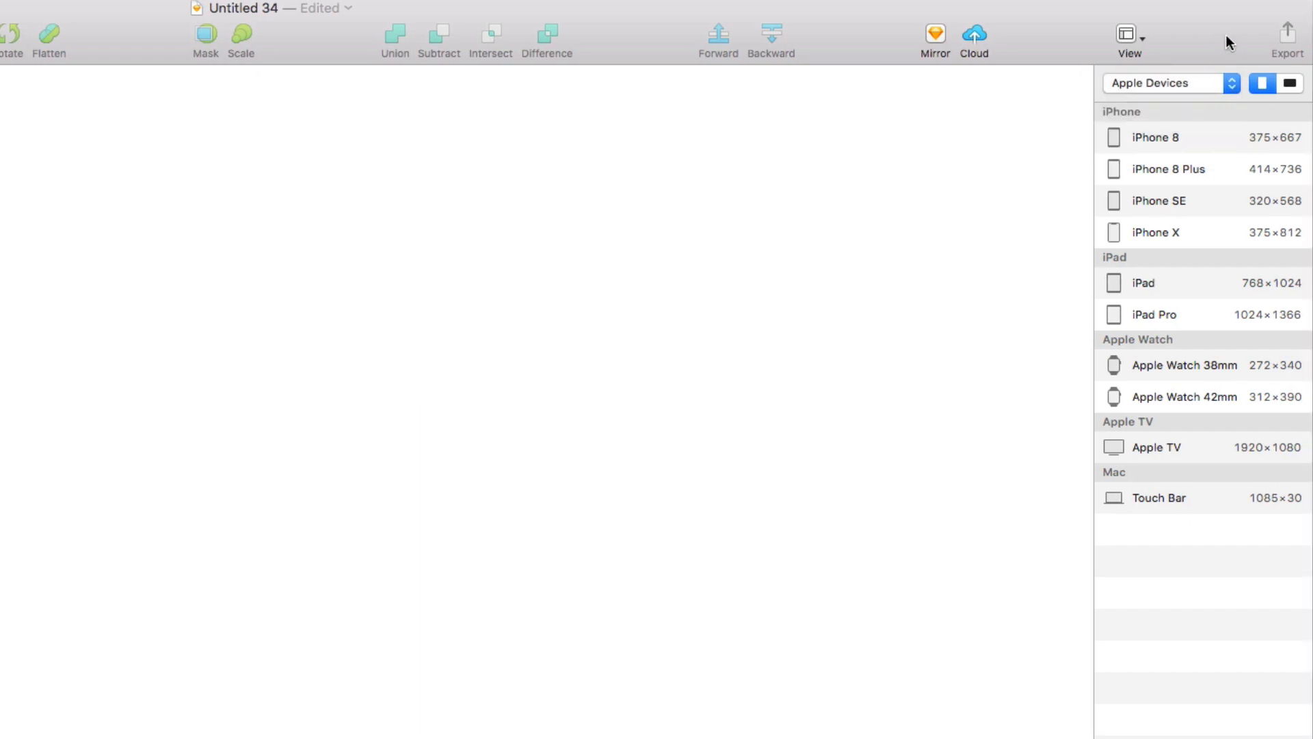
pyautogui.click(1290, 85)
pyautogui.click(1261, 82)
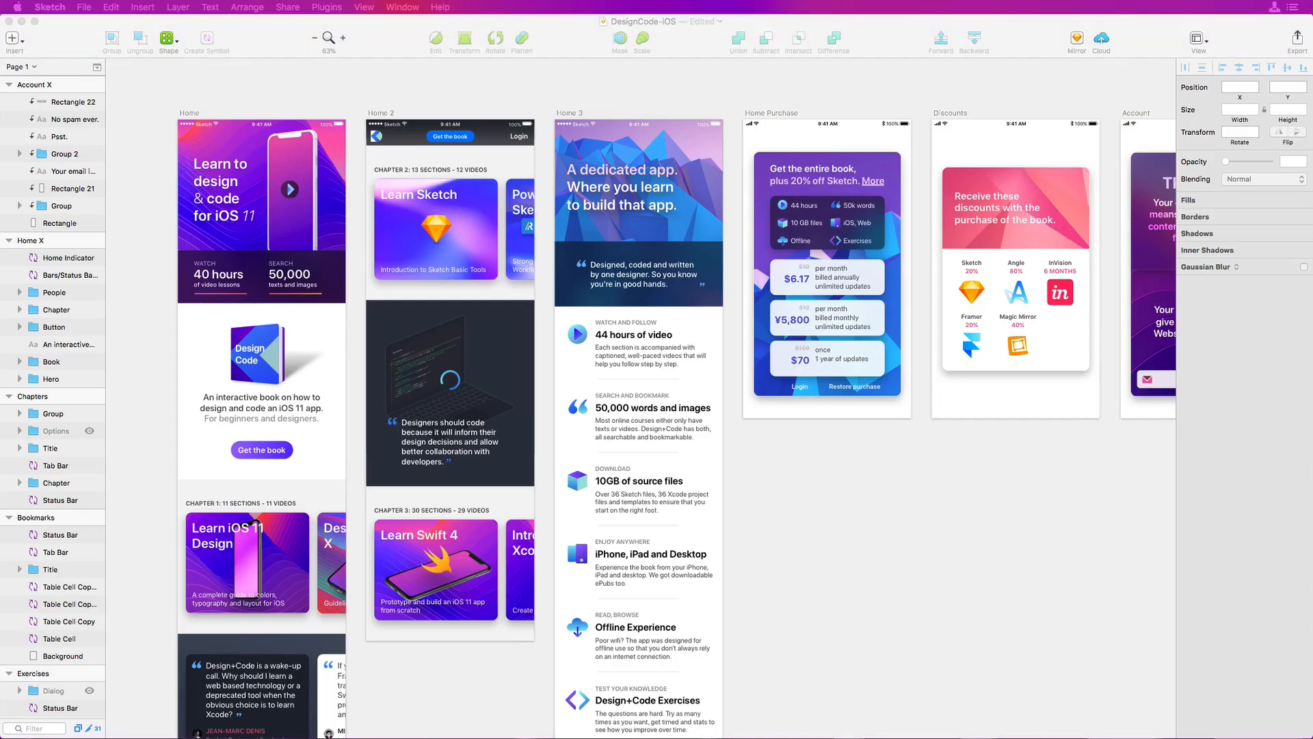
# Step: Examine the DesignCode-iOS artboards one after another, from Home through Home Purchase and along the row to Account X
pyautogui.click(186, 115)
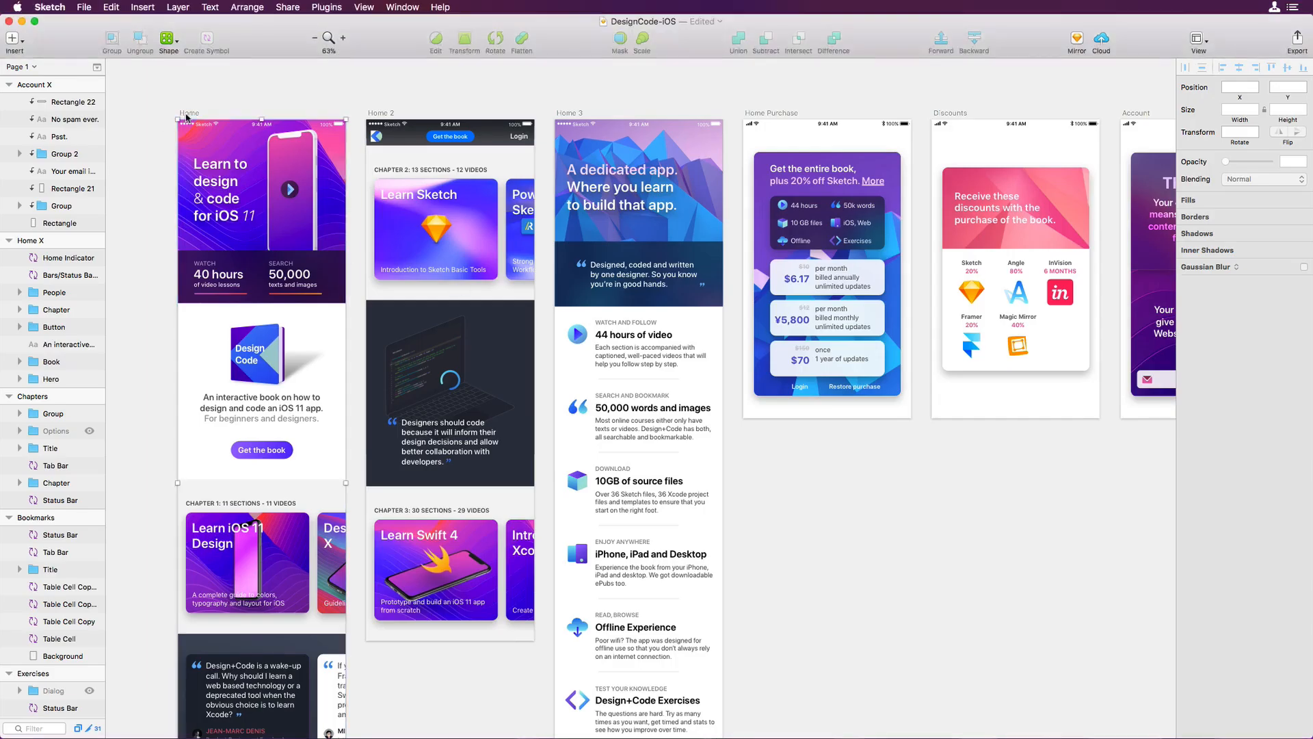
pyautogui.click(378, 113)
pyautogui.click(565, 115)
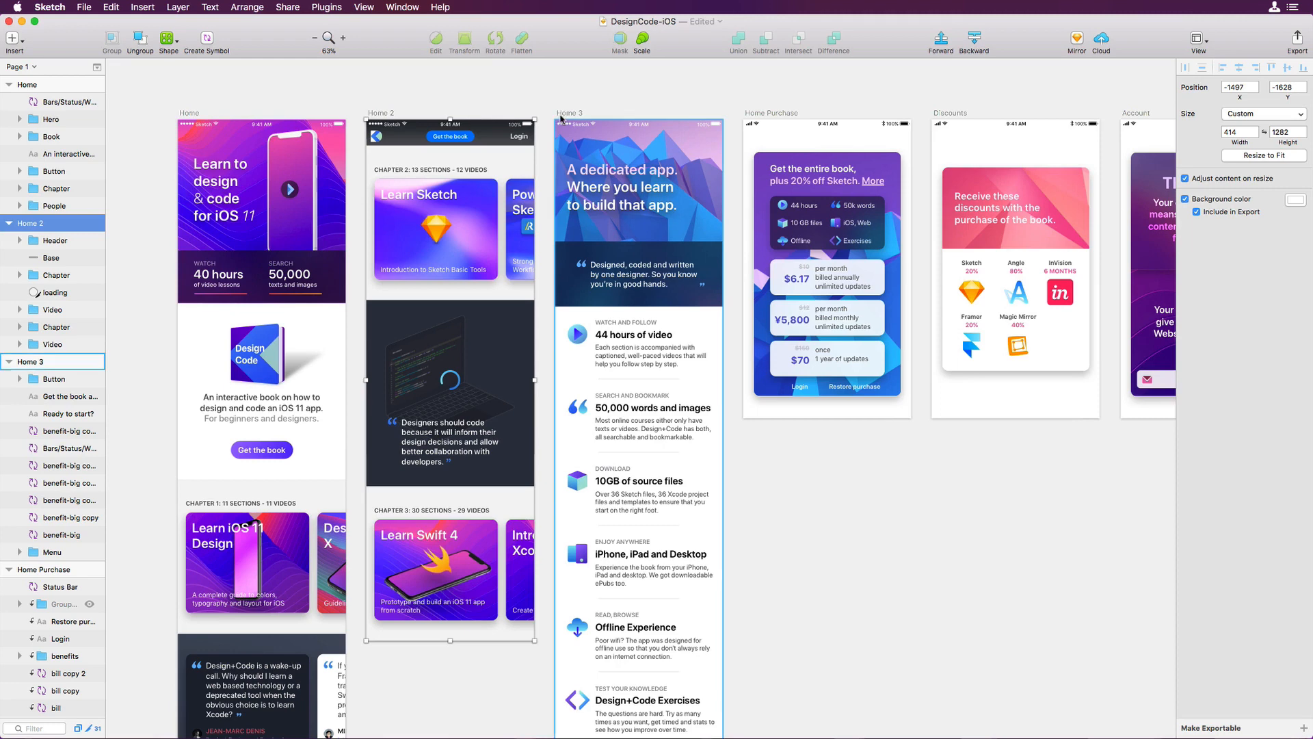
pyautogui.click(747, 115)
pyautogui.hscroll(2, 773, 173)
pyautogui.hscroll(4, 774, 173)
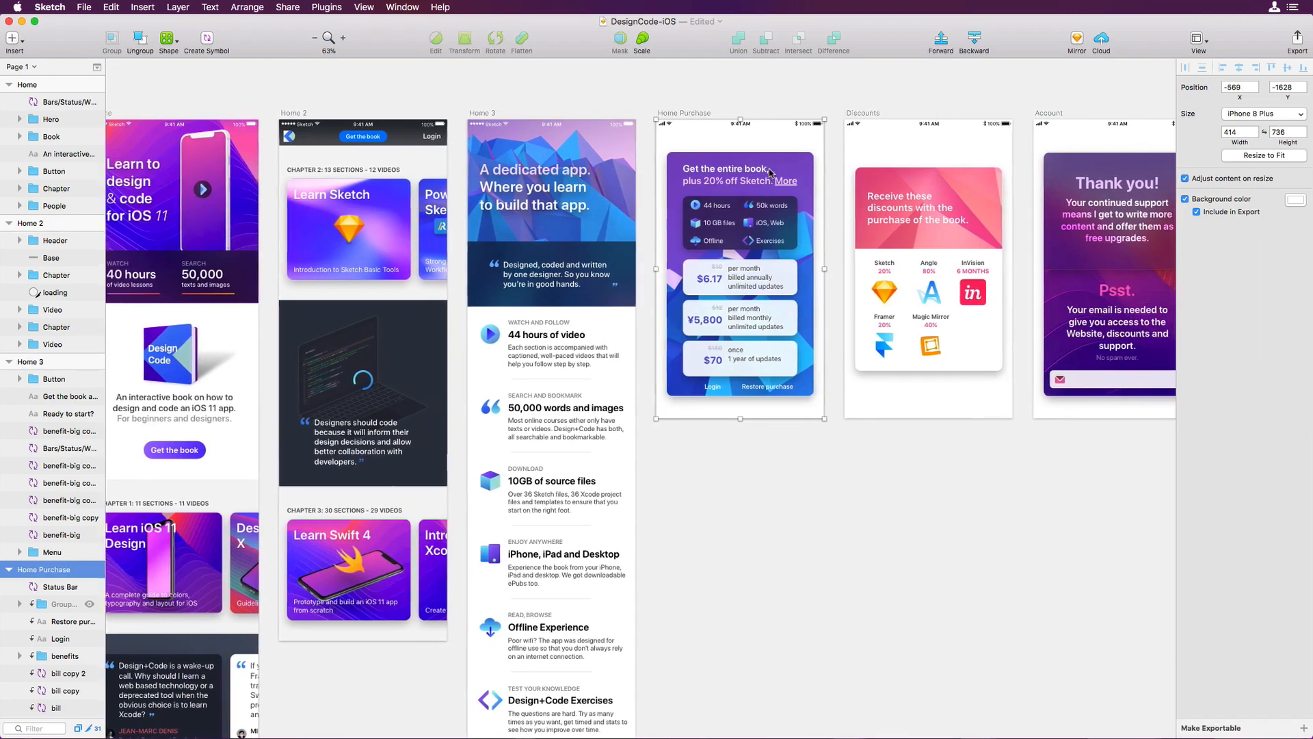
pyautogui.hscroll(4, 770, 173)
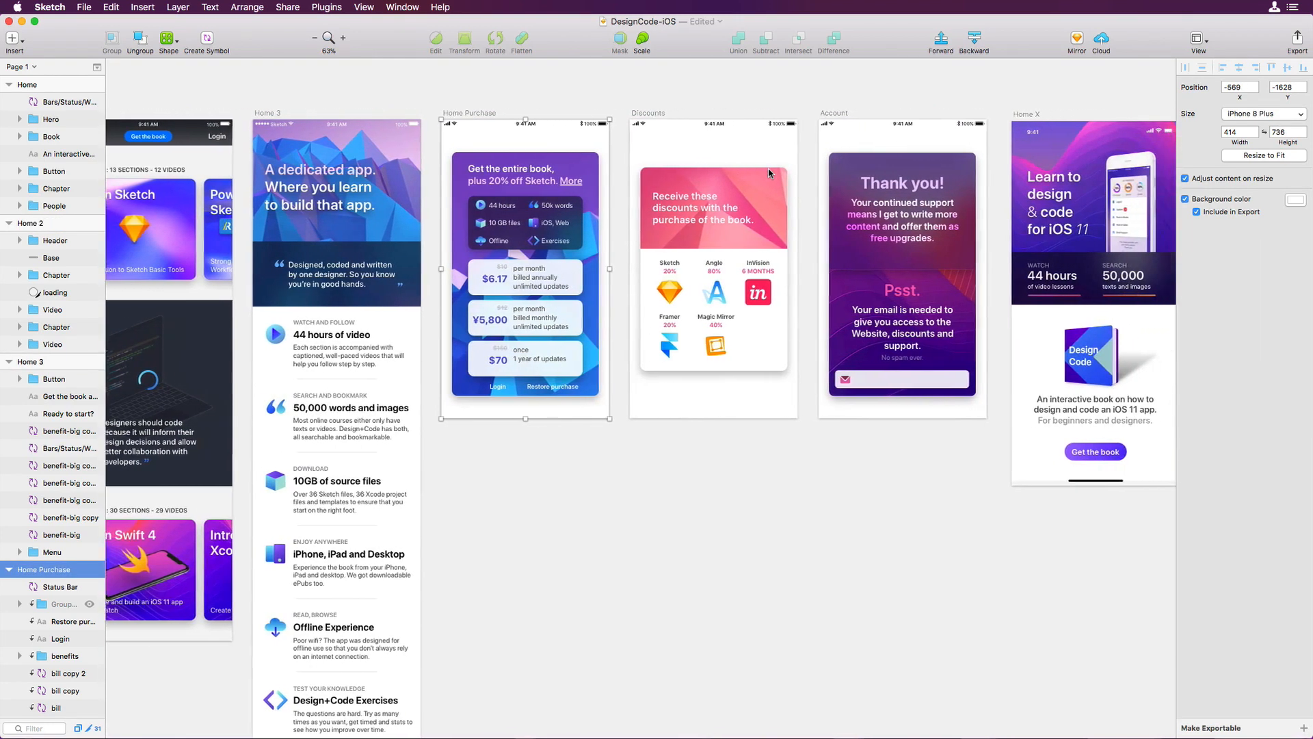
pyautogui.hscroll(3, 769, 173)
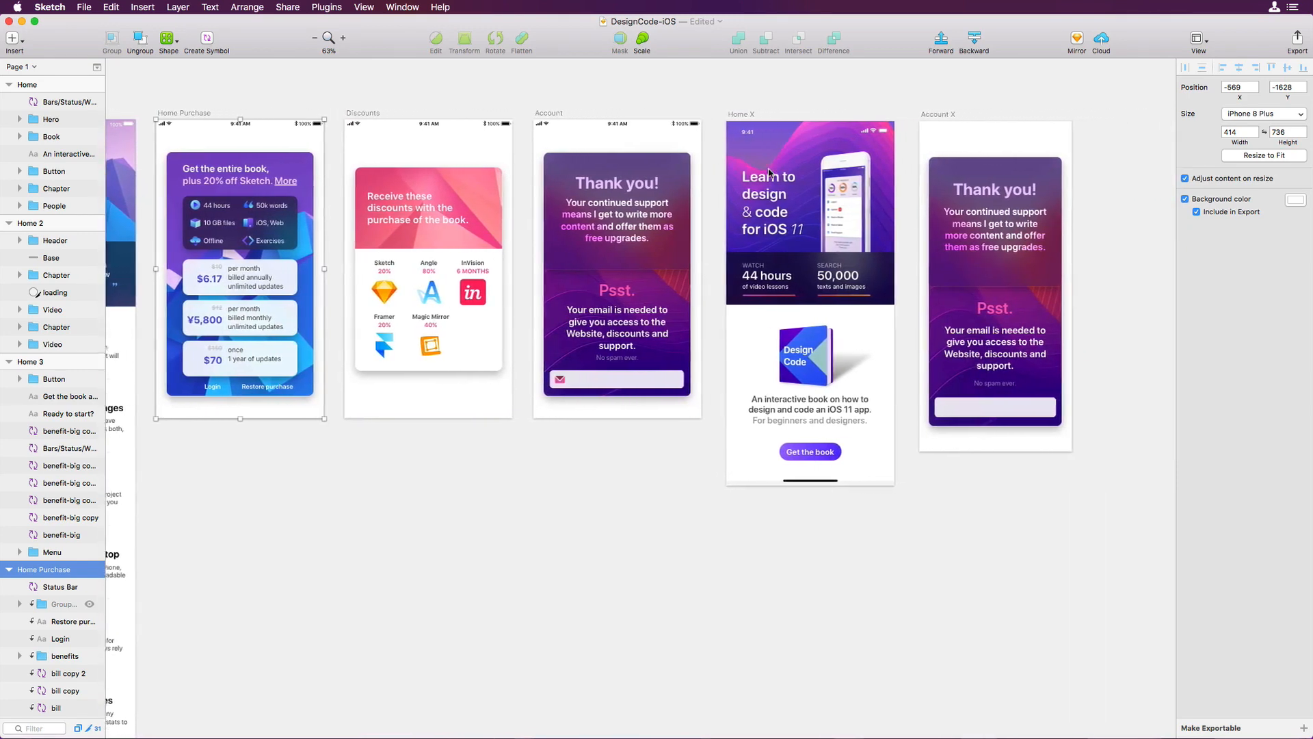
pyautogui.hscroll(2, 770, 173)
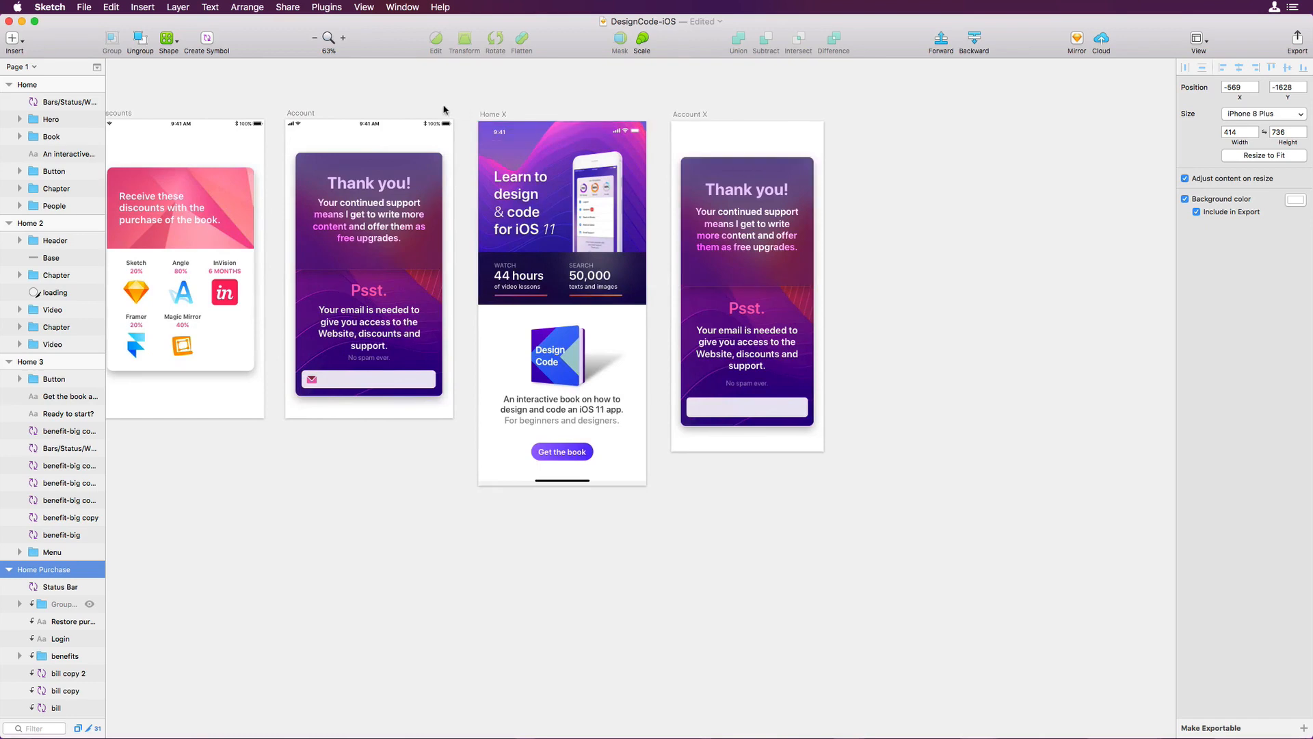
# Step: Rearrange the iPhone X artboards with Home X at X 1777 and Account X at X 823 beside Account, and duplicate Account X
pyautogui.moveTo(483, 116)
pyautogui.mouseDown()
pyautogui.moveTo(484, 168)
pyautogui.moveTo(877, 124)
pyautogui.moveTo(850, 117)
pyautogui.mouseUp()
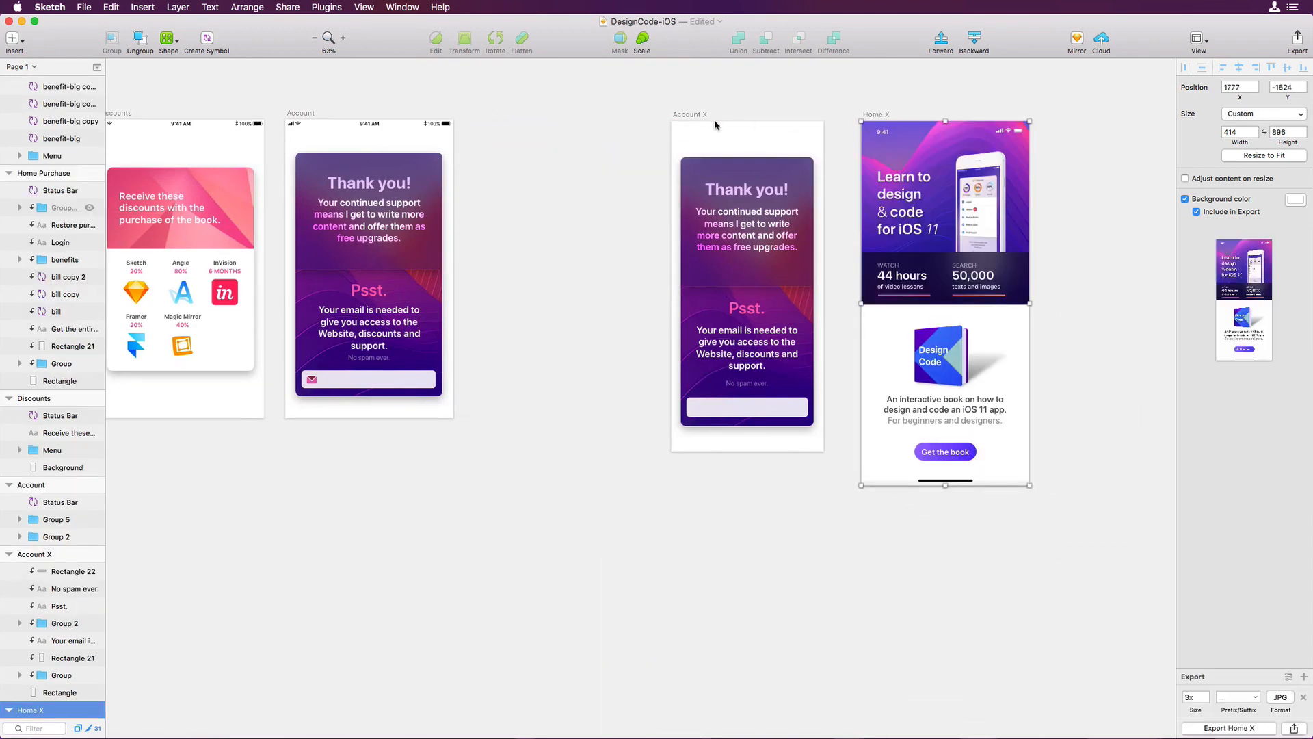
pyautogui.moveTo(690, 126); pyautogui.dragTo(493, 126)
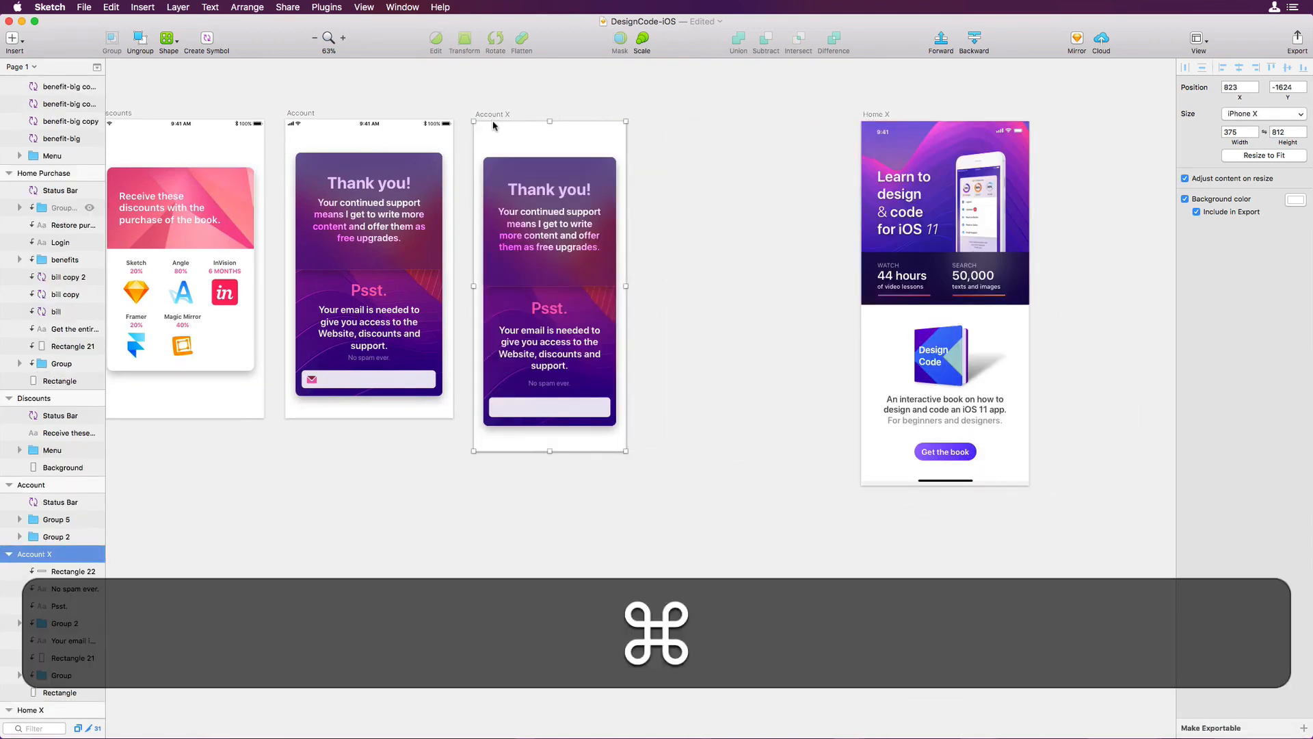
pyautogui.press('super+d')
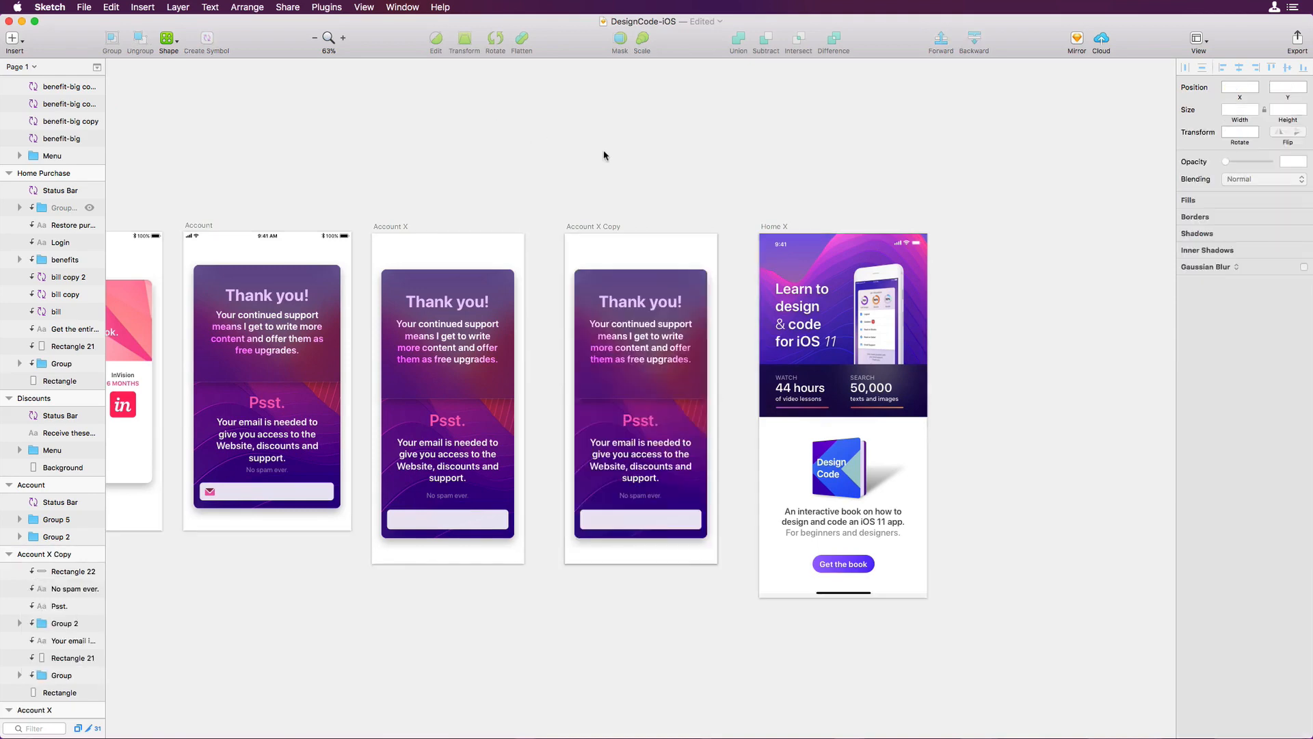
# Step: Make the duplicated Account X artboard exportable
pyautogui.click(584, 227)
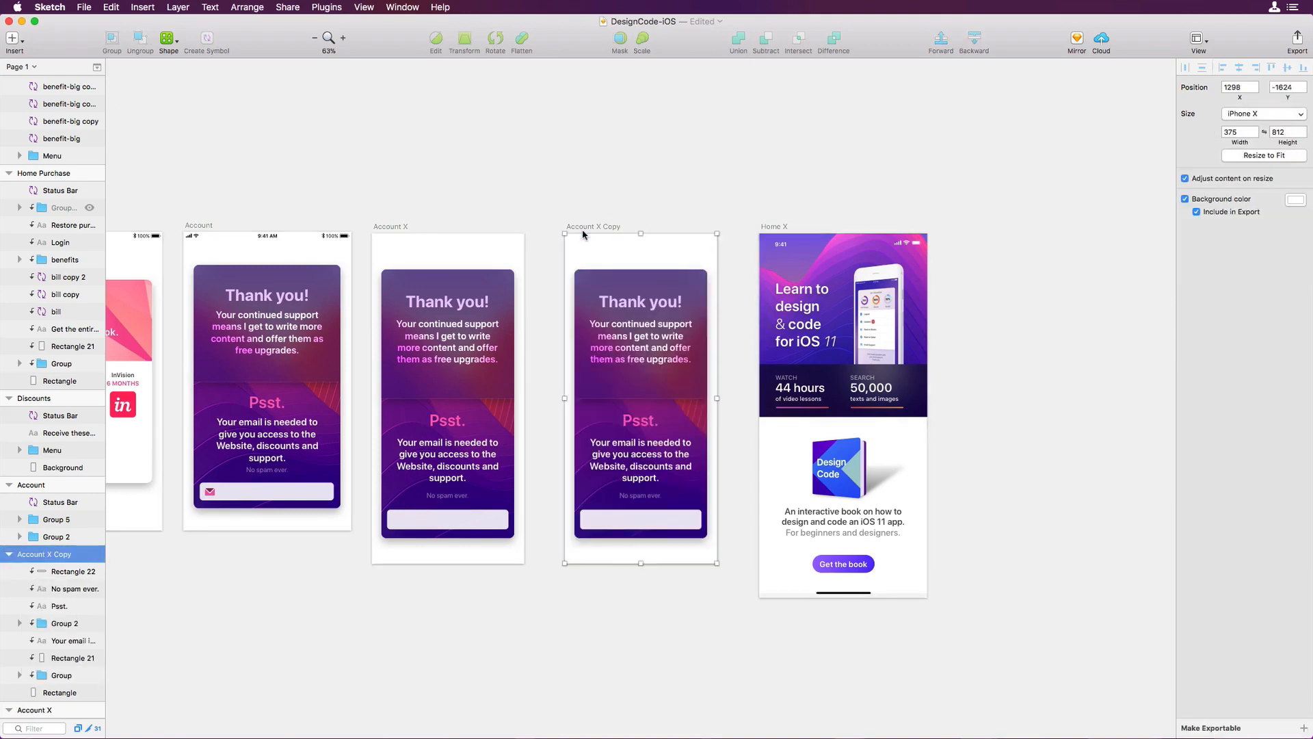
pyautogui.click(1279, 728)
pyautogui.moveTo(1250, 286)
pyautogui.mouseDown()
pyautogui.moveTo(1233, 318)
pyautogui.moveTo(1241, 293)
pyautogui.mouseUp()
# Step: Turn the Home X artboard's background color off and back on
pyautogui.click(763, 228)
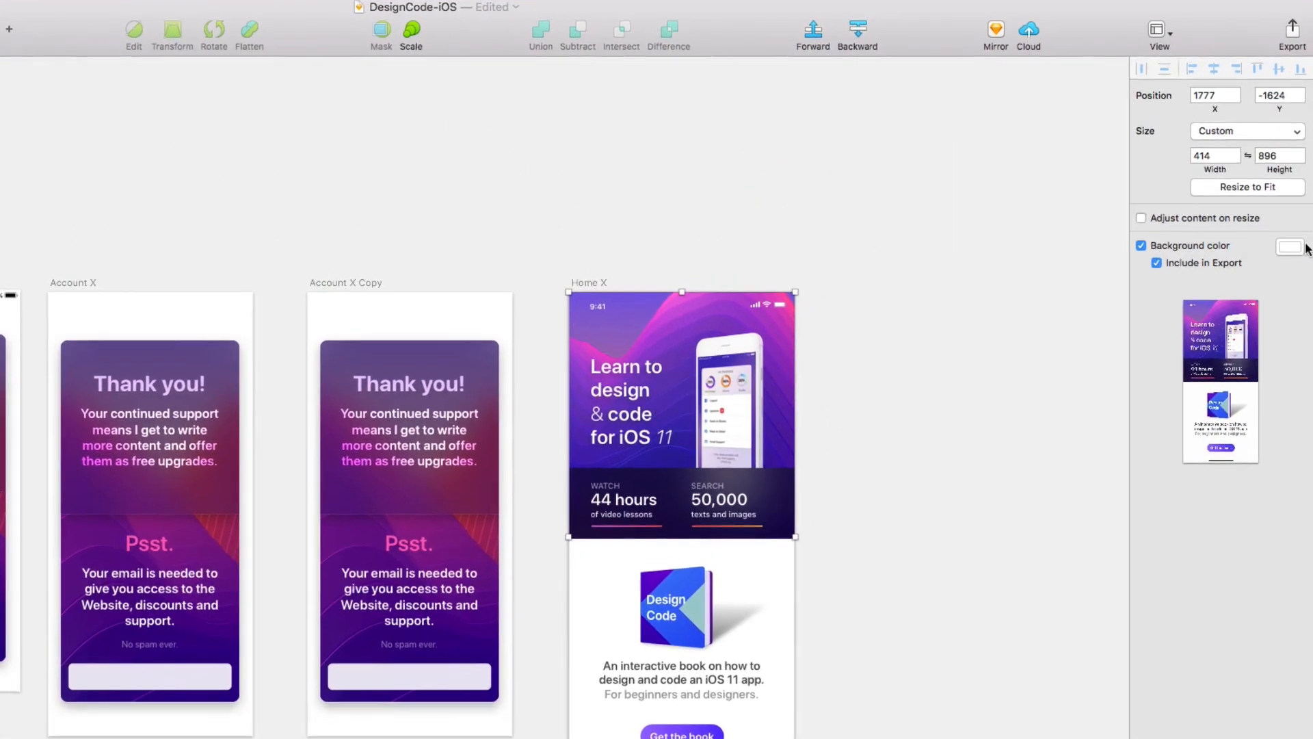
pyautogui.click(1141, 245)
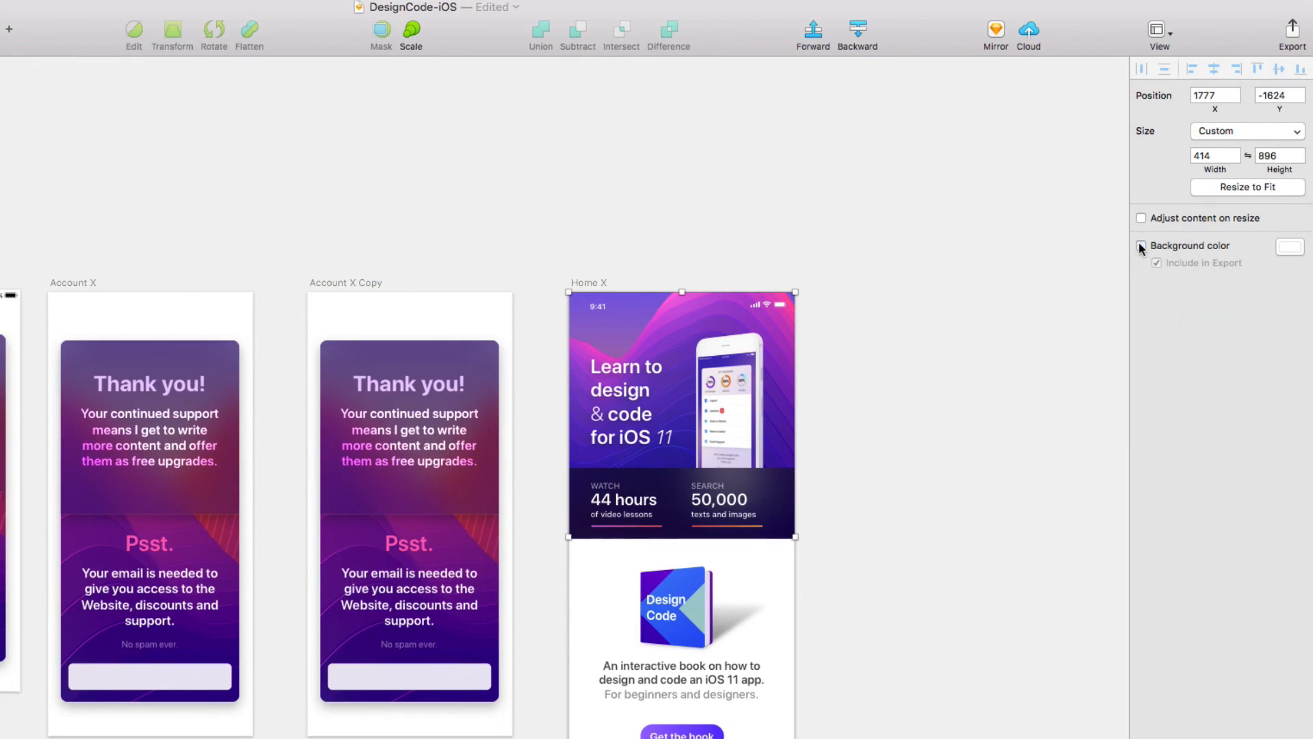
pyautogui.click(1141, 246)
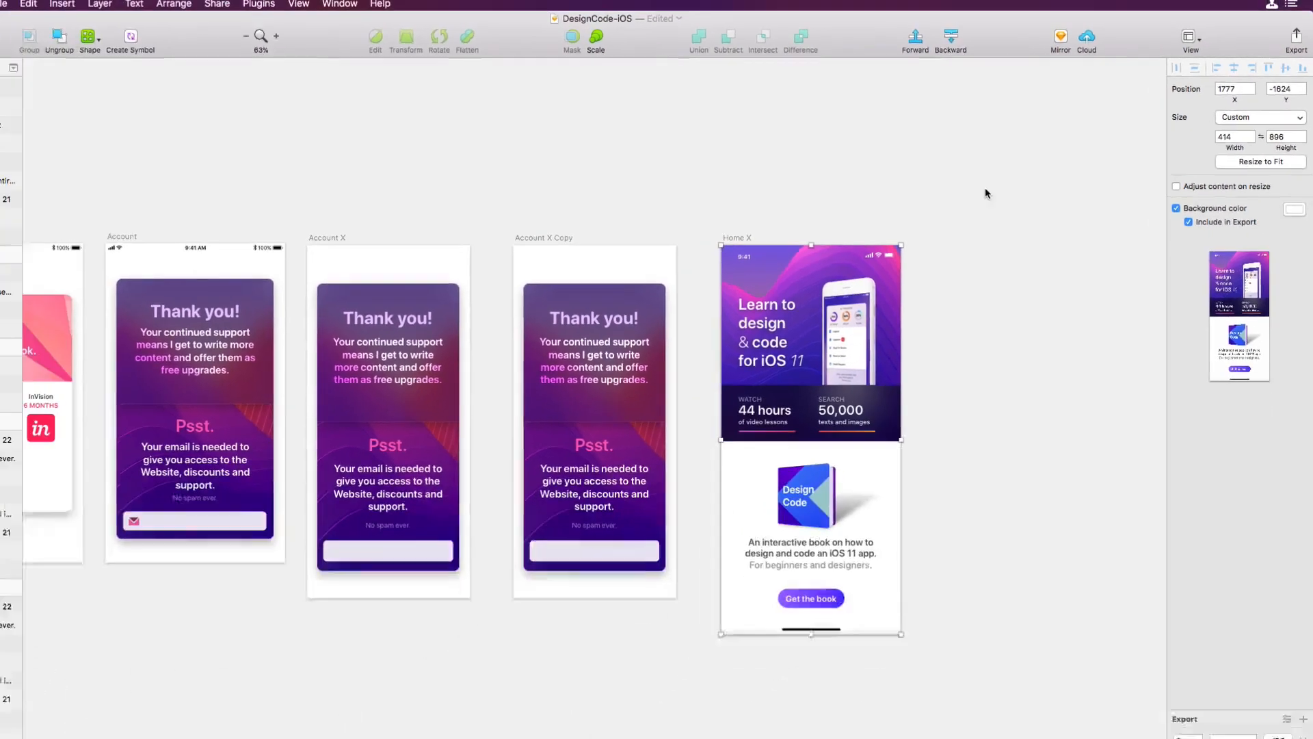
# Step: Deselect Home X and review all artboard rows on the page, from the Home screens down to More, Updates, Forgot and Login
pyautogui.click(891, 225)
pyautogui.scroll(-10, 1002, 184)
pyautogui.hscroll(4, 1074, 198)
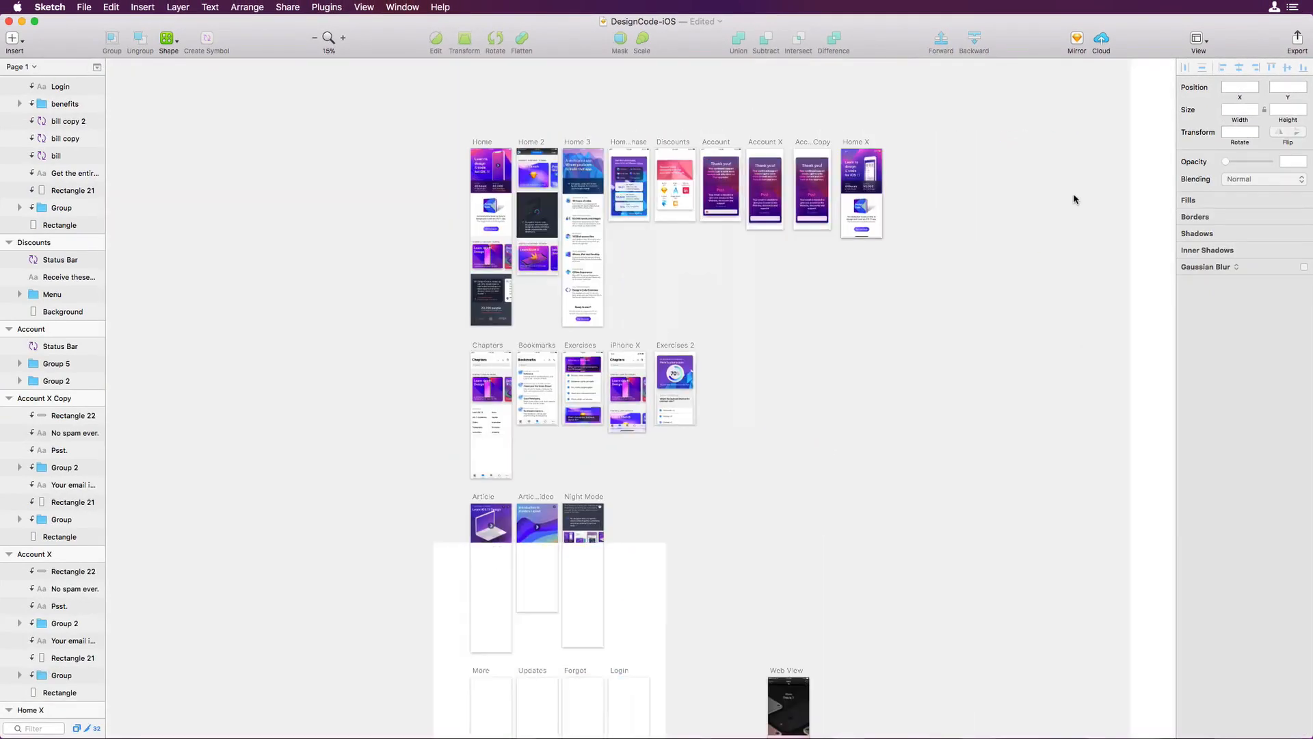
pyautogui.hscroll(2, 1074, 199)
pyautogui.scroll(-2, 1074, 200)
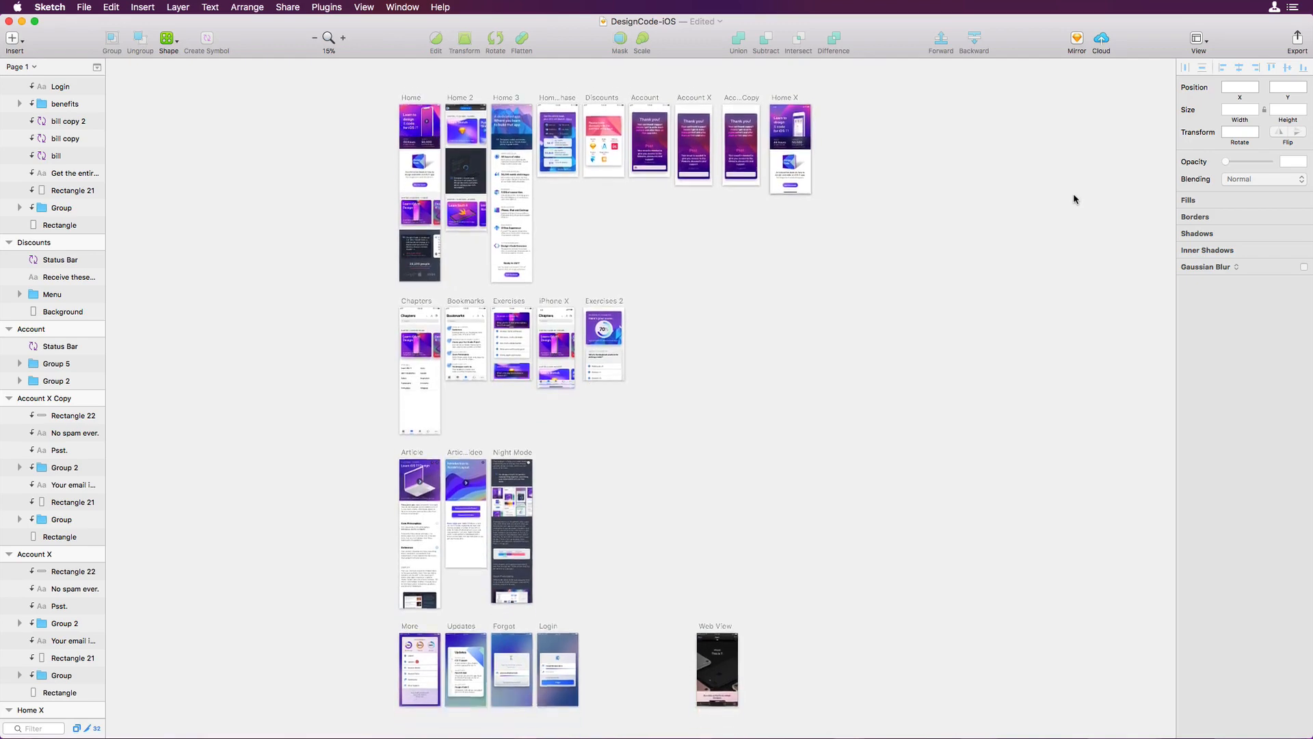
# Step: Draw a large custom artboard enclosing all existing artboards on the page
pyautogui.scroll(-1, 1074, 199)
pyautogui.scroll(1, 1074, 199)
pyautogui.press('a')
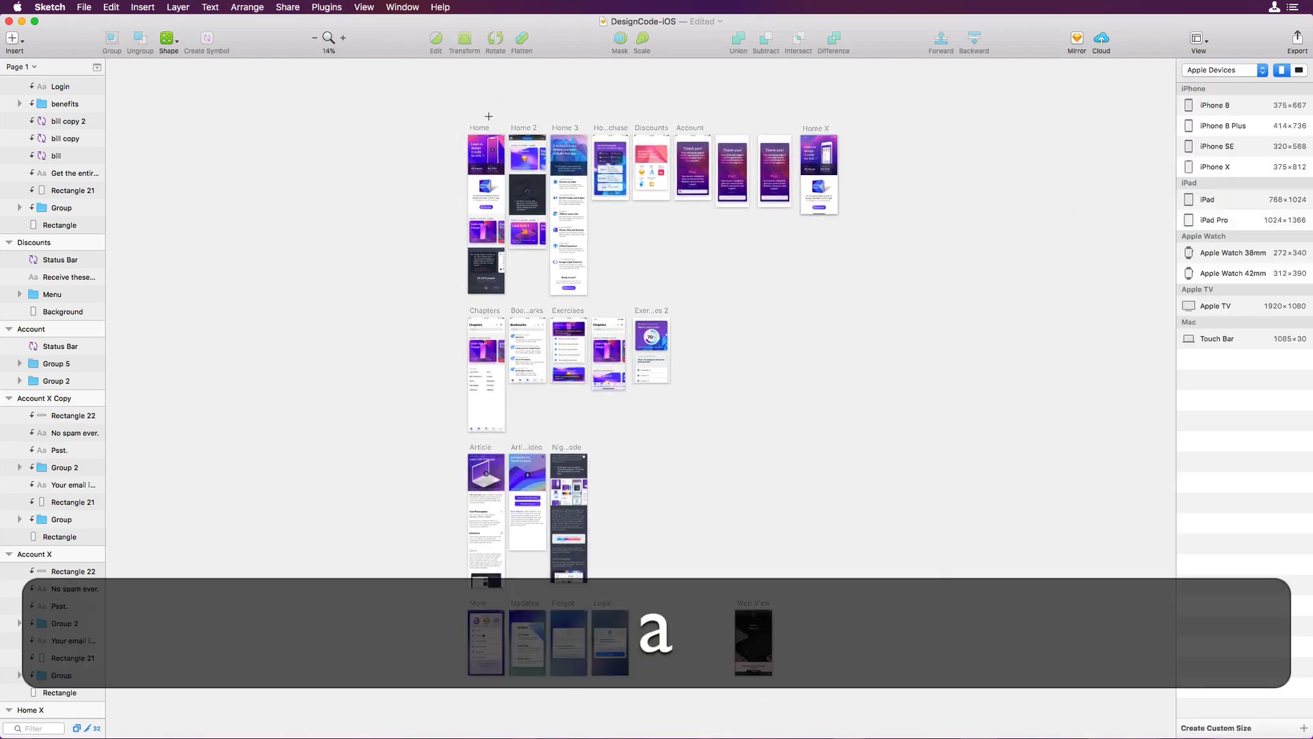
pyautogui.moveTo(370, 101); pyautogui.dragTo(971, 707)
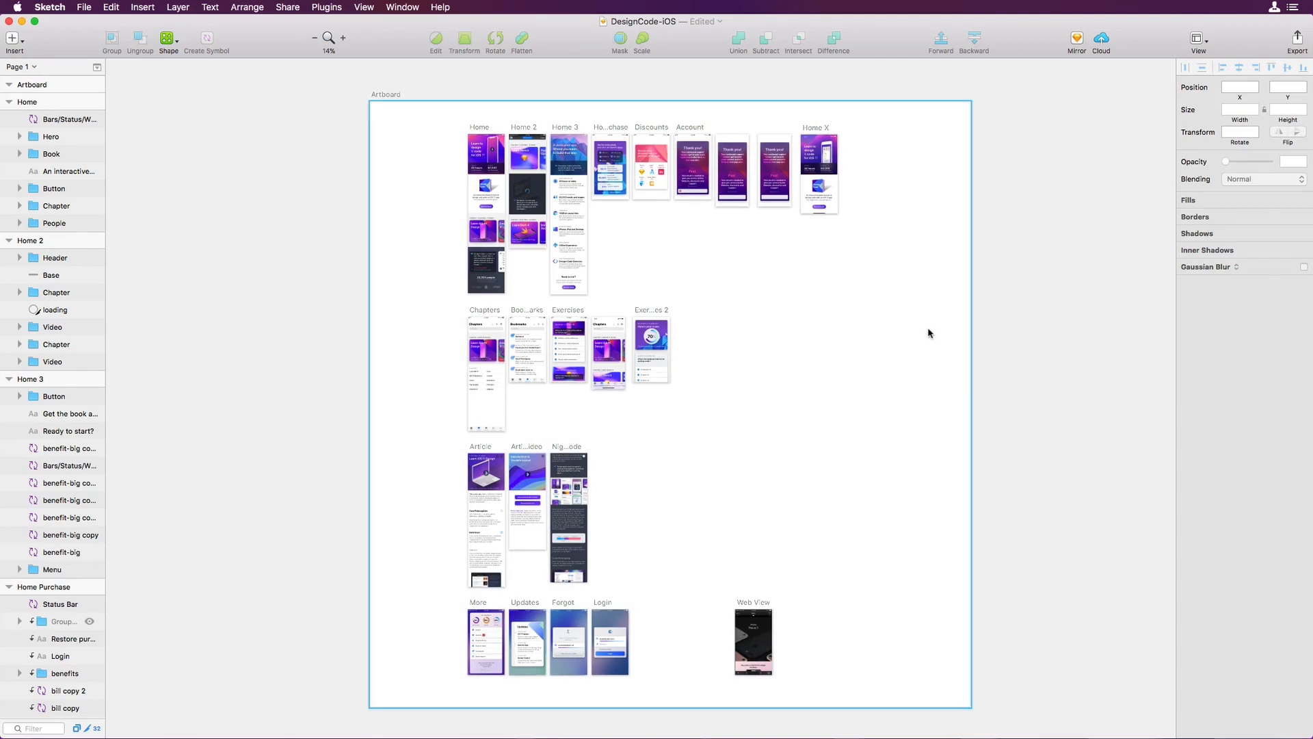
# Step: Switch to Safari and read the Sketch Artboard Manager plugin description on its GitHub page
pyautogui.click(1223, 728)
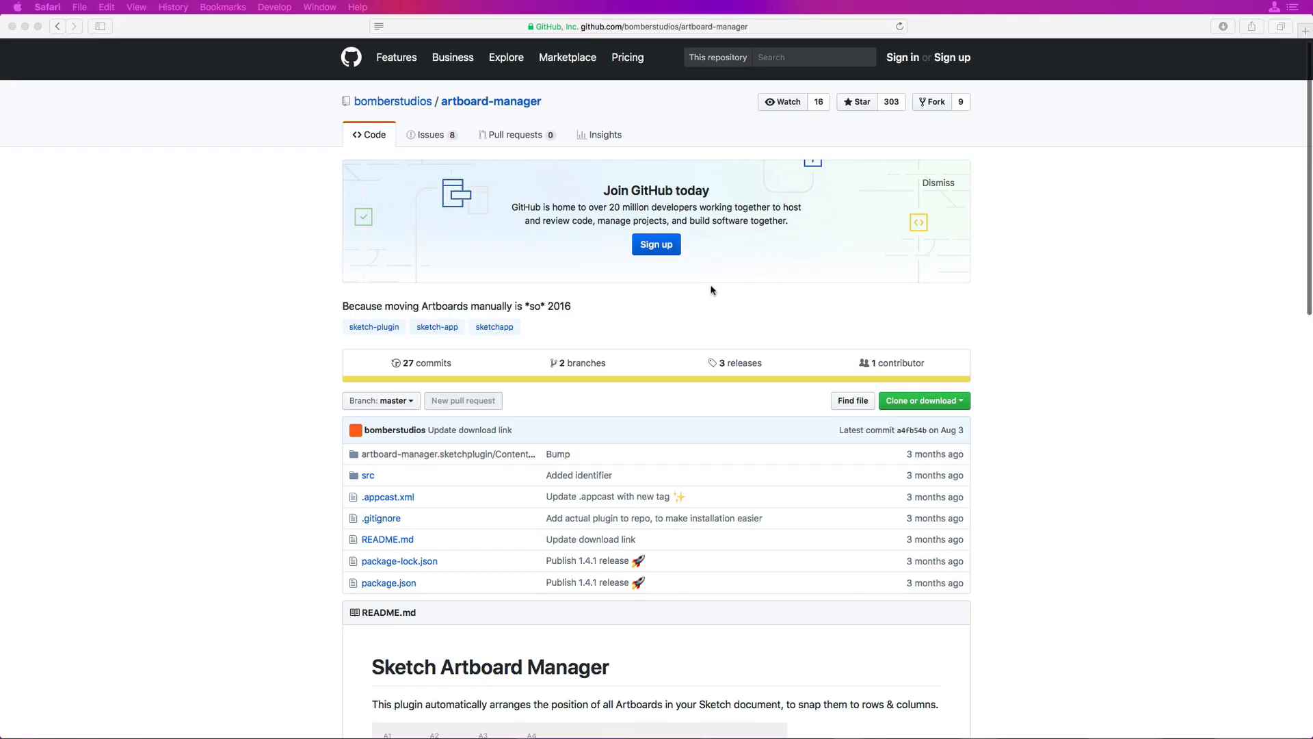
pyautogui.scroll(-5, 718, 293)
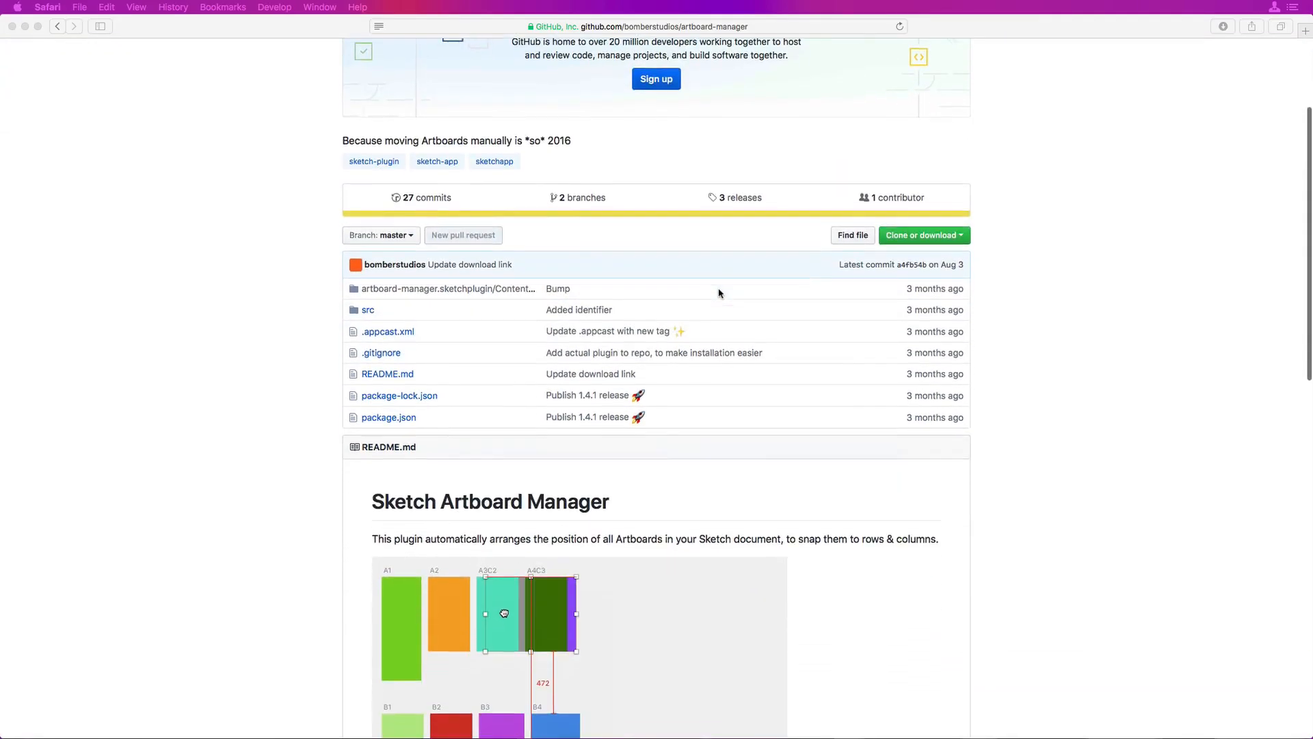
pyautogui.scroll(-5, 719, 293)
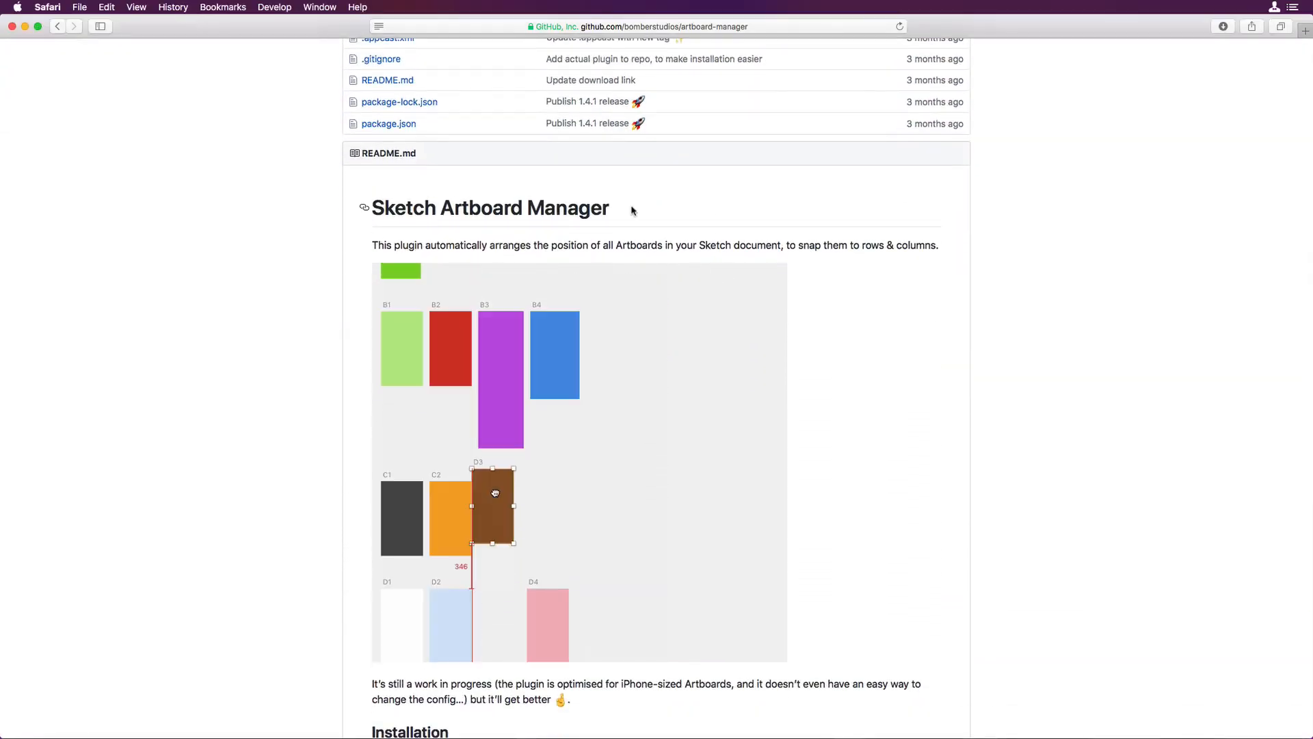
pyautogui.moveTo(633, 211); pyautogui.dragTo(367, 207)
pyautogui.click(844, 214)
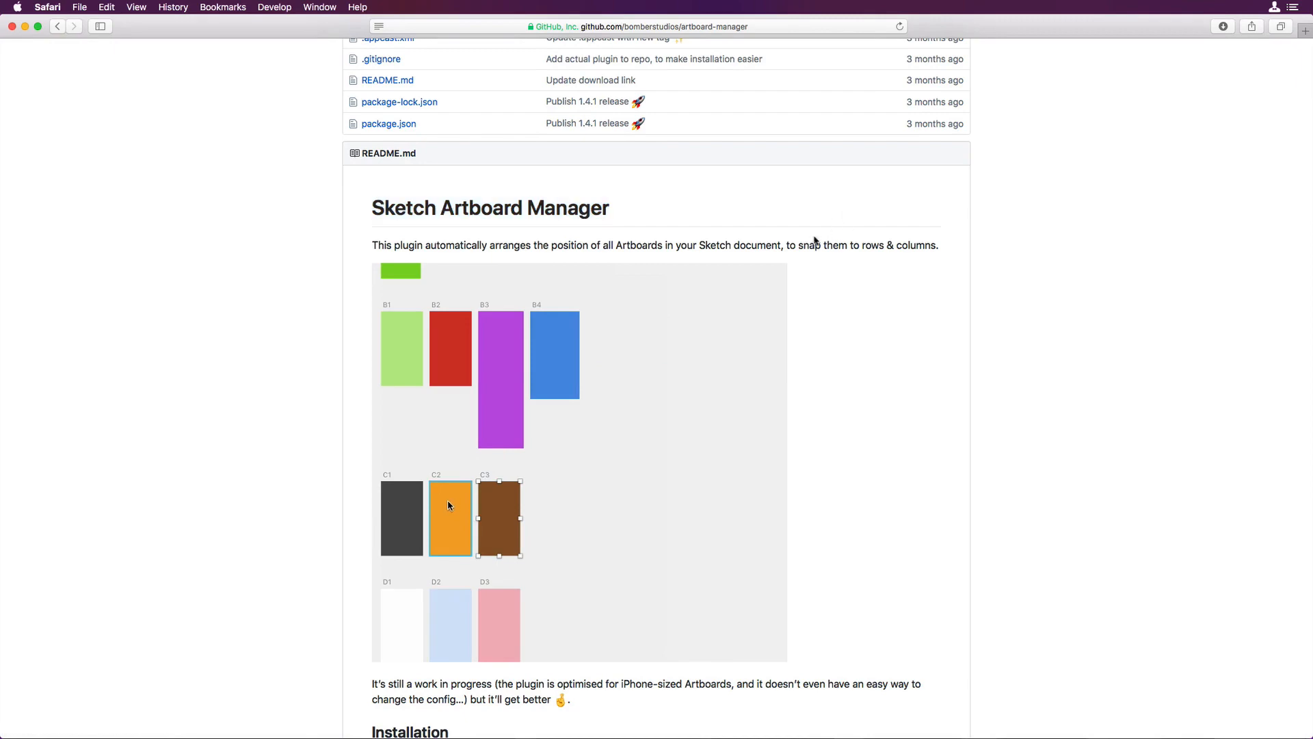
pyautogui.scroll(-2, 762, 288)
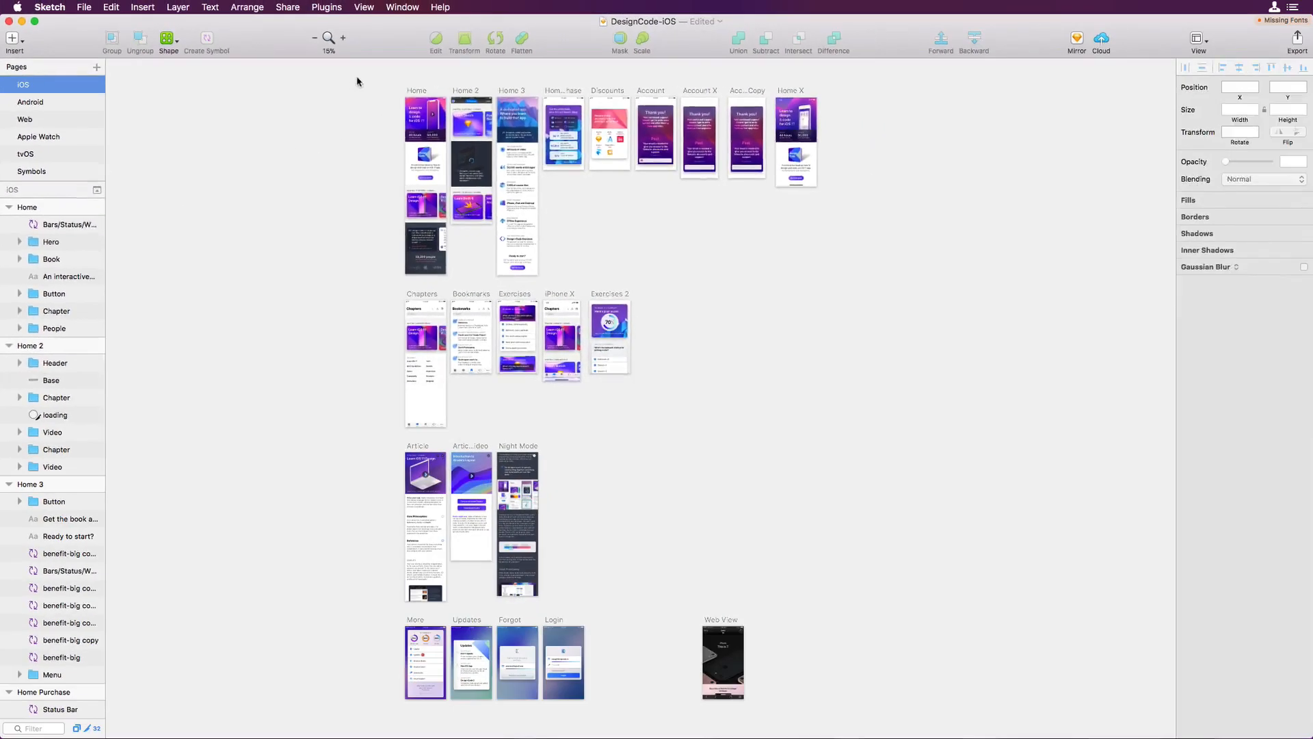
# Step: Select all artboards on the iOS page and deselect them, and collapse and re-expand the page list
pyautogui.moveTo(356, 78)
pyautogui.mouseDown()
pyautogui.moveTo(692, 516)
pyautogui.moveTo(869, 722)
pyautogui.moveTo(900, 721)
pyautogui.mouseUp()
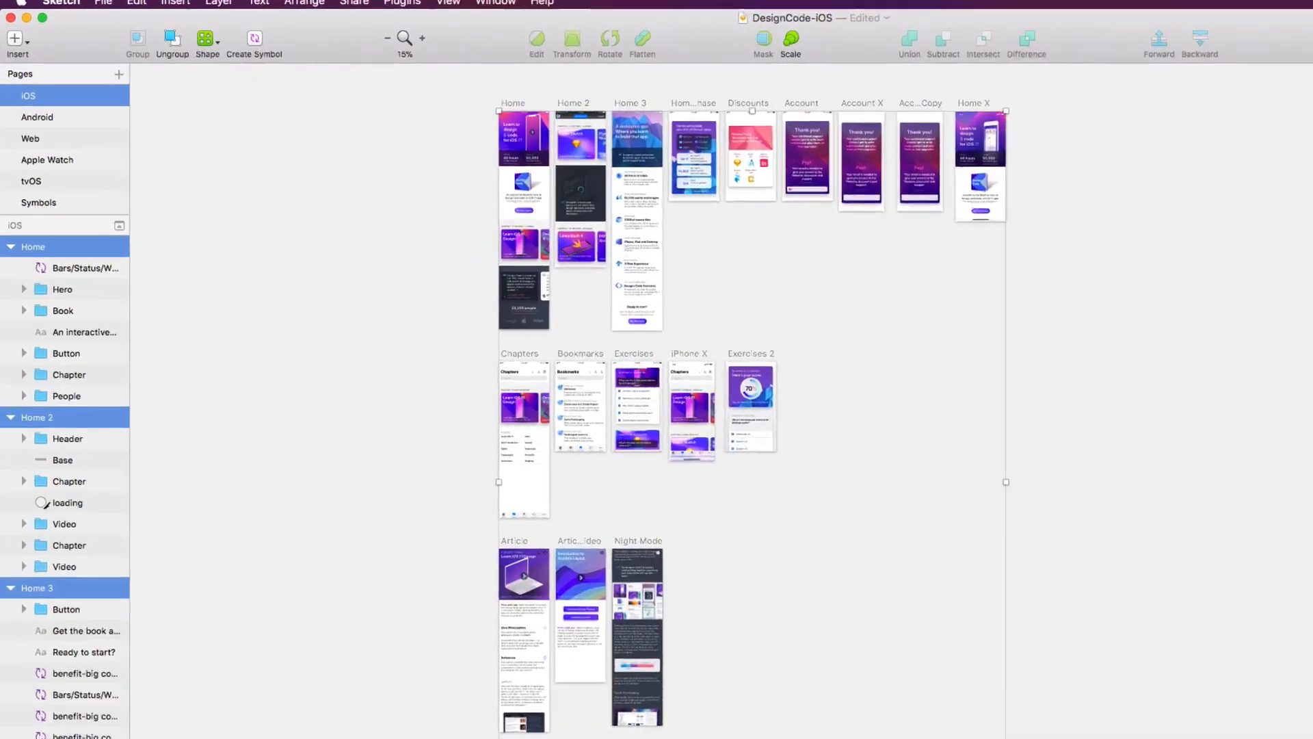
pyautogui.click(288, 121)
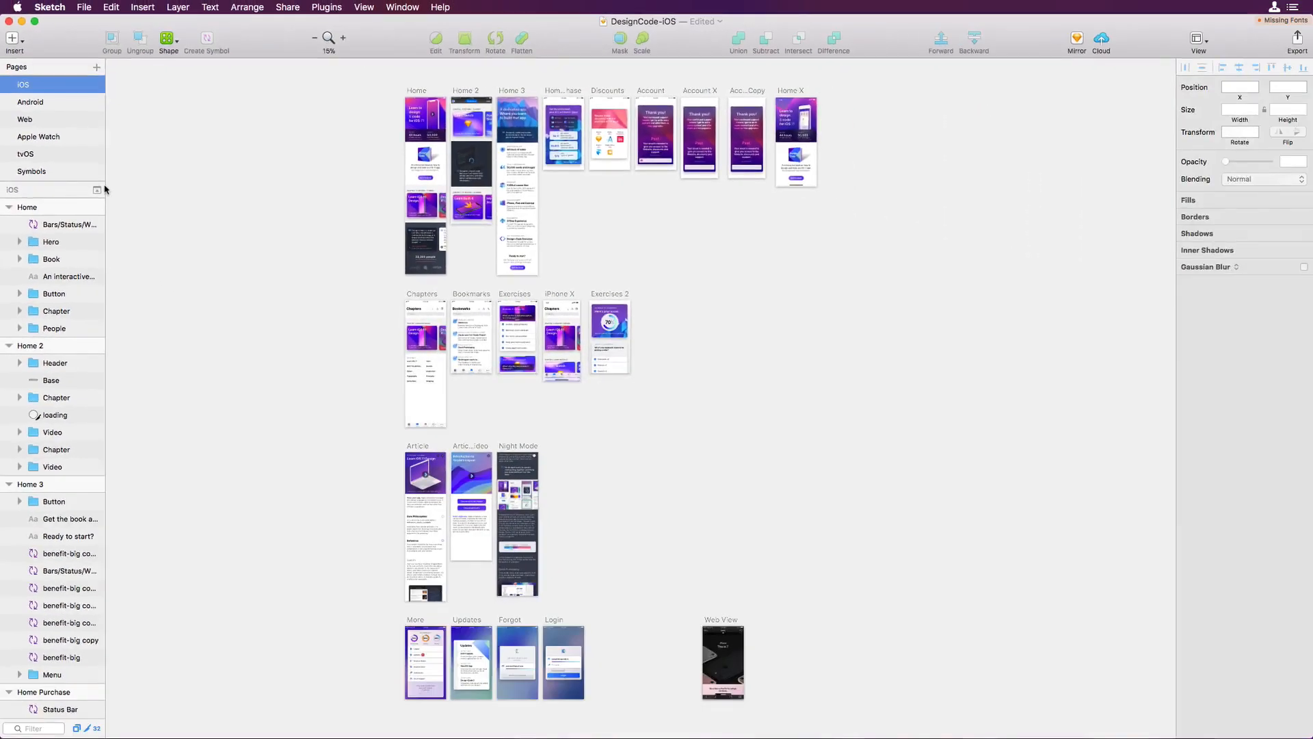
pyautogui.click(96, 191)
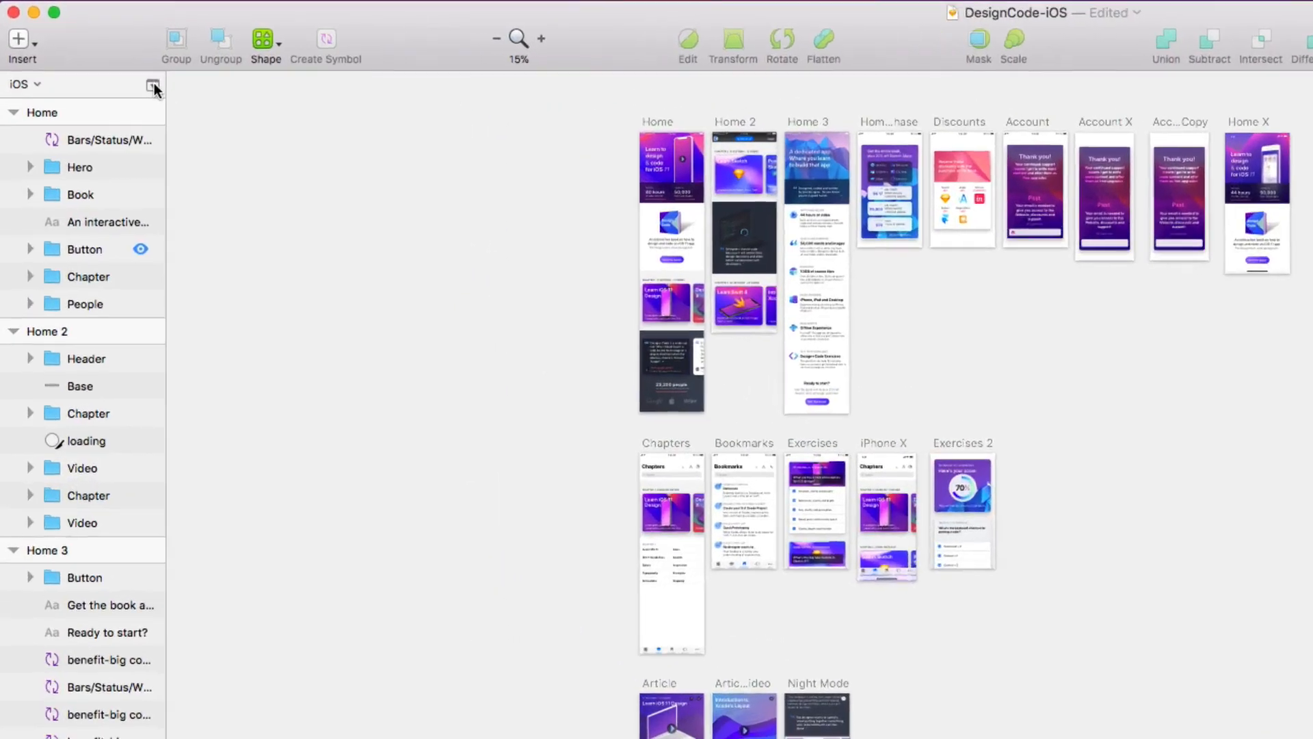
pyautogui.click(97, 67)
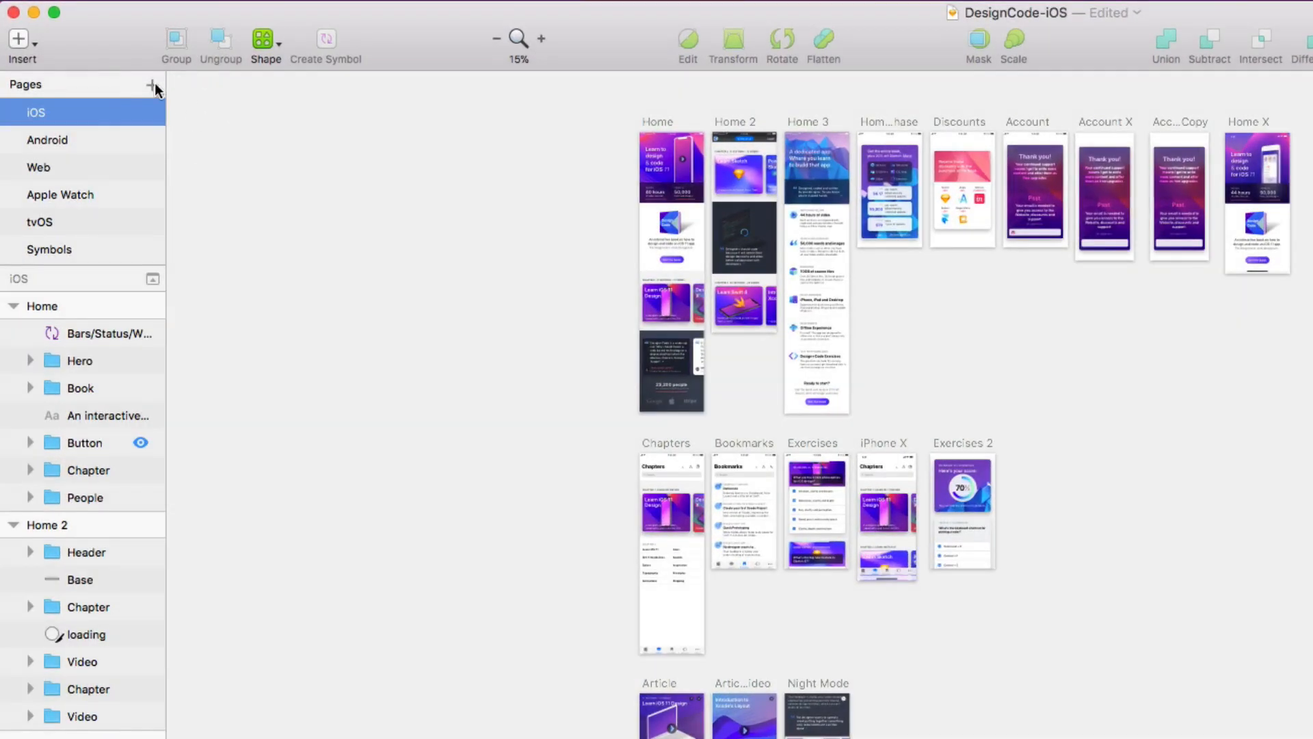
# Step: Add a page named New below iOS, and switch to the iOS page and back
pyautogui.click(152, 85)
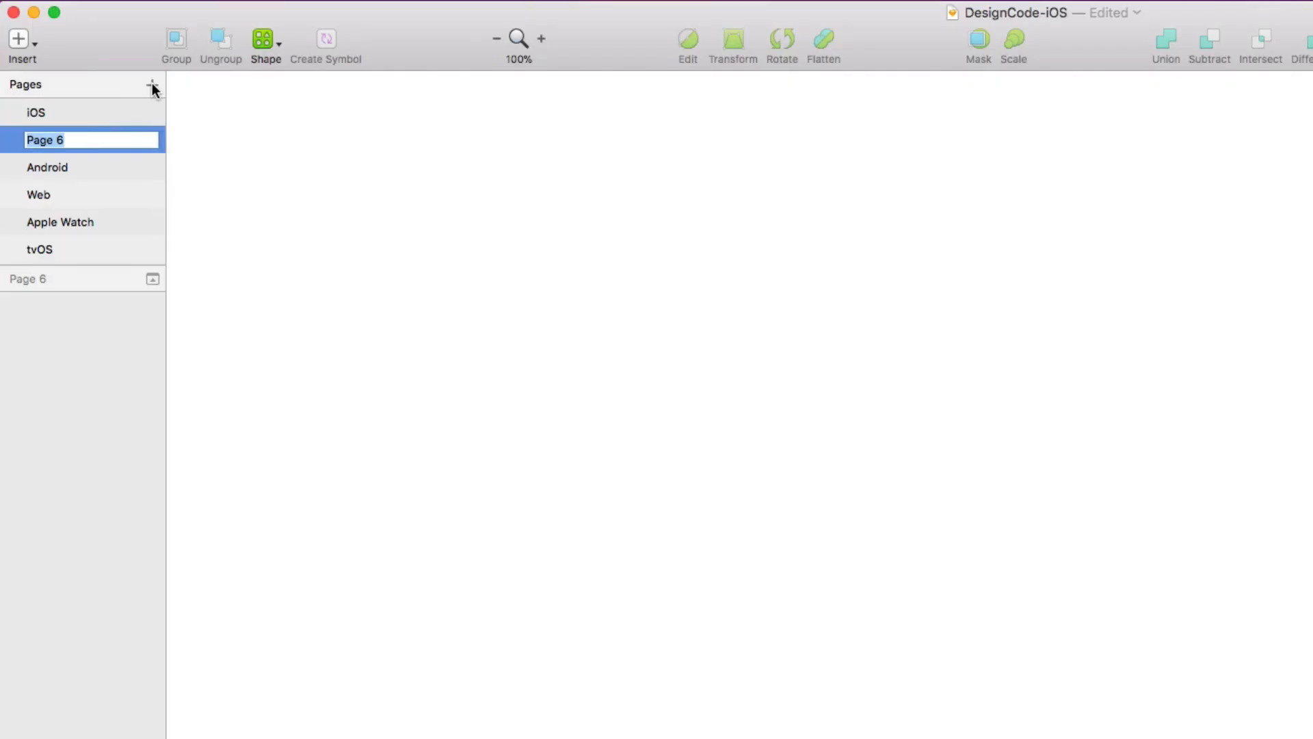
pyautogui.write('New')
pyautogui.press('Return')
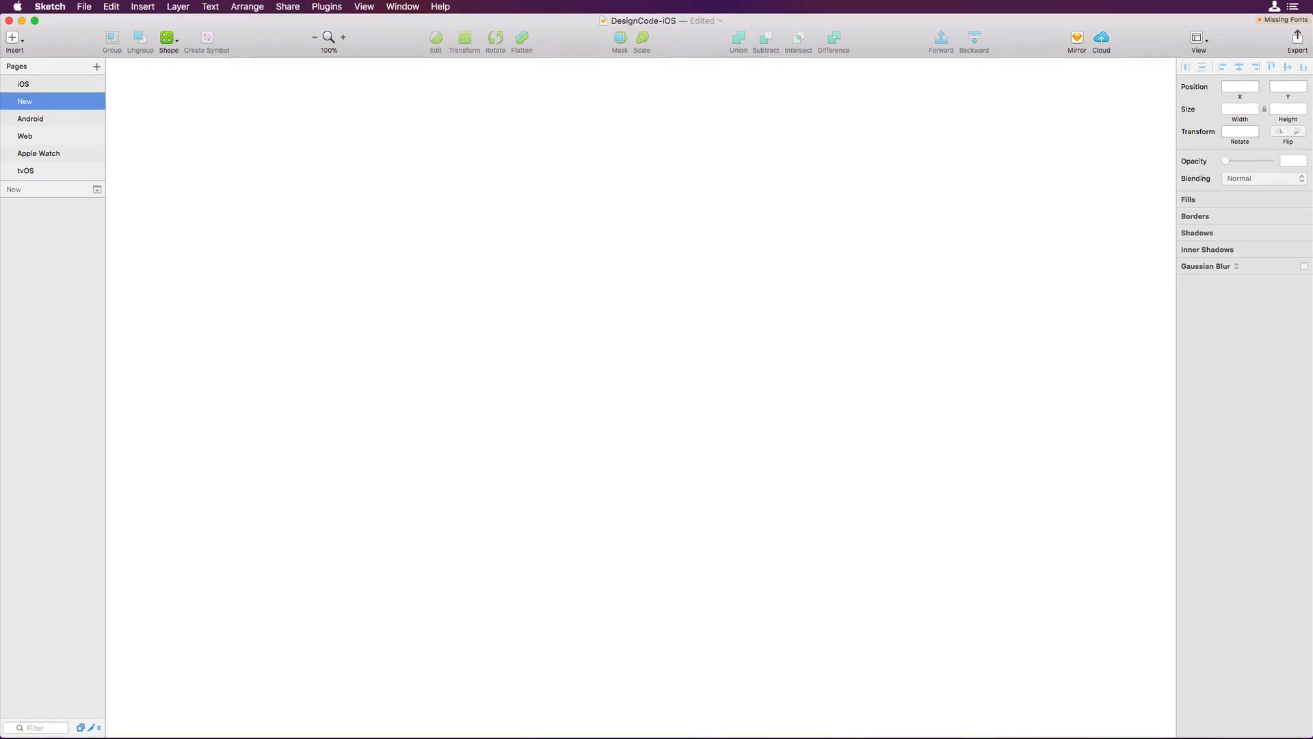
pyautogui.press('pageup')
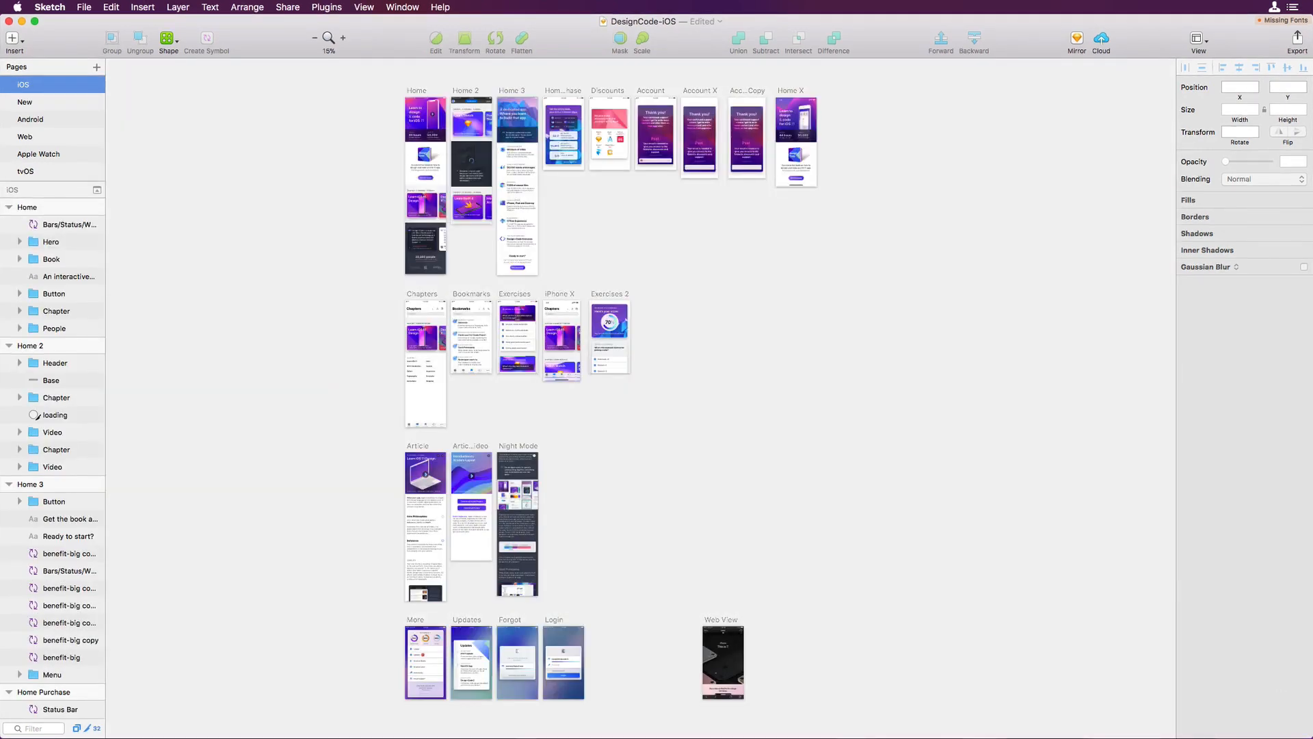
pyautogui.press('pagedown')
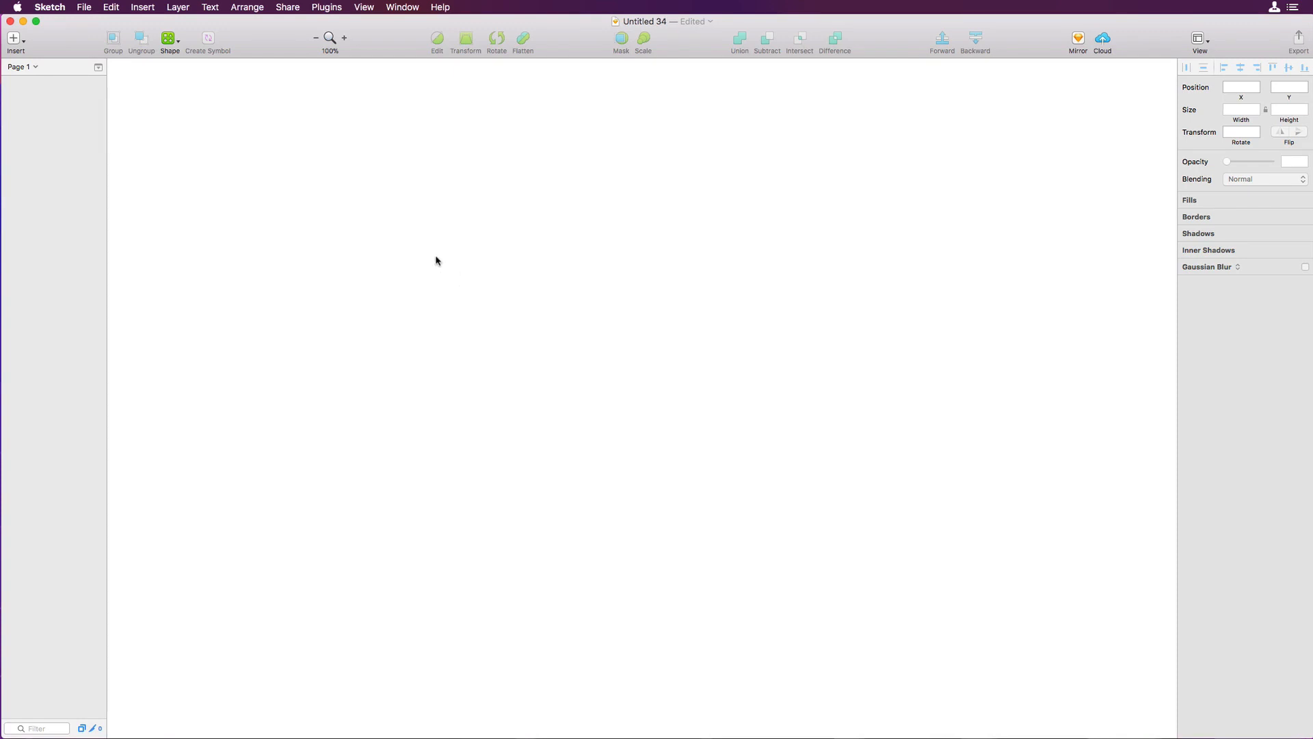
# Step: Examine which document templates are available for a new file
pyautogui.click(84, 7)
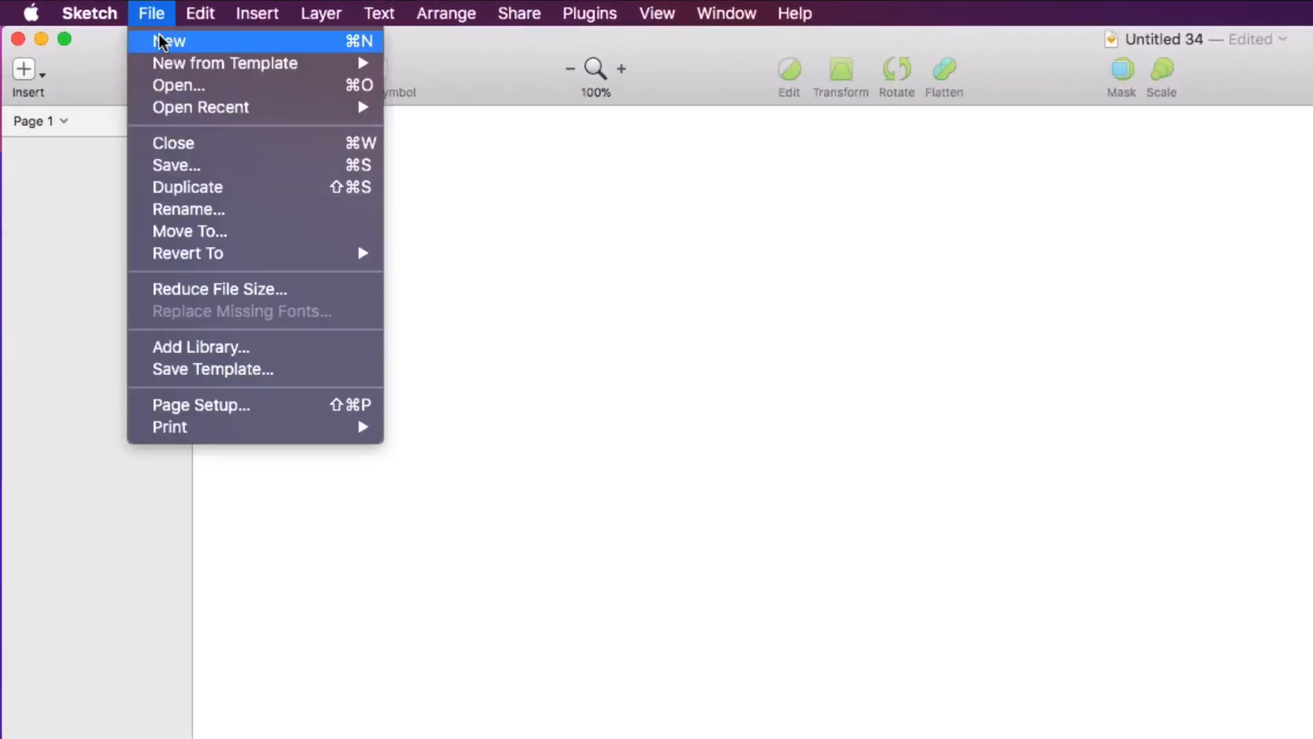
pyautogui.moveTo(164, 64)
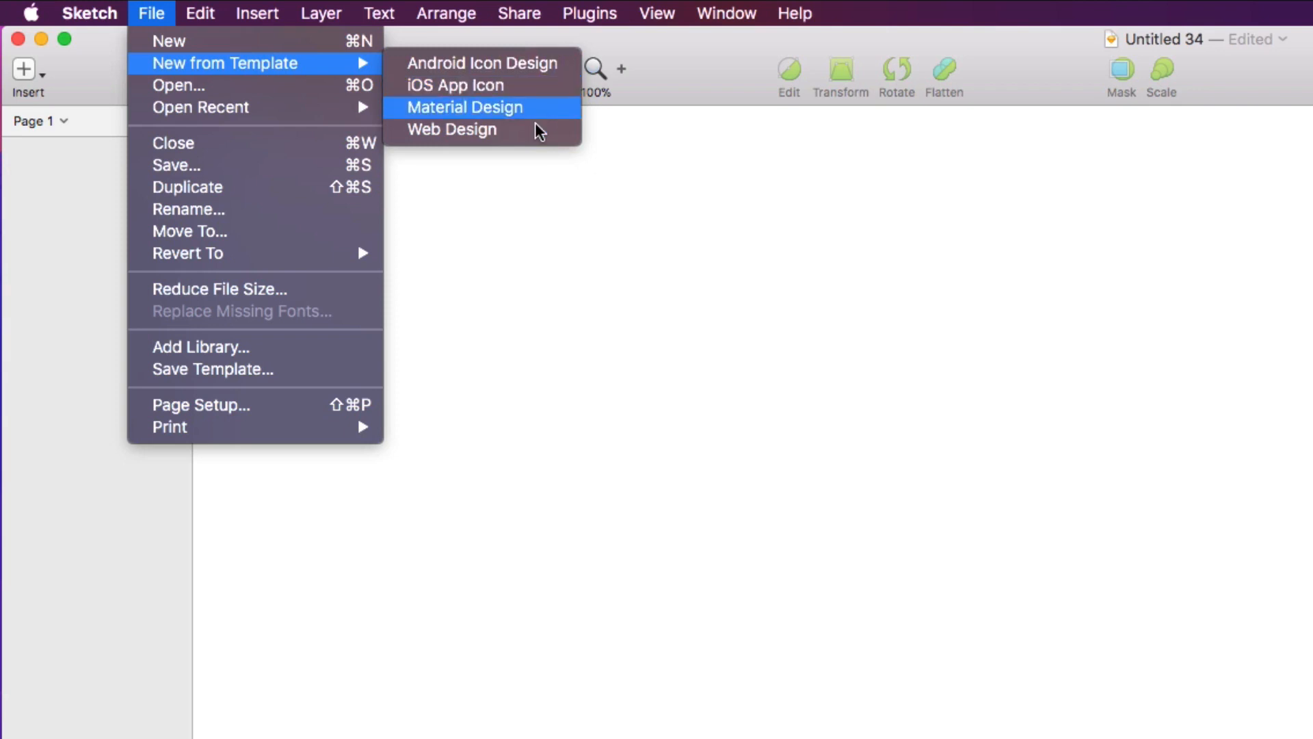
pyautogui.click(744, 220)
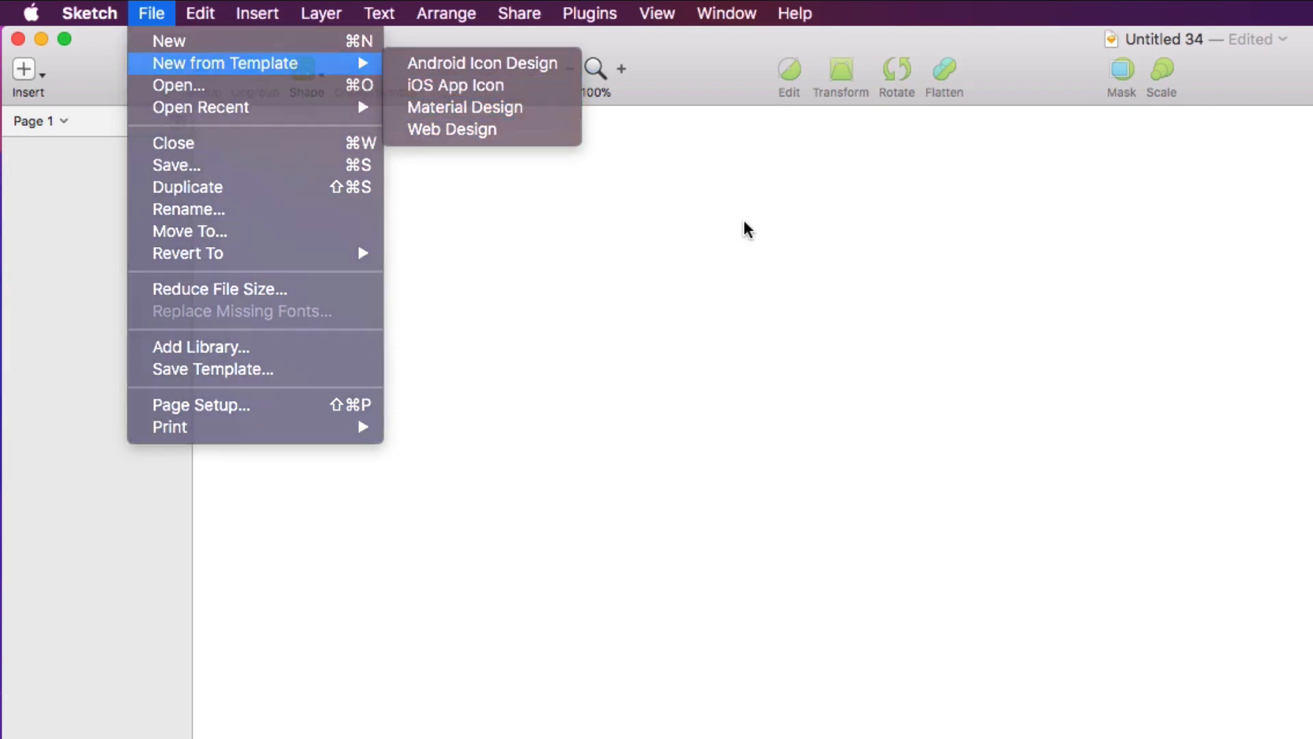
# Step: Examine the Bars symbol categories in the iOS UI Design library
pyautogui.click(30, 68)
pyautogui.moveTo(231, 375)
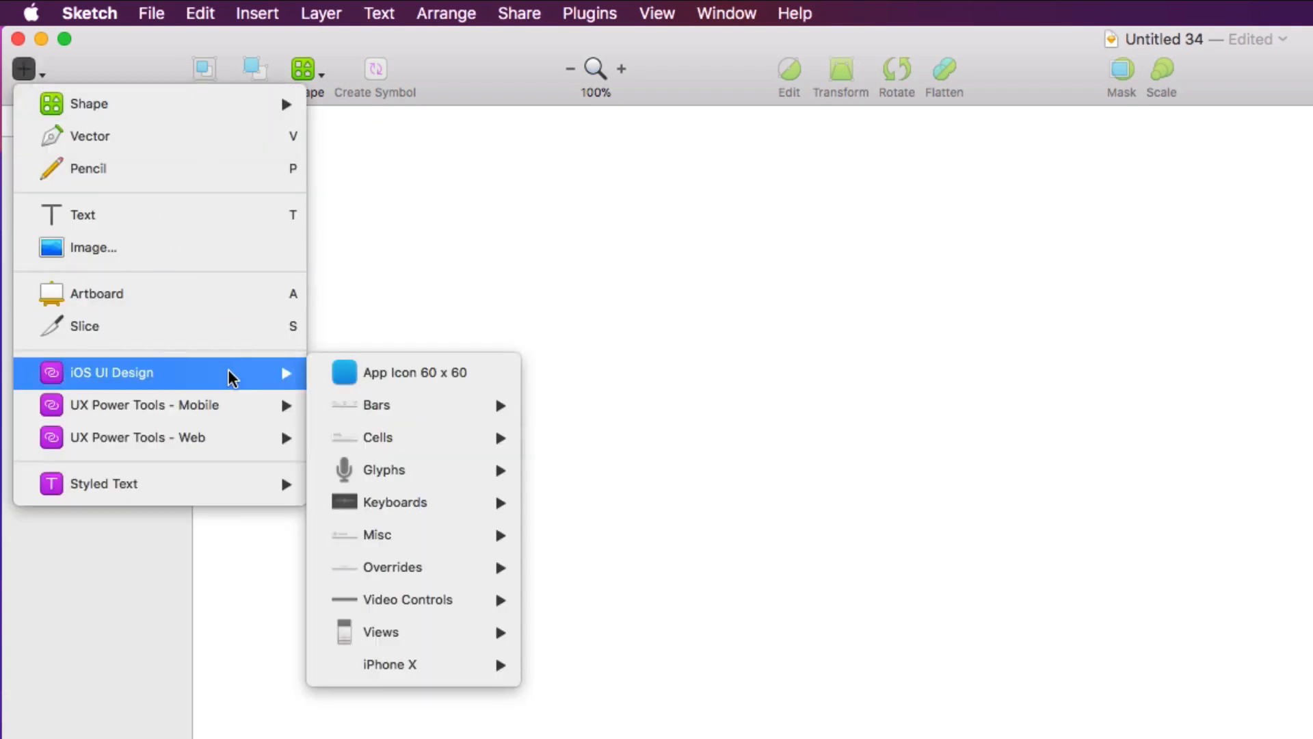
pyautogui.moveTo(471, 404)
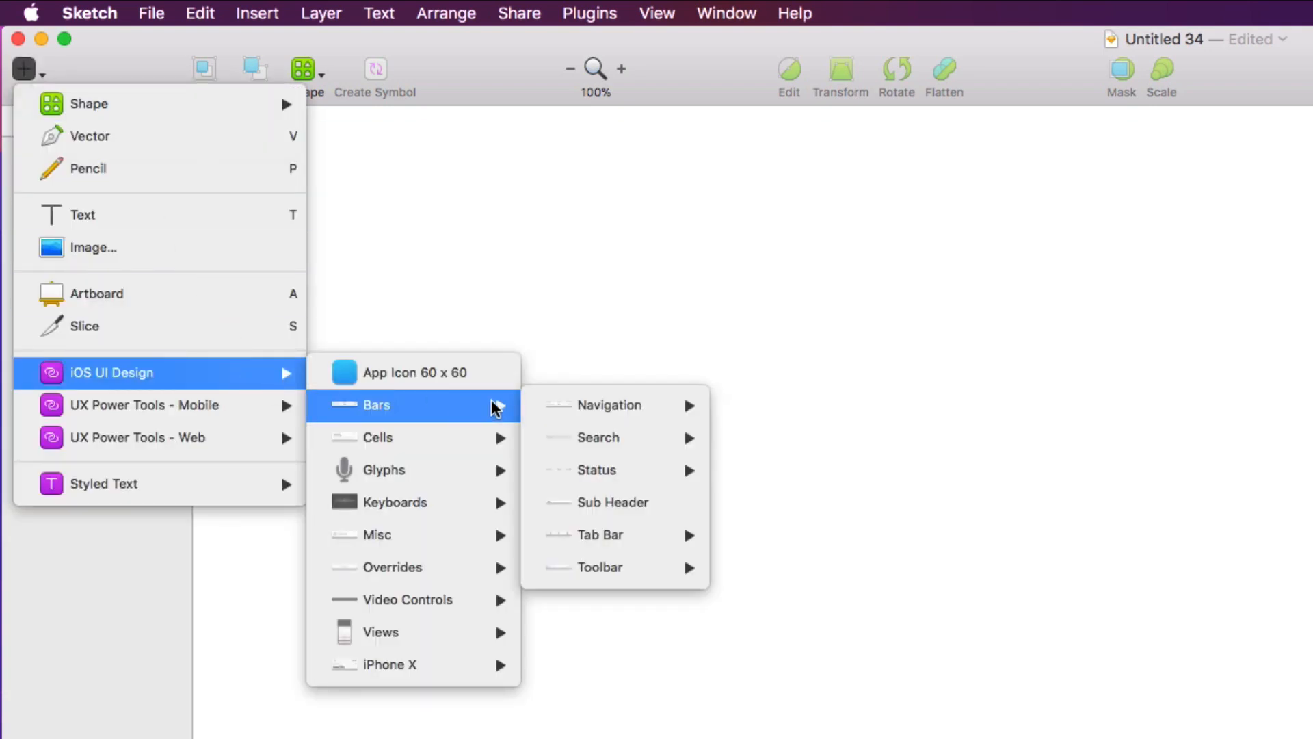
pyautogui.moveTo(624, 472)
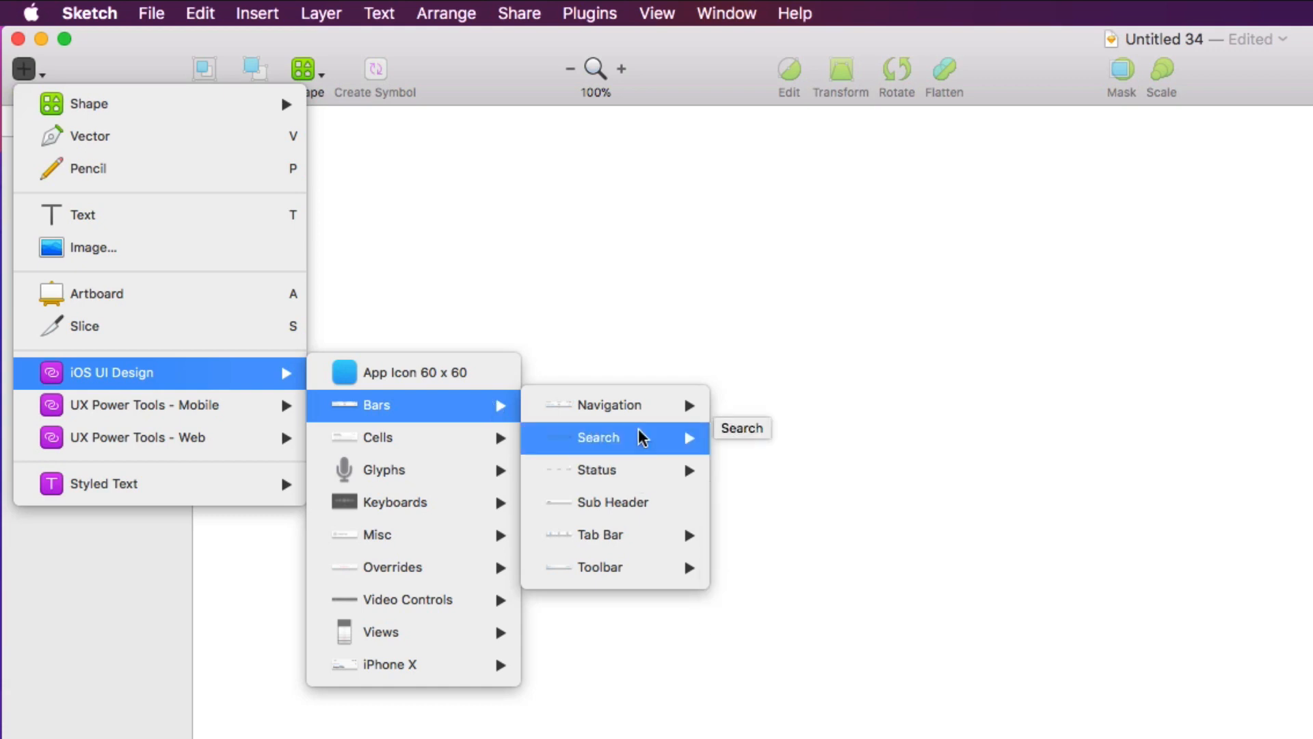
pyautogui.moveTo(638, 413)
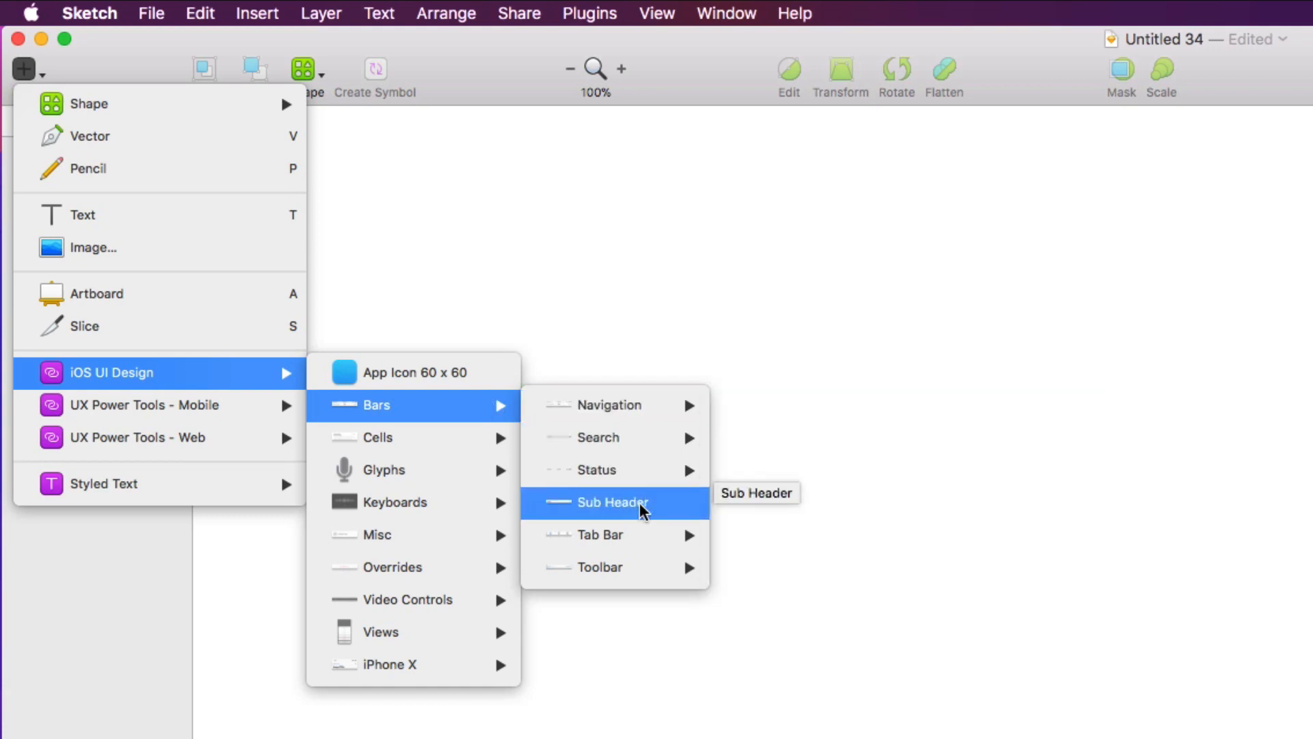
pyautogui.moveTo(641, 535)
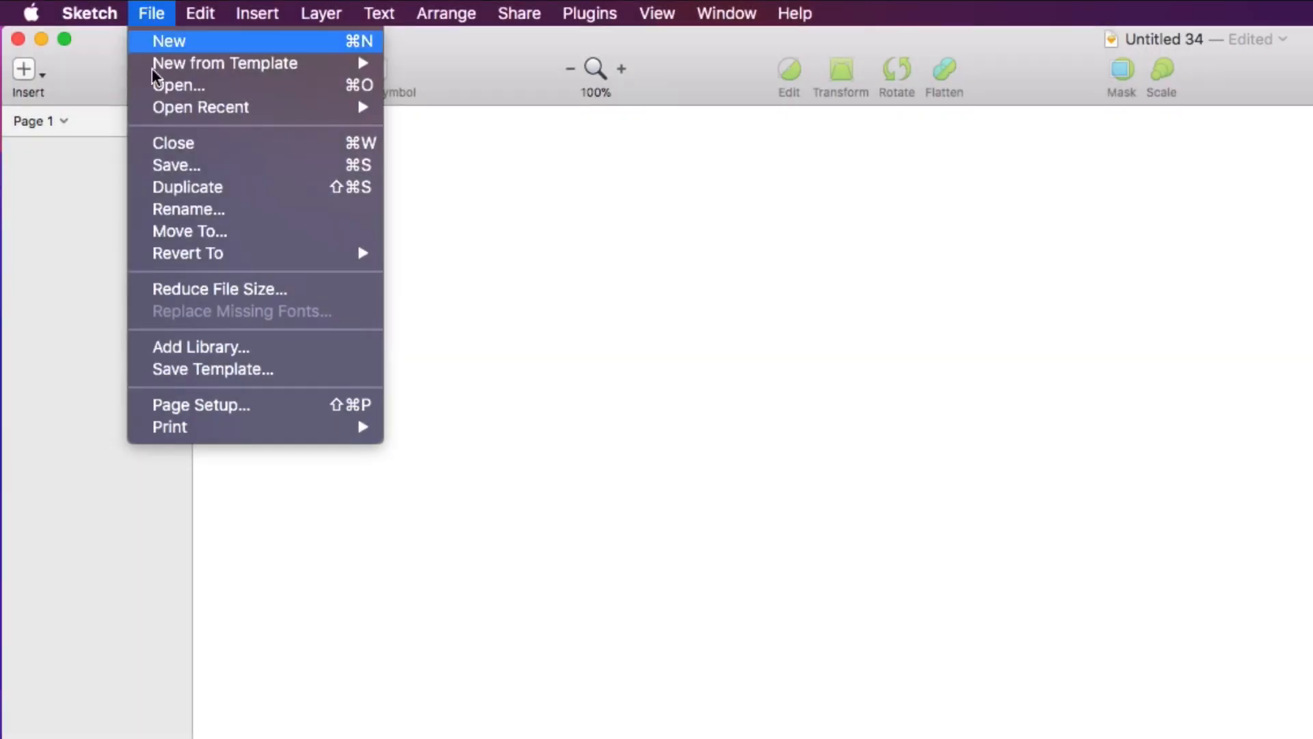
# Step: Create a document from the Material Design template and look over its sticker sheet
pyautogui.moveTo(168, 66)
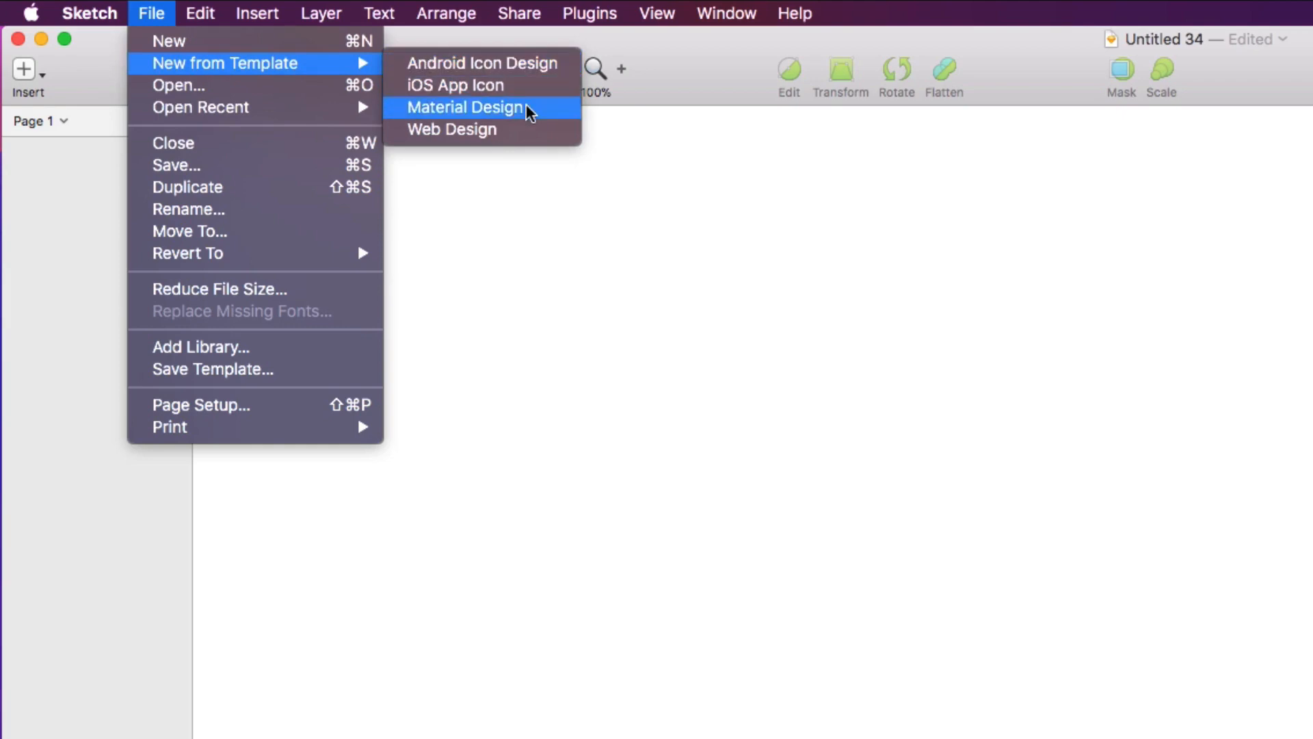
pyautogui.click(525, 110)
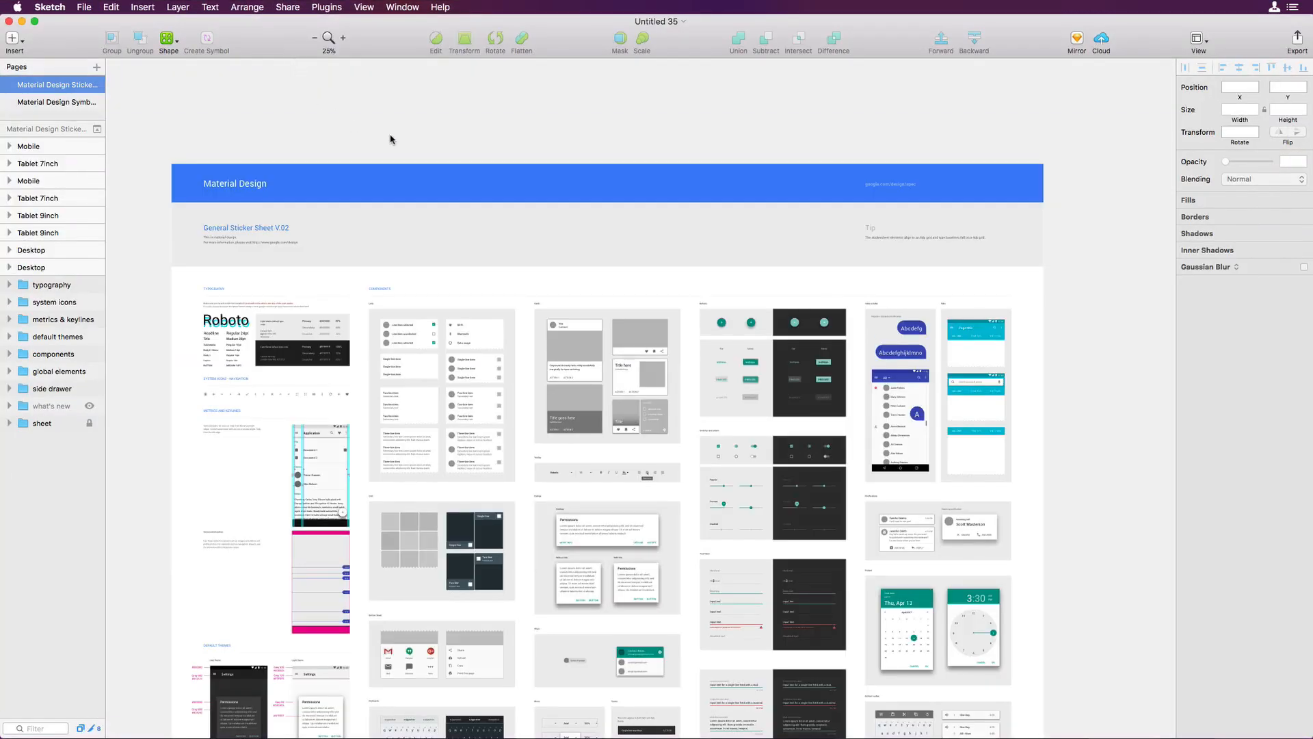
pyautogui.scroll(-2, 390, 134)
pyautogui.scroll(-7, 391, 136)
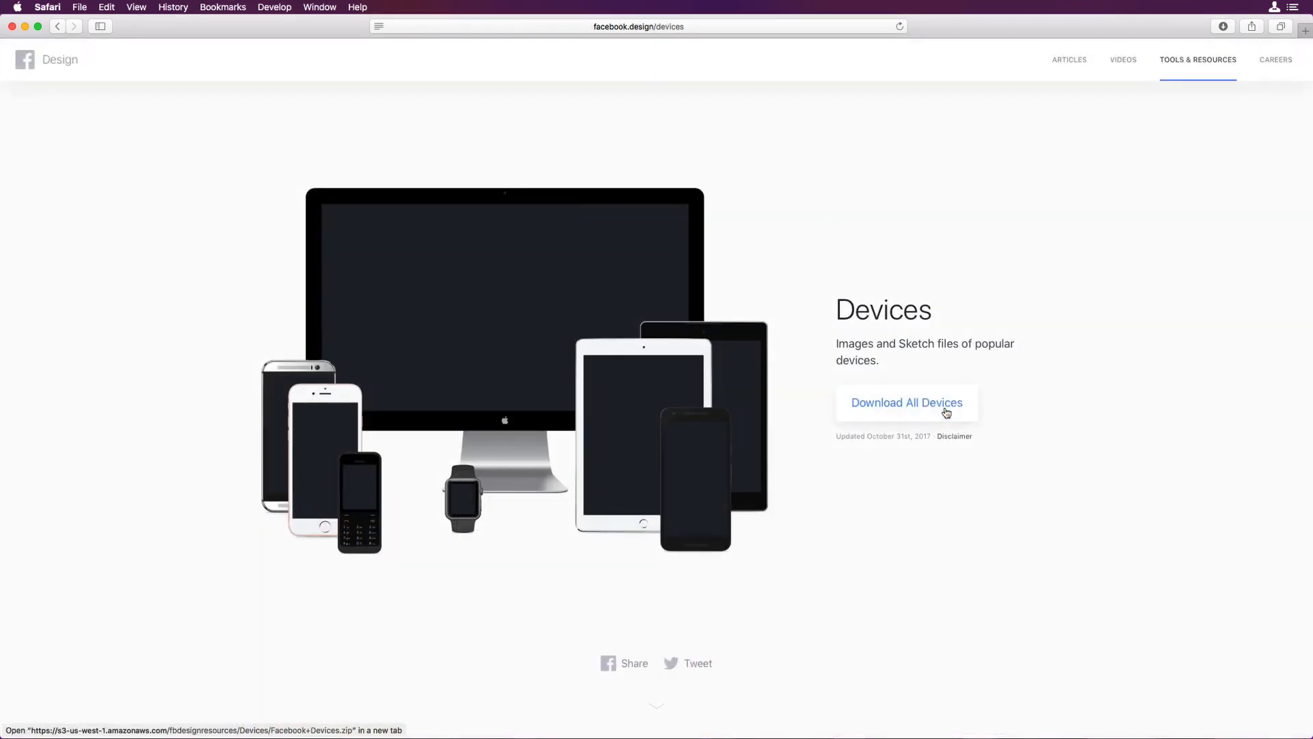
# Step: Download all devices from Facebook Design's Devices page and open the Apple iPhone X file in Sketch
pyautogui.click(947, 412)
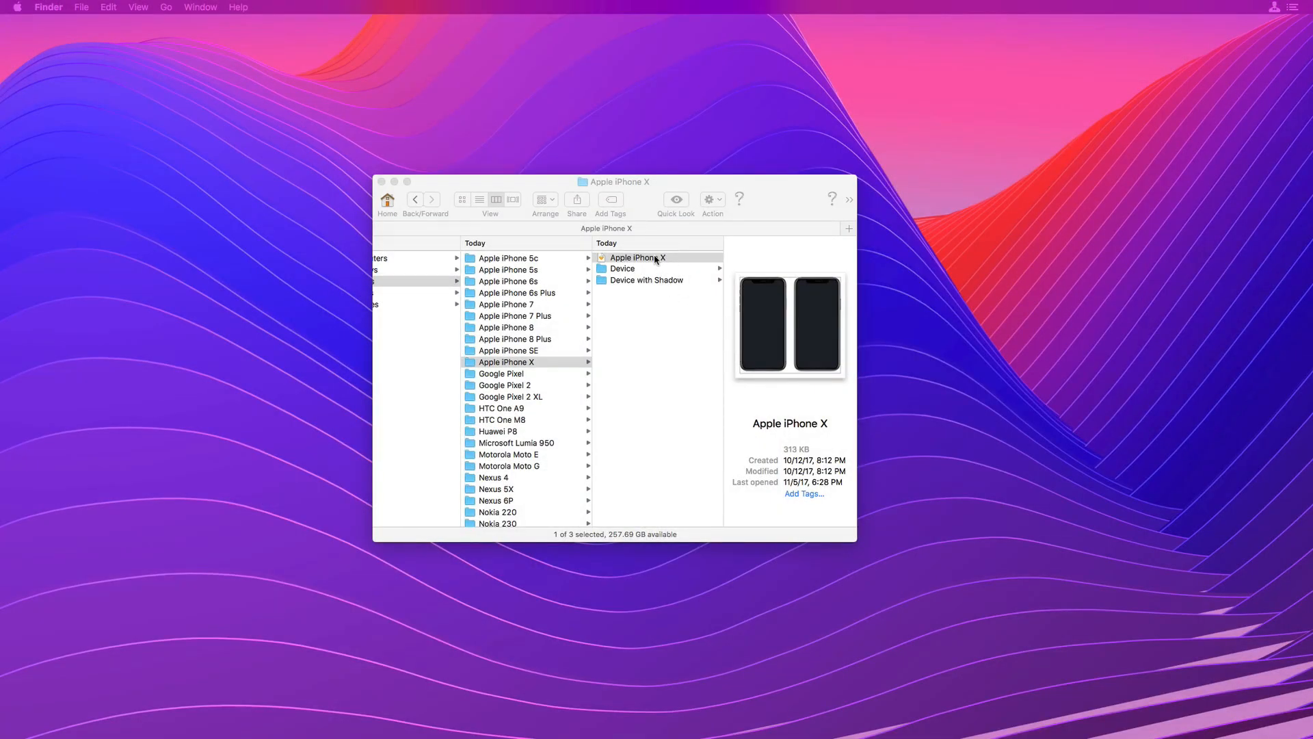
pyautogui.doubleClick(655, 259)
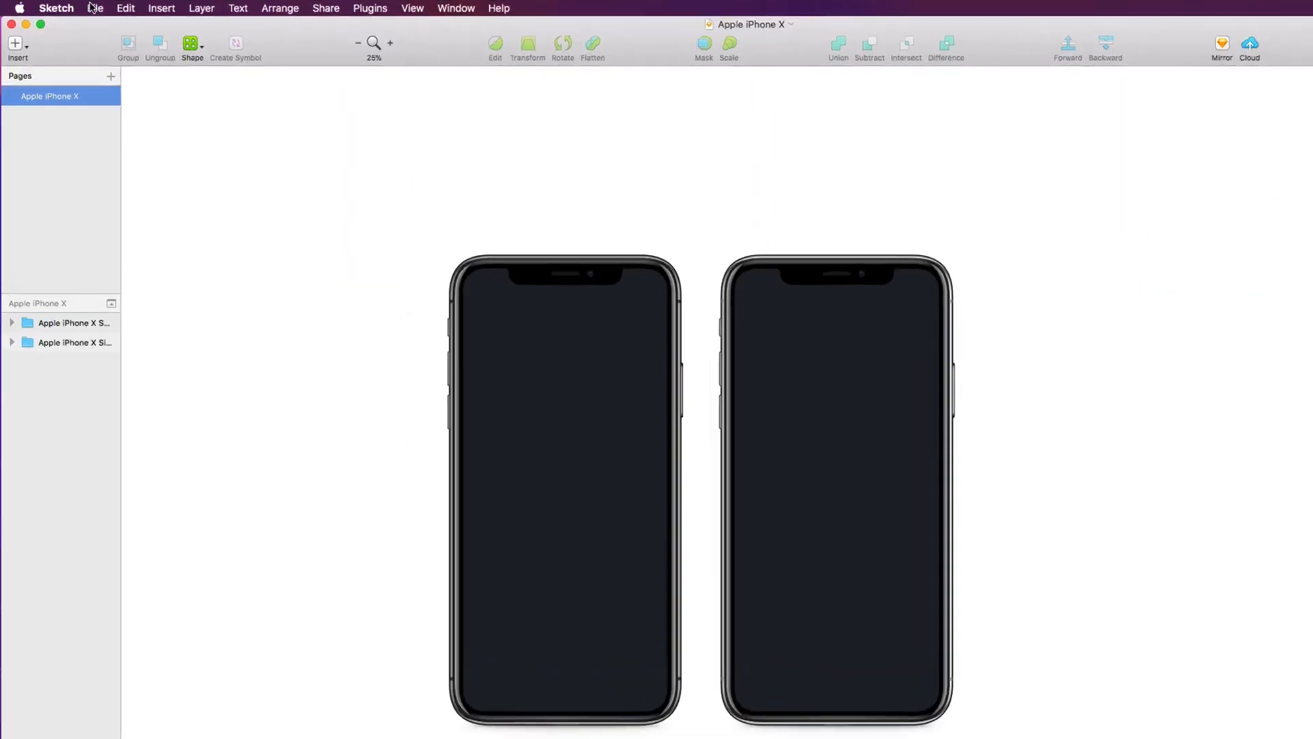
# Step: Save the Apple iPhone X document as a template and check the list of available templates
pyautogui.click(85, 7)
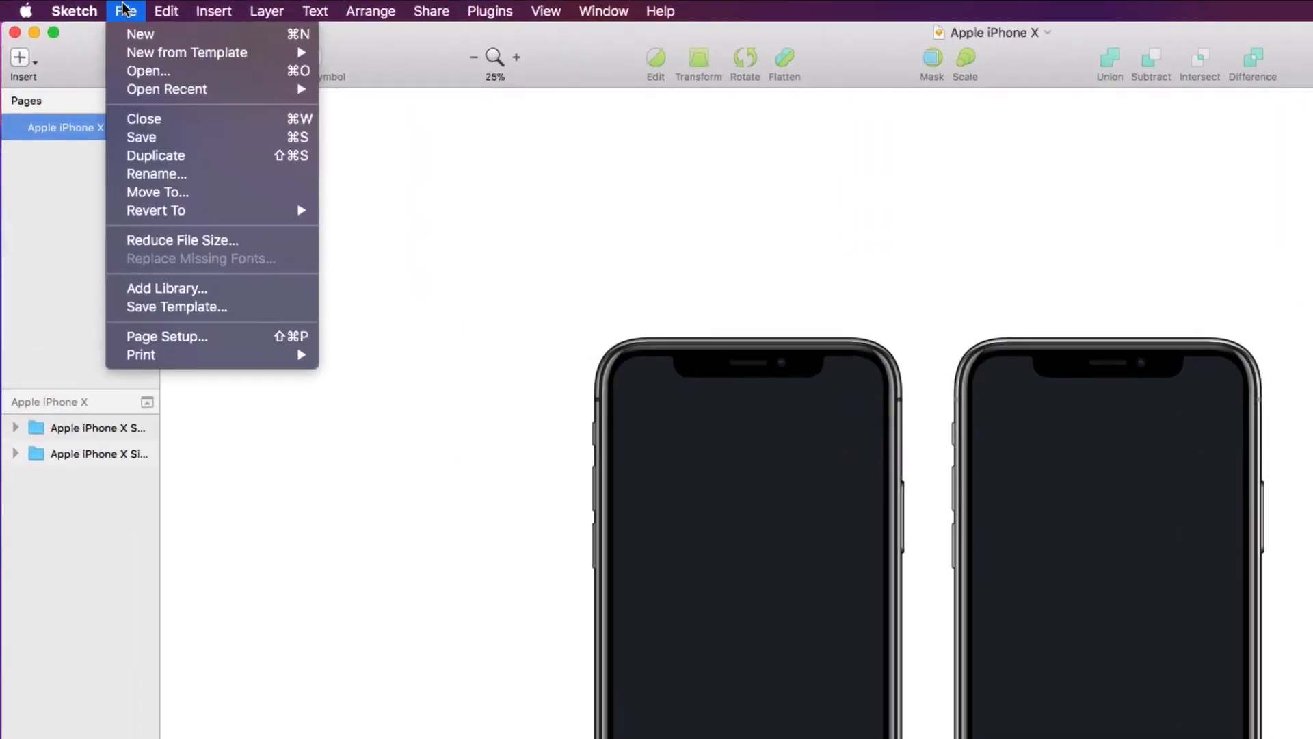
pyautogui.click(221, 305)
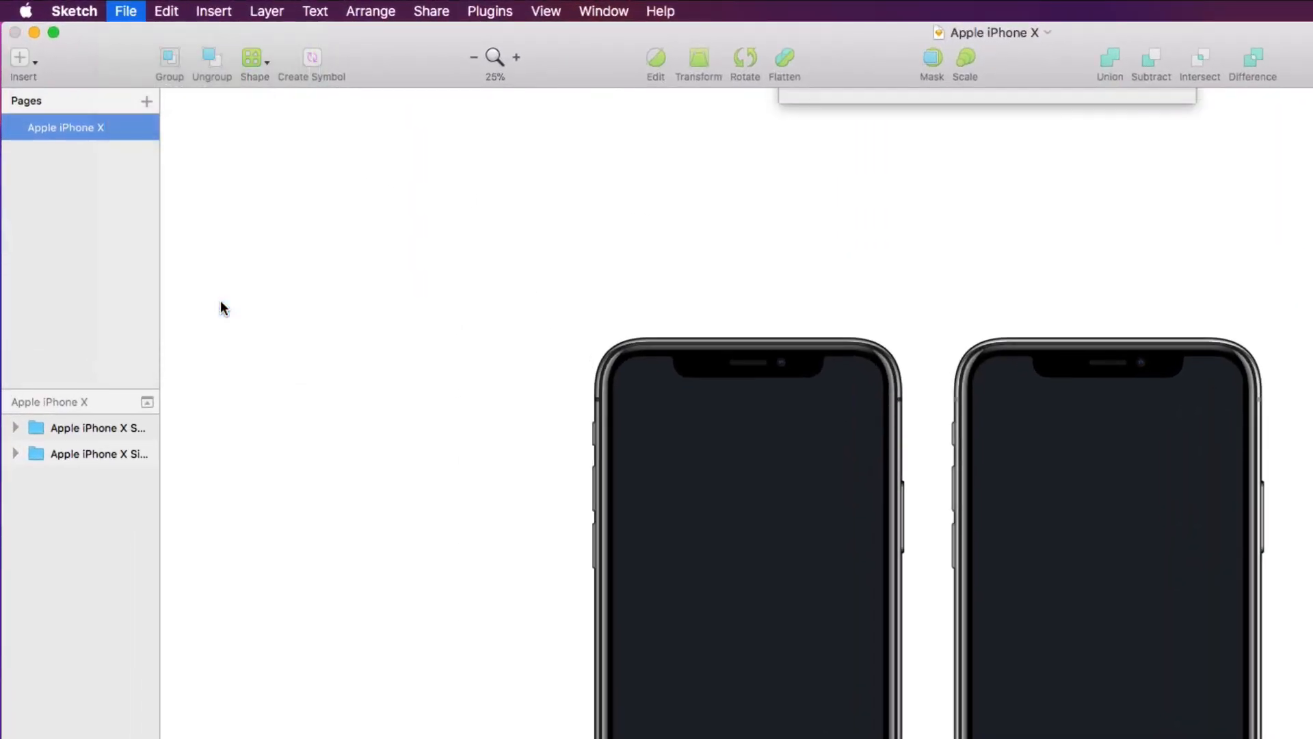
pyautogui.click(1144, 218)
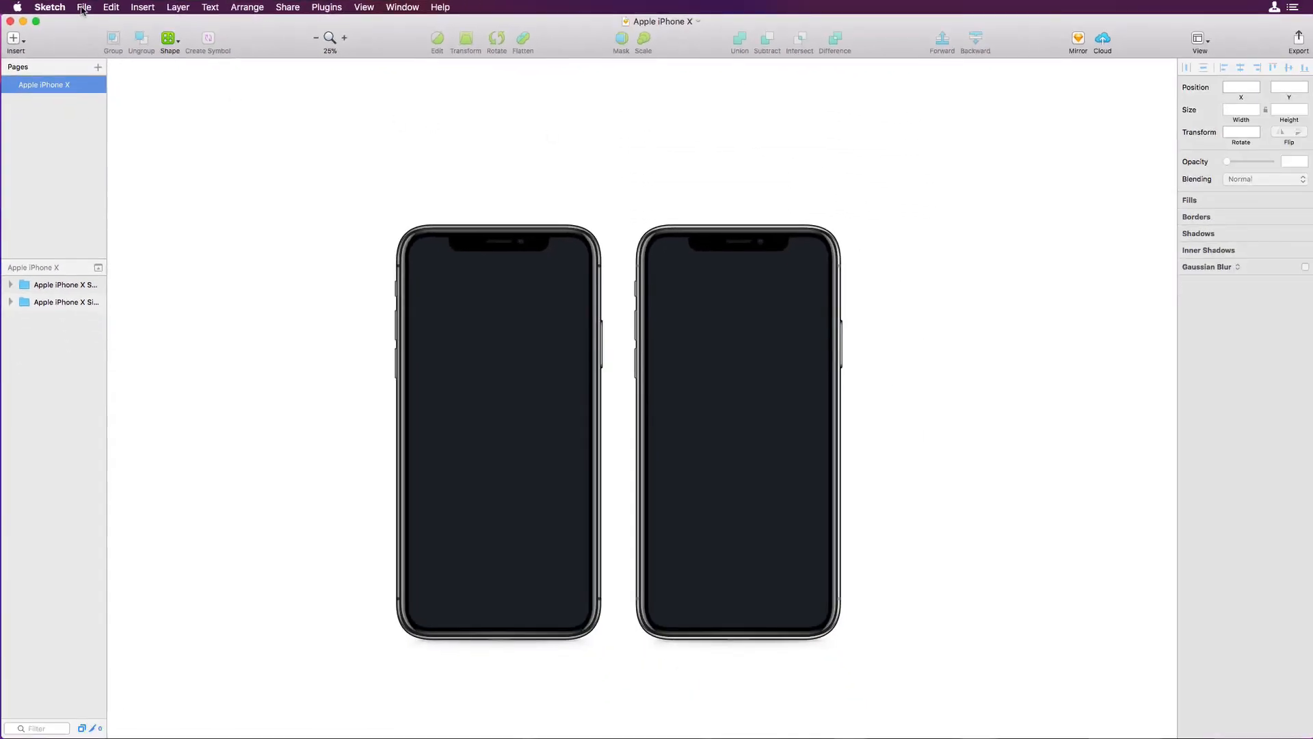
pyautogui.click(82, 9)
pyautogui.moveTo(137, 35)
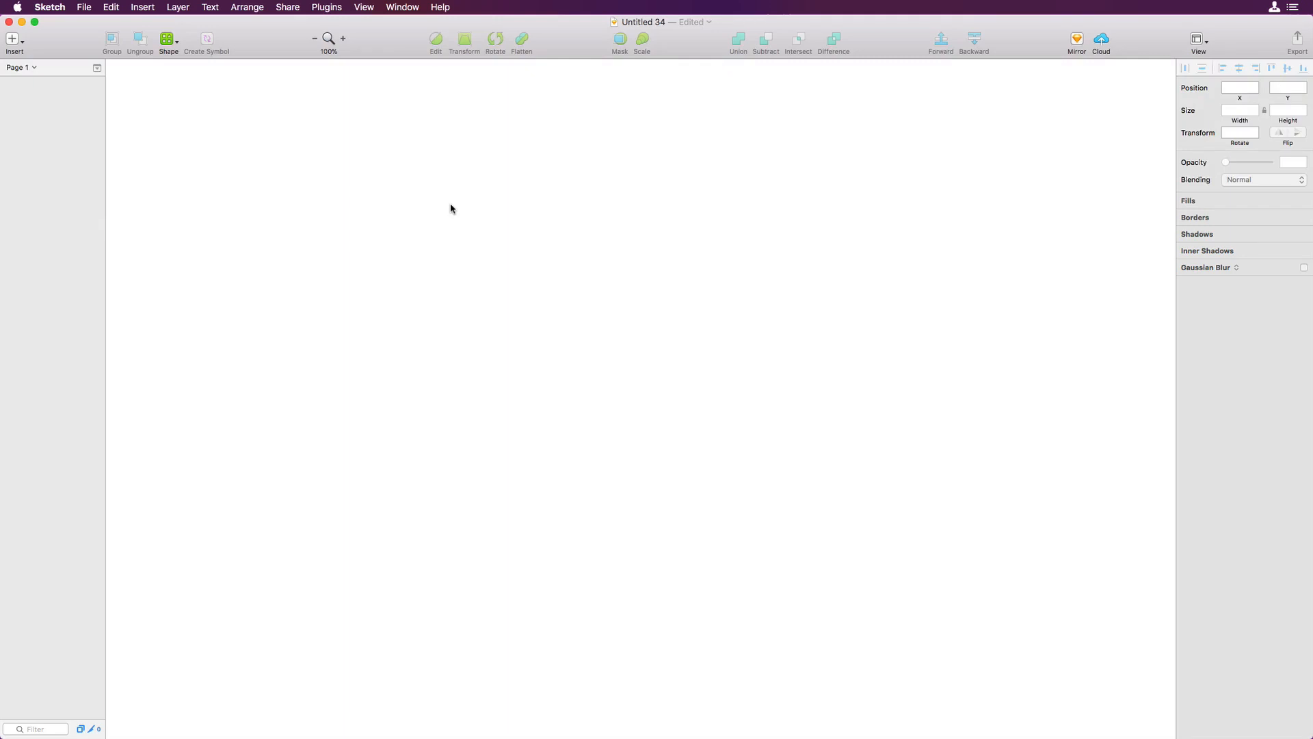
# Step: View the settings for creating a custom artboard size preset, and close them without saving
pyautogui.press('a')
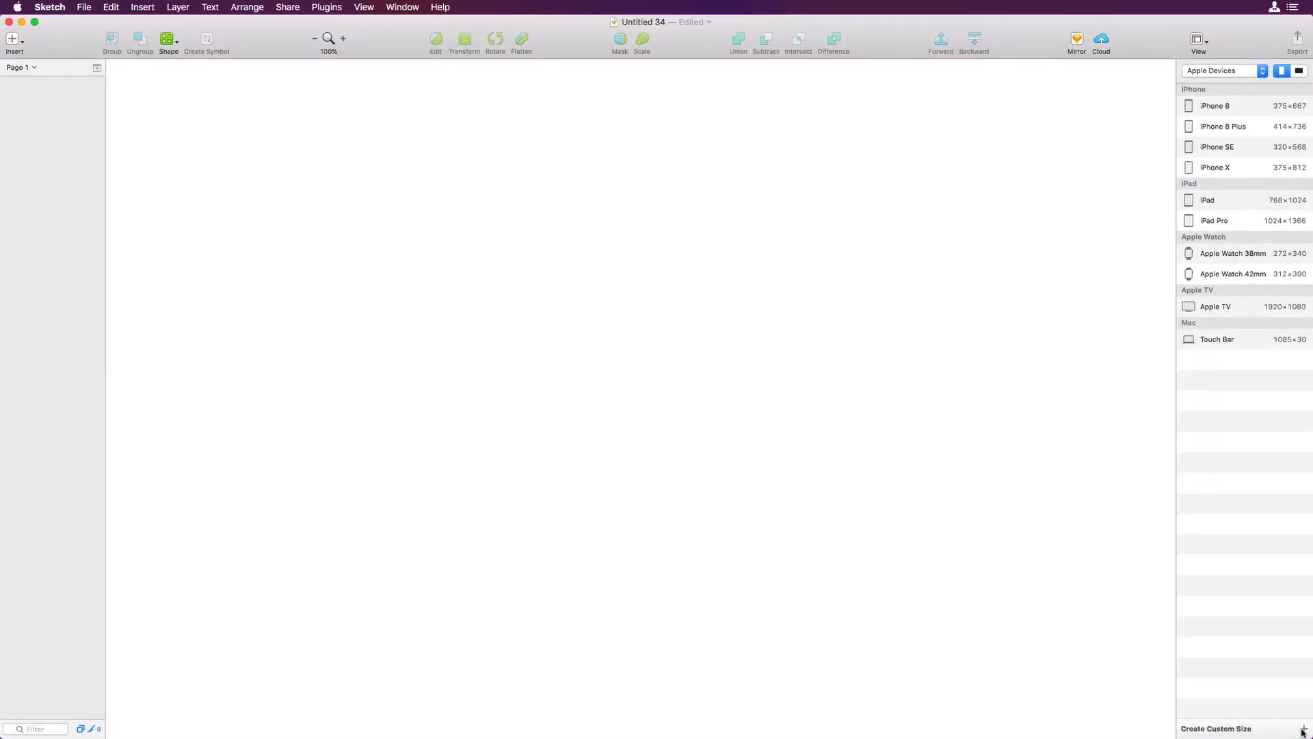
pyautogui.click(1303, 730)
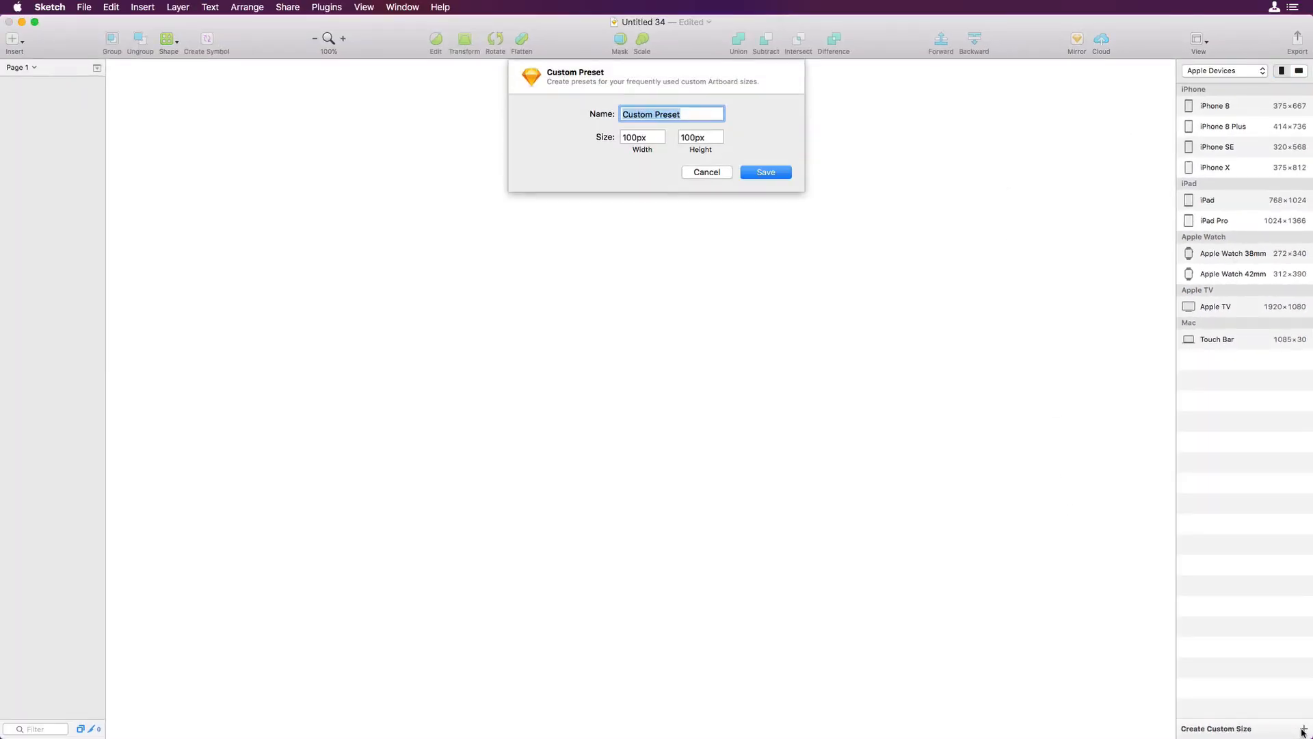
pyautogui.click(692, 176)
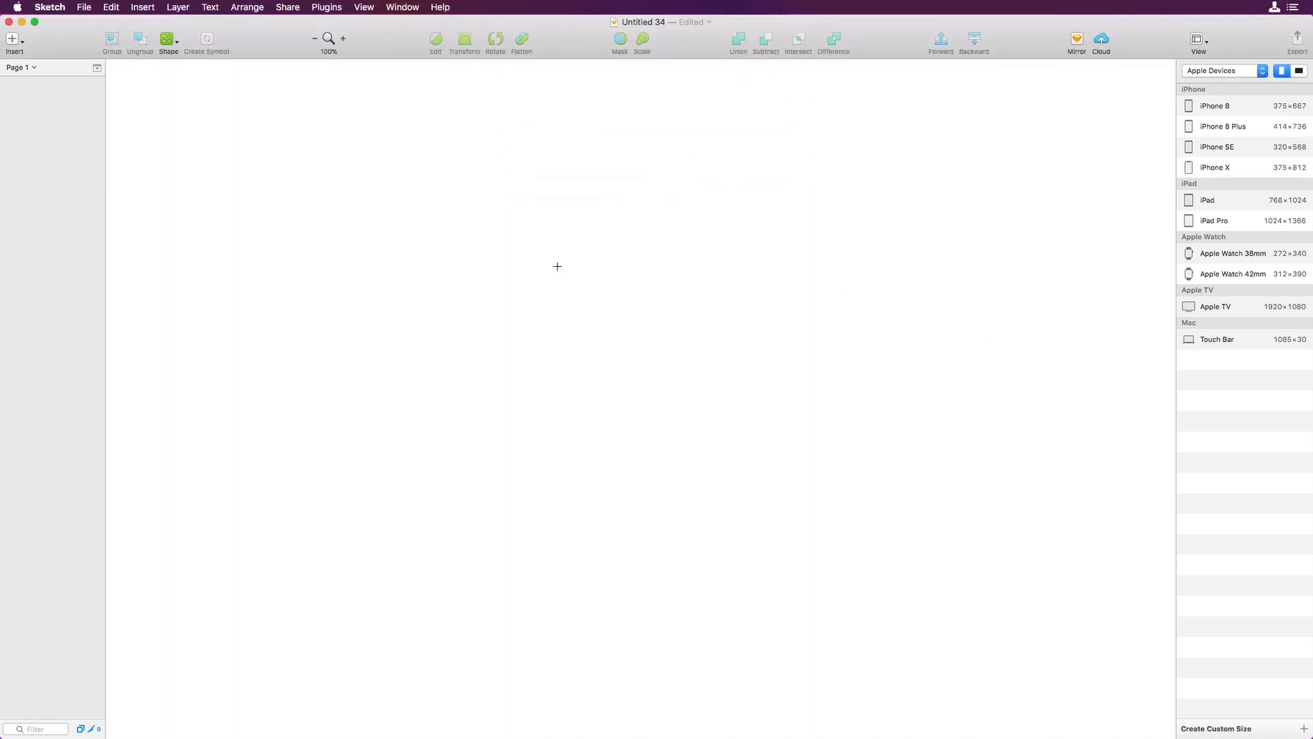
# Step: Add a text layer reading "1px = 1pt" on the blank canvas
pyautogui.press('t')
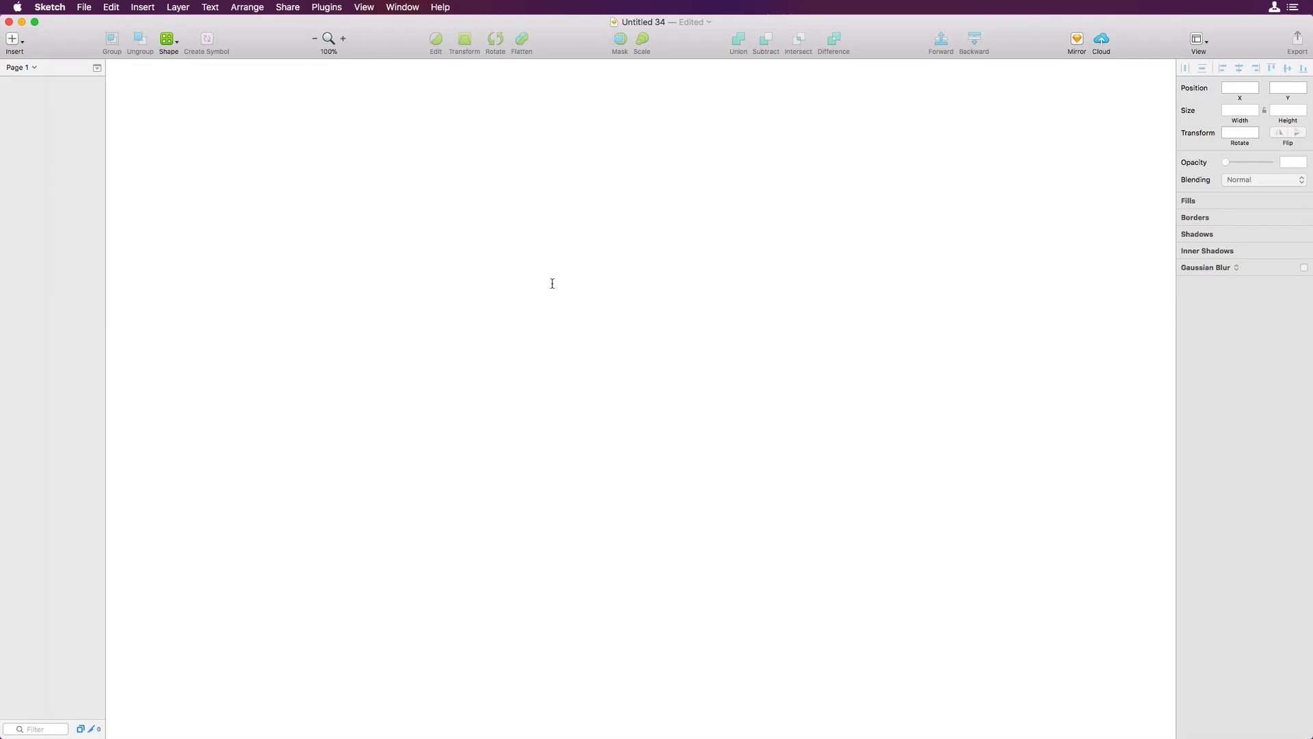
pyautogui.click(552, 284)
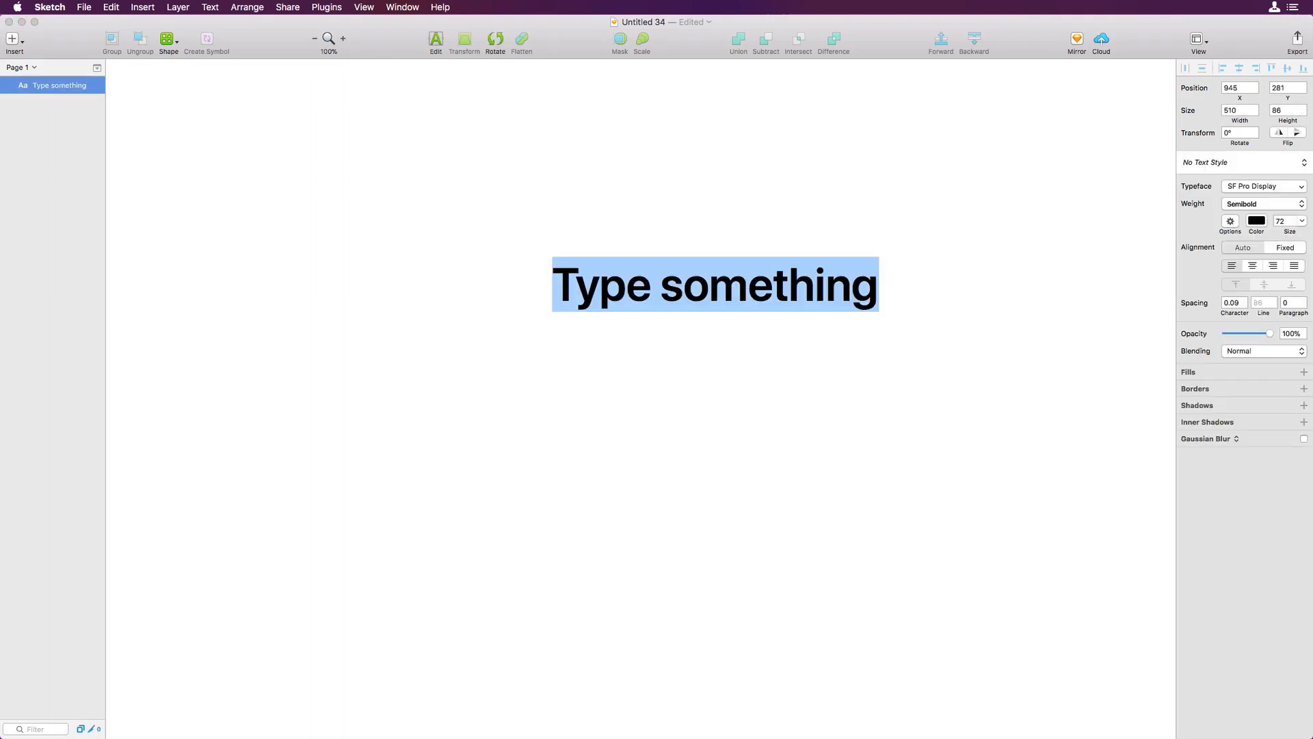
pyautogui.write('1px = 1pt')
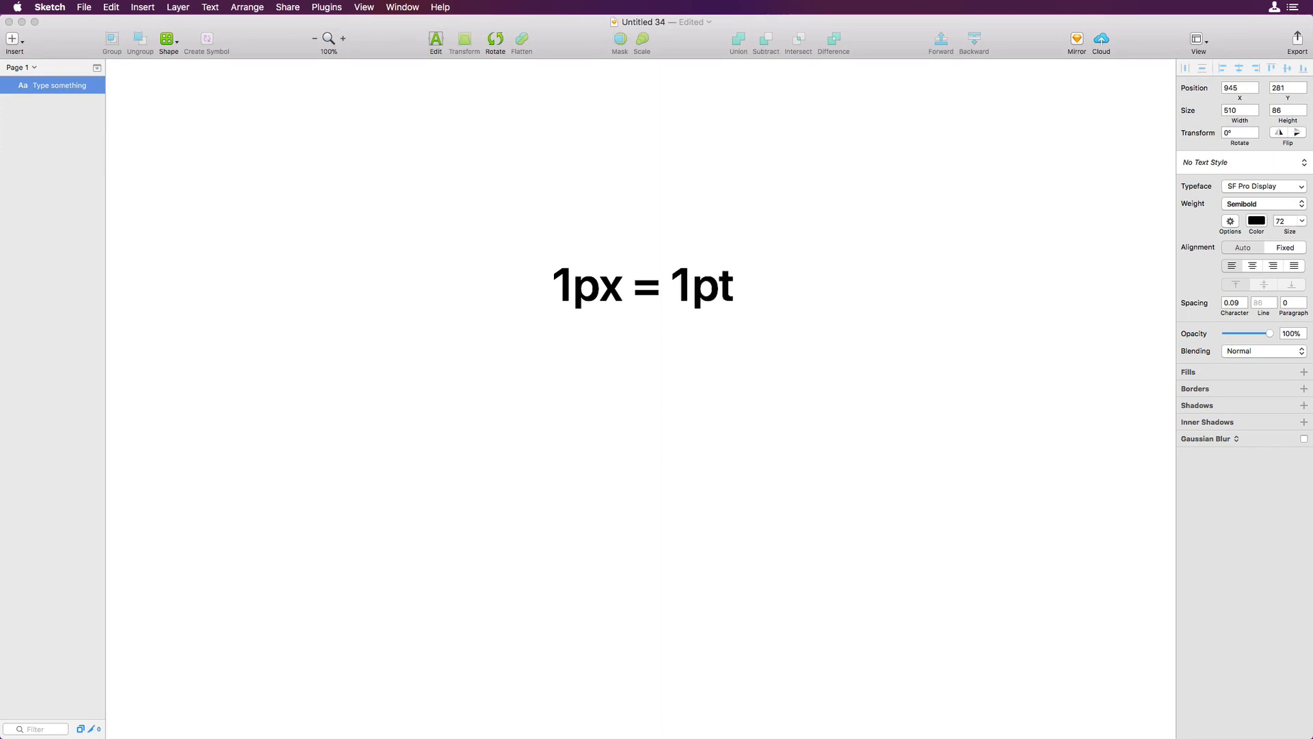
pyautogui.click(649, 351)
pyautogui.scroll(2, 648, 351)
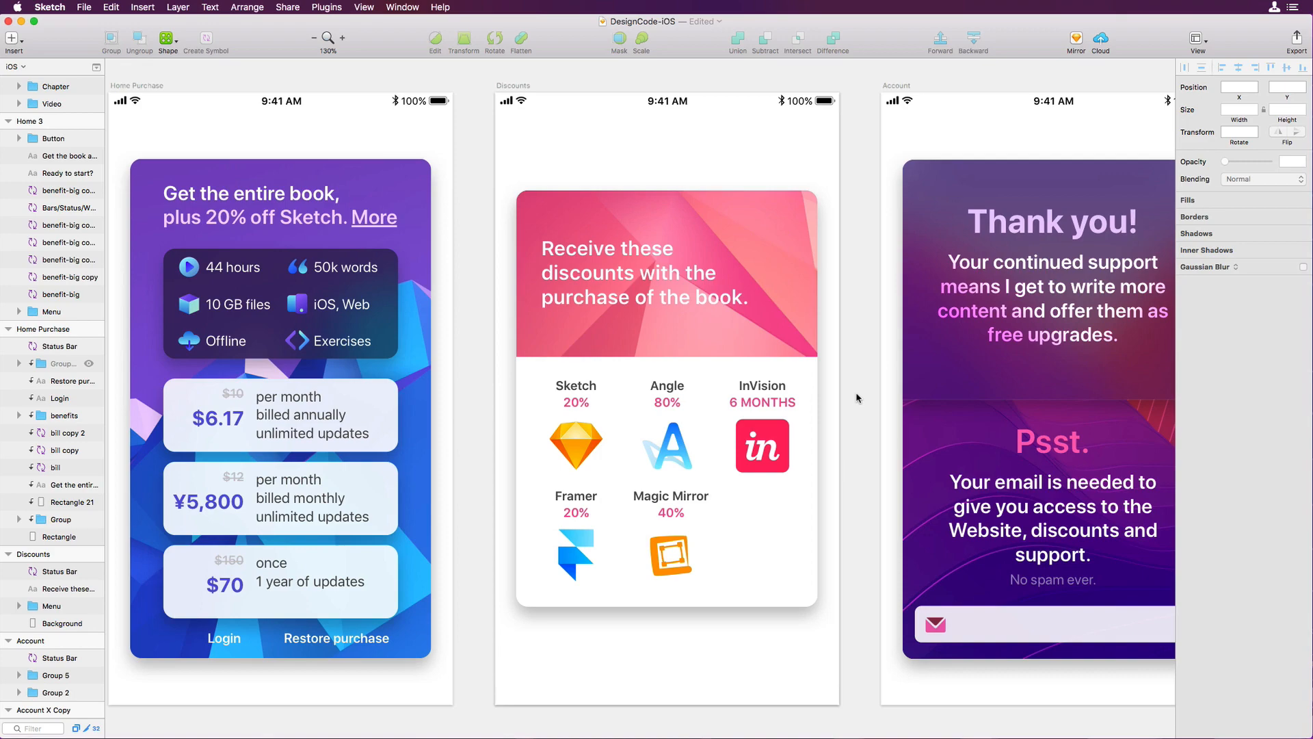
# Step: Look over the pixel, ruler, grid and layout view options in DesignCode-iOS, and inspect the Discounts card group
pyautogui.click(1196, 39)
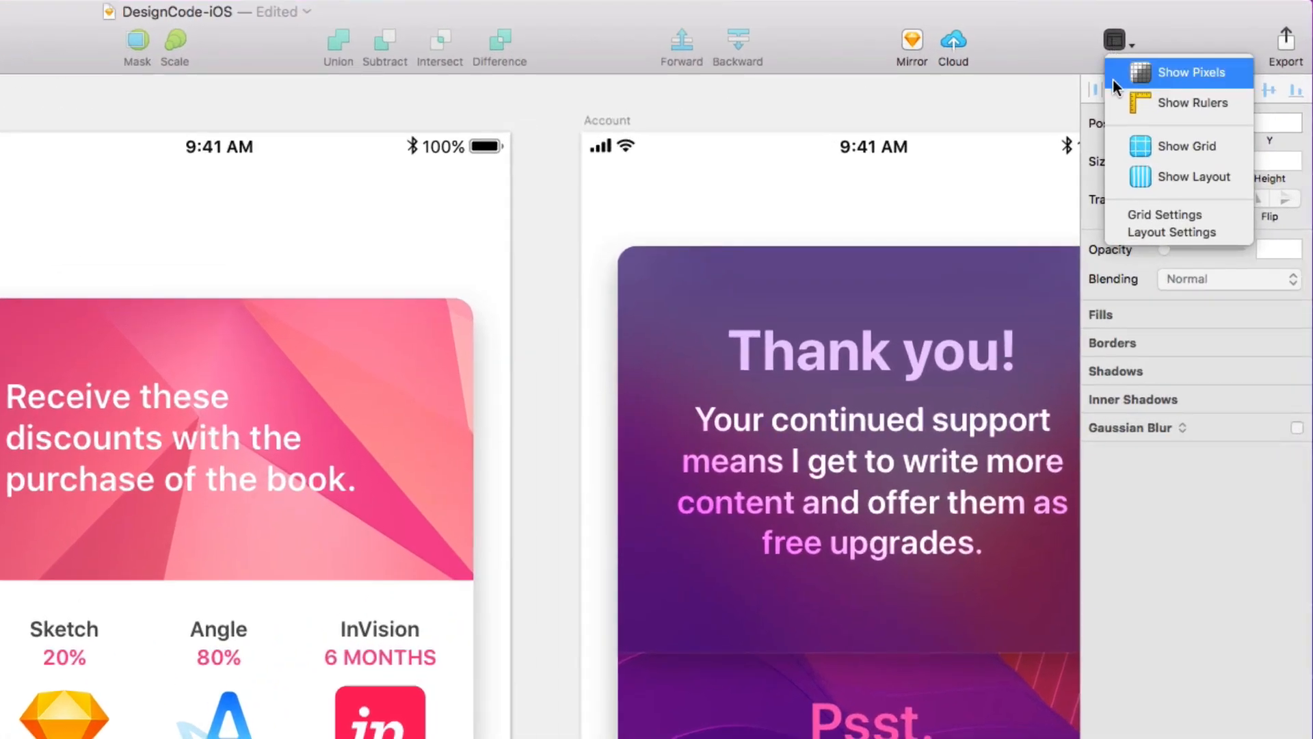
pyautogui.click(1069, 16)
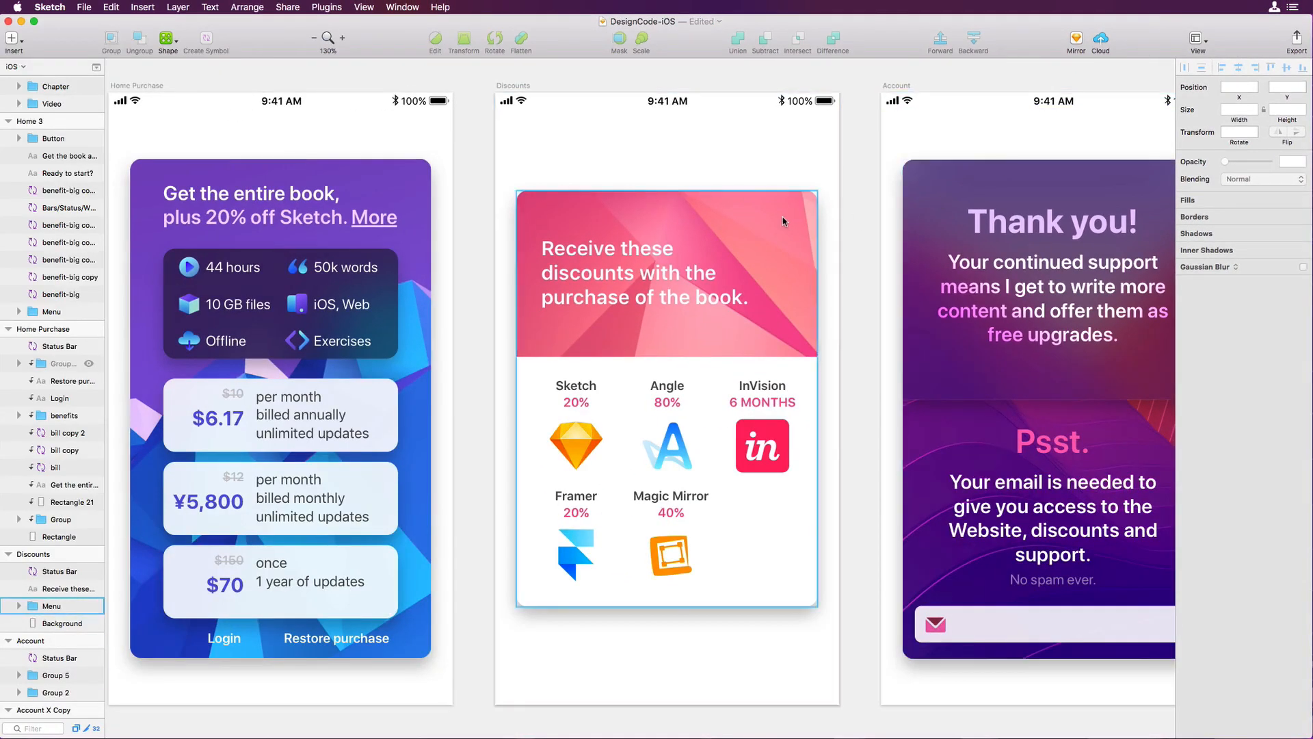
pyautogui.moveTo(784, 221)
pyautogui.mouseDown()
pyautogui.moveTo(783, 207)
pyautogui.moveTo(783, 221)
pyautogui.mouseUp()
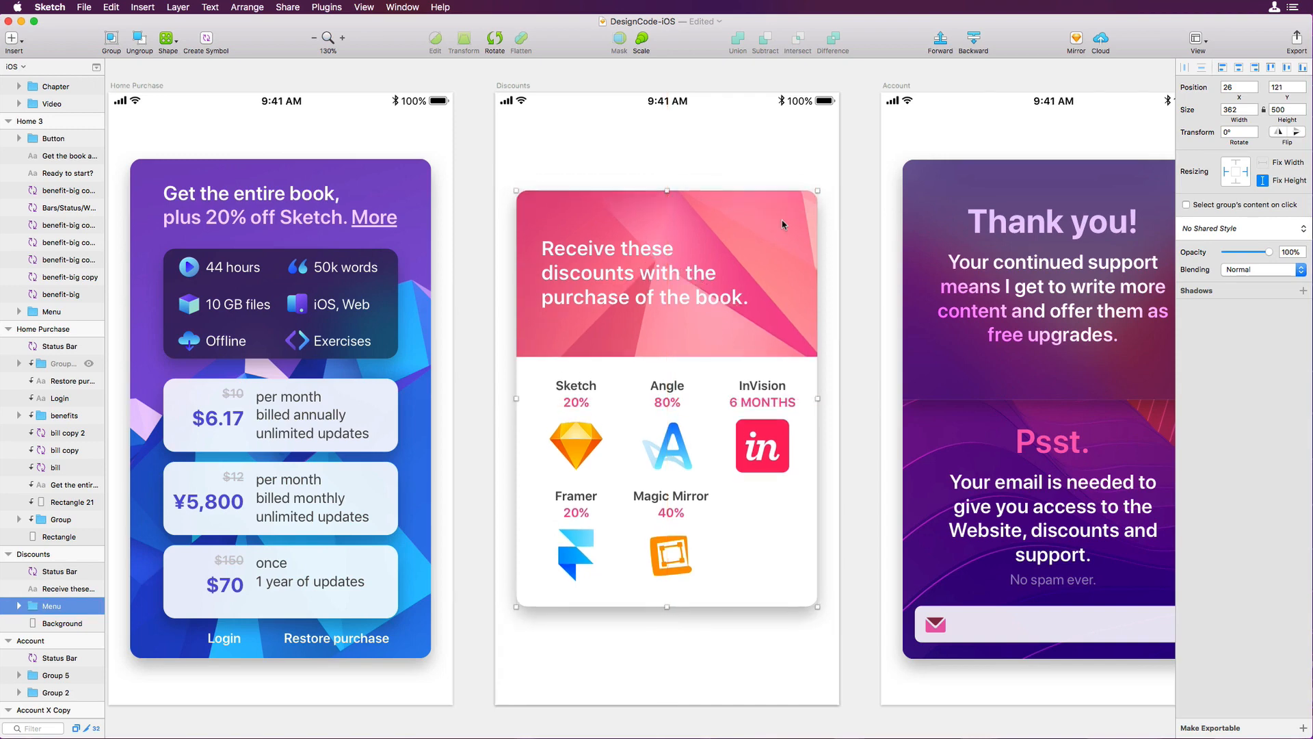
pyautogui.click(861, 219)
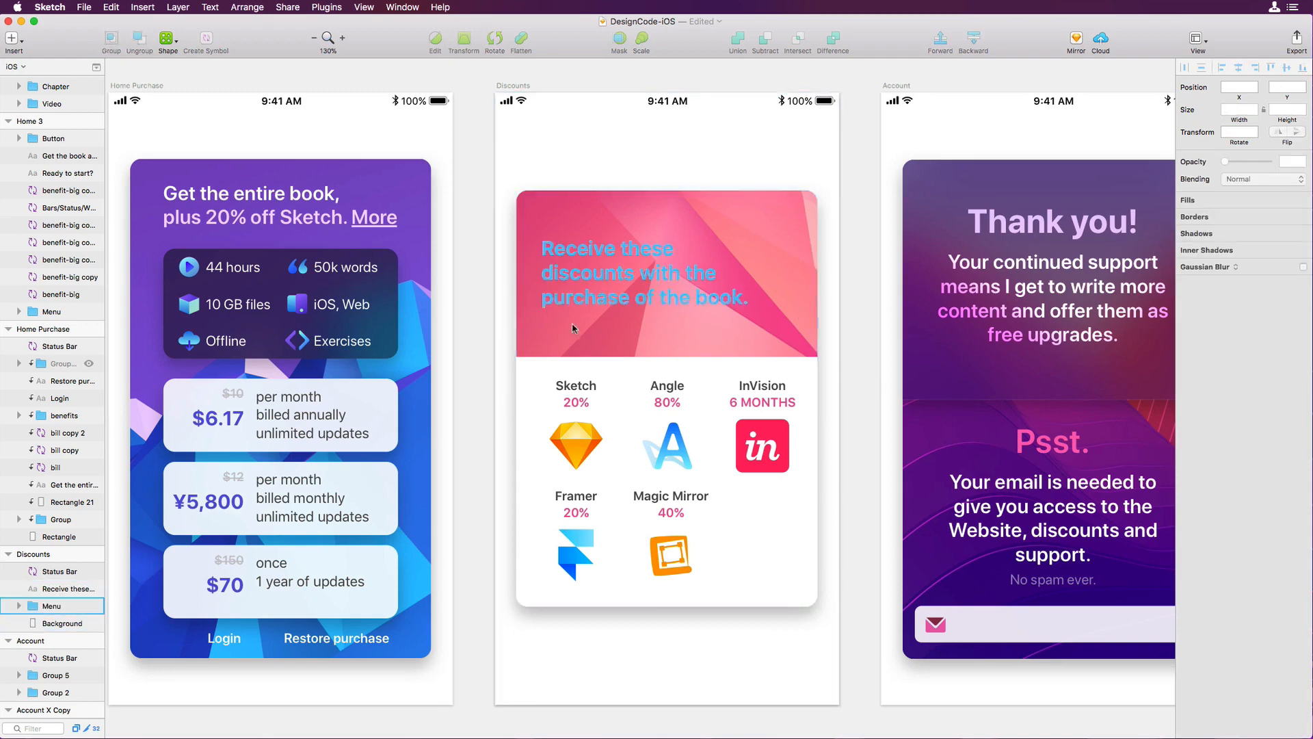
# Step: Measure the spacing from the Discounts card to its artboard edge and from the Sketch discount item to the card's edge
pyautogui.scroll(5, 538, 375)
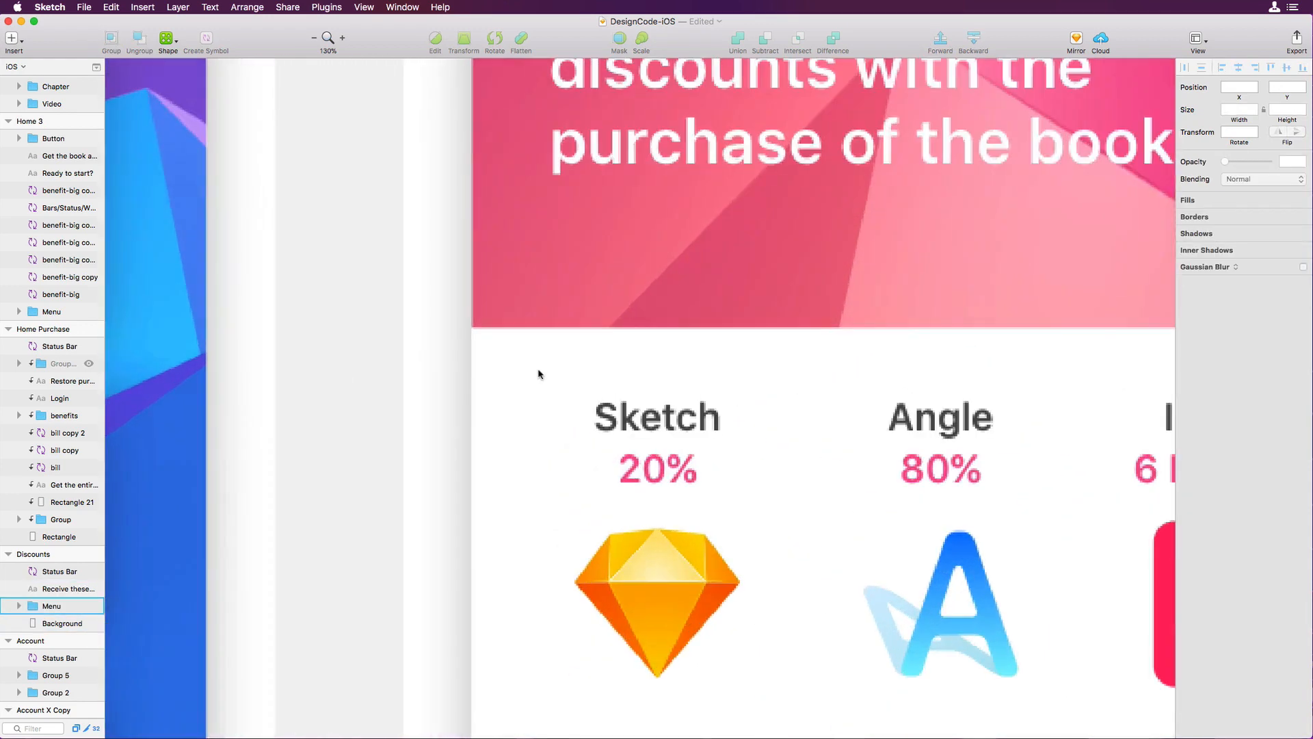
pyautogui.click(476, 409)
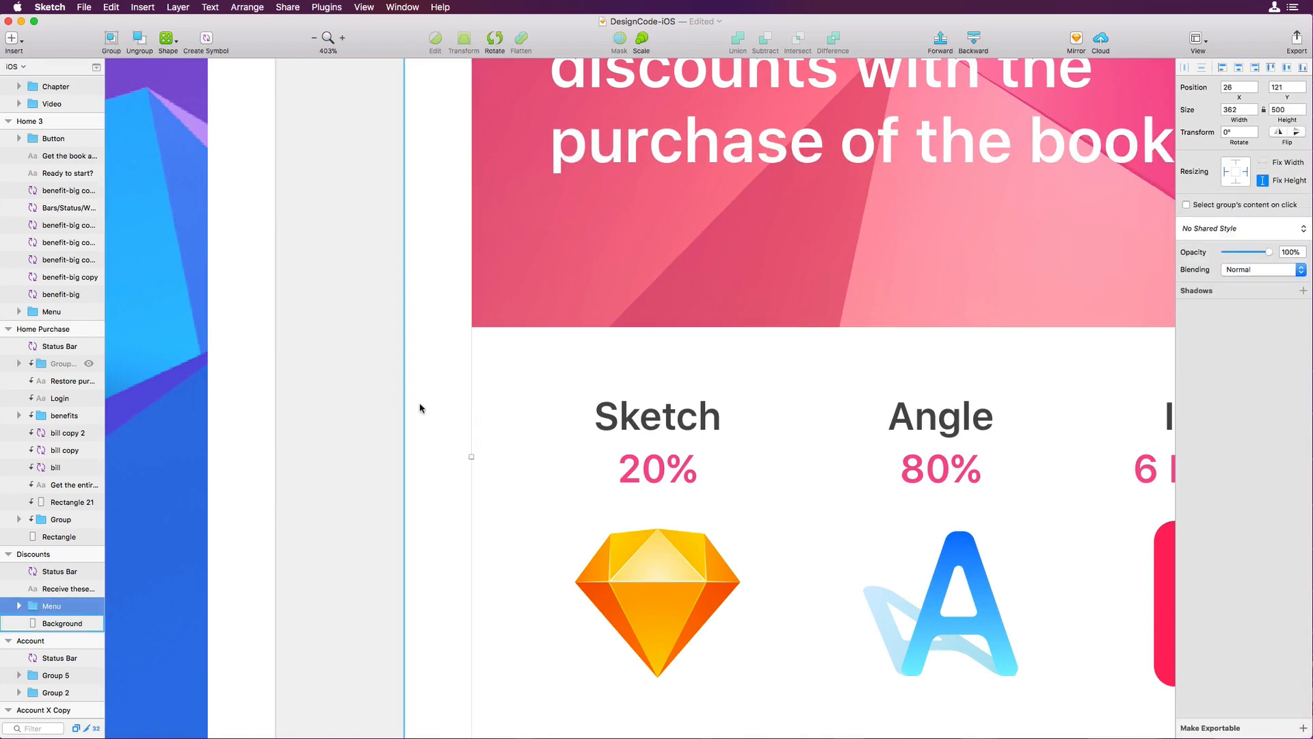
pyautogui.press('alt')
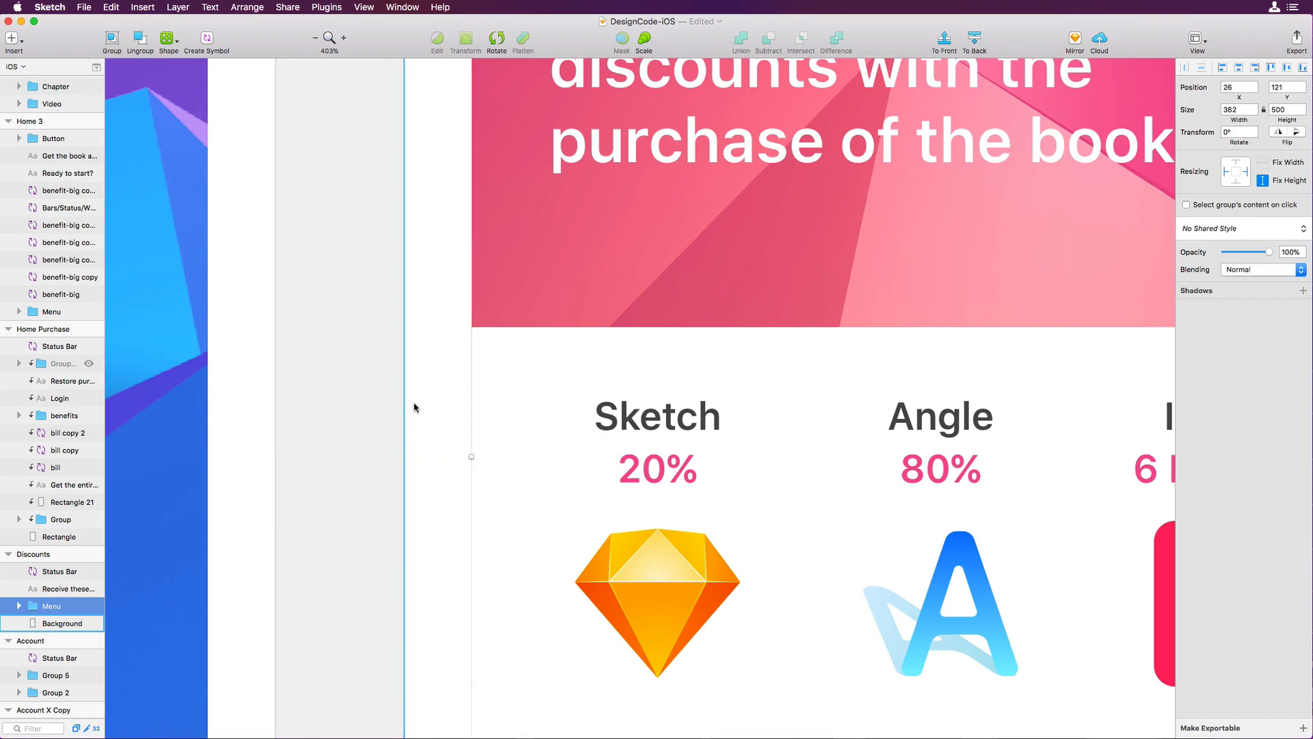
pyautogui.scroll(-3, 445, 417)
pyautogui.doubleClick(670, 452)
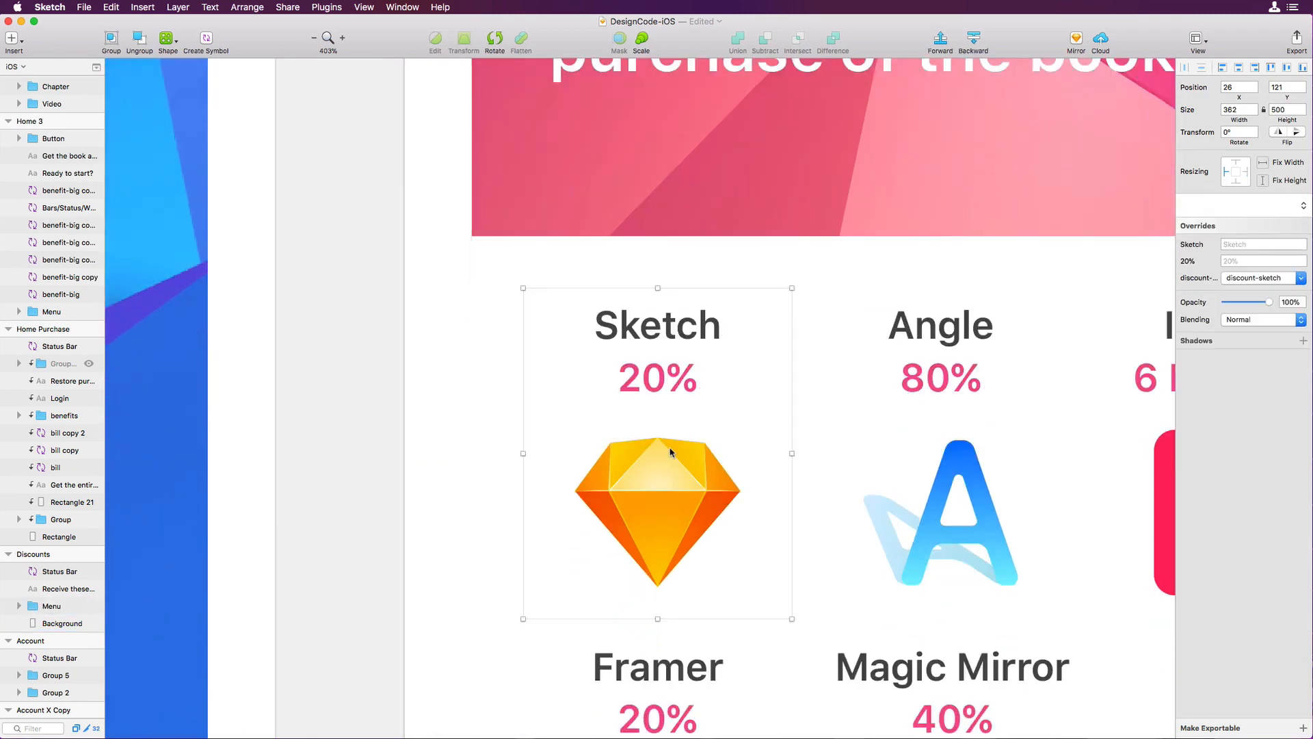
pyautogui.press('alt')
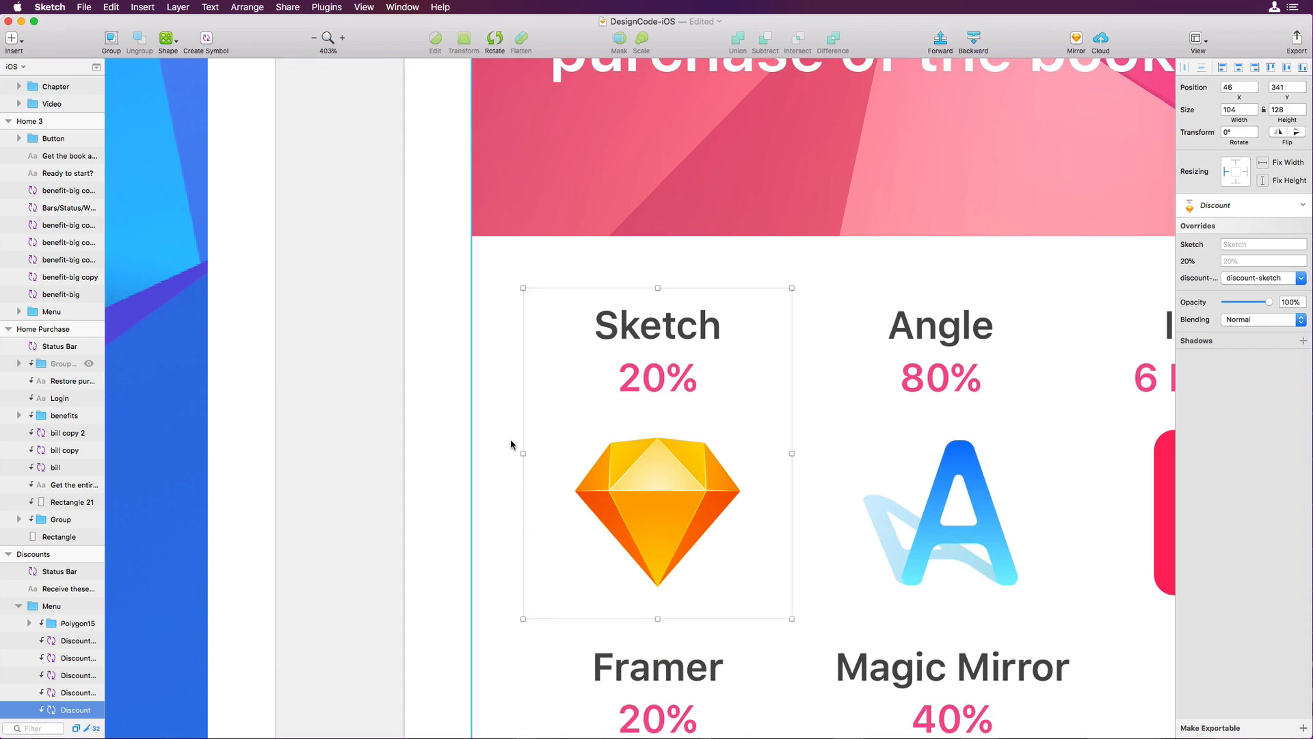
# Step: Show the rulers and add vertical guides at 26, 46, 60, 70 and 80 on the Discounts artboard
pyautogui.hotkey('ctrl', 'r')
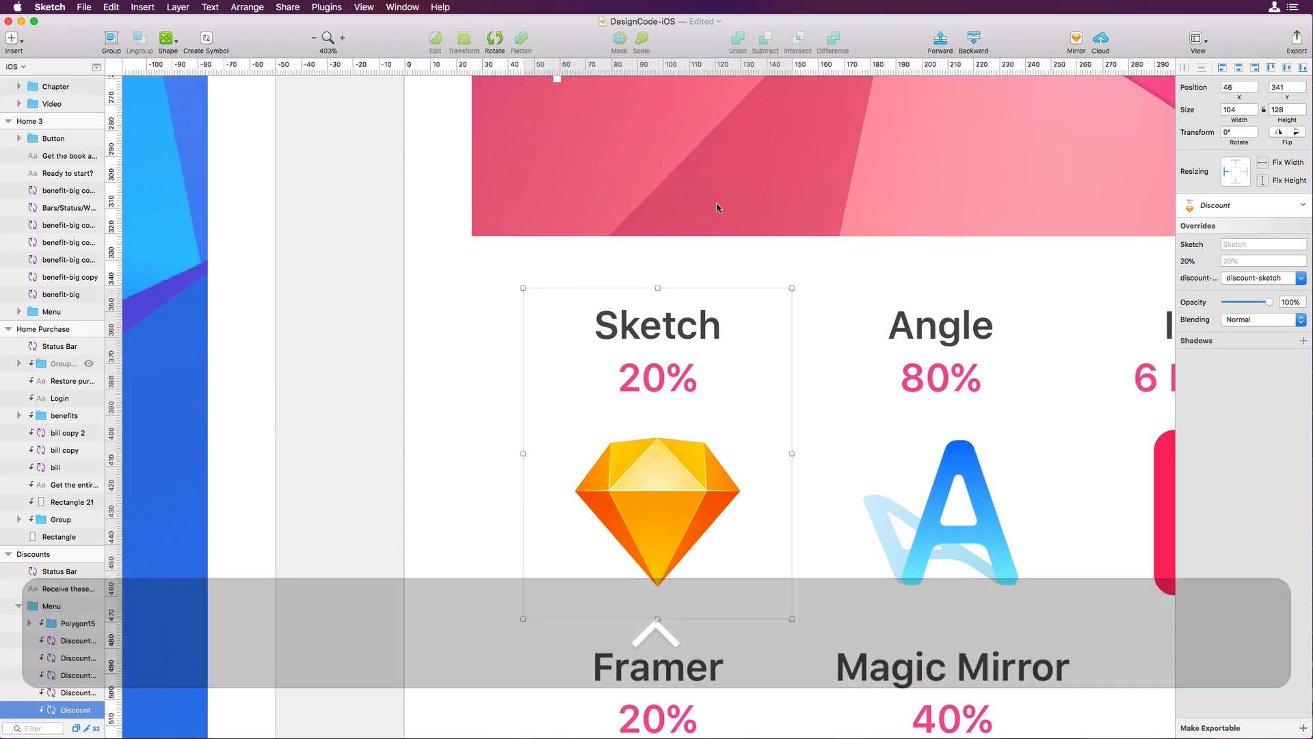
pyautogui.click(470, 63)
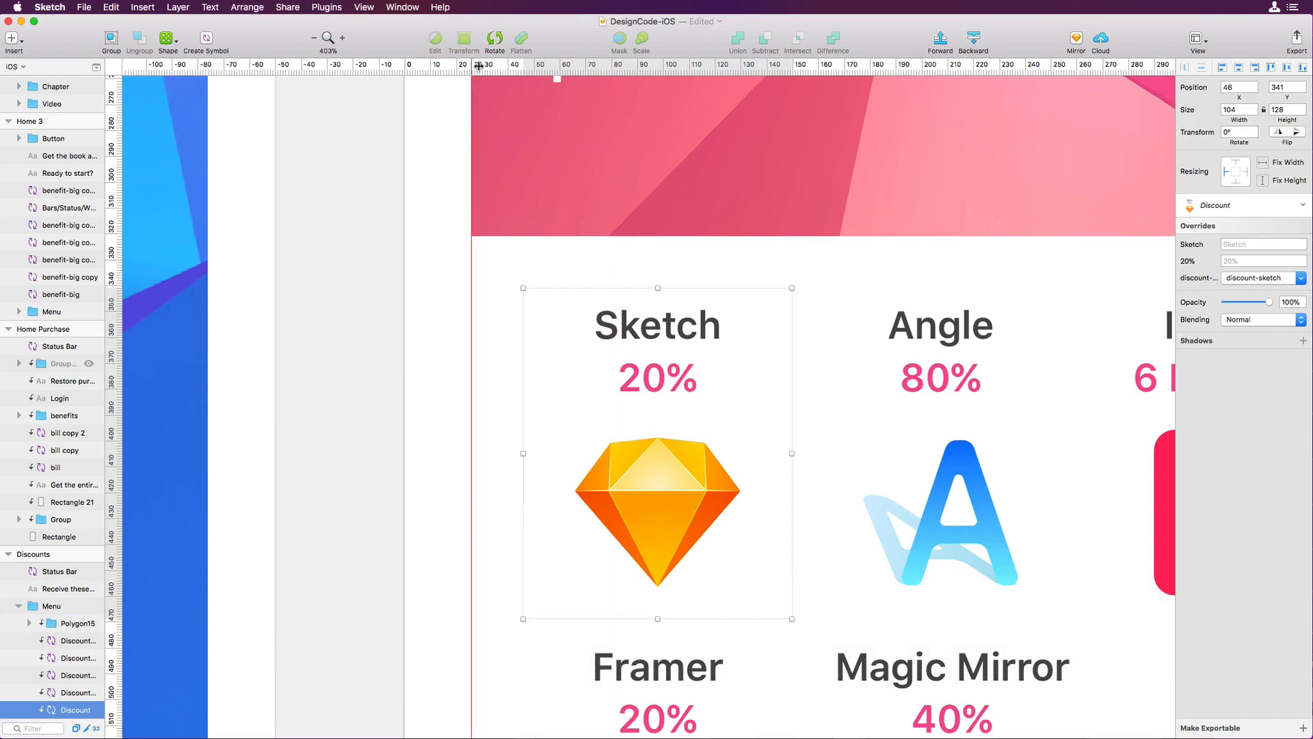
pyautogui.click(523, 65)
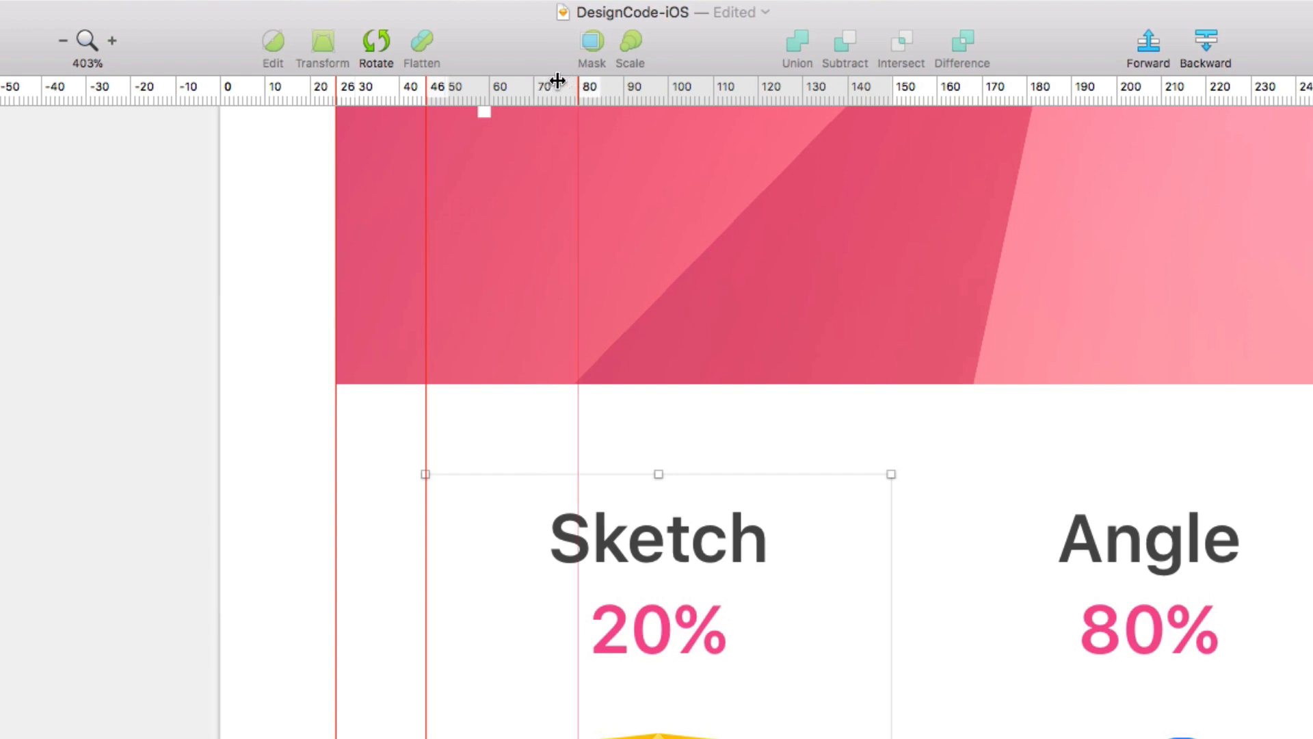
pyautogui.click(490, 81)
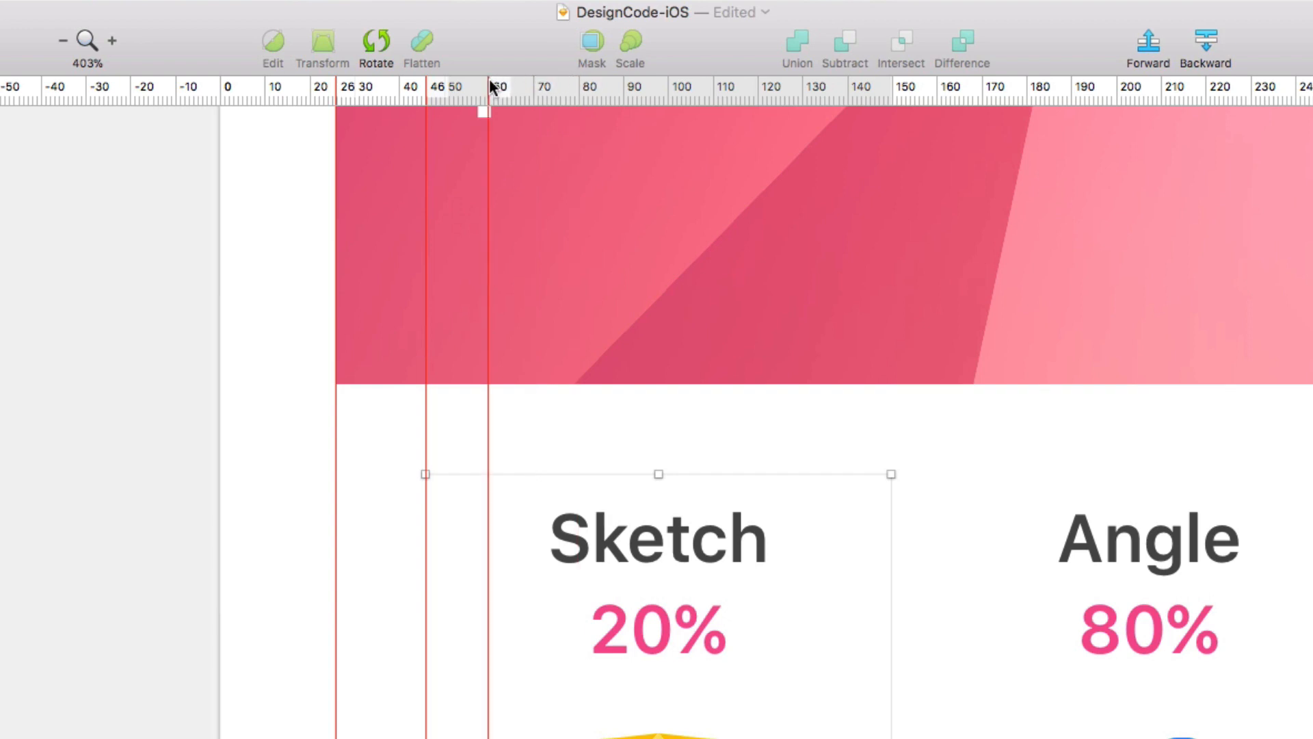
pyautogui.click(534, 81)
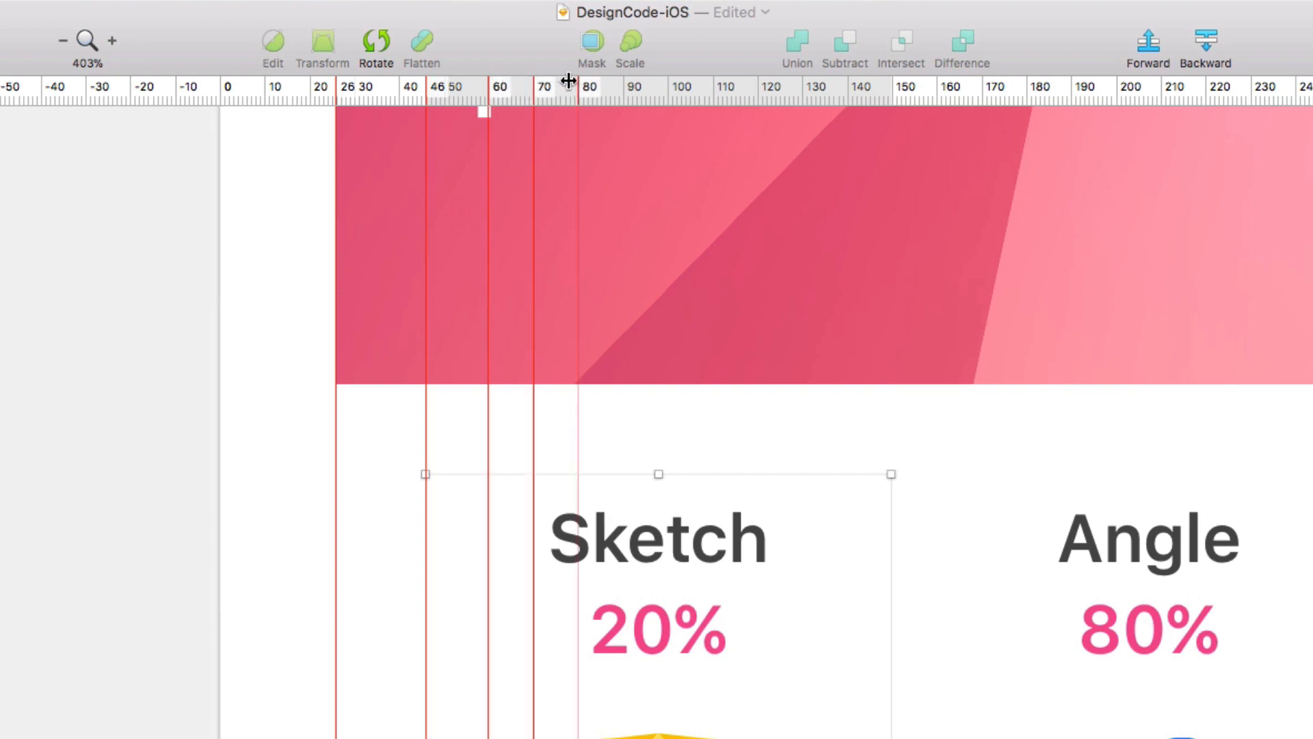
pyautogui.click(579, 82)
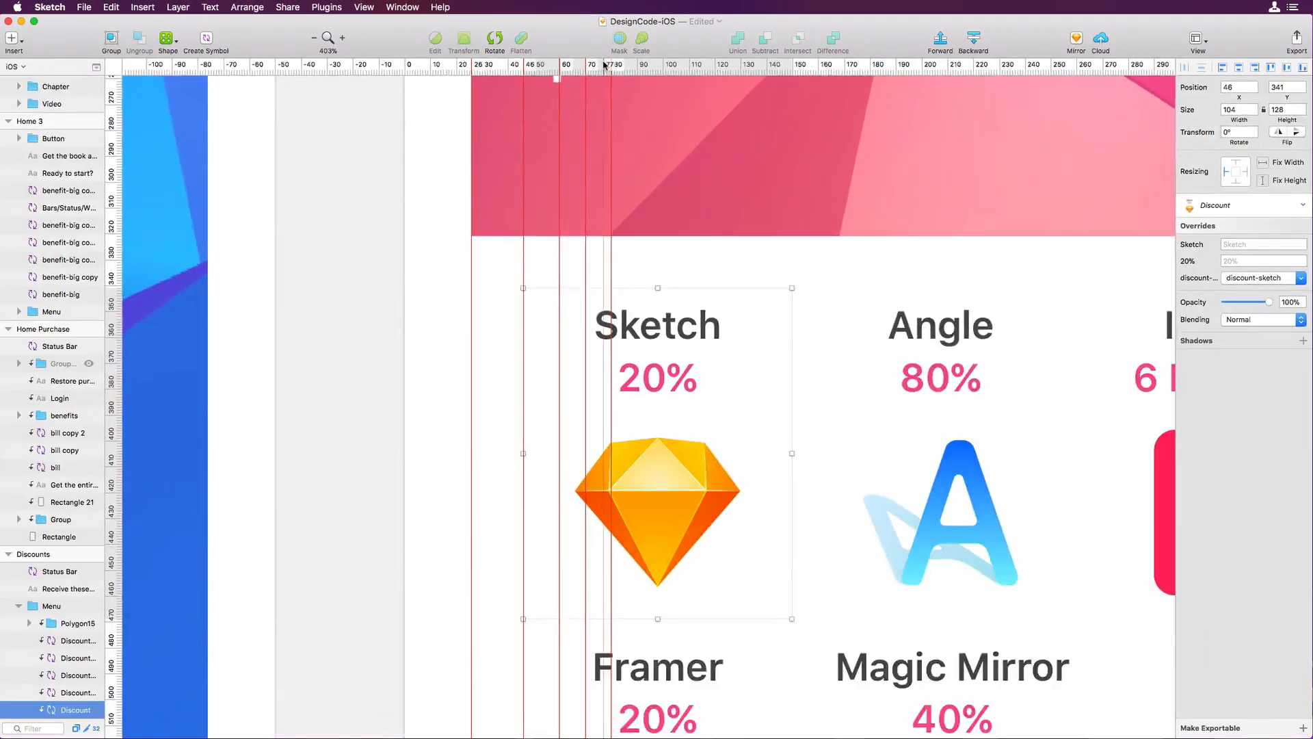
pyautogui.scroll(5, 617, 176)
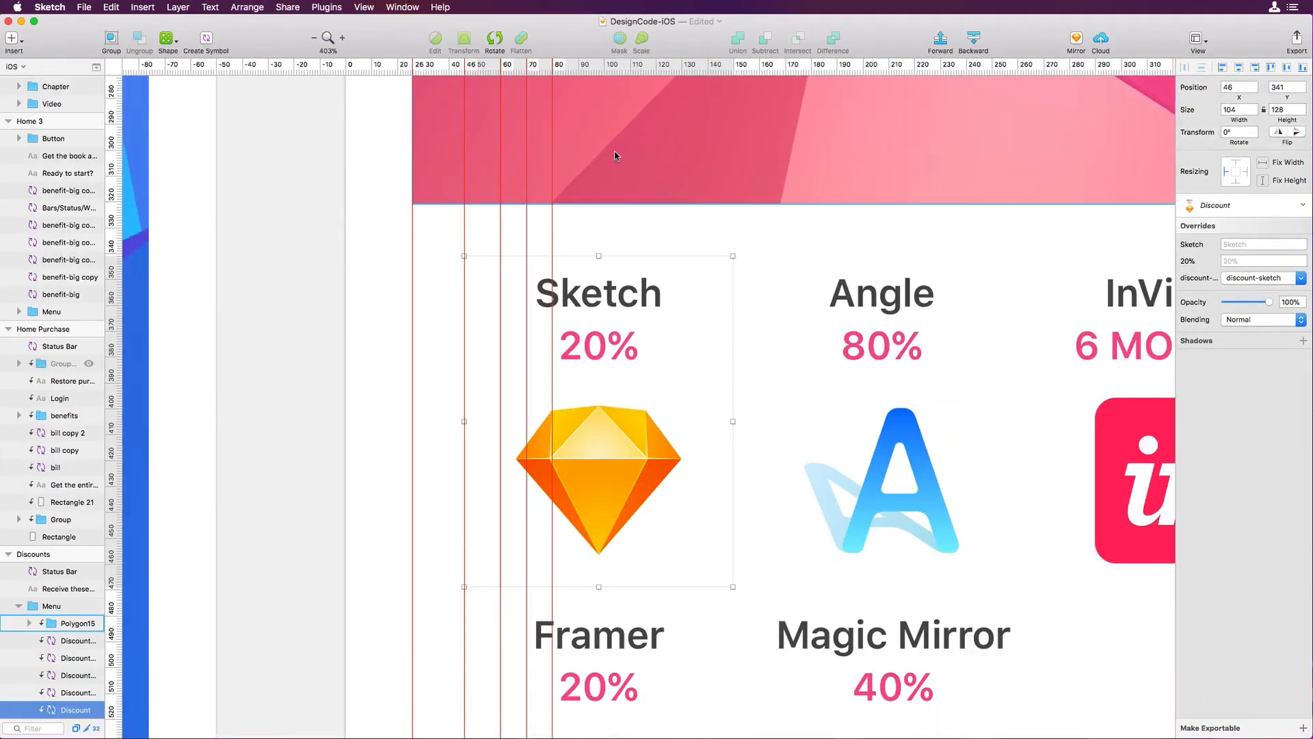
# Step: Add horizontal guides at 321, 329 and 469 on the Discounts artboard, and measure from a guide to the Sketch discount item
pyautogui.click(114, 314)
pyautogui.press('alt')
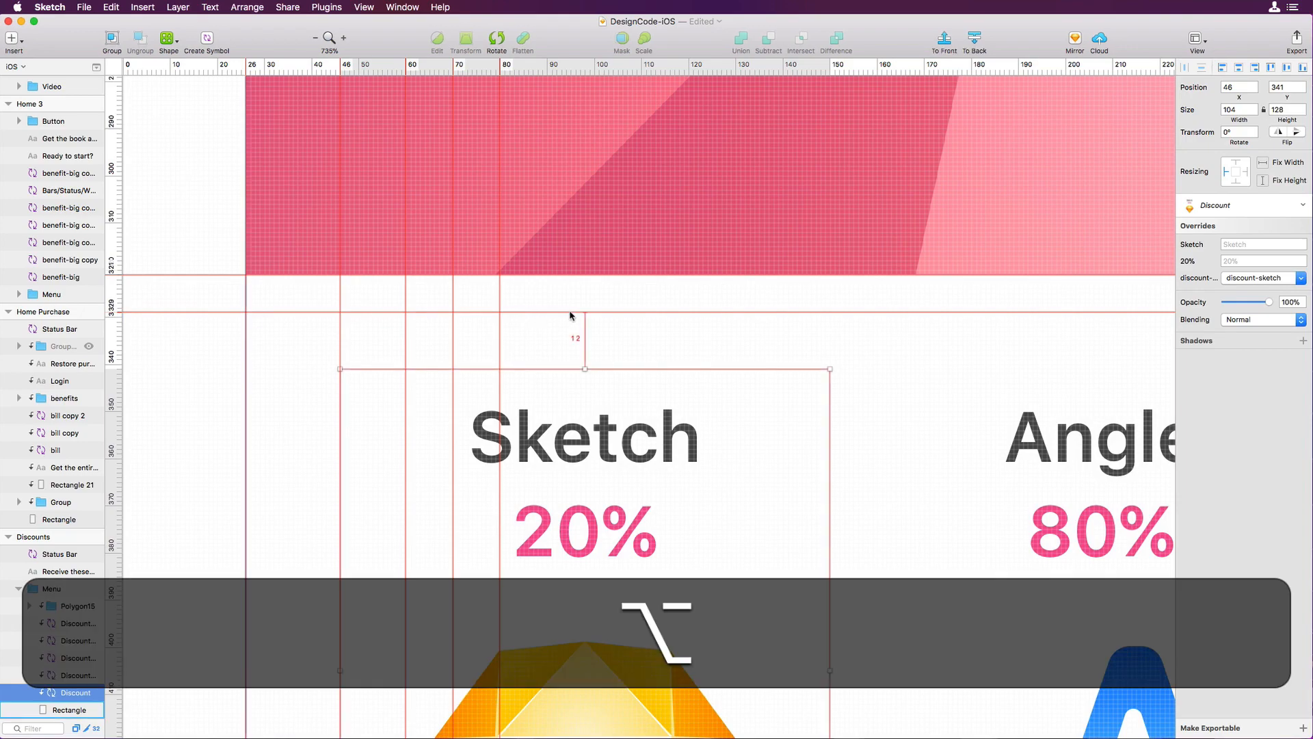
pyautogui.click(735, 341)
pyautogui.scroll(-5, 735, 341)
pyautogui.hscroll(1, 739, 351)
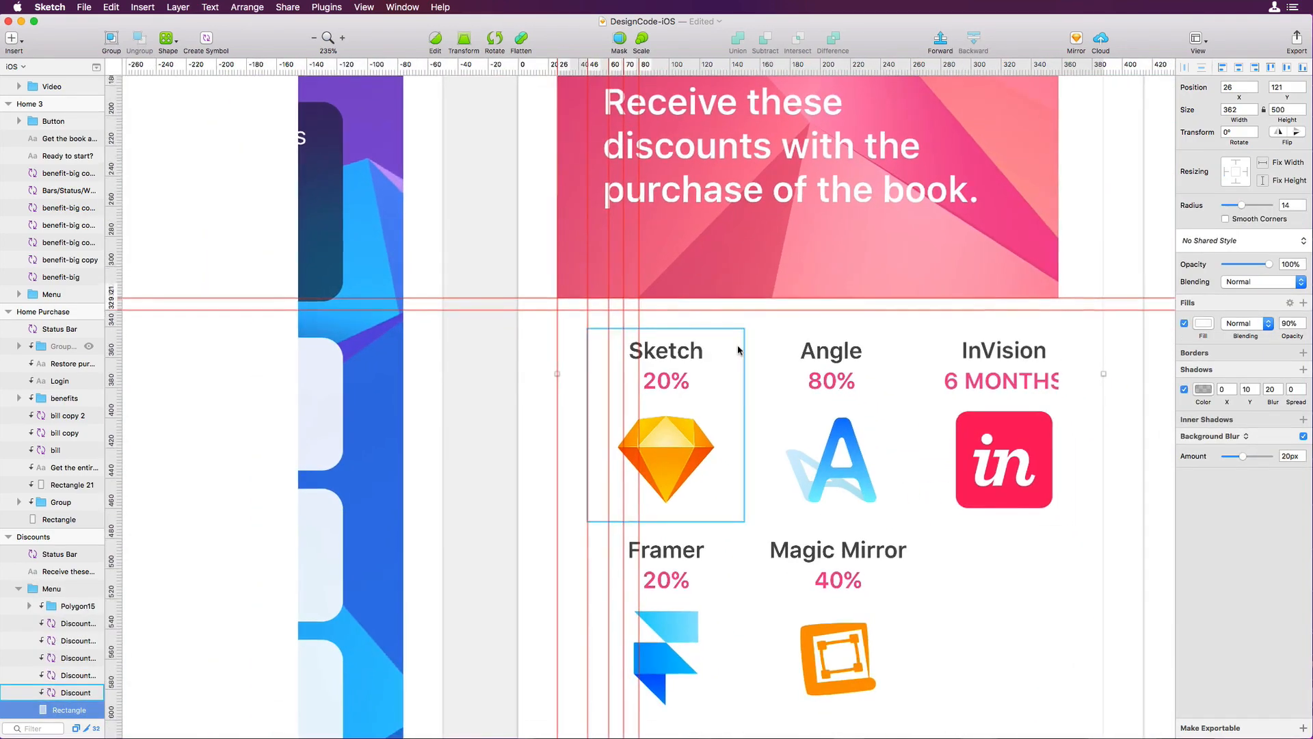
pyautogui.scroll(-2, 738, 350)
pyautogui.hscroll(3, 738, 350)
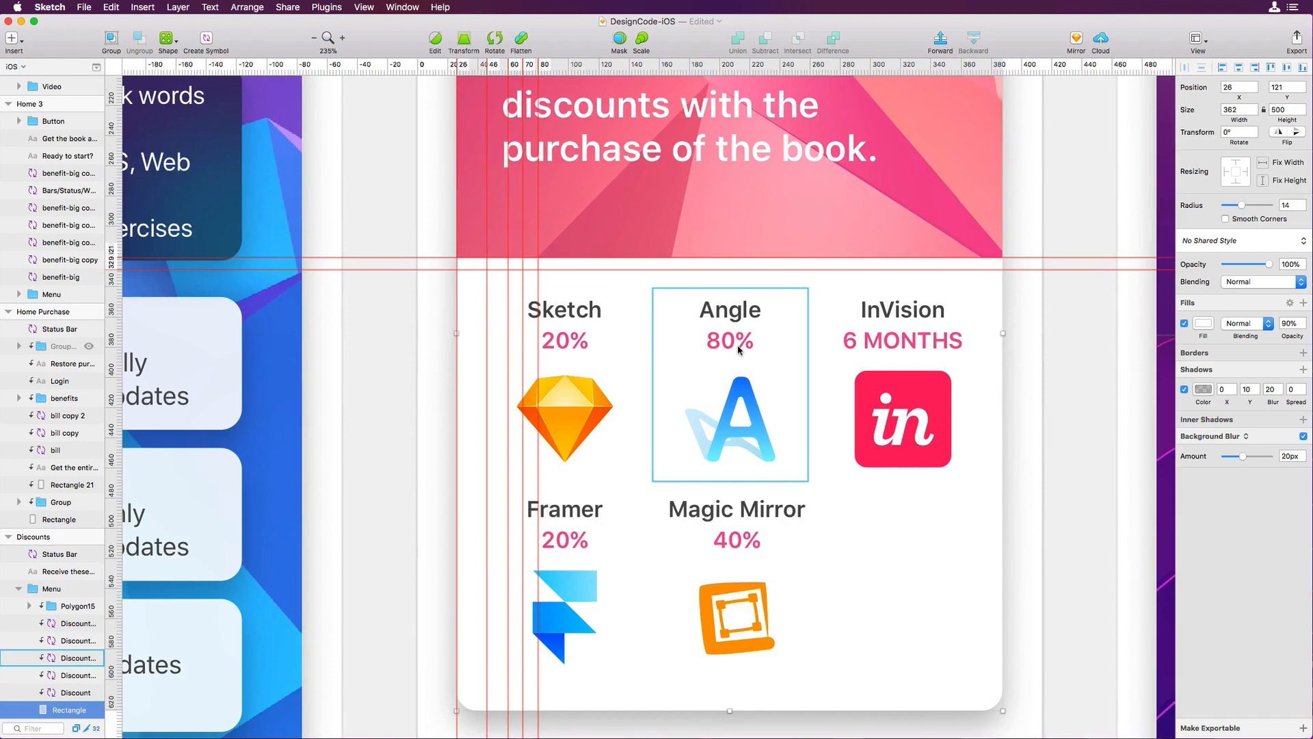
pyautogui.click(669, 449)
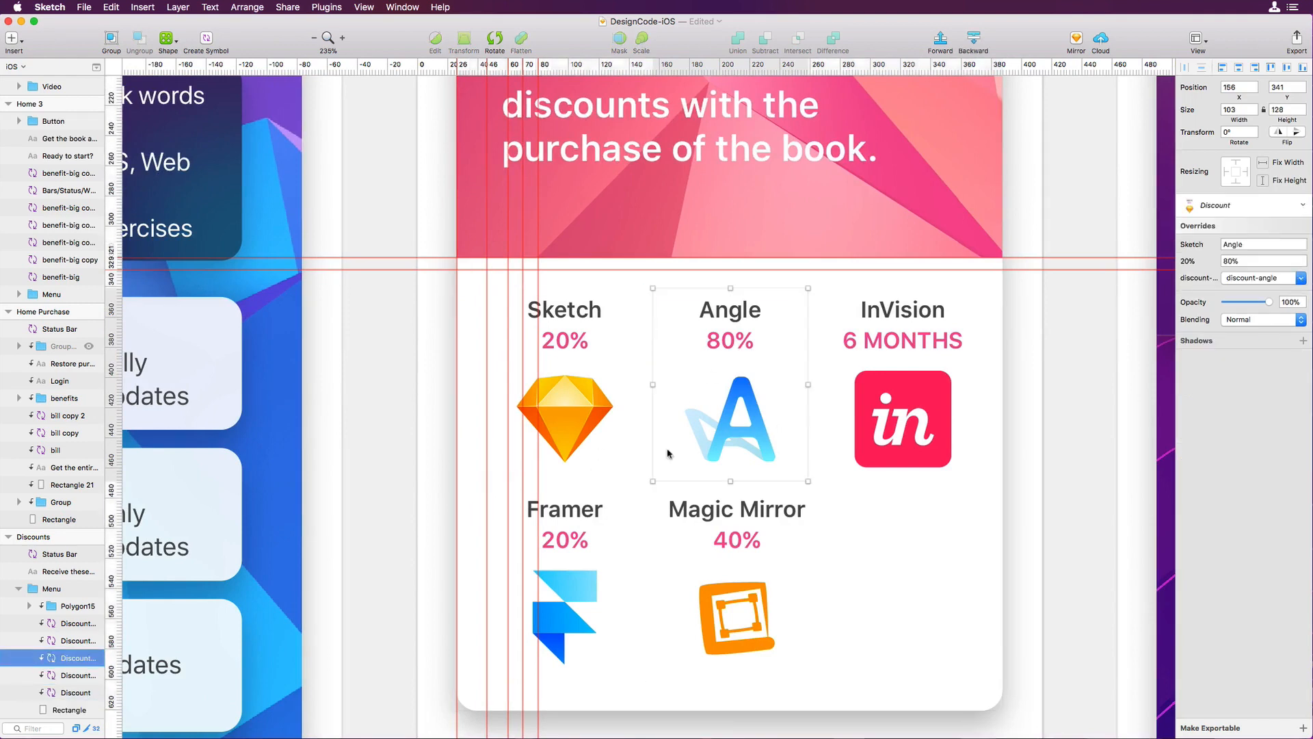
pyautogui.click(120, 481)
# Step: Move the Angle and InVision discount items down out of line and align both to the top of the Sketch item
pyautogui.moveTo(755, 410); pyautogui.dragTo(745, 513)
pyautogui.moveTo(922, 414); pyautogui.dragTo(925, 545)
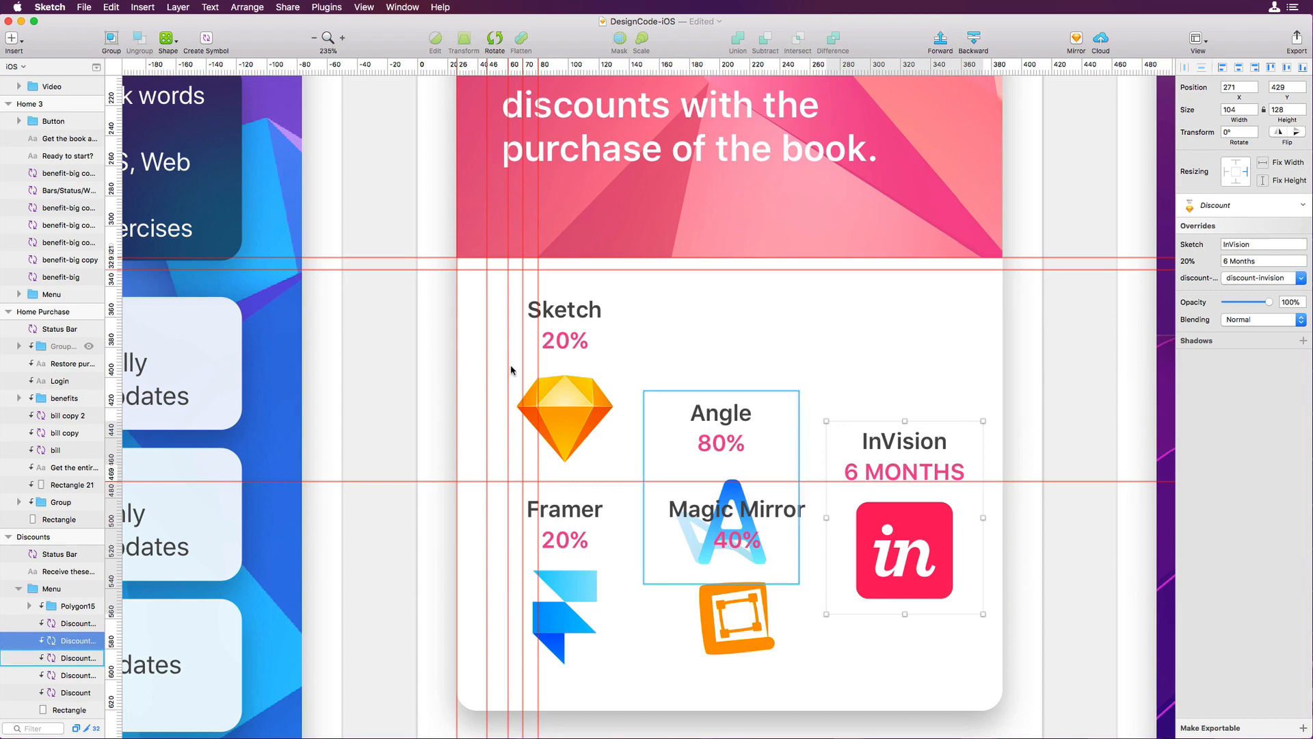
pyautogui.click(565, 397)
pyautogui.keyDown('shift'); pyautogui.click(764, 468); pyautogui.keyUp('shift')
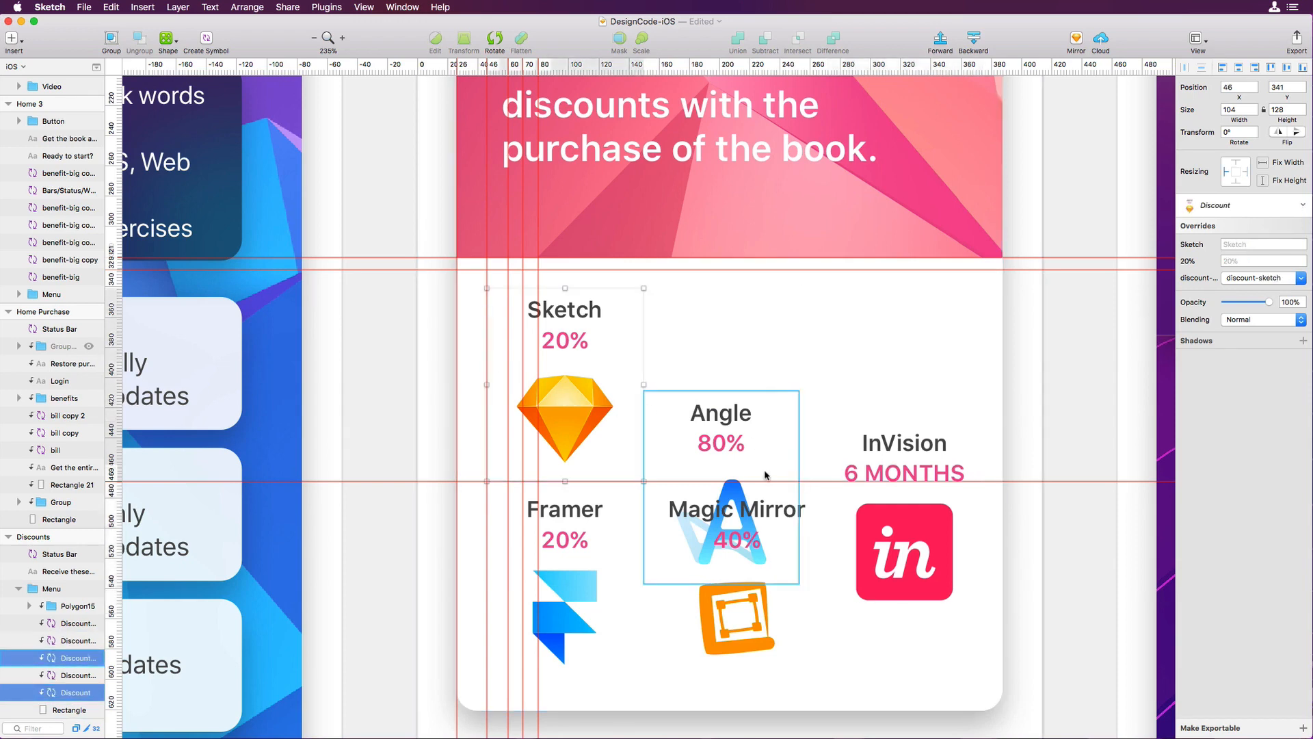
pyautogui.keyDown('shift'); pyautogui.click(910, 497); pyautogui.keyUp('shift')
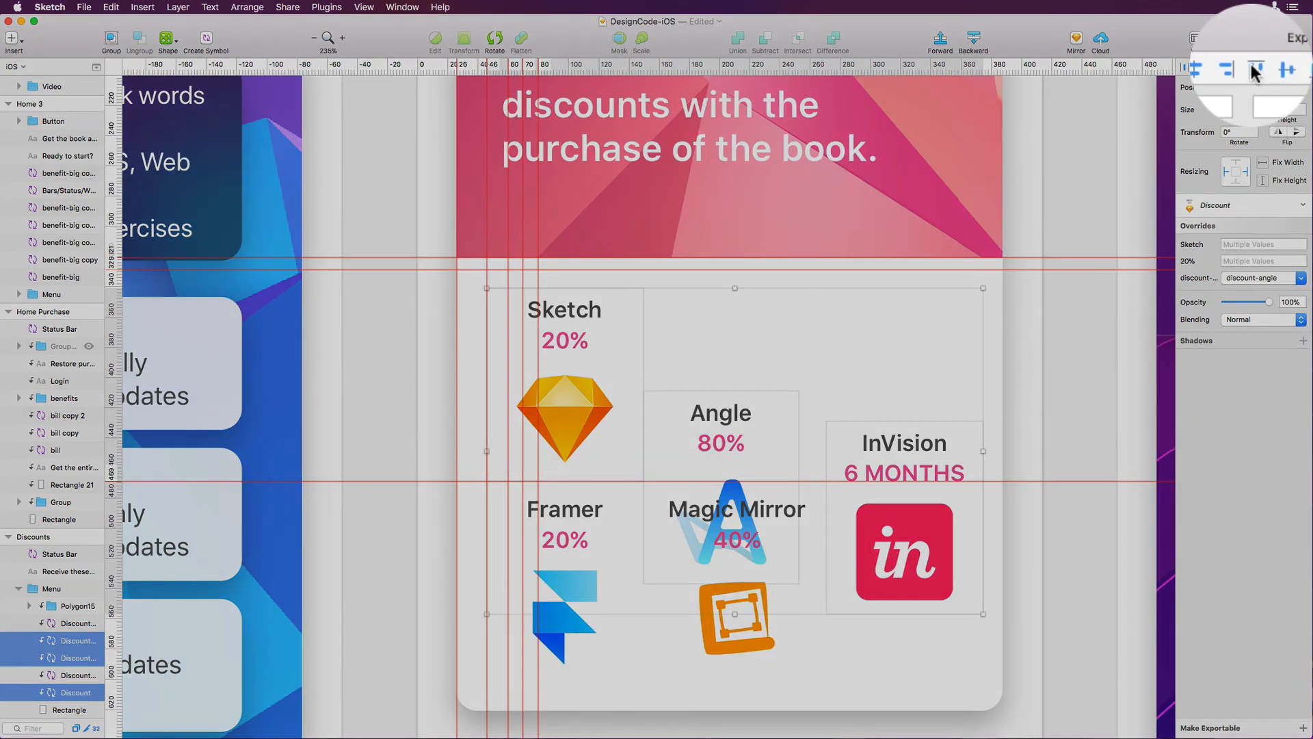
pyautogui.click(1270, 68)
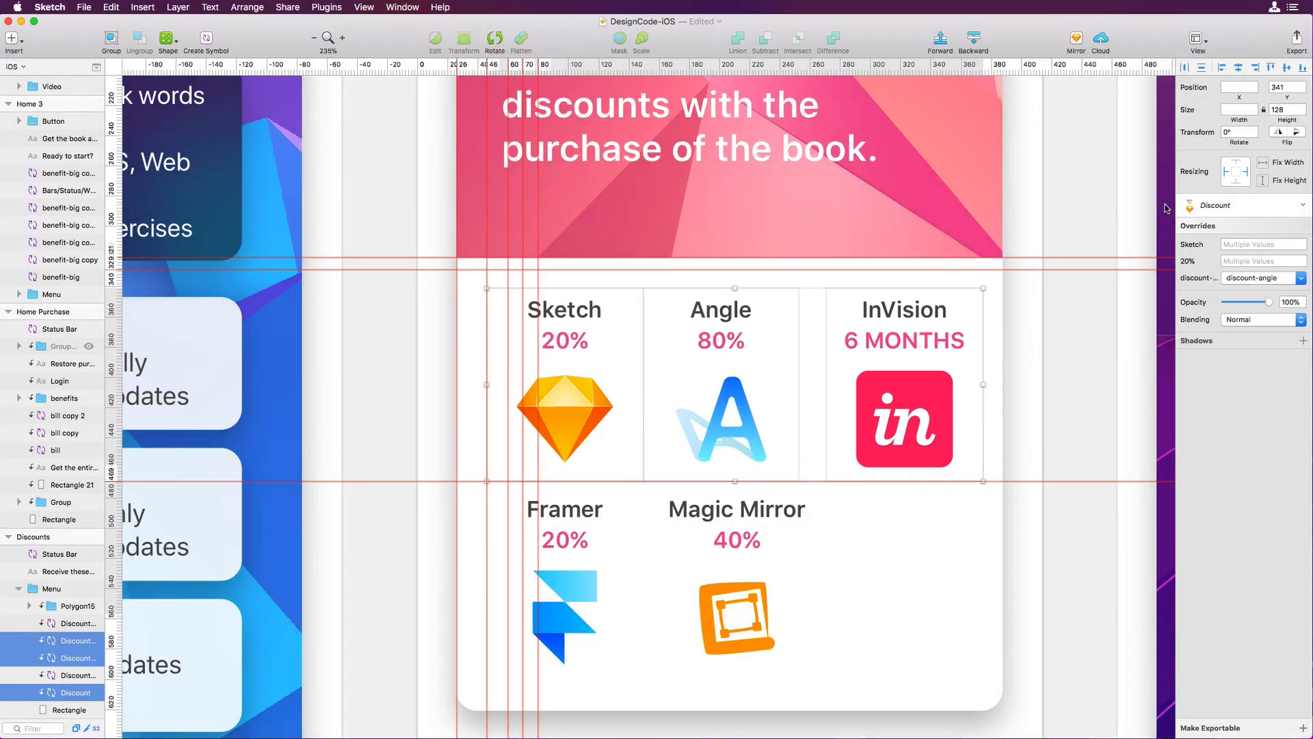
pyautogui.press('Escape')
# Step: Distribute the Sketch, Angle and InVision discount items evenly in the horizontal direction
pyautogui.click(578, 393)
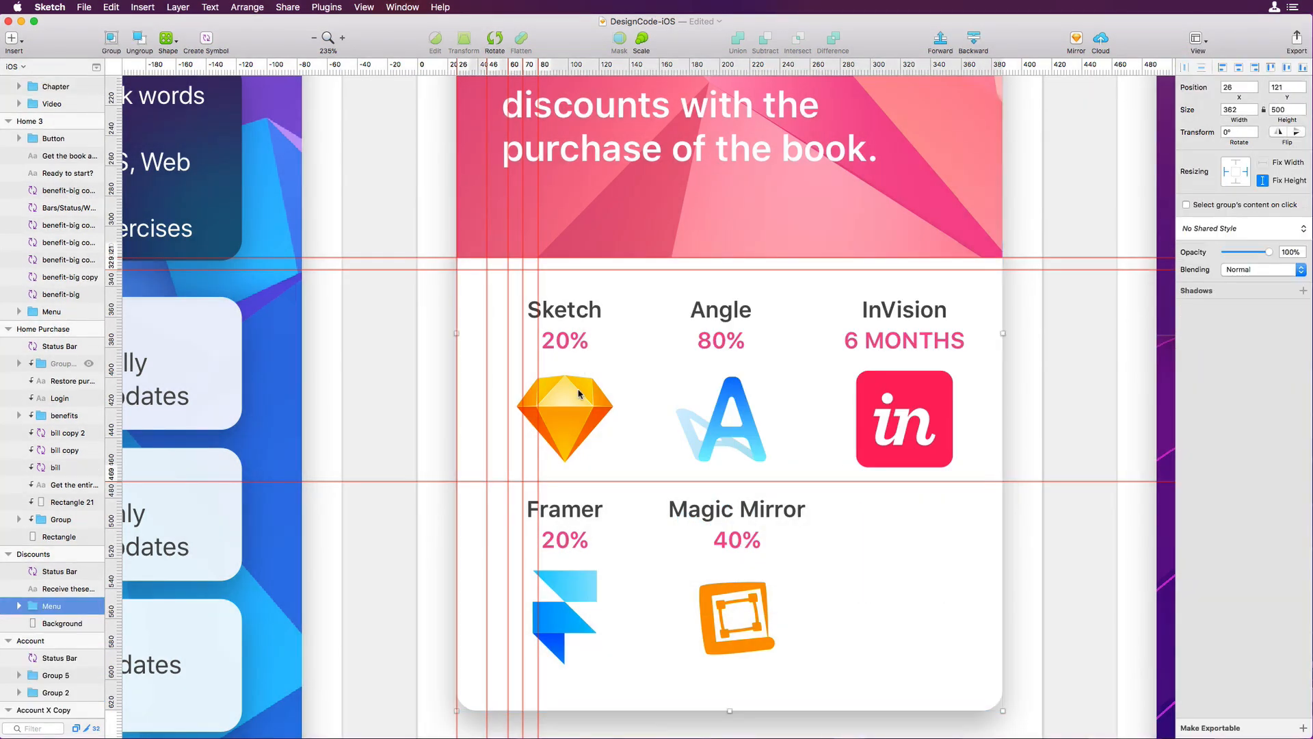
pyautogui.doubleClick(578, 393)
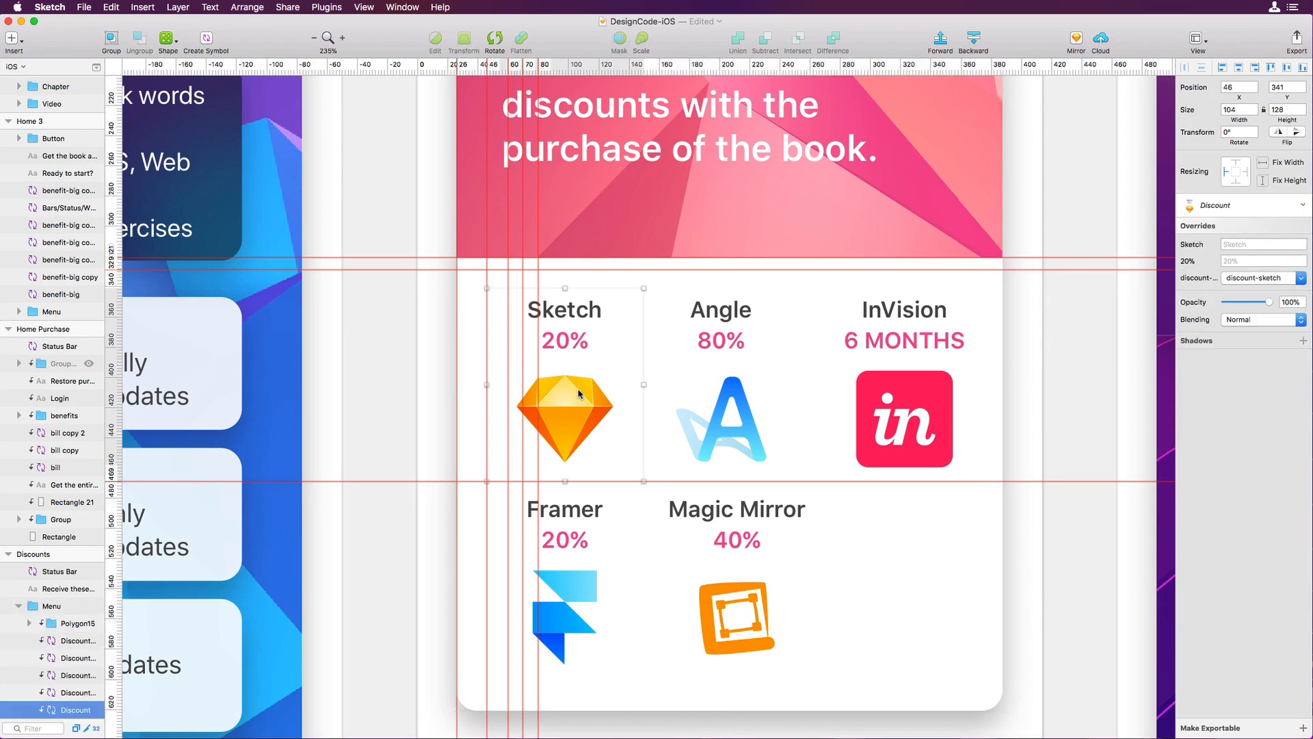
pyautogui.keyDown('shift'); pyautogui.click(734, 387); pyautogui.keyUp('shift')
pyautogui.keyDown('shift'); pyautogui.click(865, 383); pyautogui.keyUp('shift')
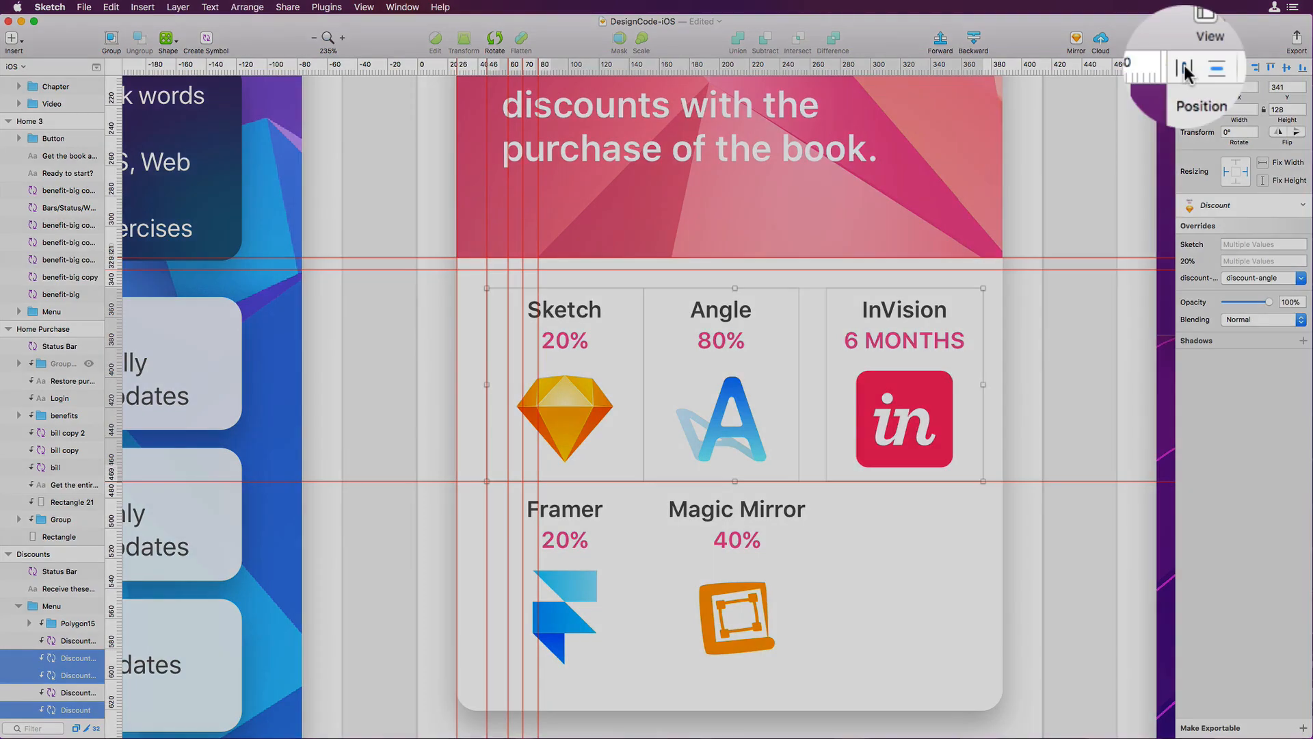
pyautogui.click(1186, 68)
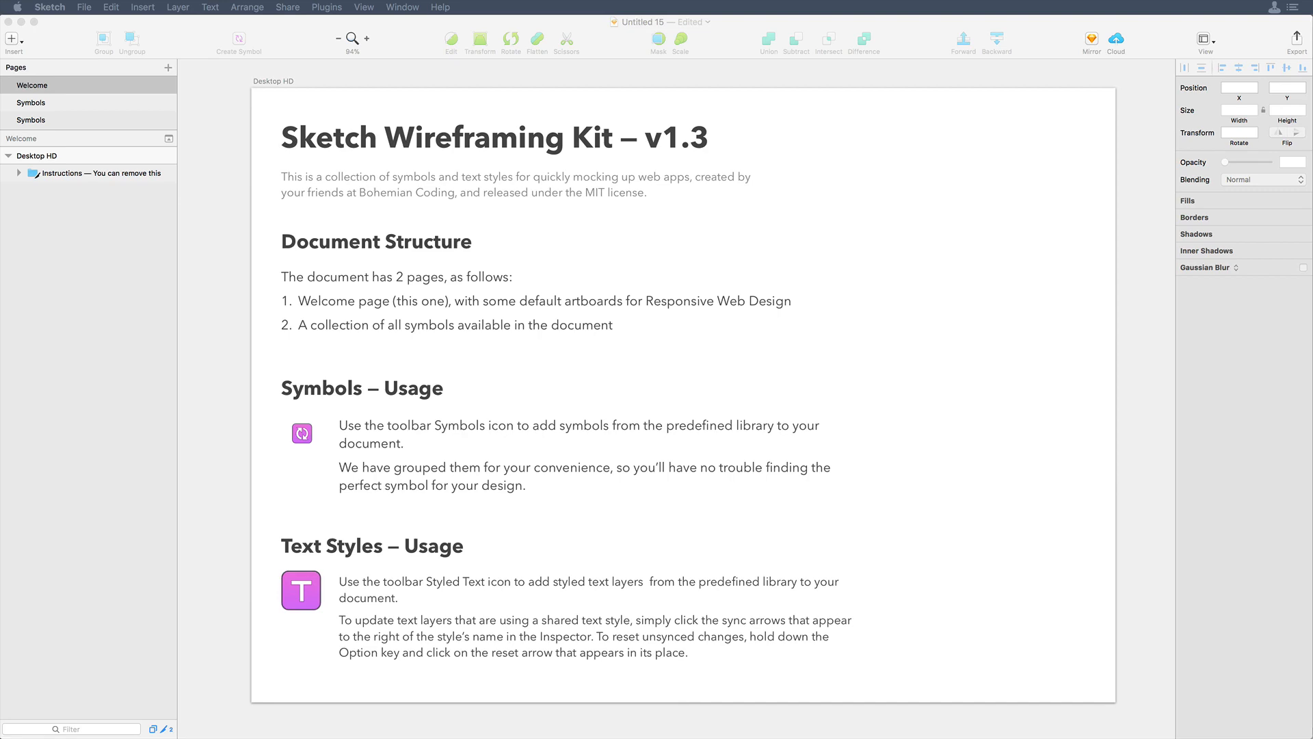
# Step: Open the layout settings for the Welcome page and reduce the number of columns to 2
pyautogui.click(1022, 604)
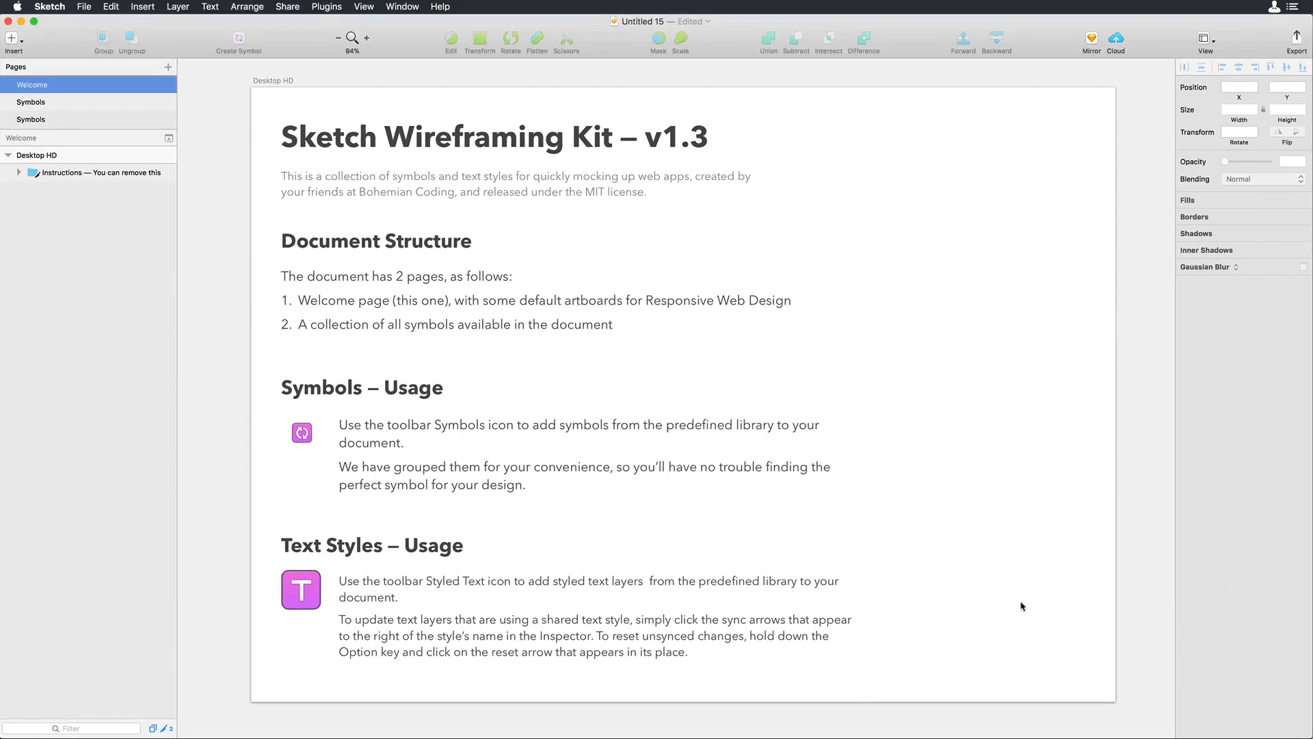
pyautogui.click(363, 6)
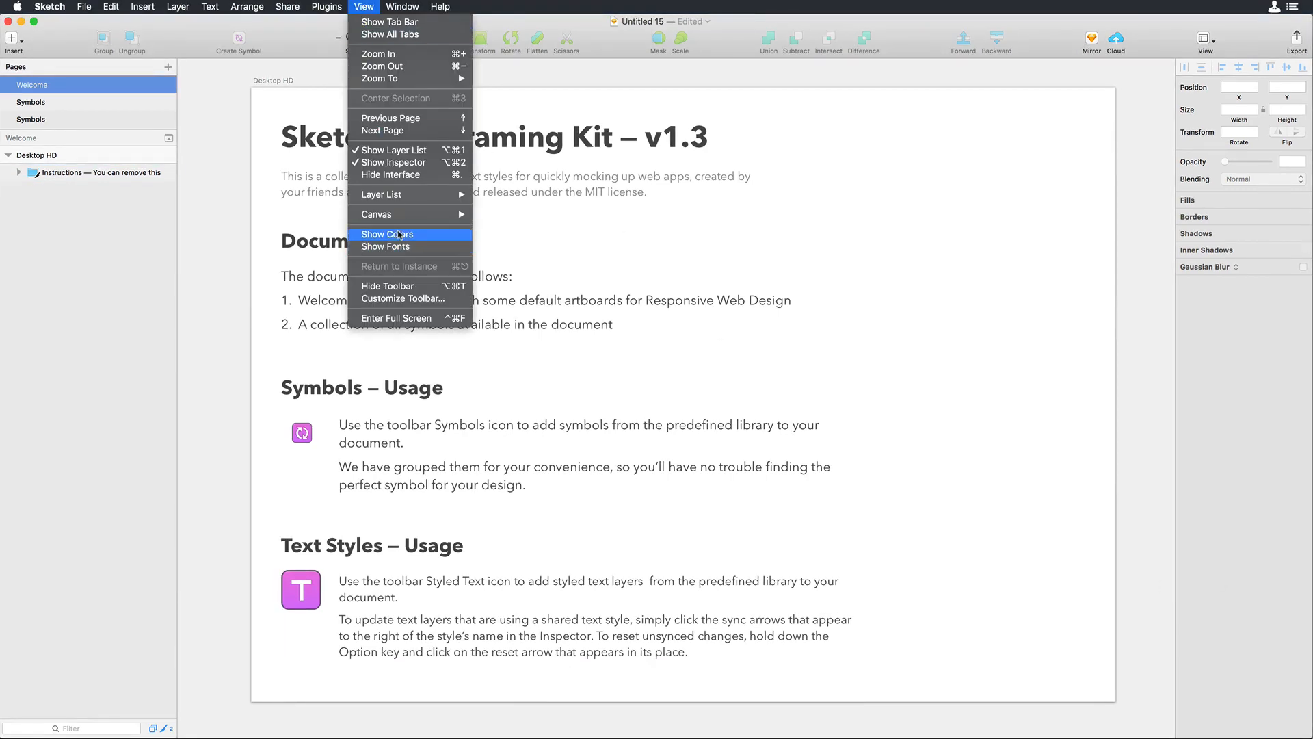
pyautogui.moveTo(425, 214)
pyautogui.click(556, 360)
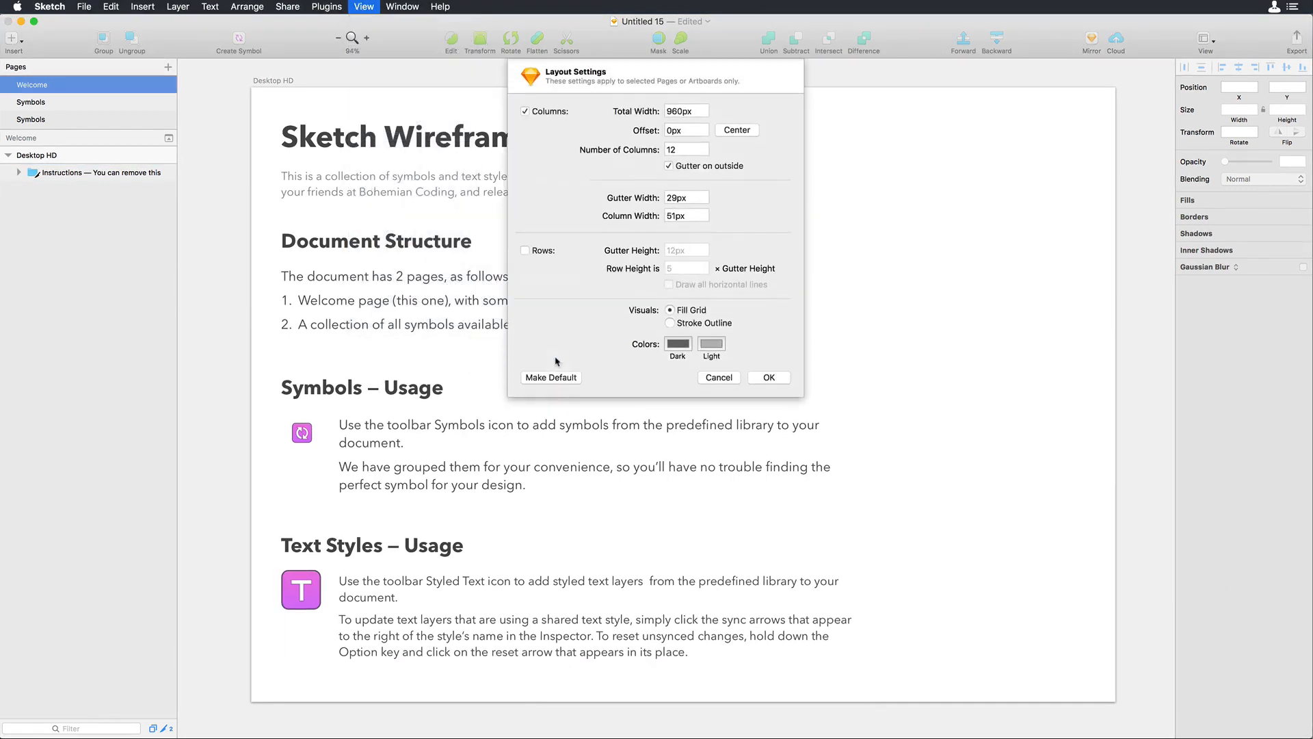
pyautogui.click(692, 113)
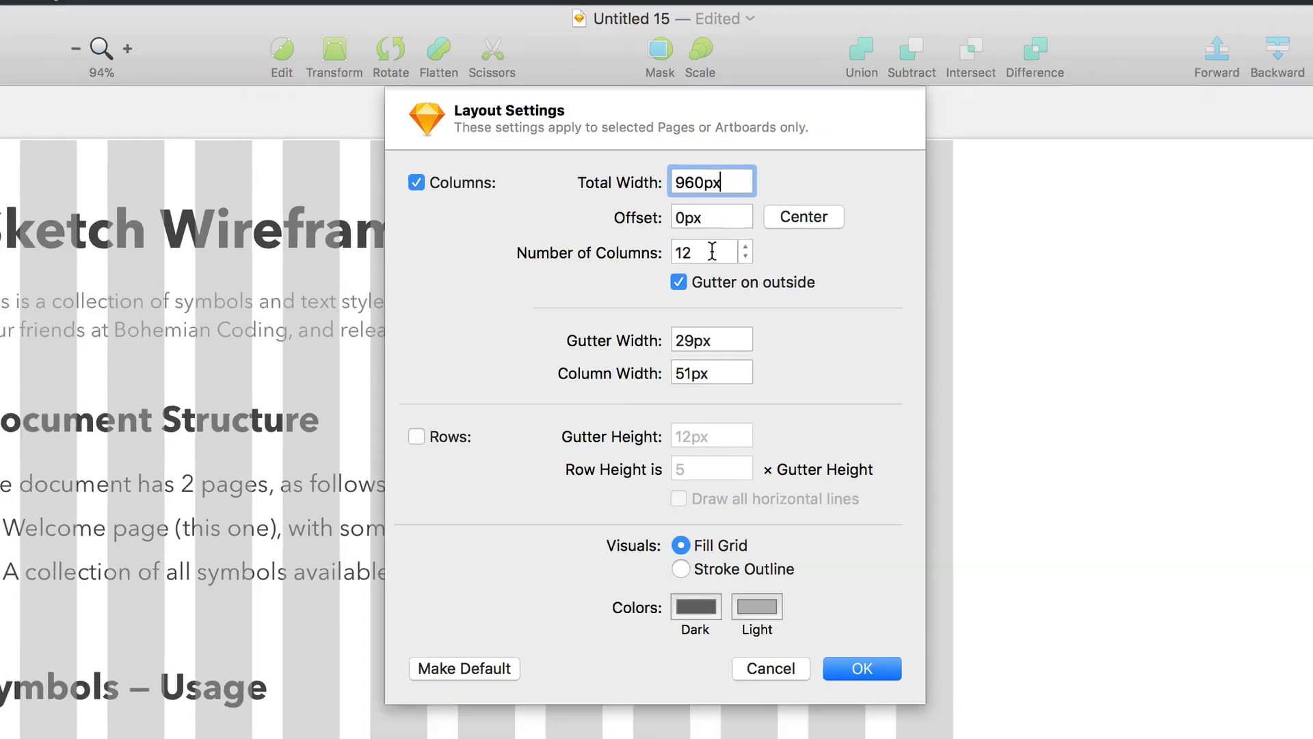
pyautogui.click(712, 252)
pyautogui.press('Down')
pyautogui.press('Down')
pyautogui.press('Down')
pyautogui.press('Down')
pyautogui.press('Down')
pyautogui.press('Down')
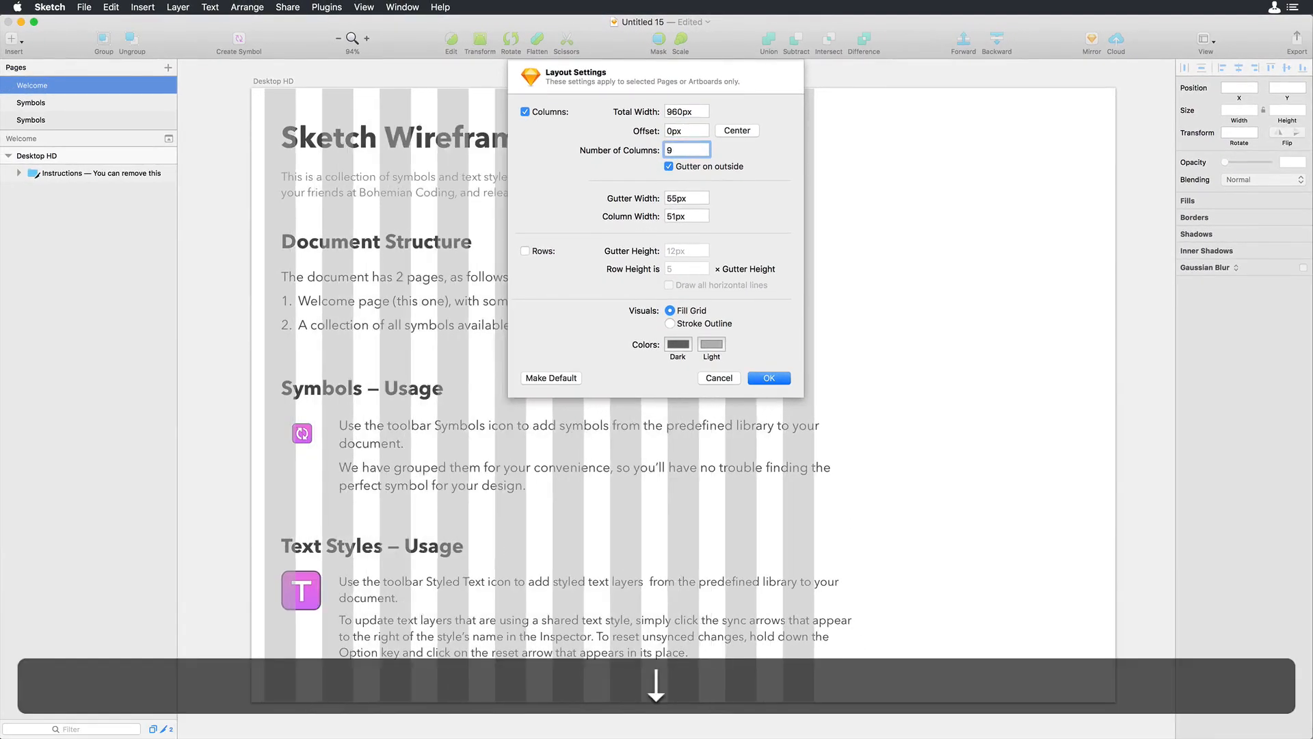
pyautogui.press('Down')
pyautogui.press('Down')
pyautogui.press('Down')
pyautogui.press('Down')
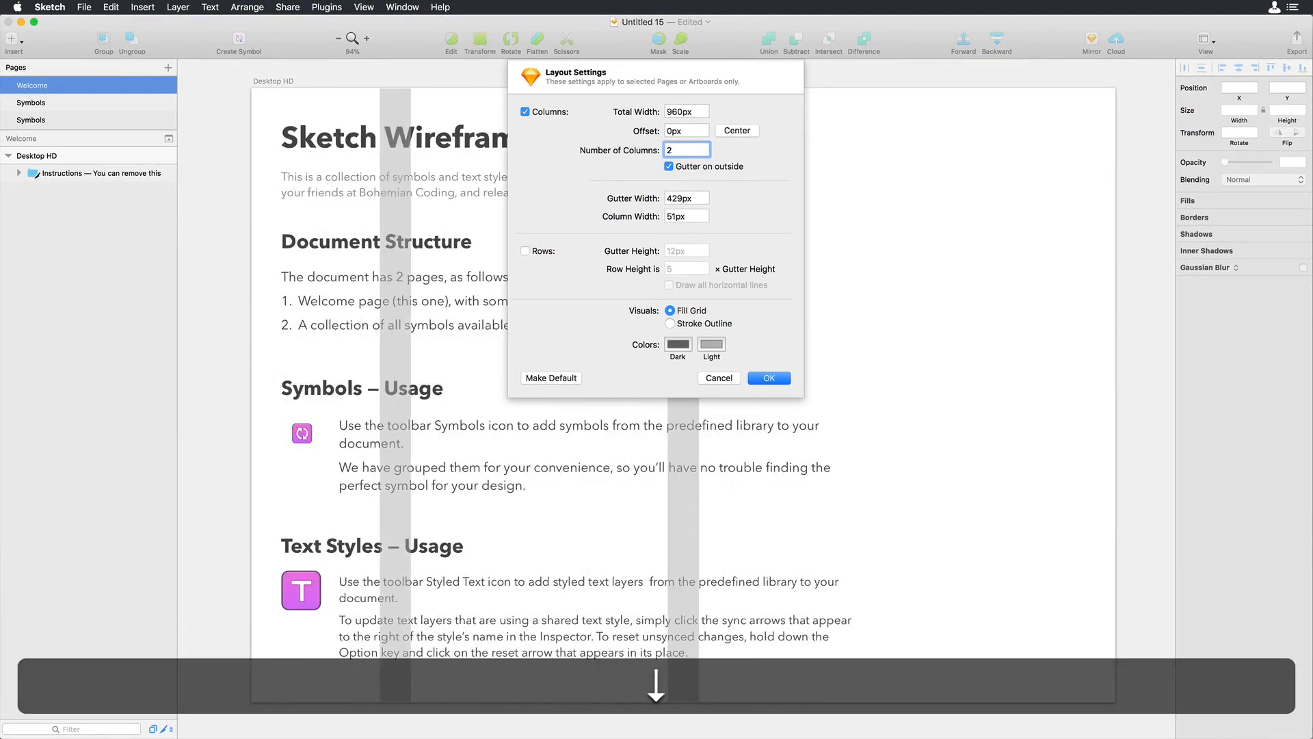
# Step: Set the layout grid's number of columns to 12 and apply the layout settings
pyautogui.press('Up')
pyautogui.press('Up')
pyautogui.press('Up')
pyautogui.press('Up')
pyautogui.press('Up')
pyautogui.press('Up')
pyautogui.press('Up')
pyautogui.press('Up')
pyautogui.press('Up')
pyautogui.press('Up')
pyautogui.press('Up')
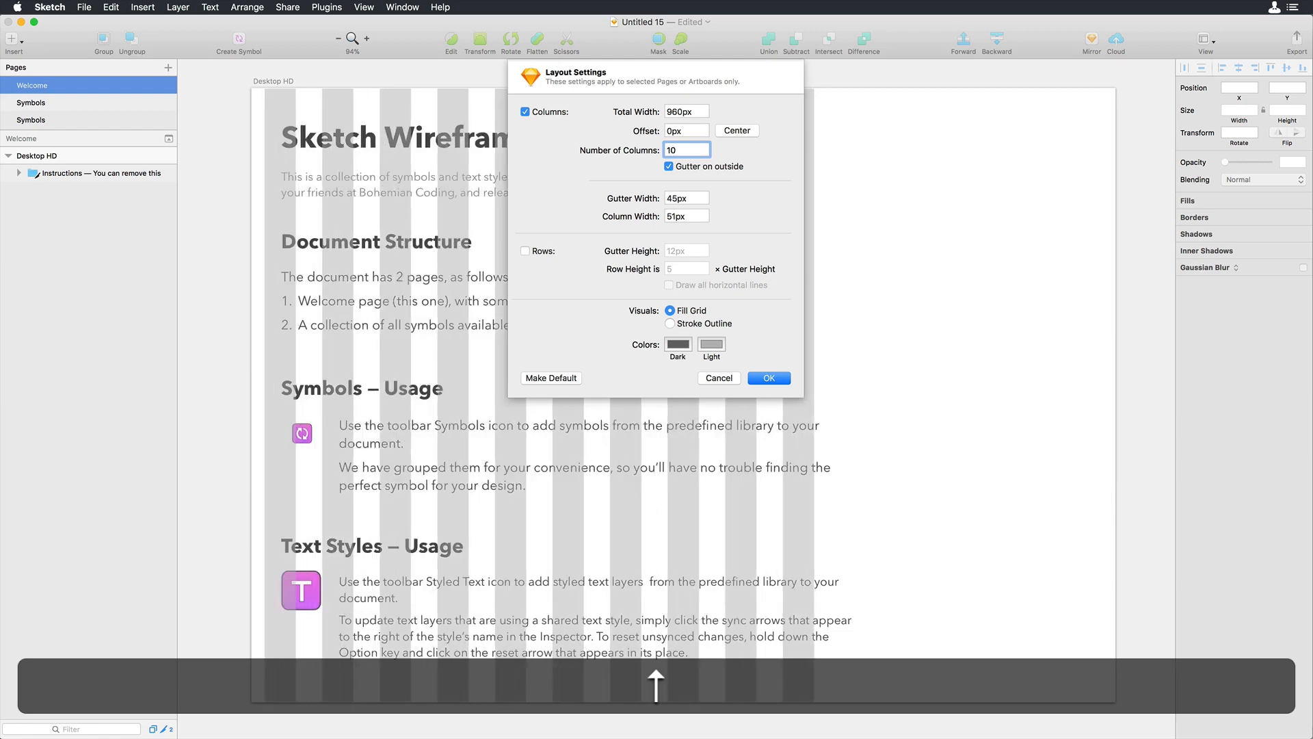
pyautogui.press('Down')
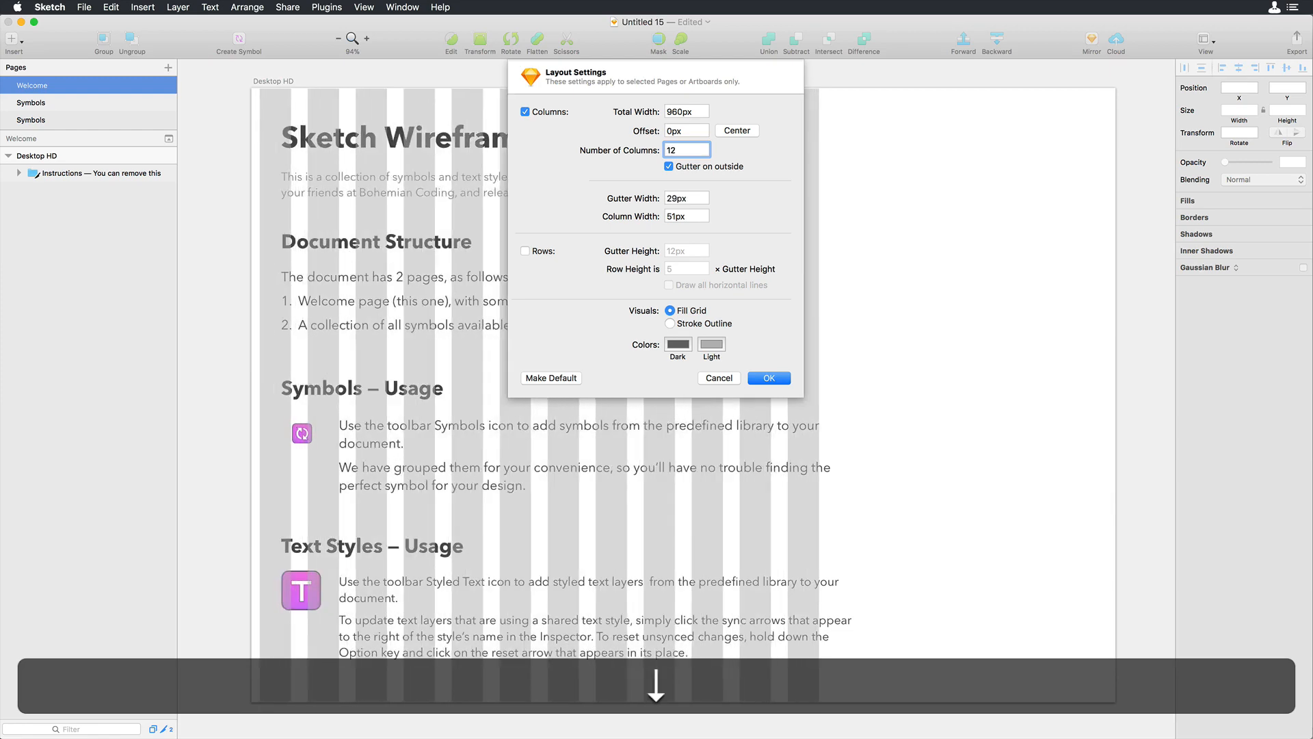
pyautogui.click(773, 380)
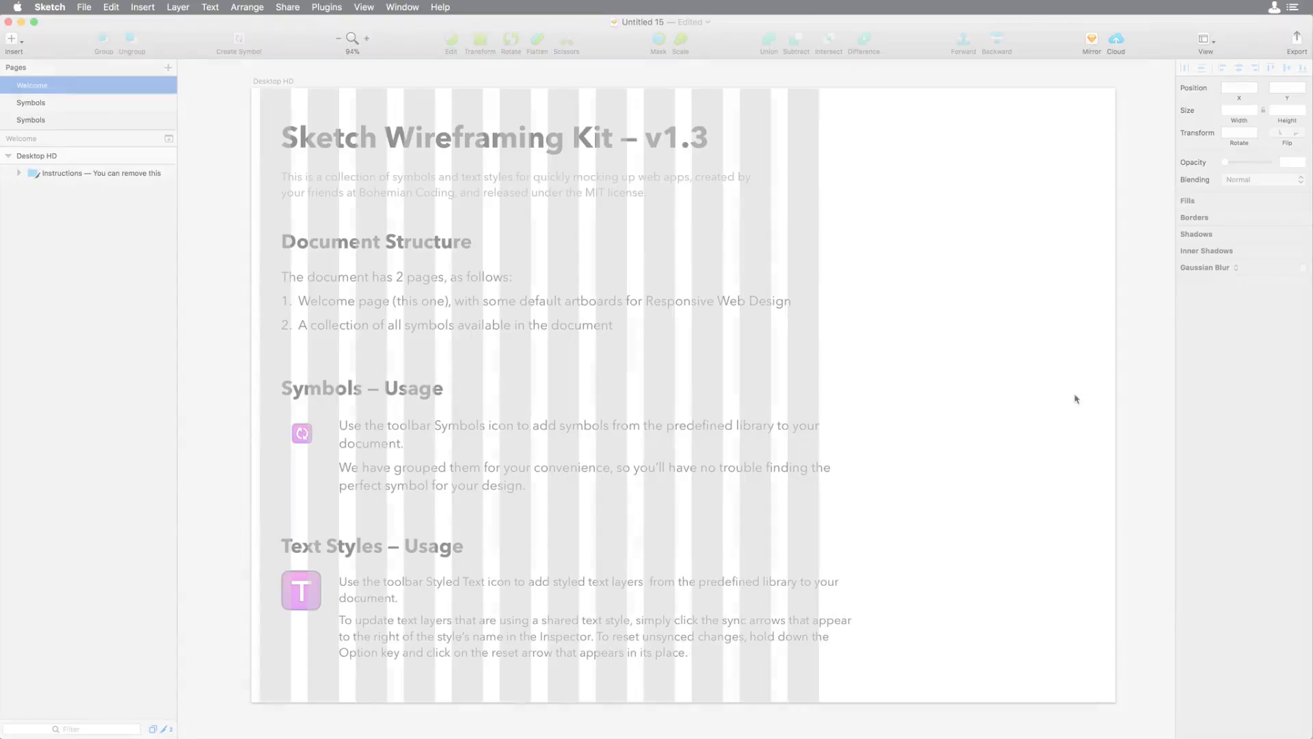
# Step: Show the square grid over the Desktop HD artboard and open the grid settings for its block size
pyautogui.hotkey('ctrl', 'g')
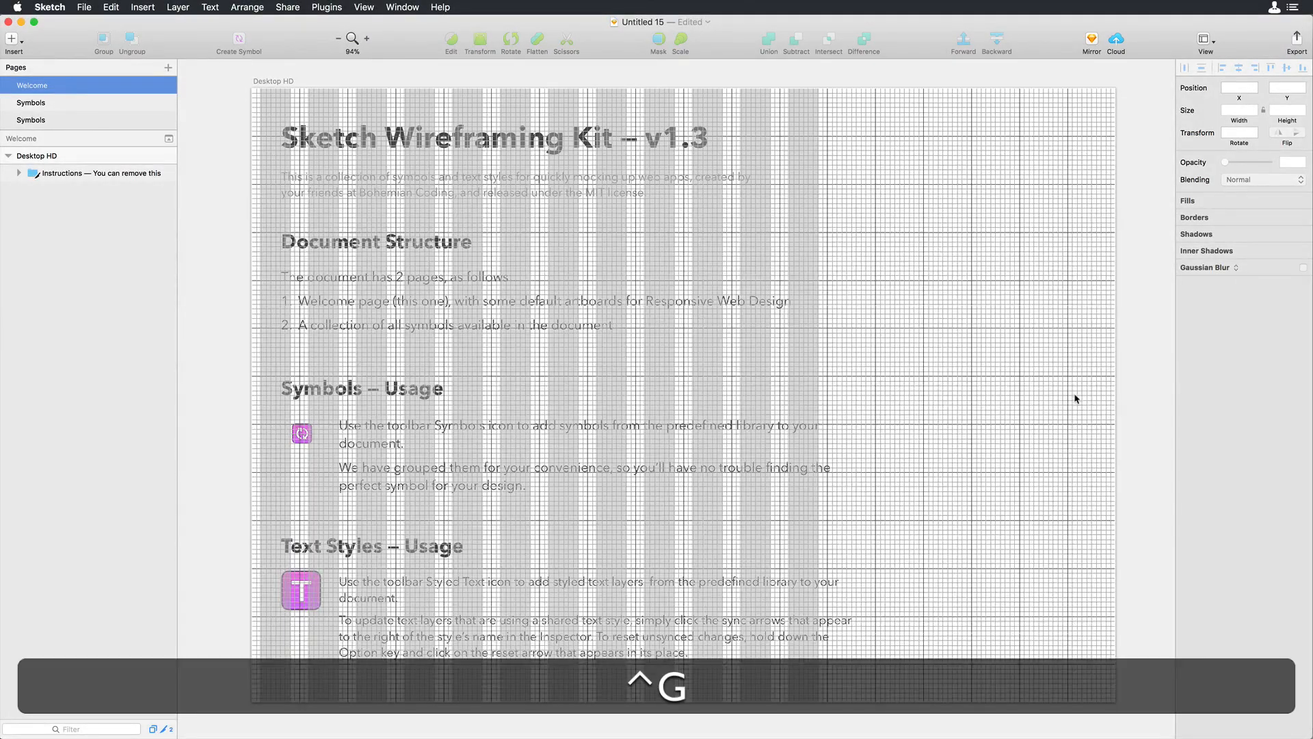
pyautogui.click(367, 8)
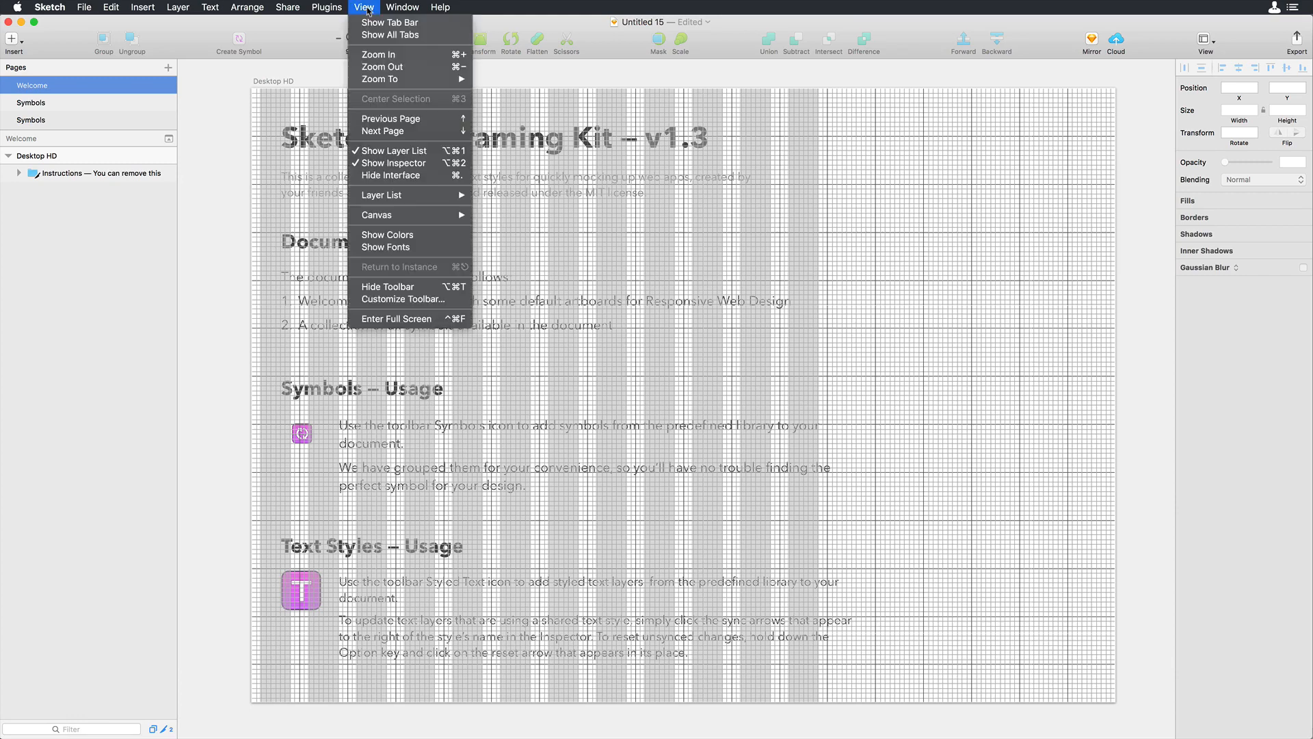
pyautogui.moveTo(377, 218)
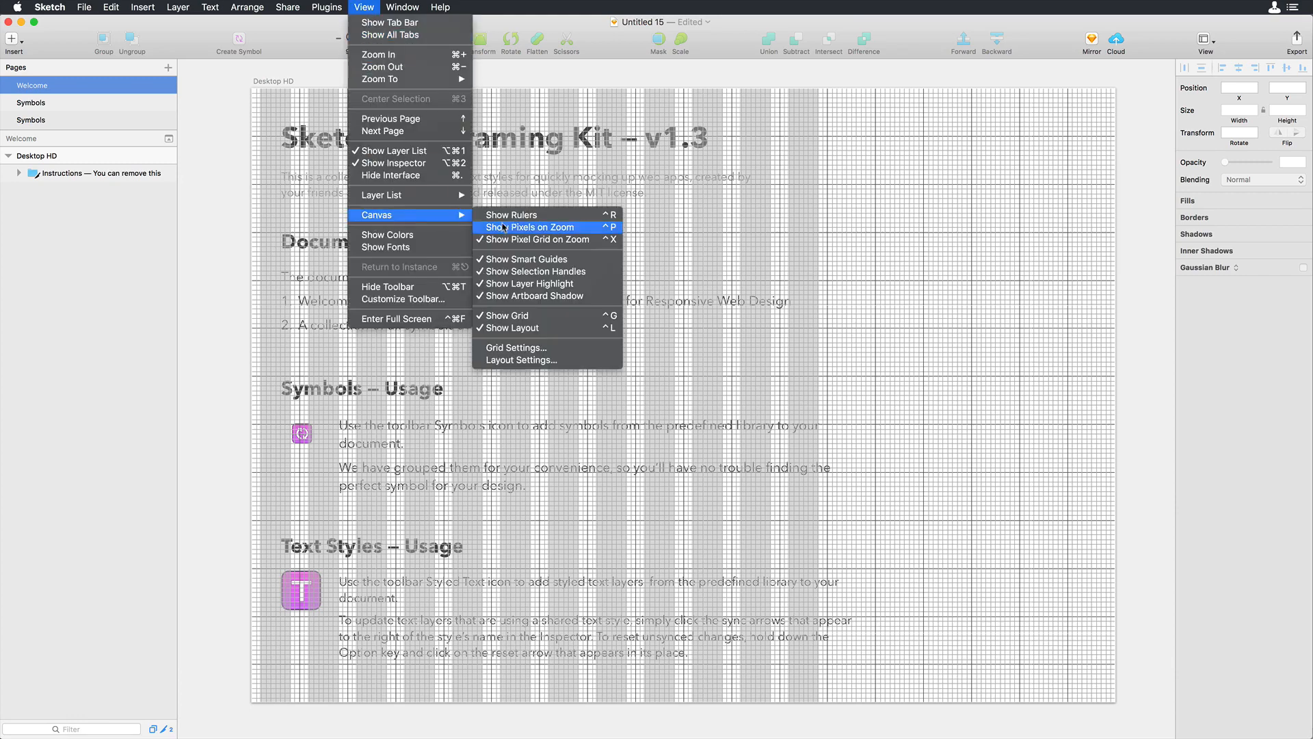
pyautogui.click(548, 348)
pyautogui.click(681, 111)
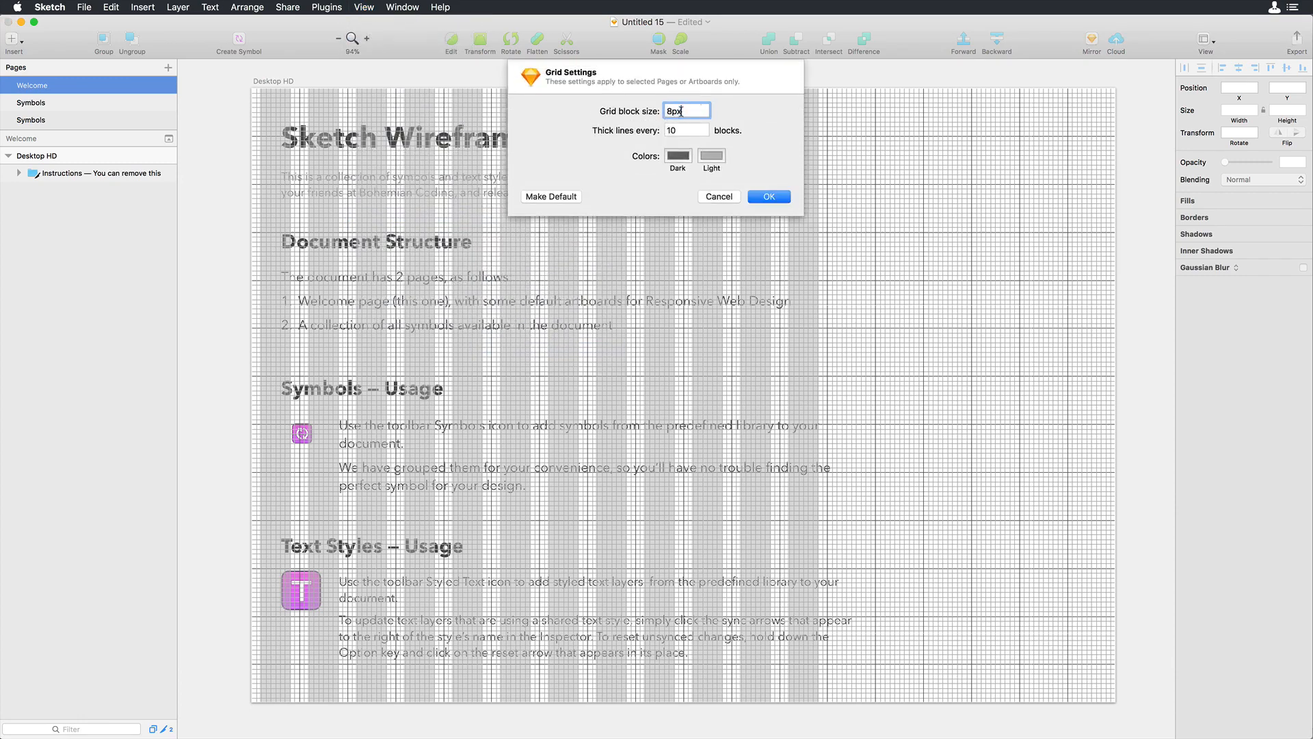
# Step: Try different grid block sizes, finish at 8px and apply the grid settings
pyautogui.press('Down')
pyautogui.press('Down')
pyautogui.press('Down')
pyautogui.press('Up')
pyautogui.press('Up')
pyautogui.press('Up')
pyautogui.press('Up')
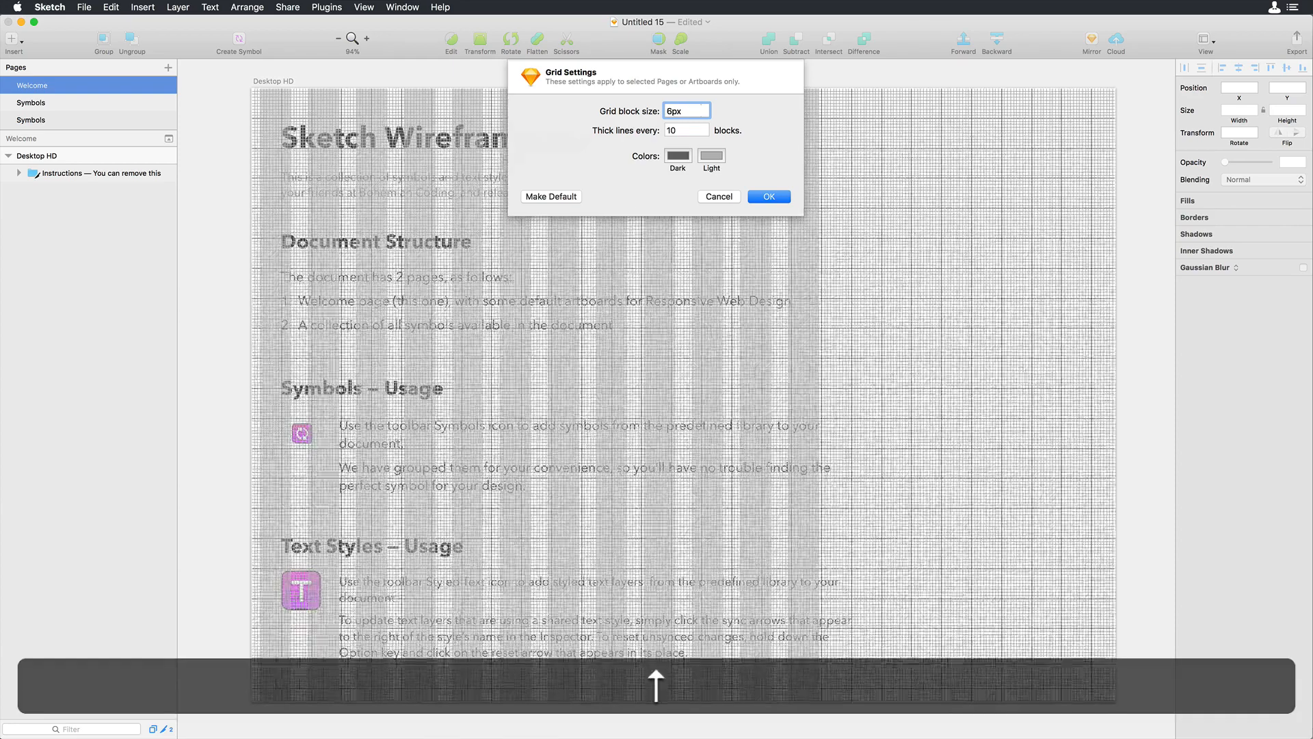
pyautogui.press('Down')
pyautogui.press('Down')
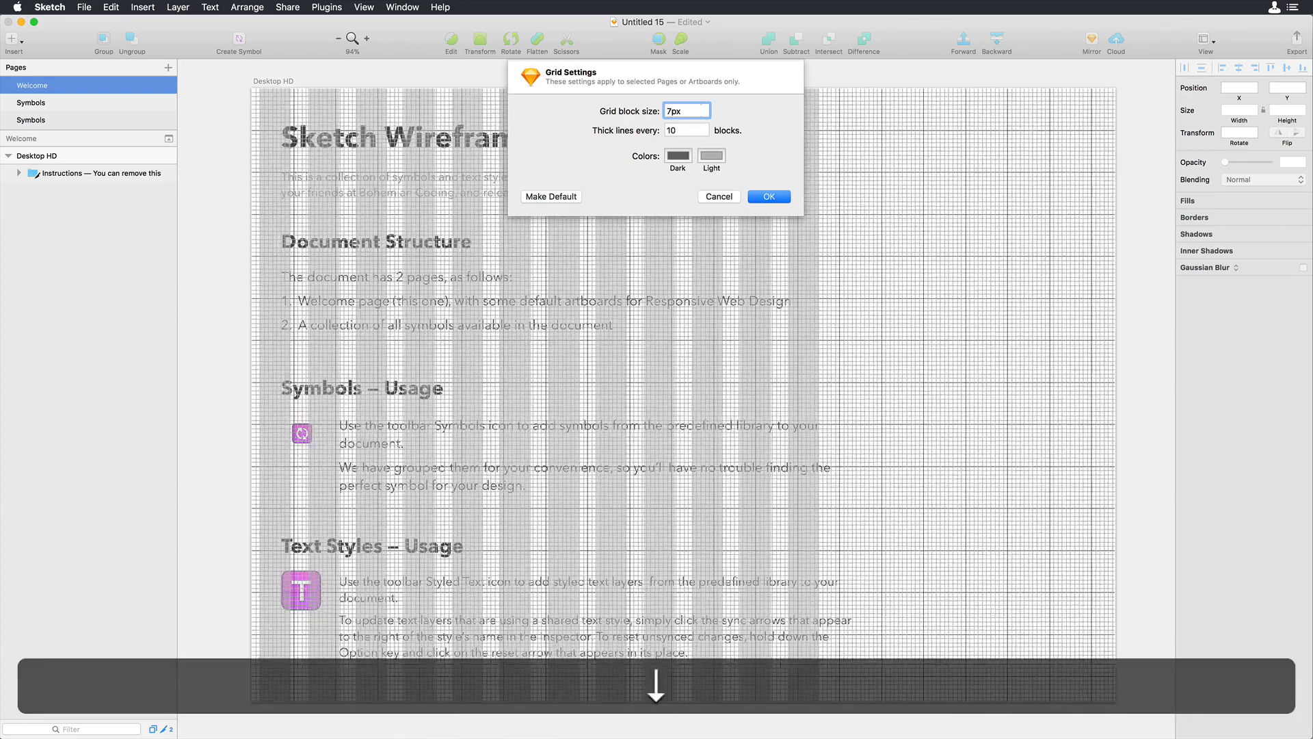
pyautogui.press('Up')
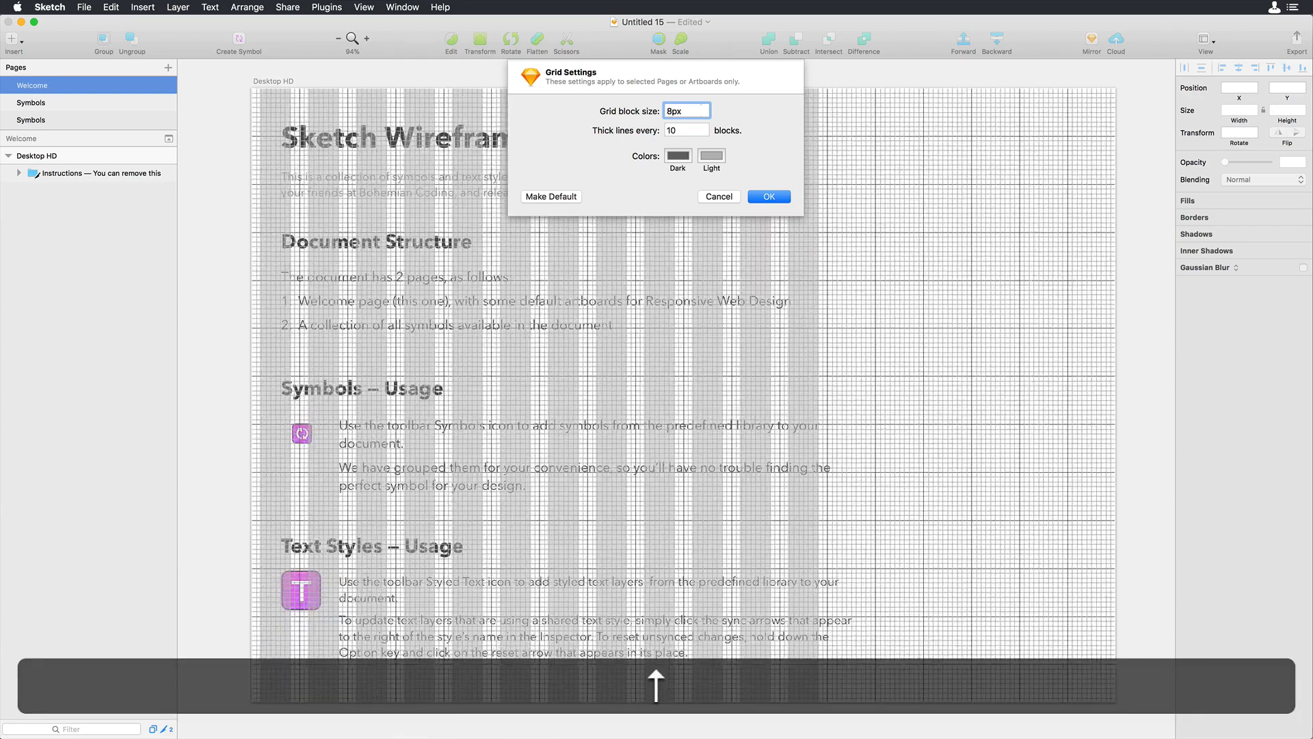
pyautogui.click(778, 200)
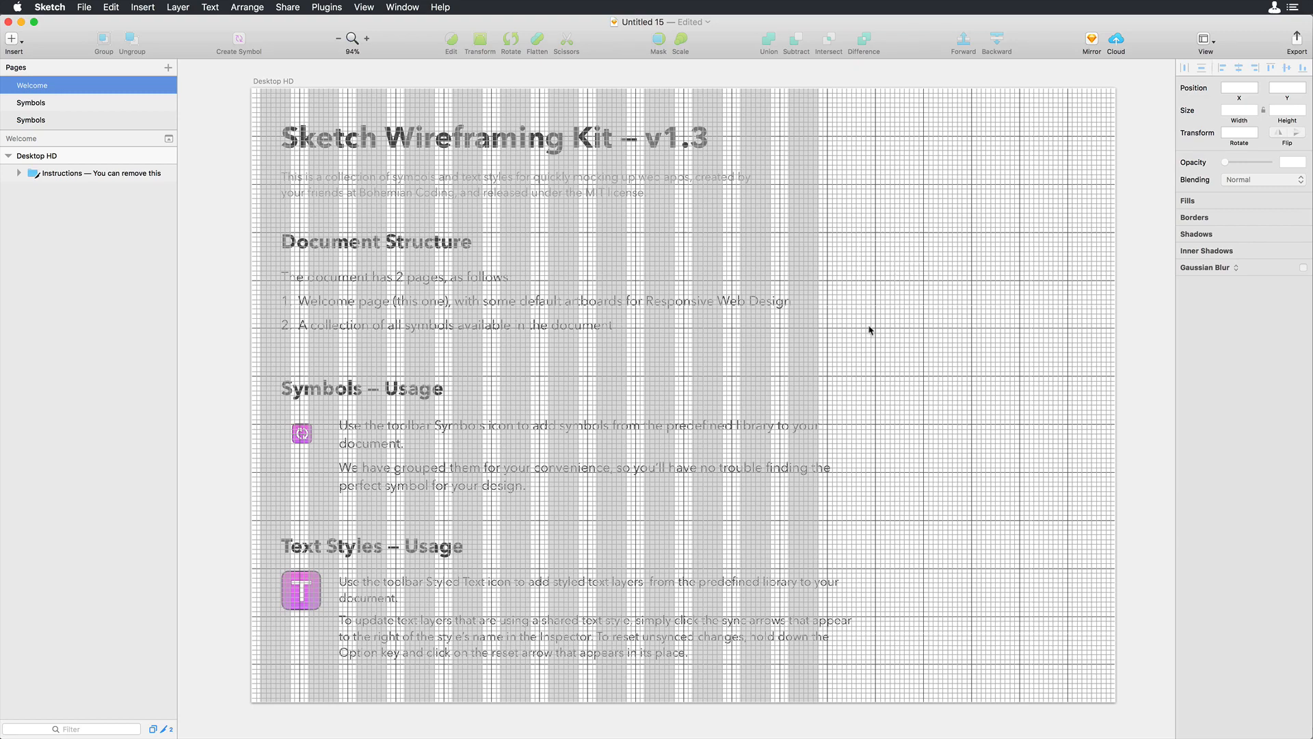
# Step: Hide the column layout and the square grid on the artboard
pyautogui.hotkey('ctrl', 'l')
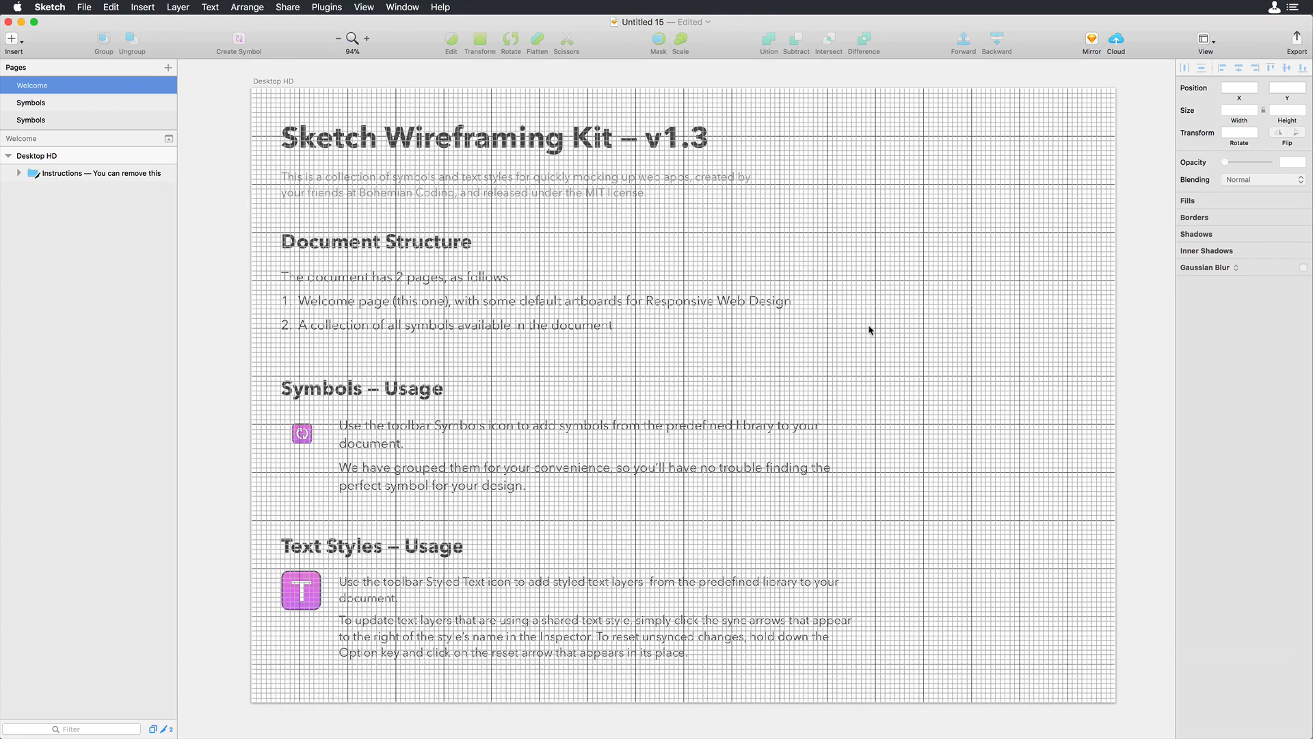
pyautogui.hotkey('ctrl', 'g')
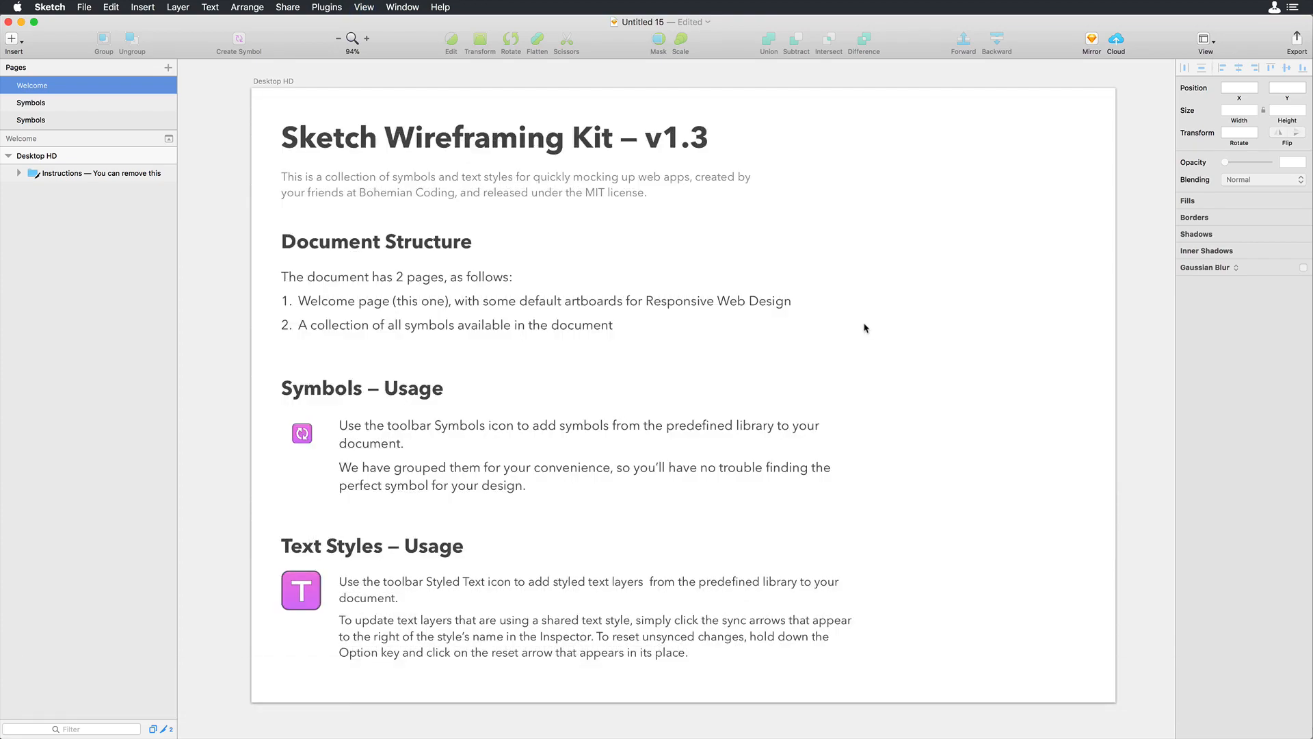
# Step: Examine the Symbols icon close up with pixel display on zoom switched on and off again
pyautogui.scroll(10, 302, 433)
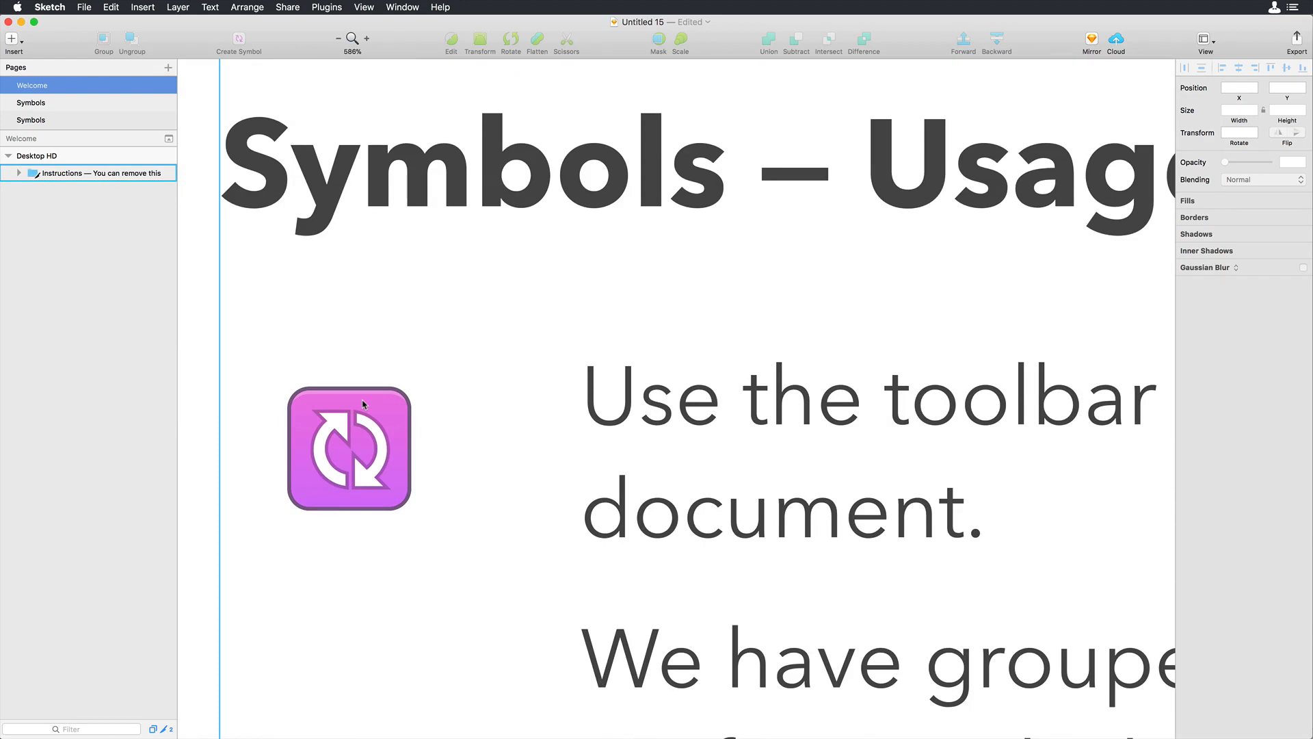
pyautogui.scroll(6, 362, 404)
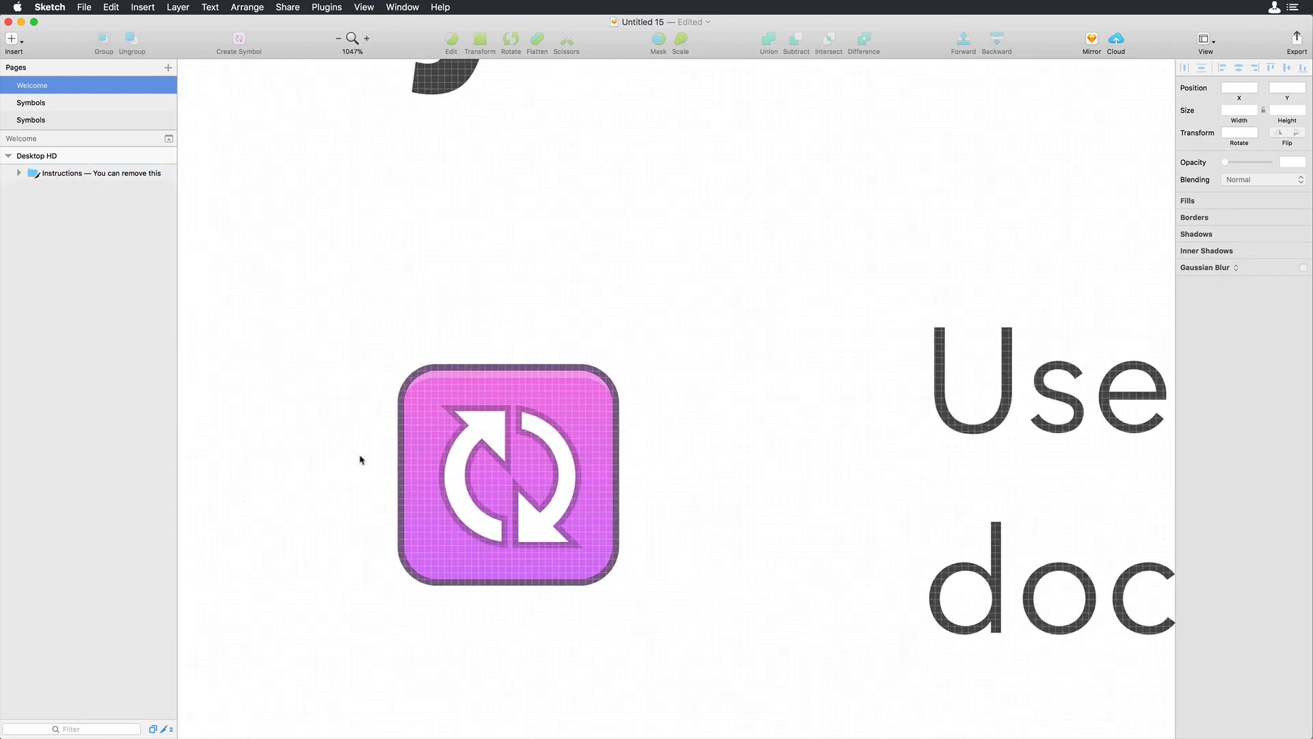
pyautogui.hotkey('ctrl', 'p')
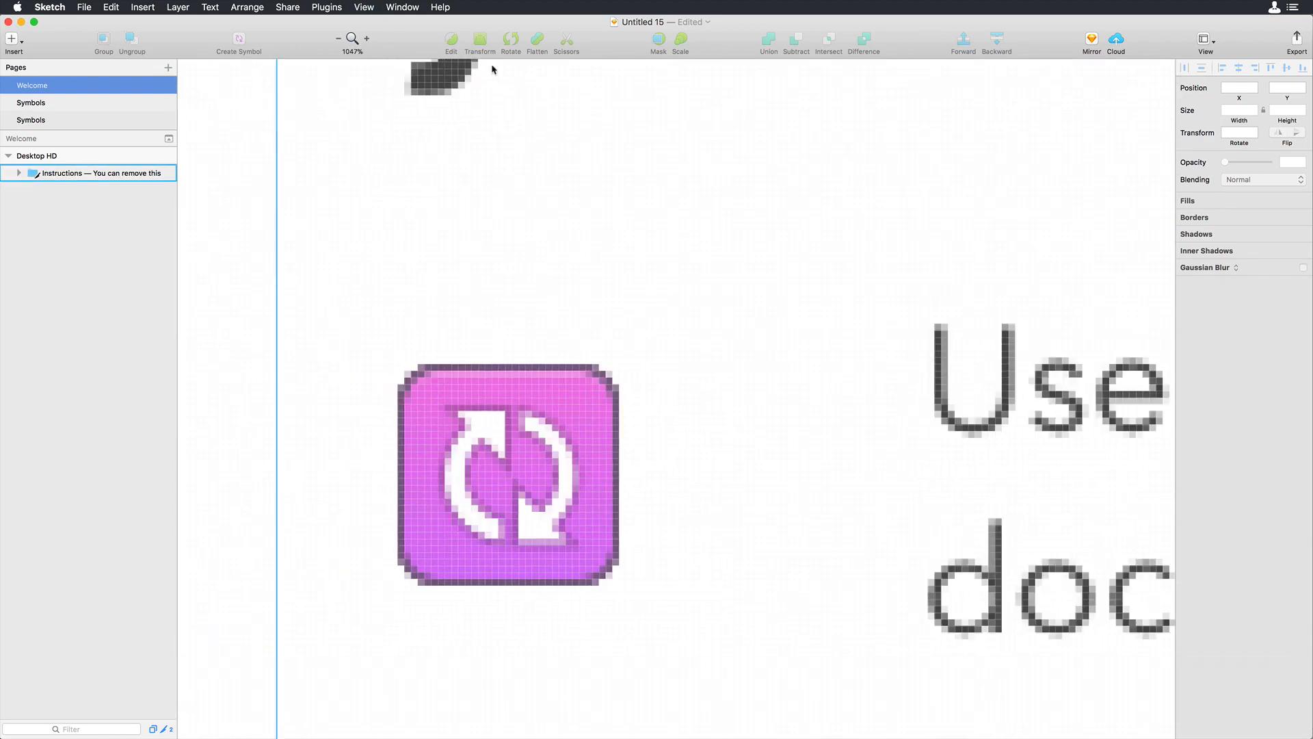
pyautogui.click(749, 582)
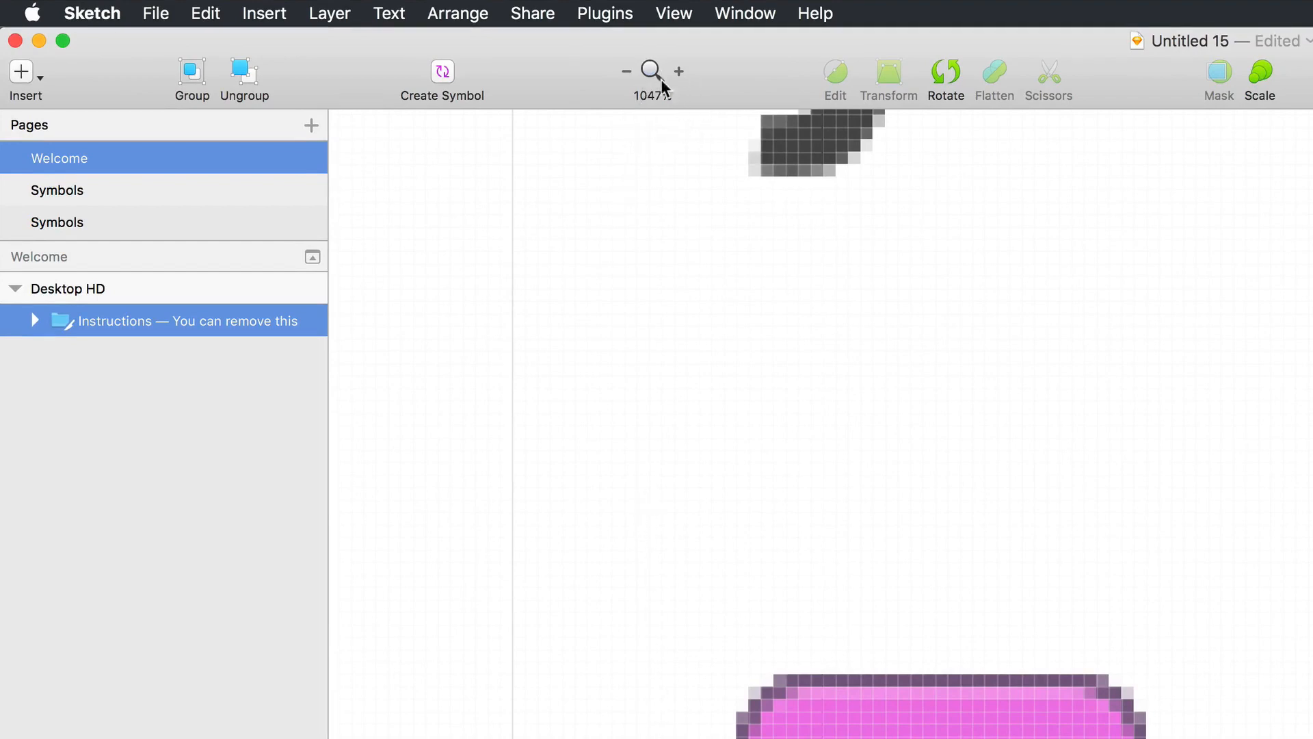
pyautogui.hotkey('ctrl', 'p')
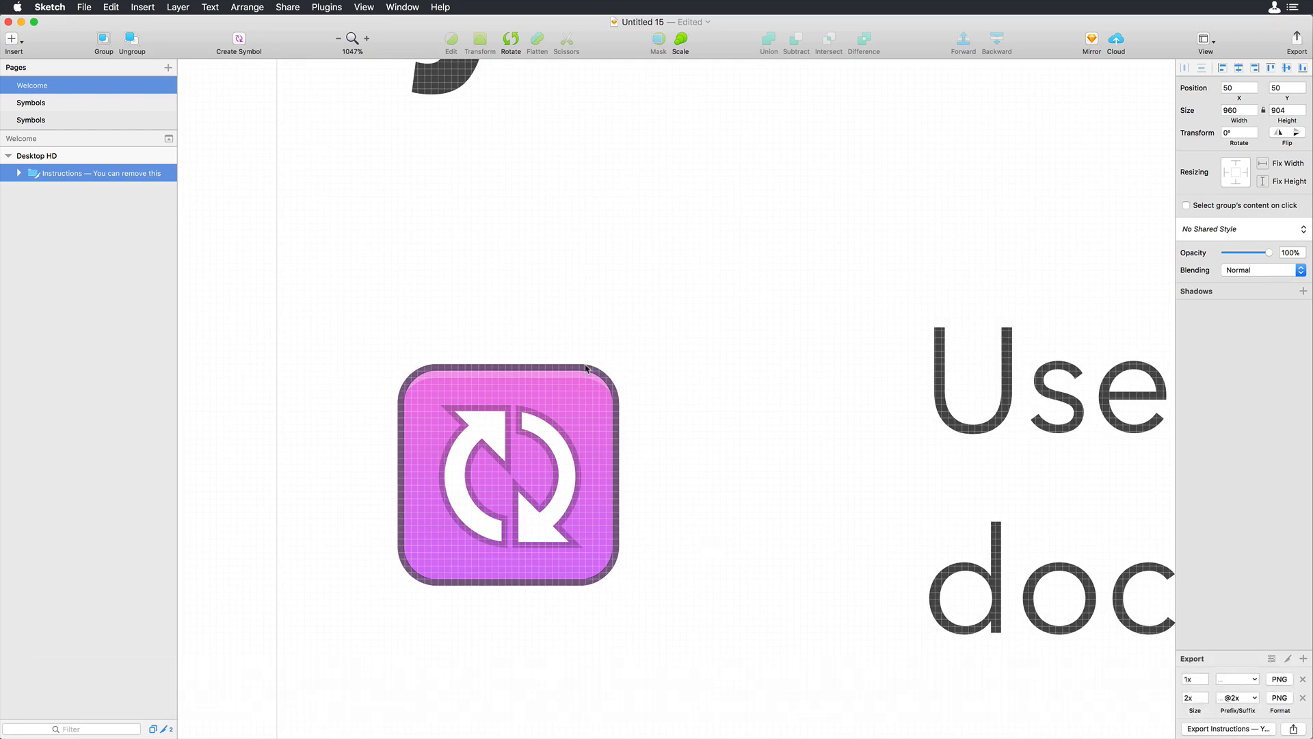
# Step: Scale the Symbols Icon group to a width of 66 px with the Scale command and deselect it
pyautogui.doubleClick(585, 370)
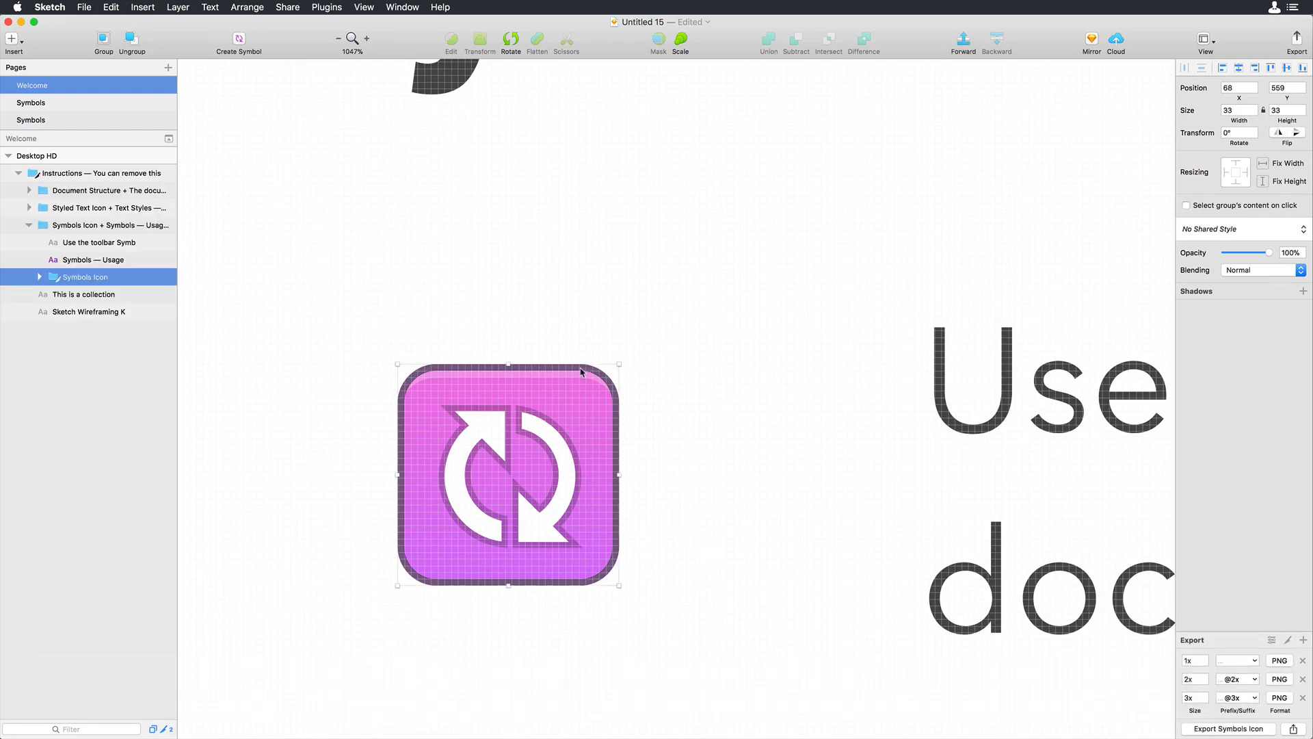
pyautogui.press('super+k')
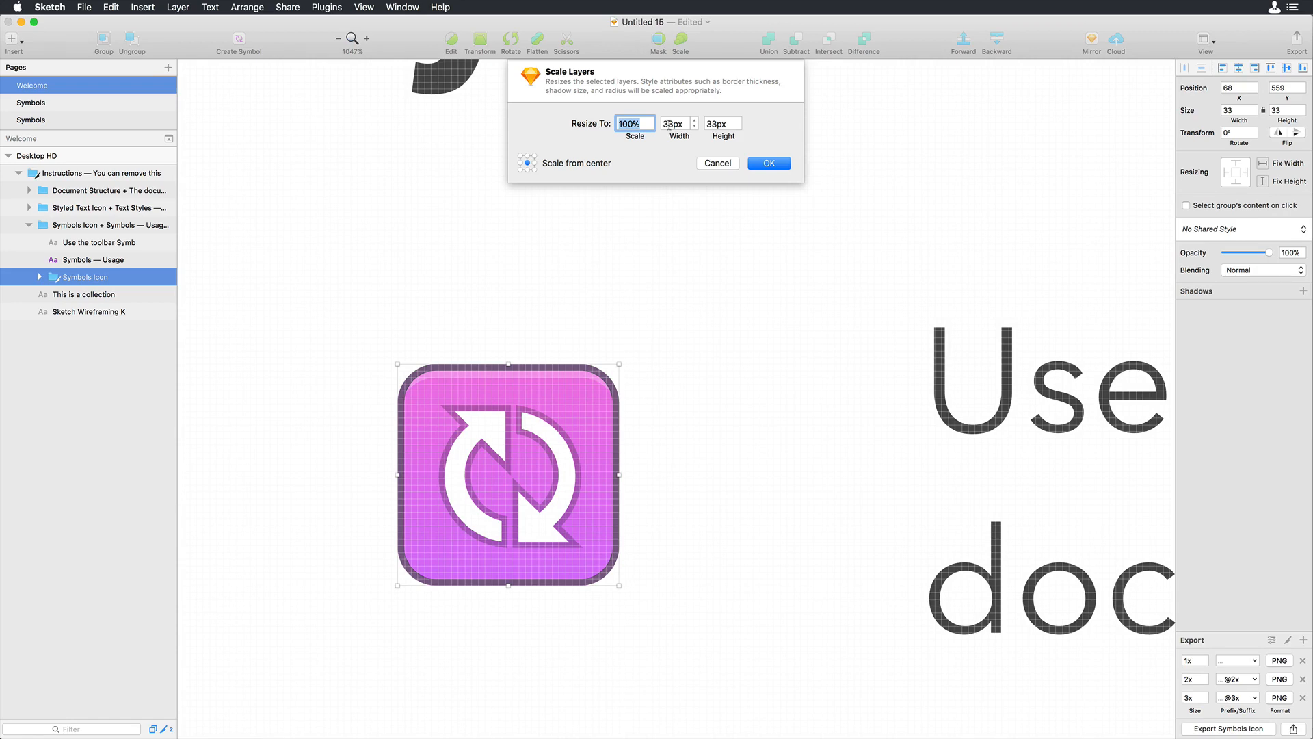
pyautogui.press('Tab')
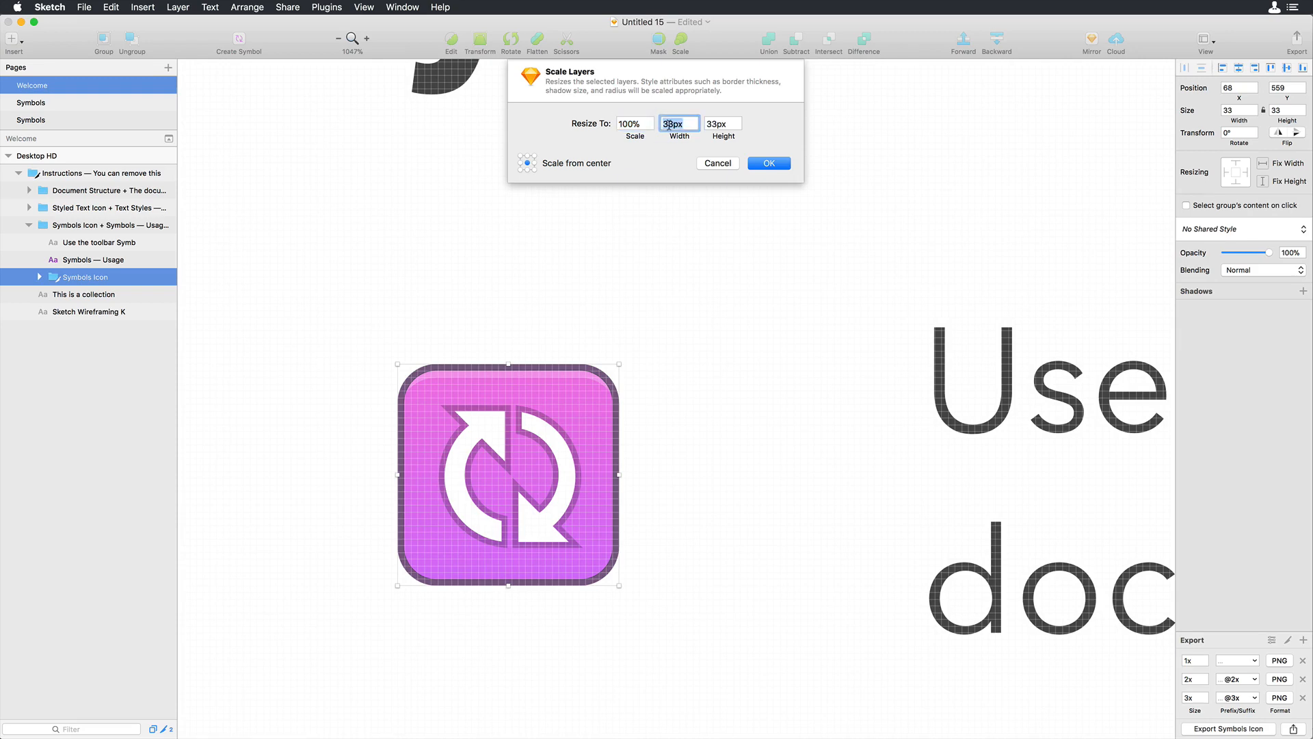
pyautogui.write('66')
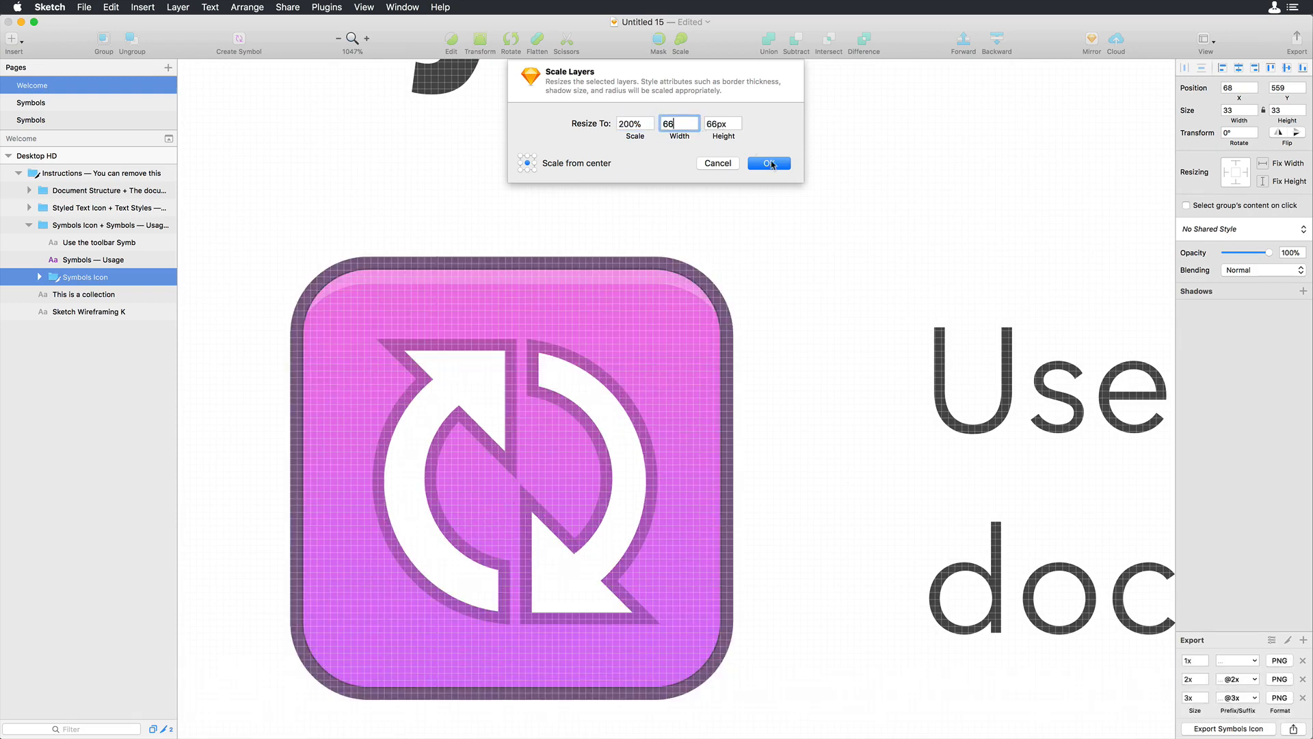
pyautogui.click(769, 163)
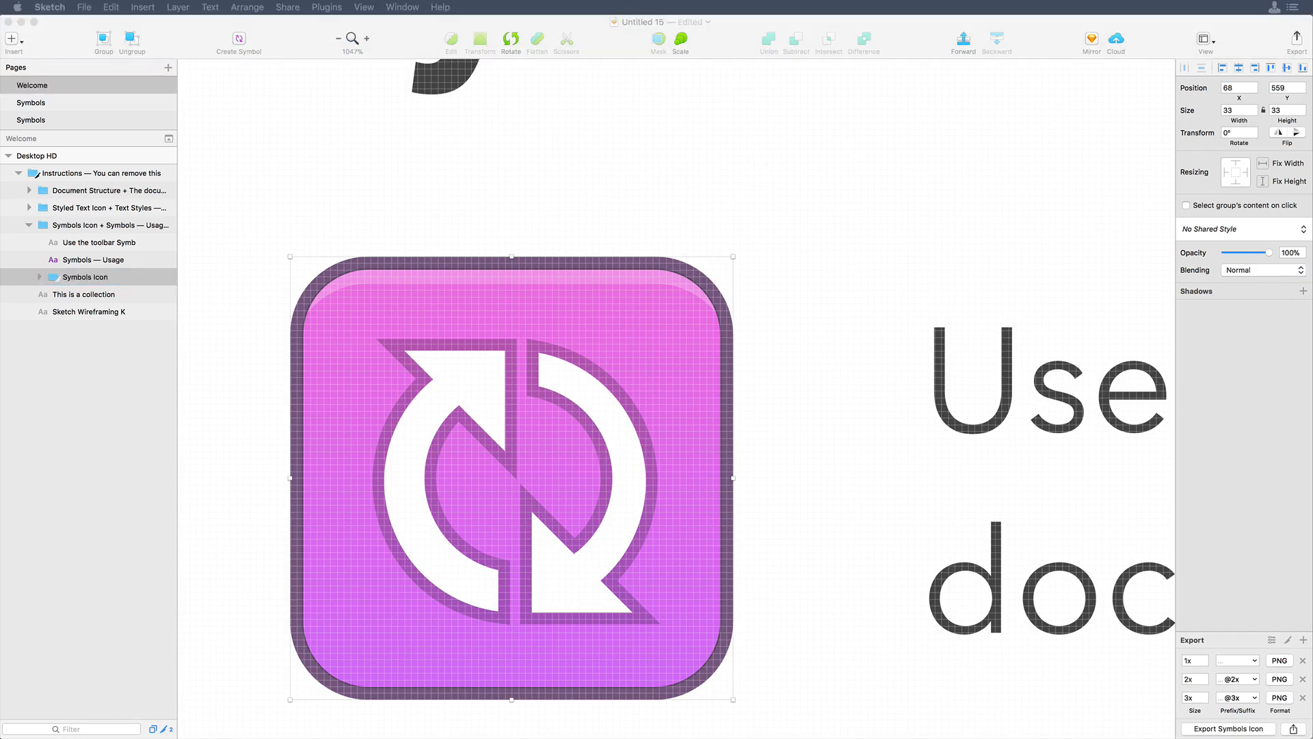
pyautogui.click(791, 387)
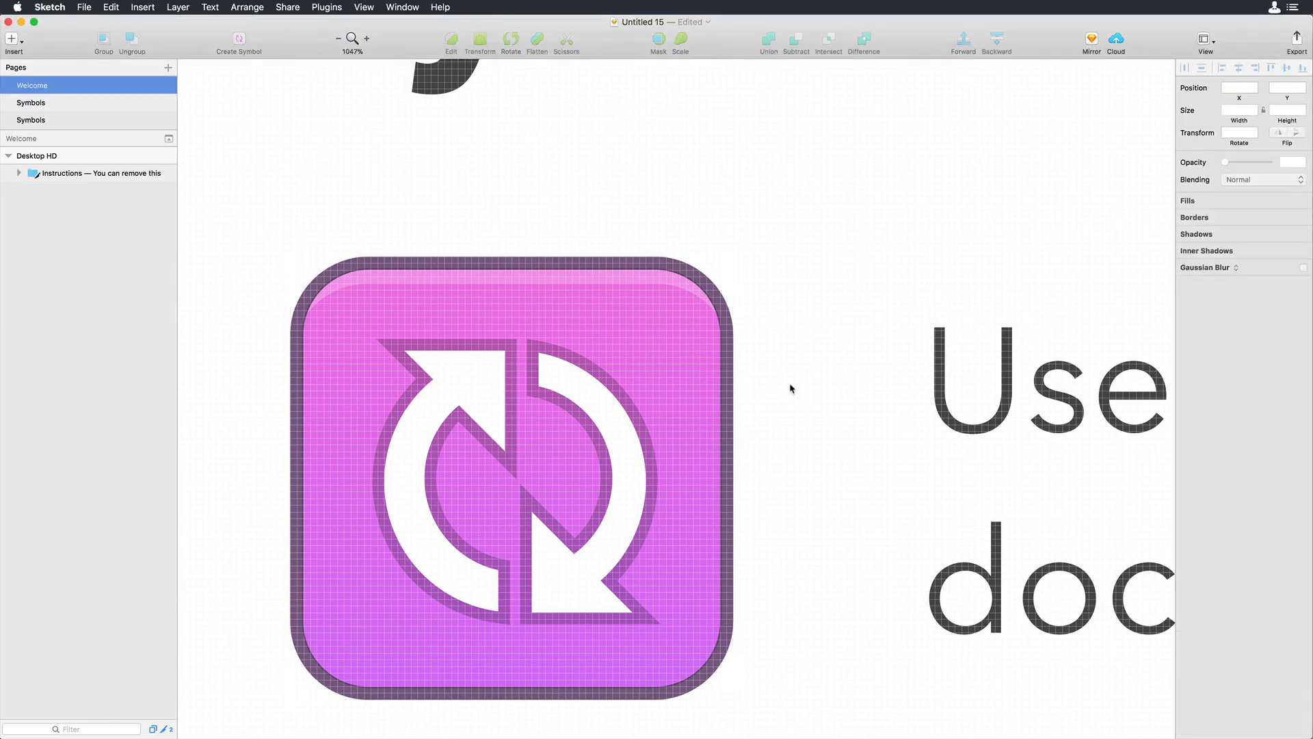
# Step: Select the background rectangle inside the Symbols Icon group and make it exportable as a 1x PNG
pyautogui.scroll(-5, 739, 369)
pyautogui.scroll(-10, 739, 370)
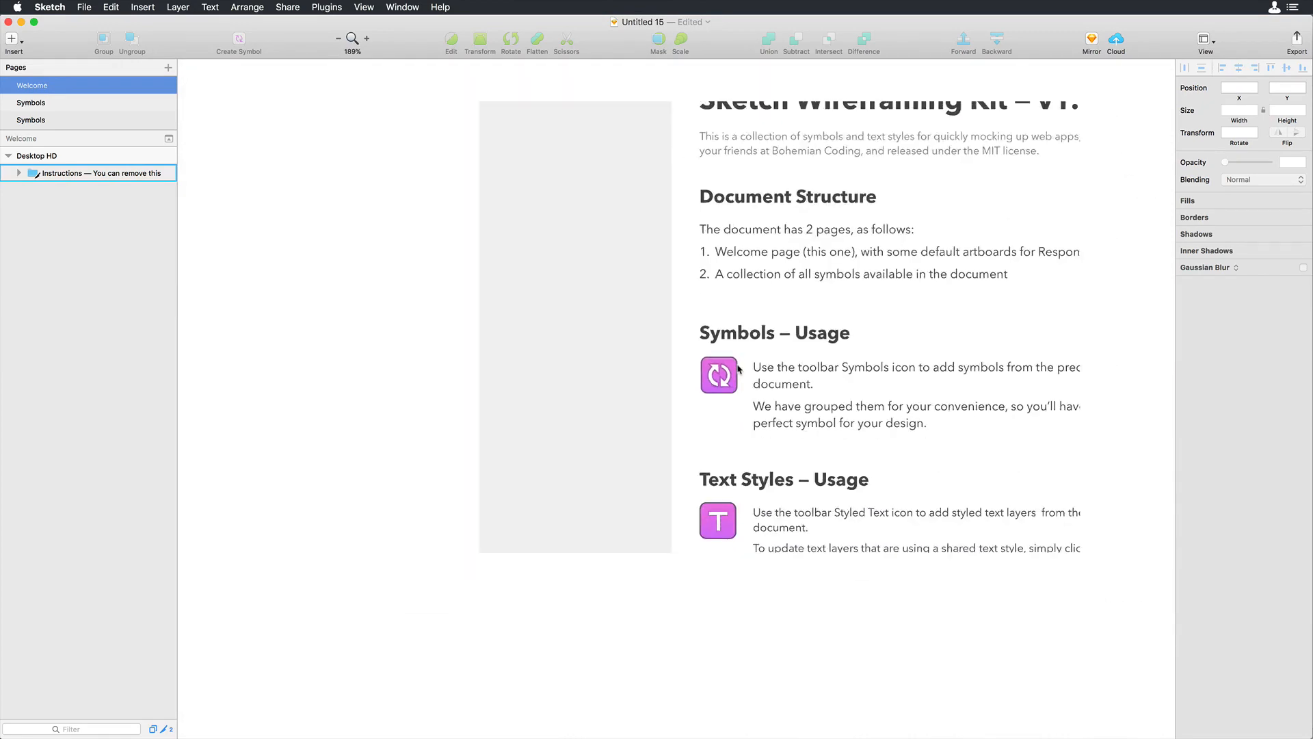
pyautogui.hscroll(2, 737, 370)
pyautogui.scroll(-1, 738, 369)
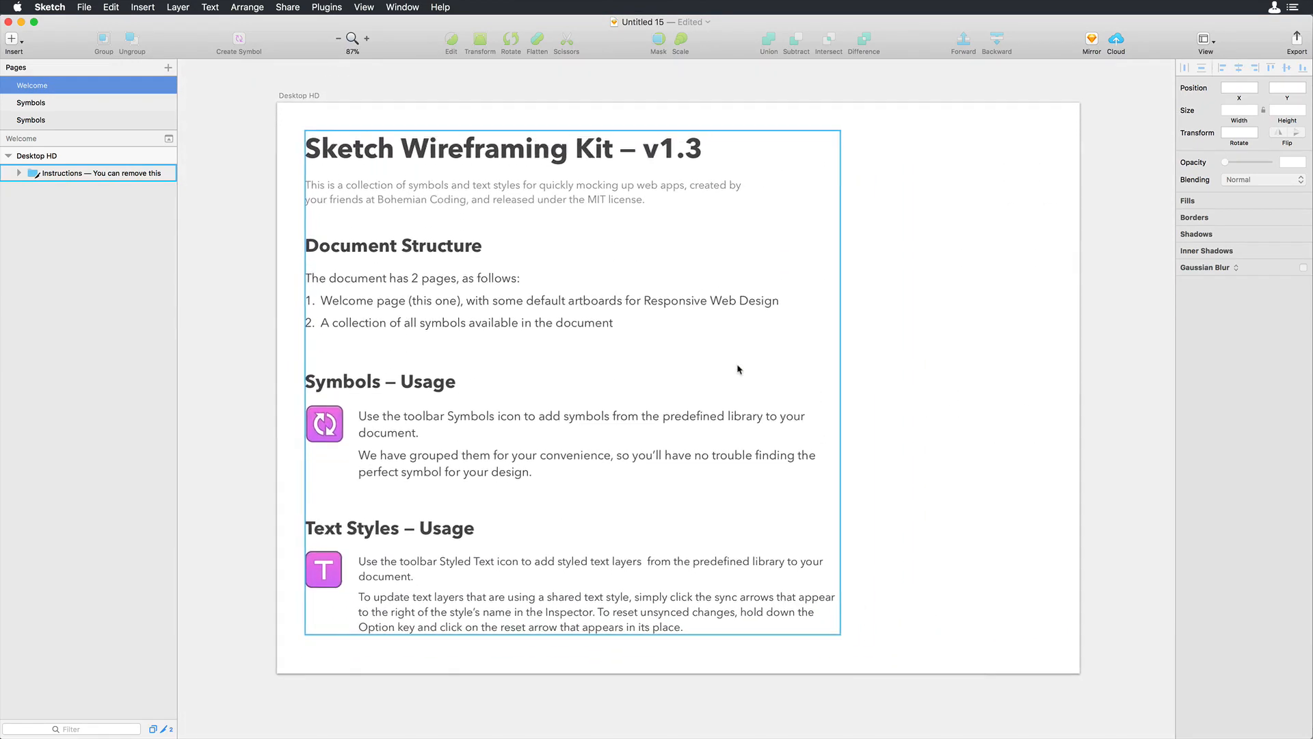
pyautogui.tripleClick(338, 434)
pyautogui.doubleClick(339, 438)
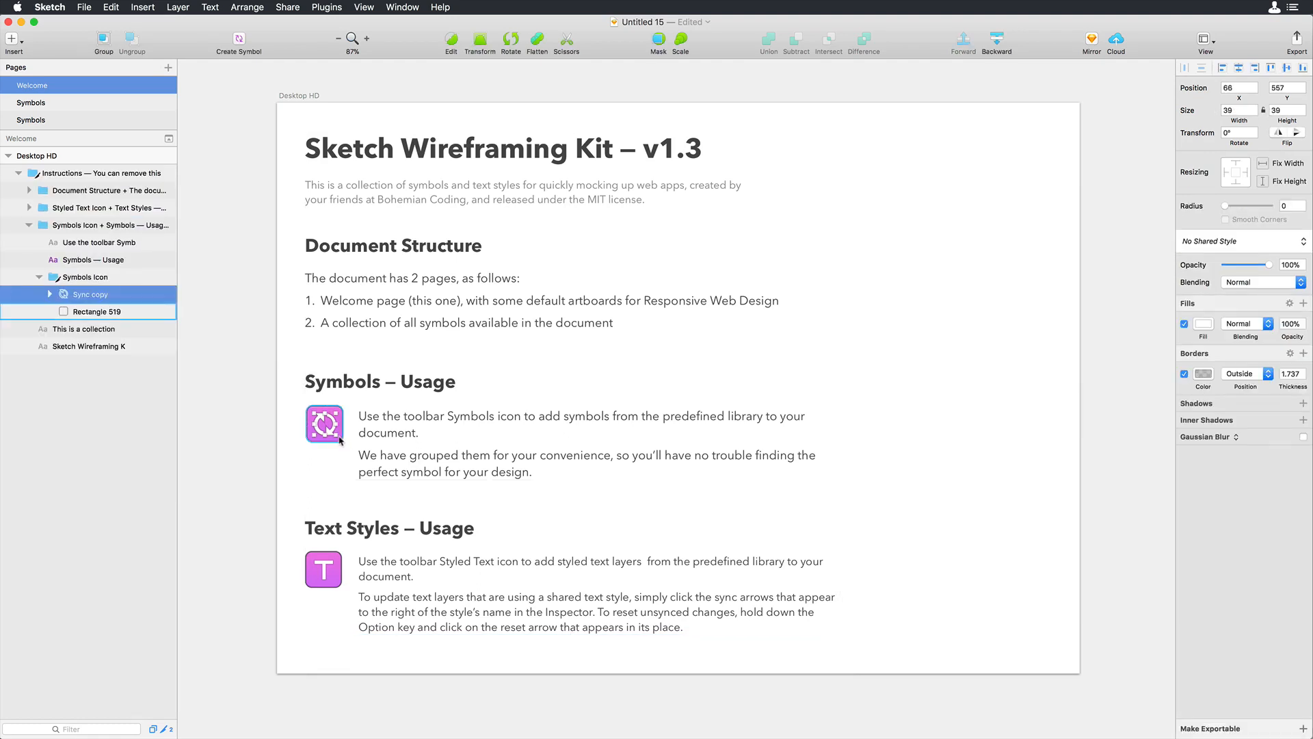
pyautogui.click(340, 438)
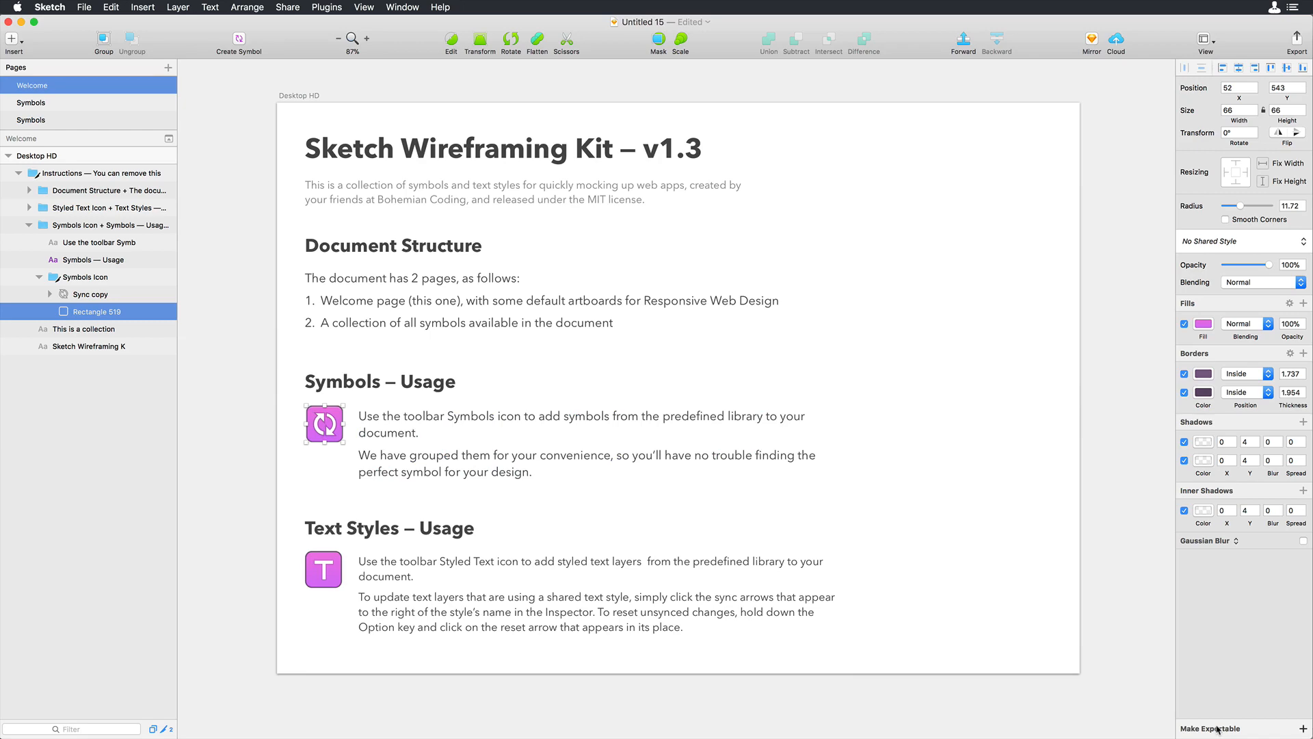
pyautogui.click(1218, 730)
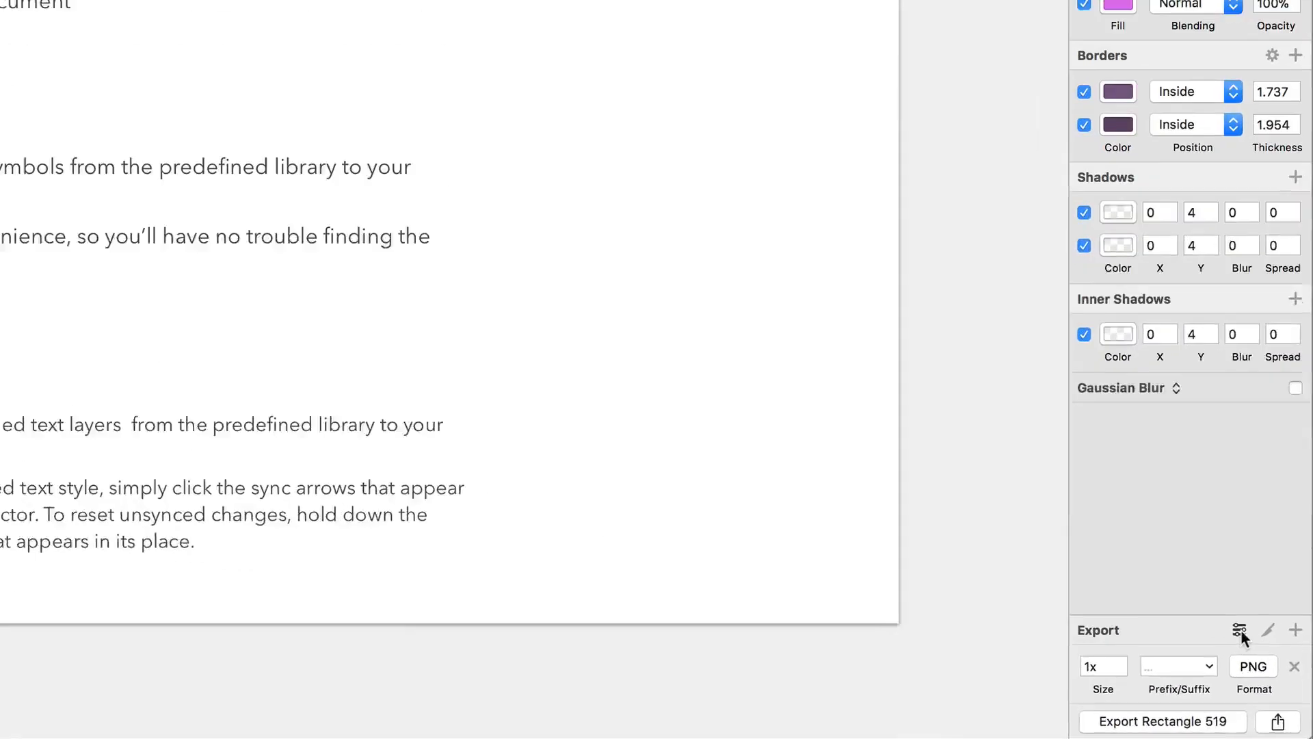
# Step: Apply an export preset to the background rectangle of the Symbols Icon
pyautogui.click(1241, 631)
pyautogui.click(1208, 676)
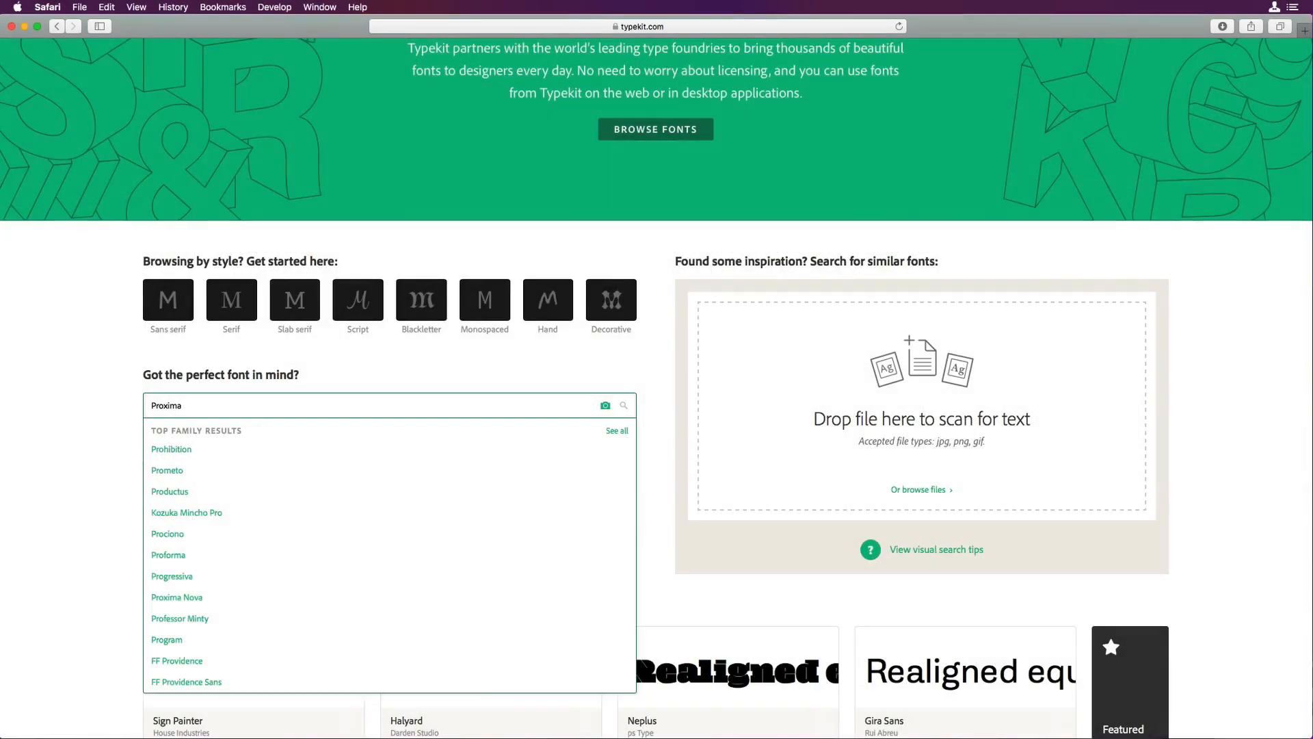
# Step: Look through the font families suggested for Proxima on the Typekit website
pyautogui.press('Down')
pyautogui.press('Down')
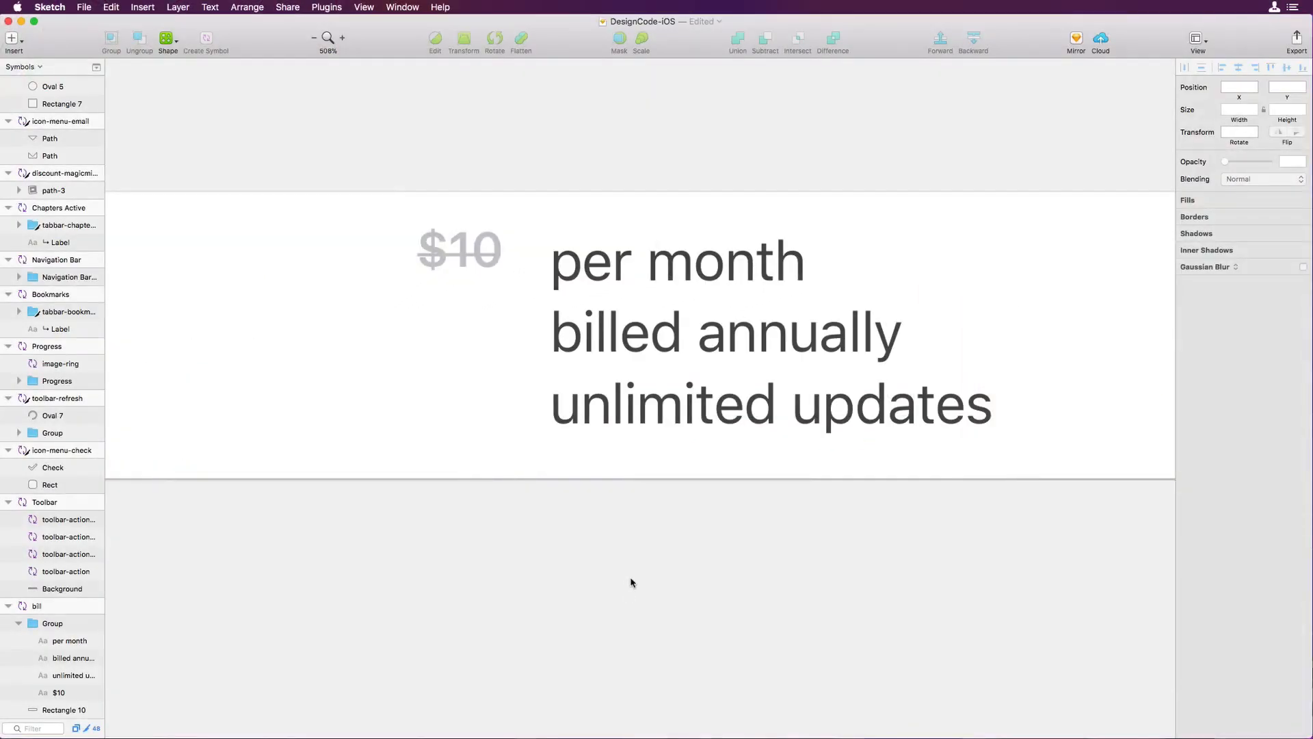
# Step: Add a text layer reading $7 just below the bill symbol on the Symbols page
pyautogui.press('t')
pyautogui.click(634, 558)
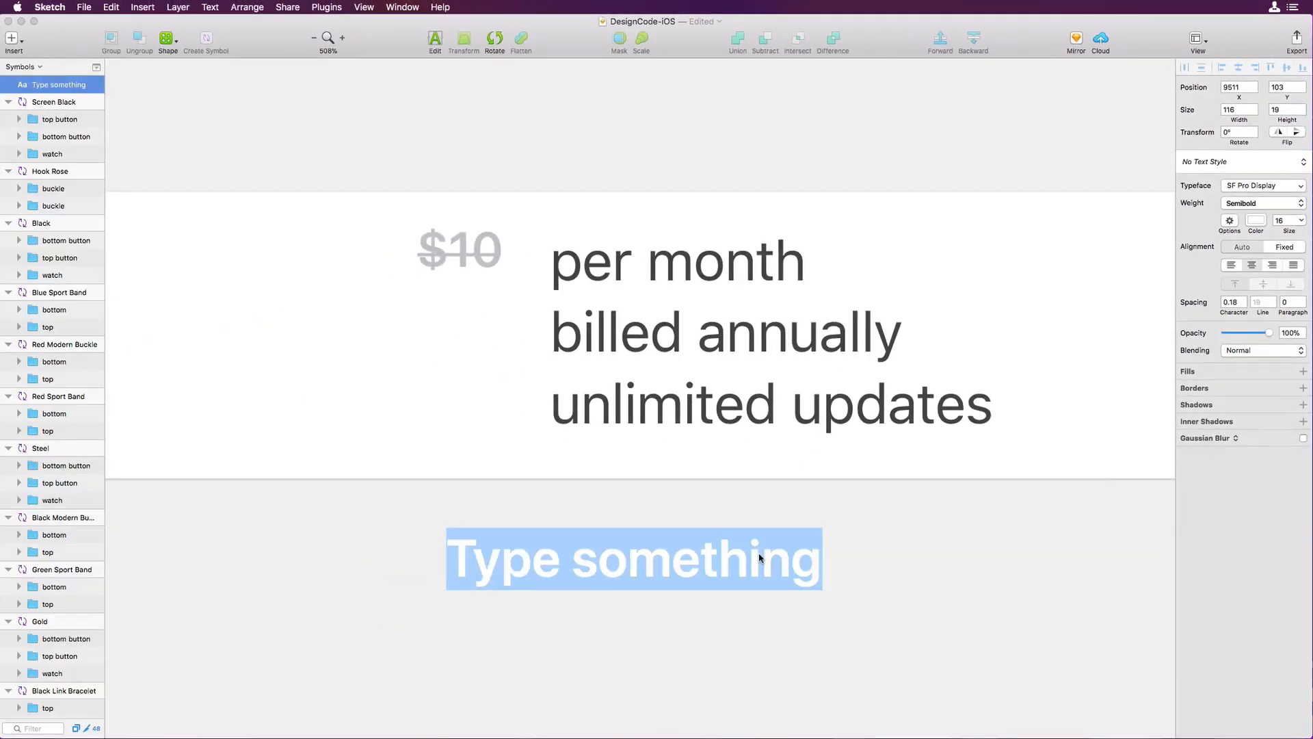
pyautogui.write('$7')
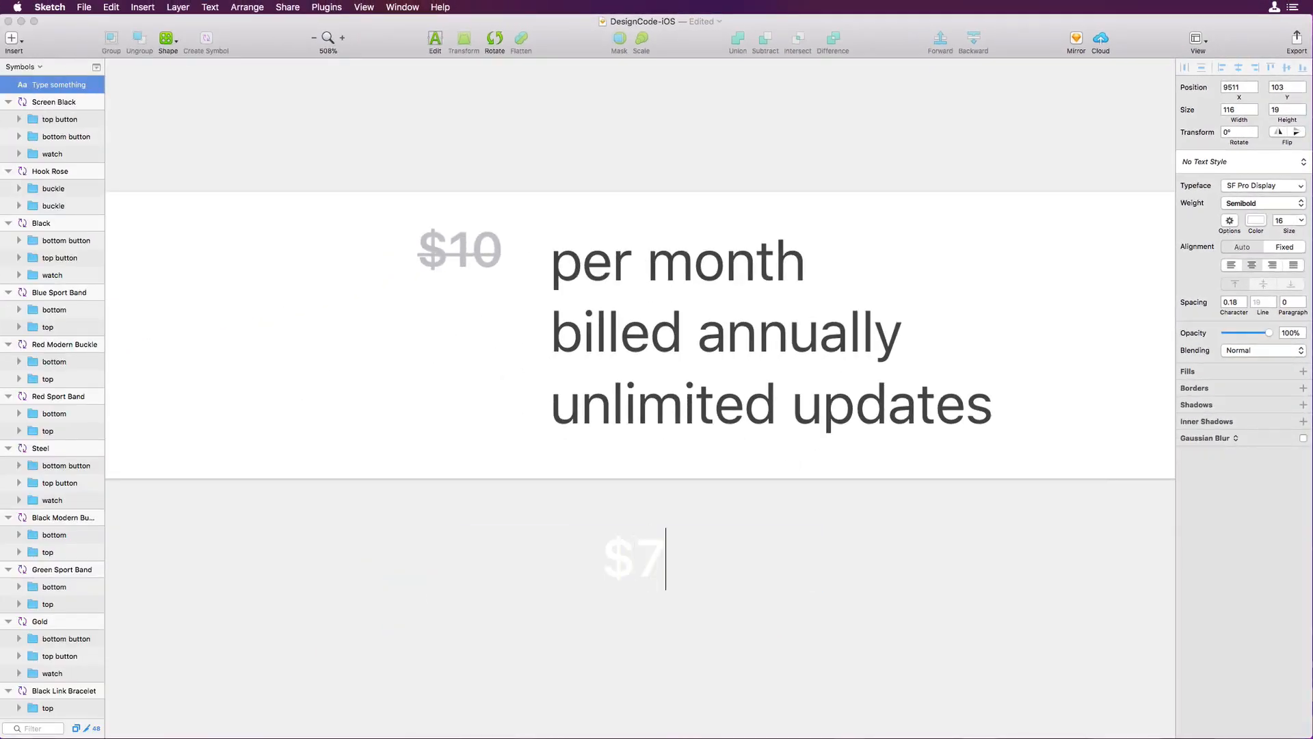
pyautogui.press('Escape')
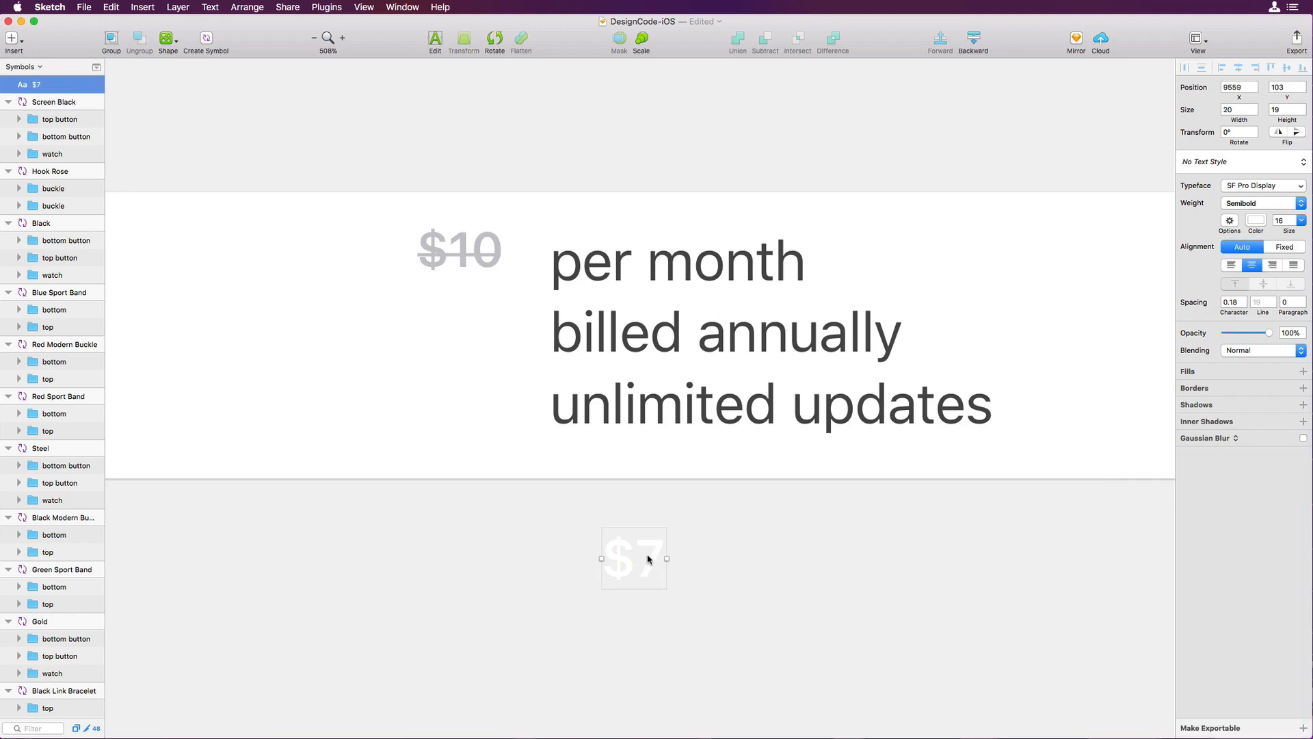
# Step: Apply the # text style to the $7 text and move it beneath the struck-through $10
pyautogui.click(1269, 166)
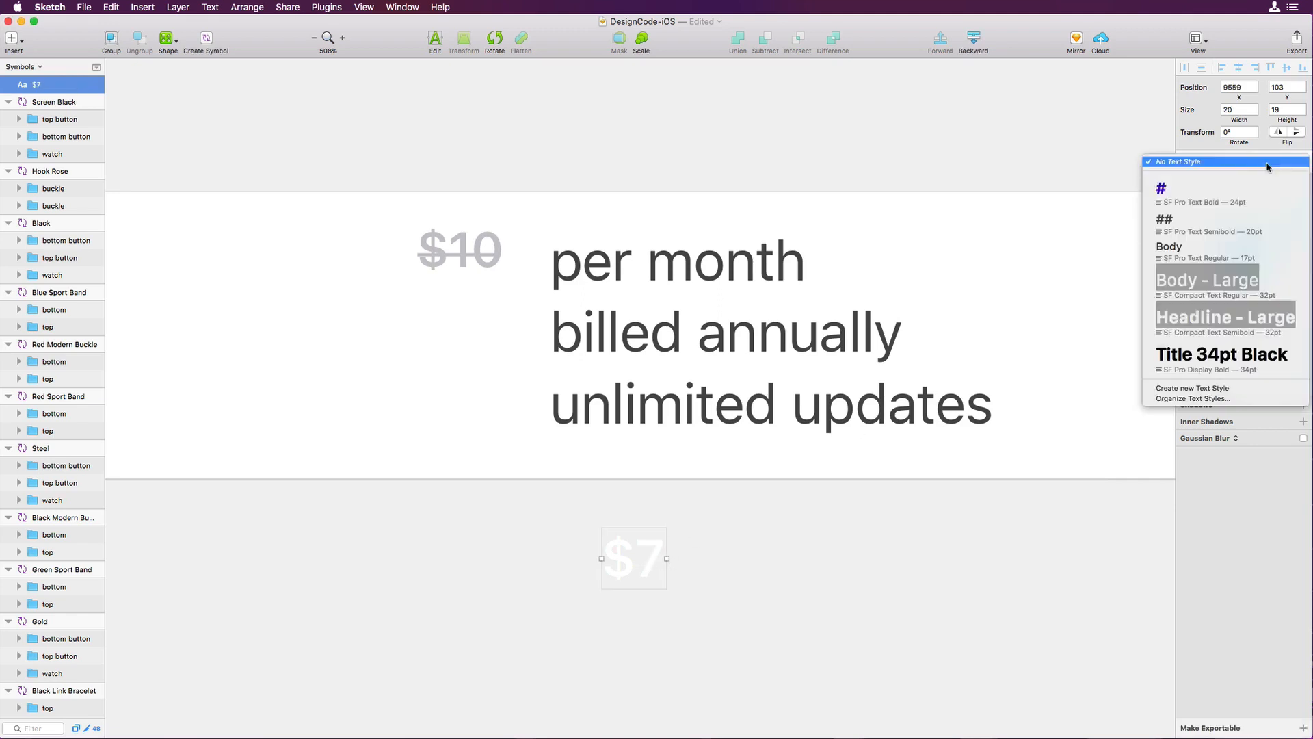
pyautogui.click(1259, 190)
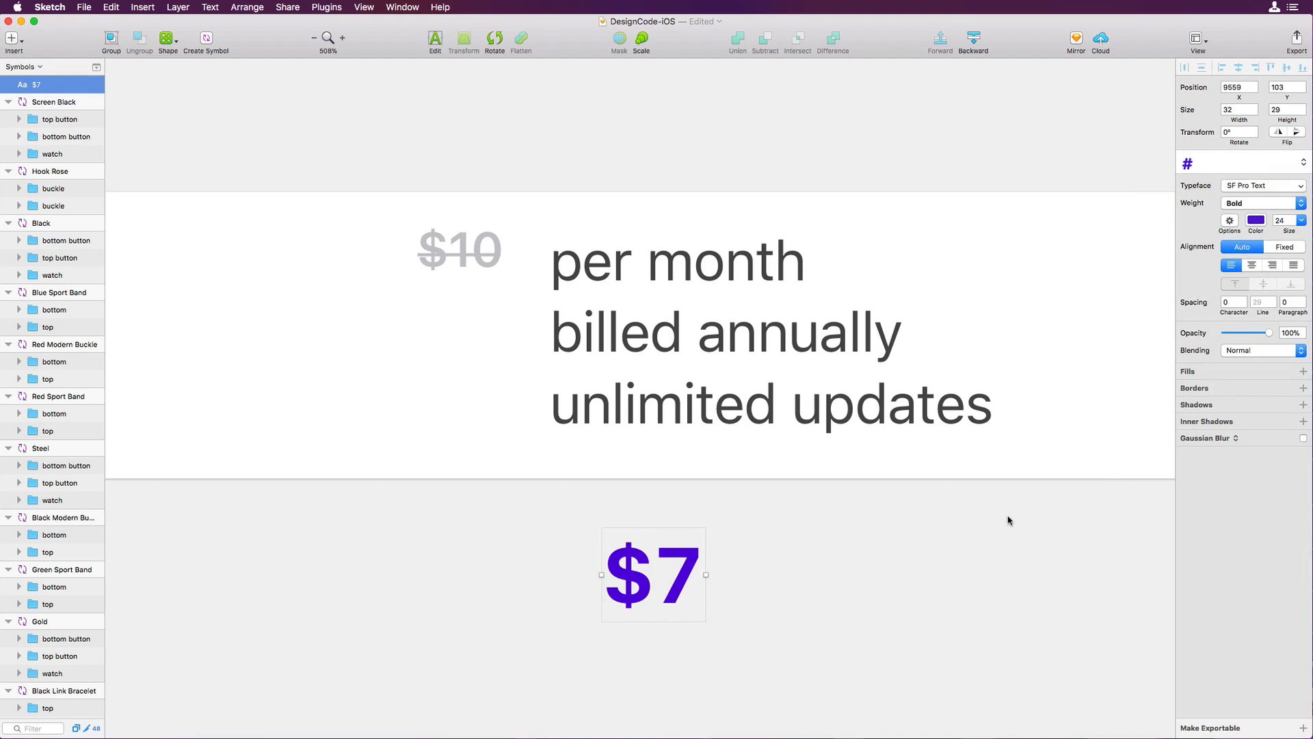
pyautogui.hotkey('ctrl', 'r')
pyautogui.moveTo(676, 573); pyautogui.dragTo(479, 342)
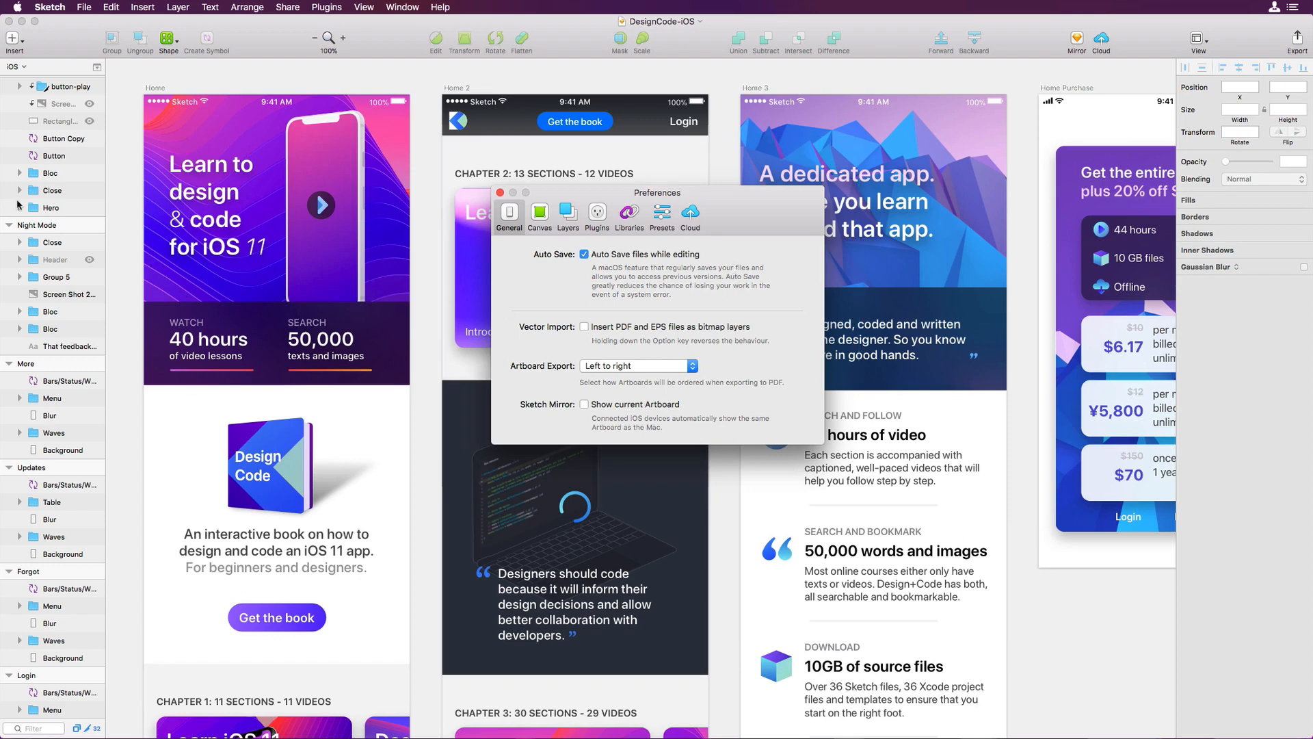
# Step: Browse all saved versions of the DesignCode-iOS document and return to the current document without restoring one
pyautogui.click(75, 6)
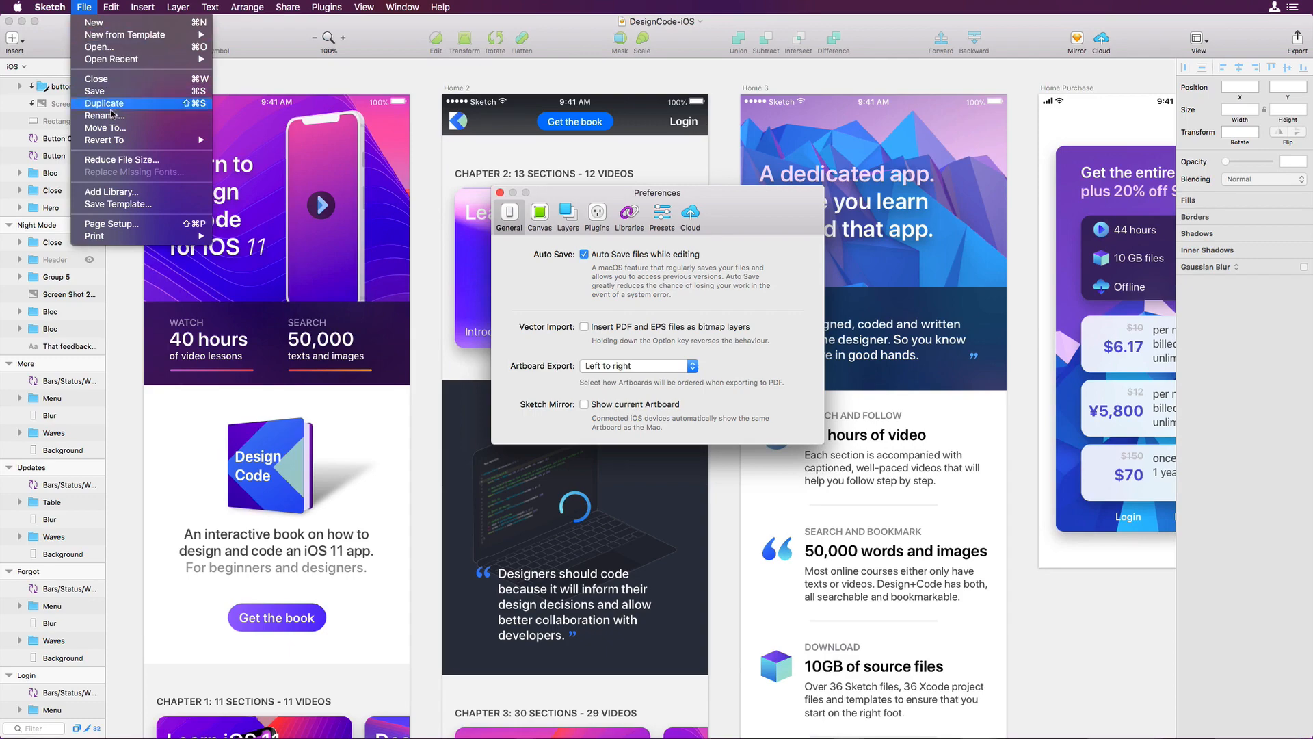
pyautogui.moveTo(117, 143)
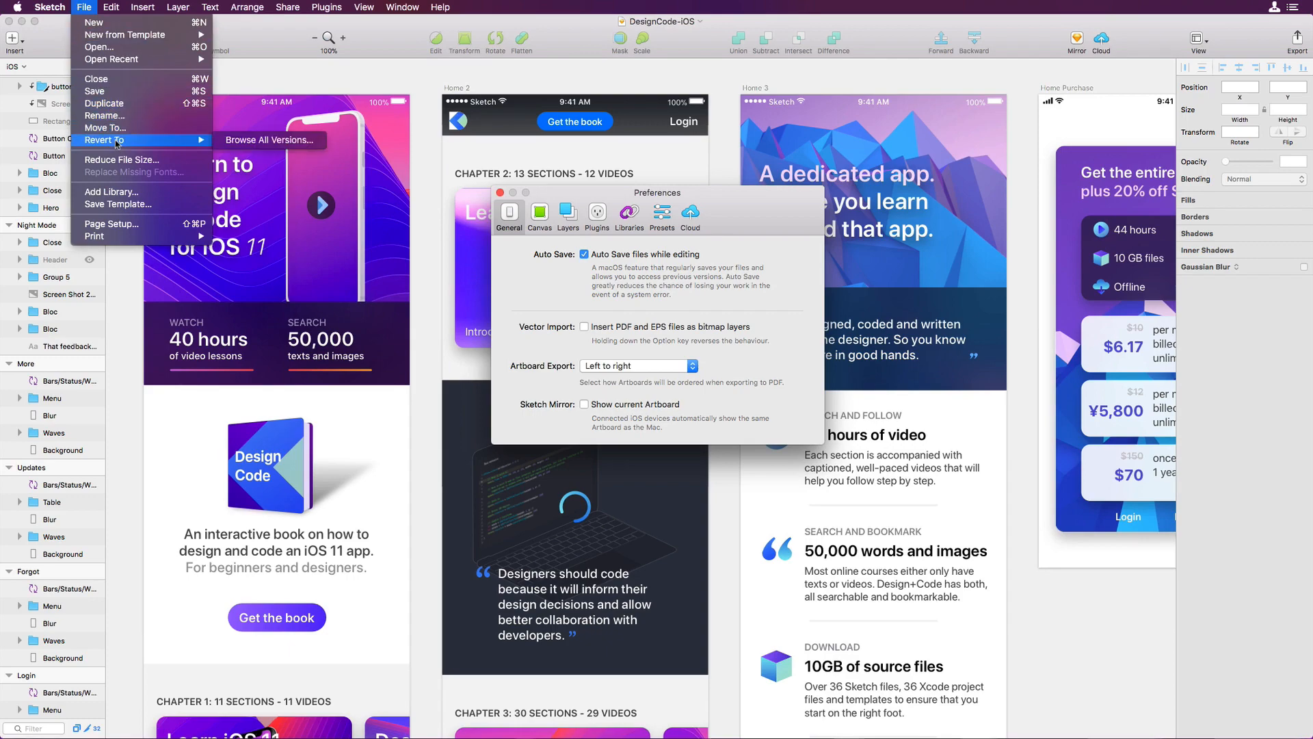
pyautogui.click(237, 141)
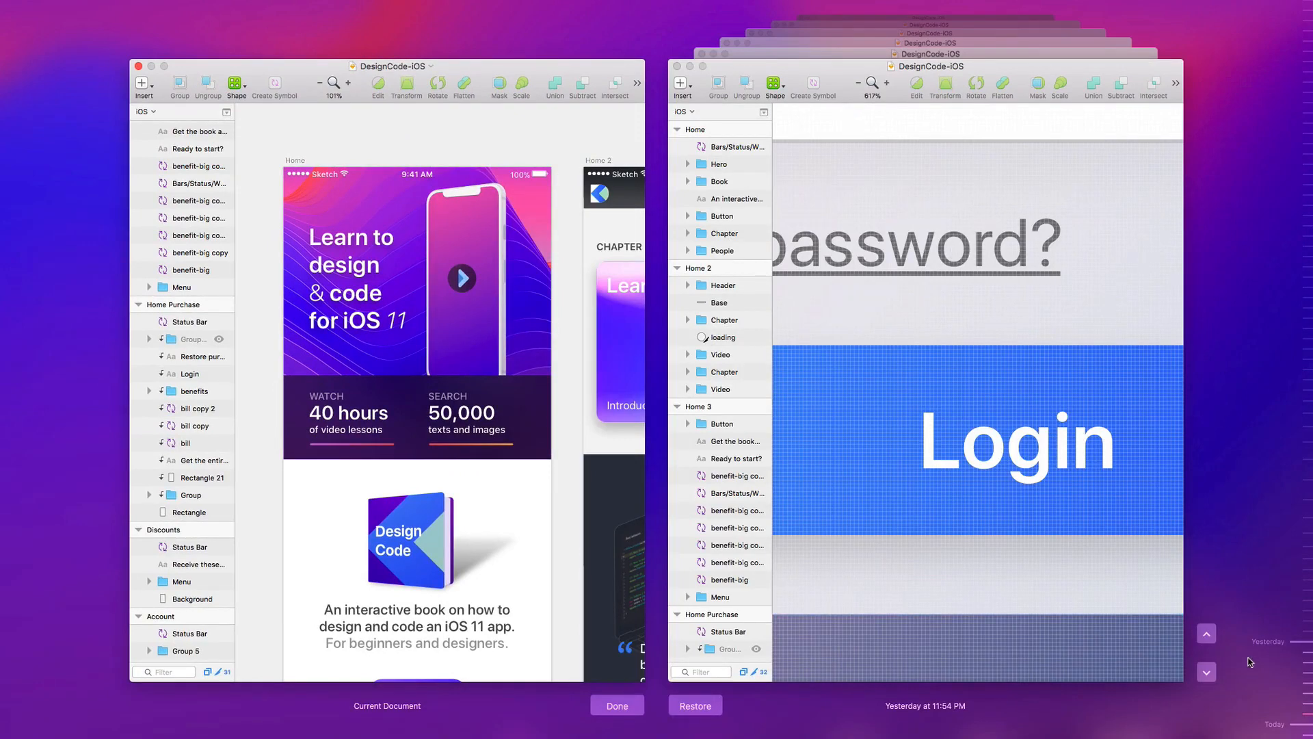
pyautogui.click(613, 706)
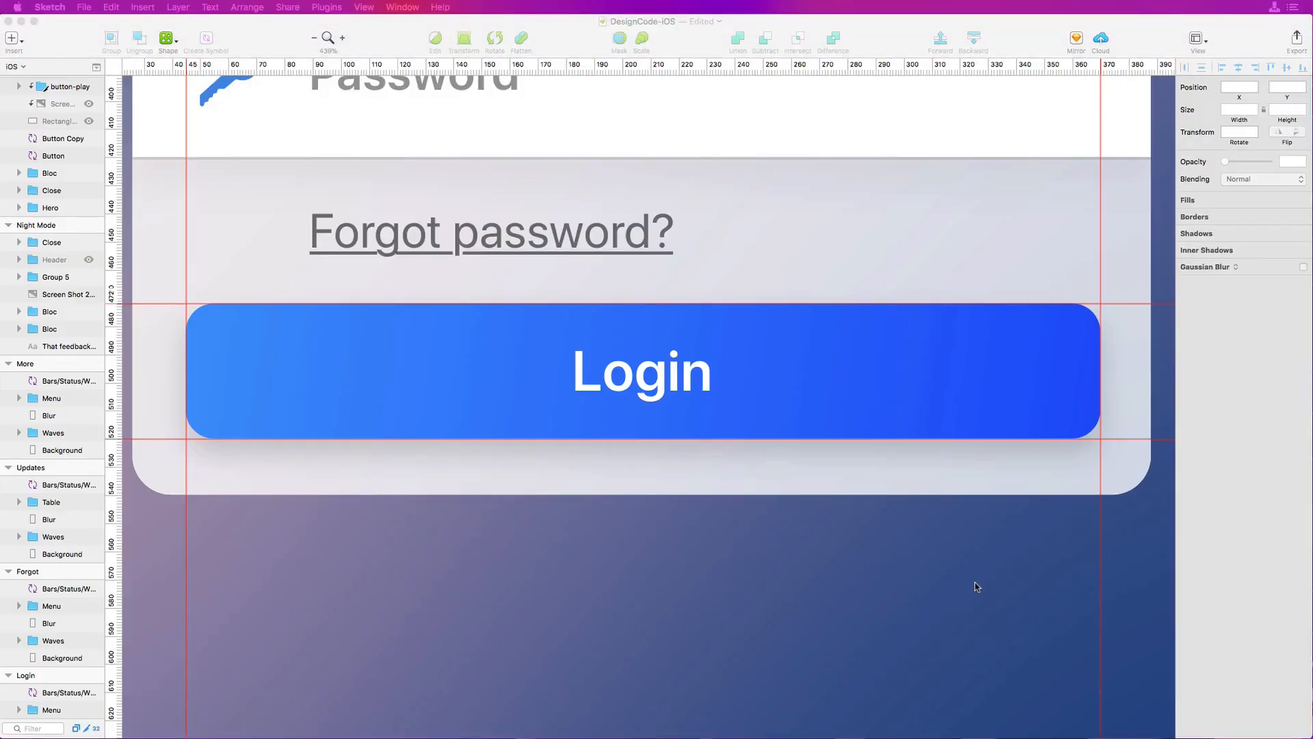
# Step: Select the background rectangle inside the Login button group and show the canvas as pixels
pyautogui.click(996, 548)
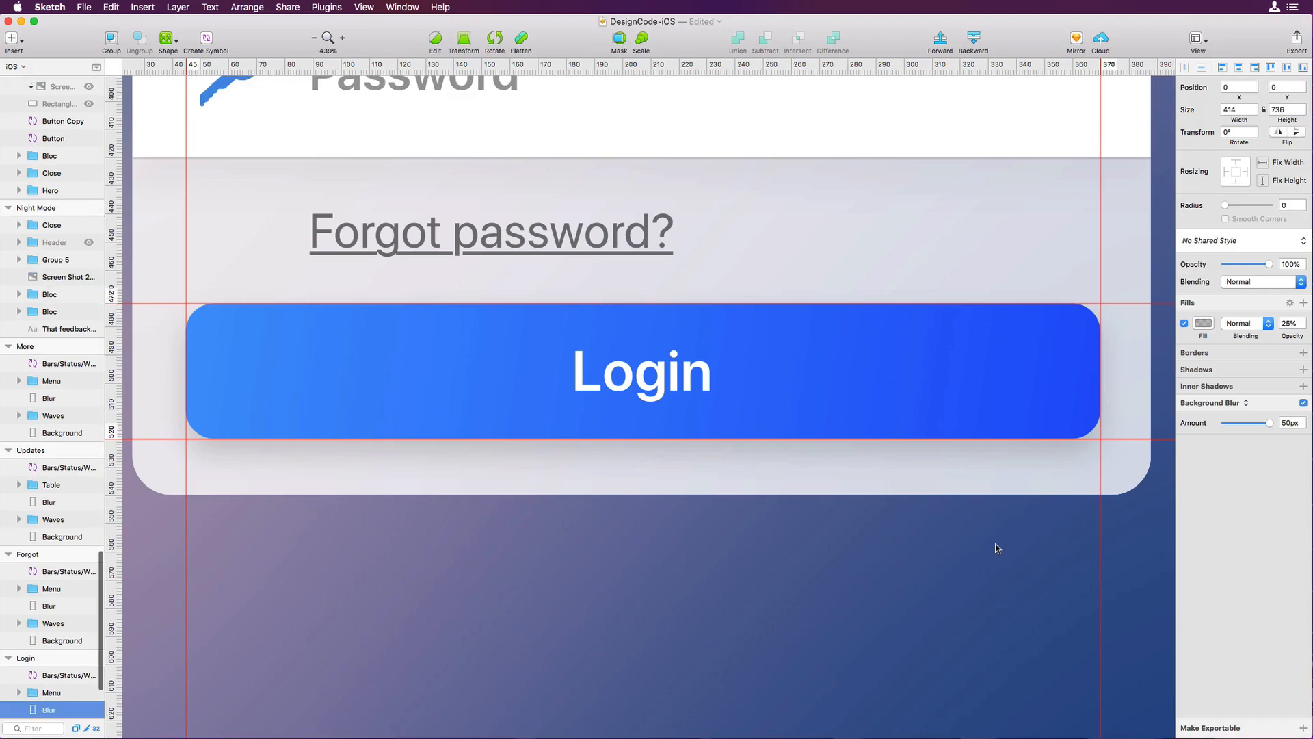
pyautogui.doubleClick(1076, 368)
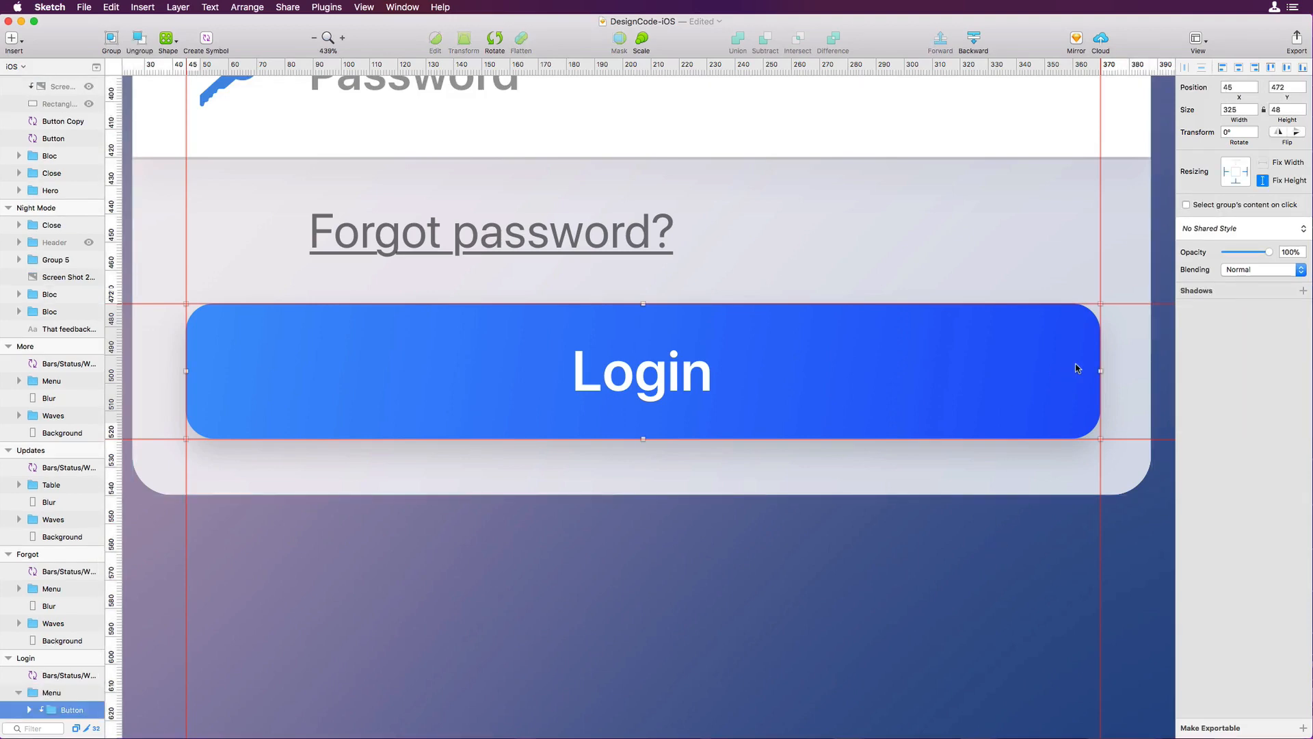
pyautogui.doubleClick(1076, 368)
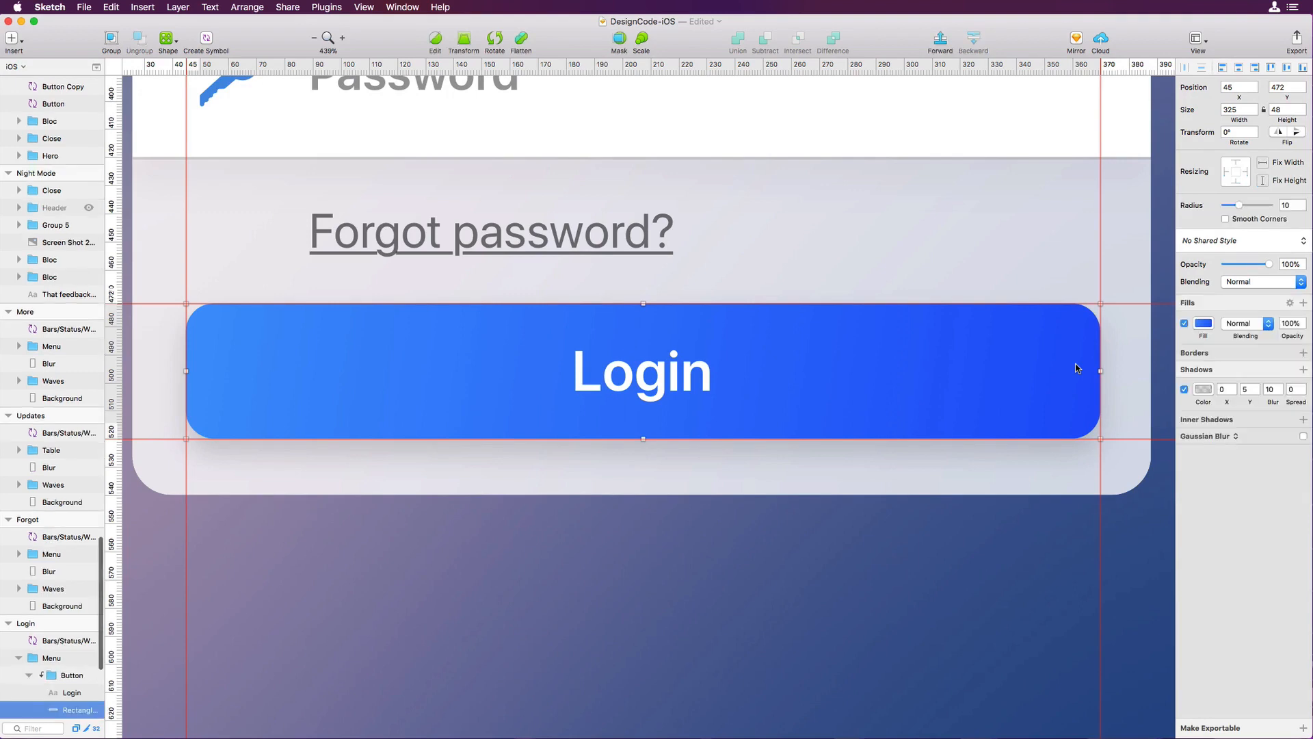
pyautogui.hotkey('ctrl', 'p')
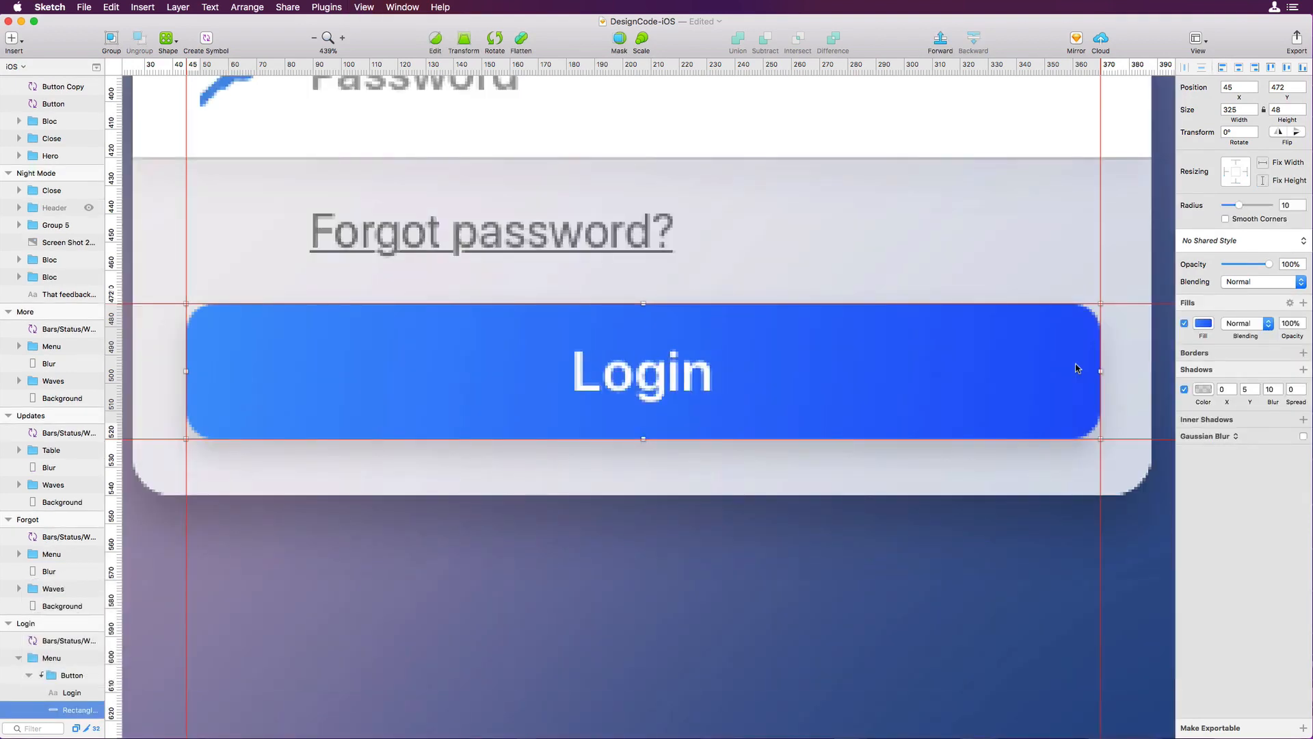
# Step: Pull the right edge of the Login button's rectangle slightly inward to narrow it
pyautogui.scroll(5, 1074, 363)
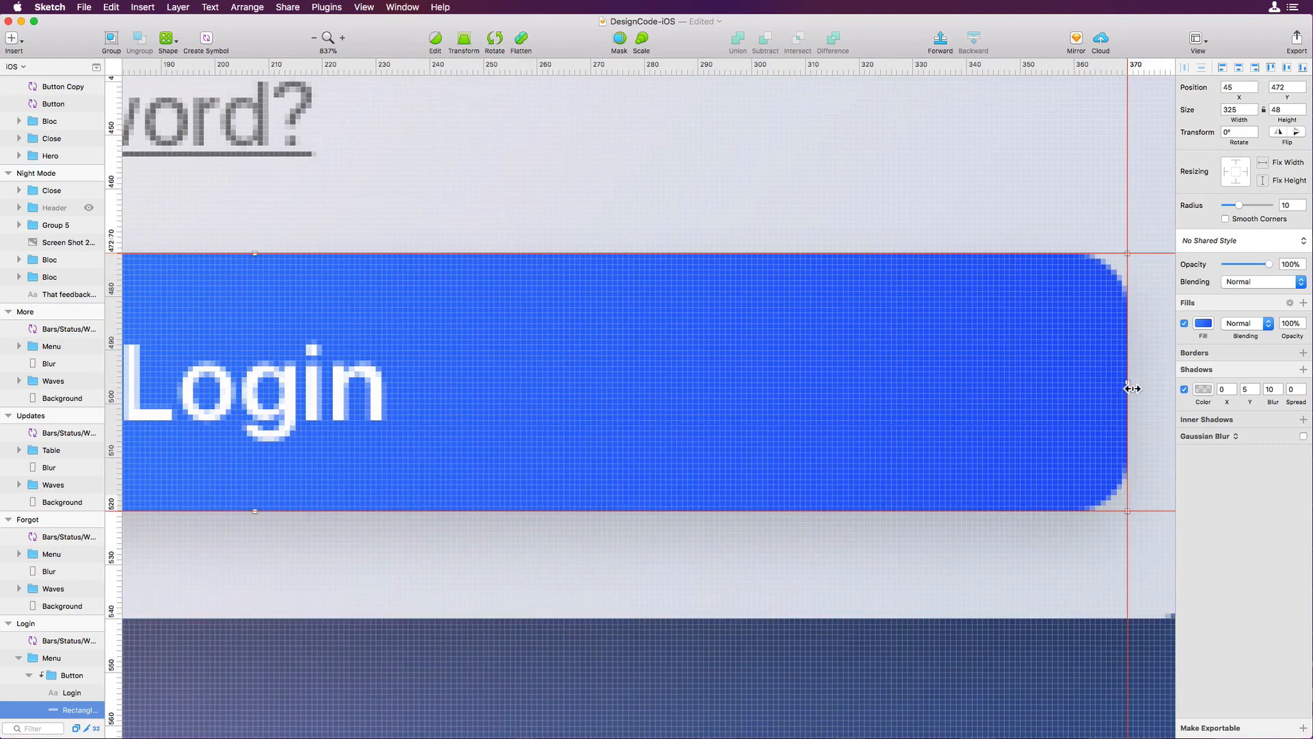
pyautogui.moveTo(1127, 382)
pyautogui.mouseDown()
pyautogui.moveTo(1108, 387)
pyautogui.moveTo(1136, 389)
pyautogui.moveTo(1080, 390)
pyautogui.moveTo(1116, 390)
pyautogui.mouseUp()
pyautogui.scroll(2, 1137, 379)
pyautogui.scroll(3, 1137, 383)
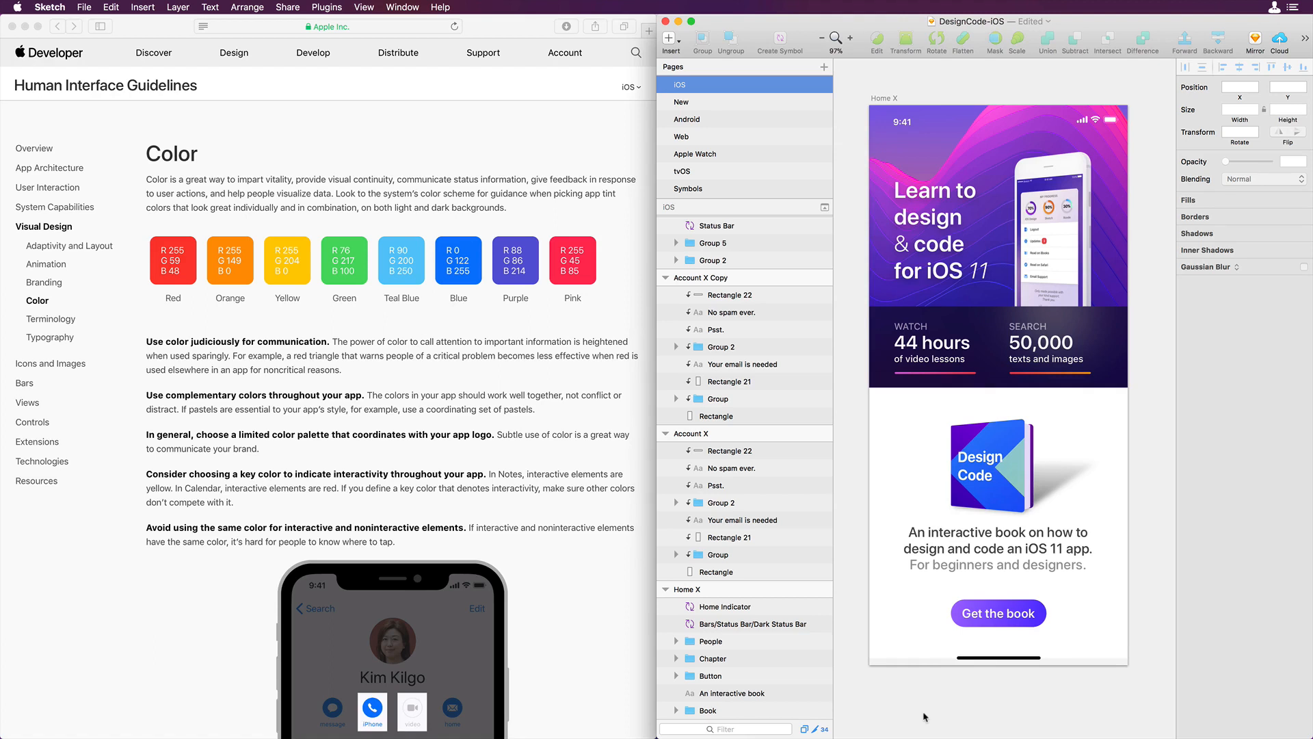
# Step: Recolor a gradient stop of the Get the book button with Teal Blue sampled from the Human Interface Guidelines color page
pyautogui.hscroll(-1, 925, 716)
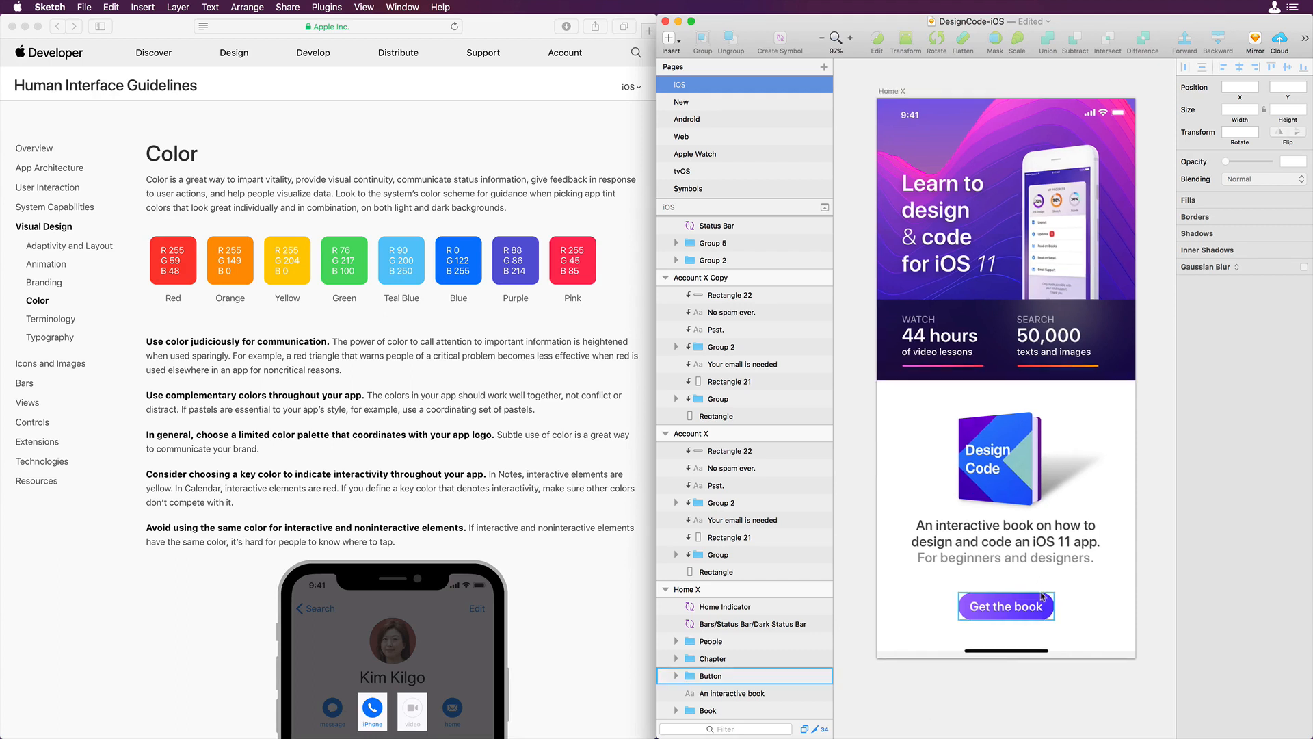
pyautogui.doubleClick(1047, 606)
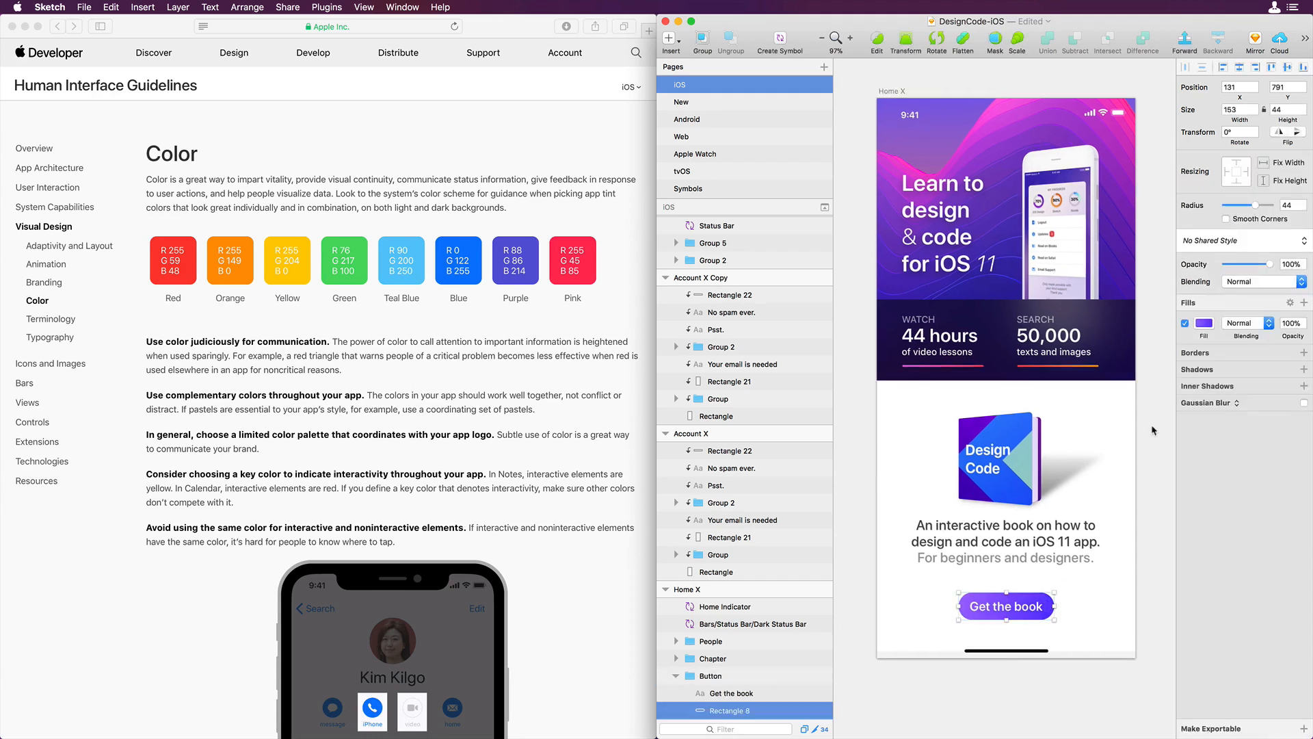
pyautogui.click(1205, 324)
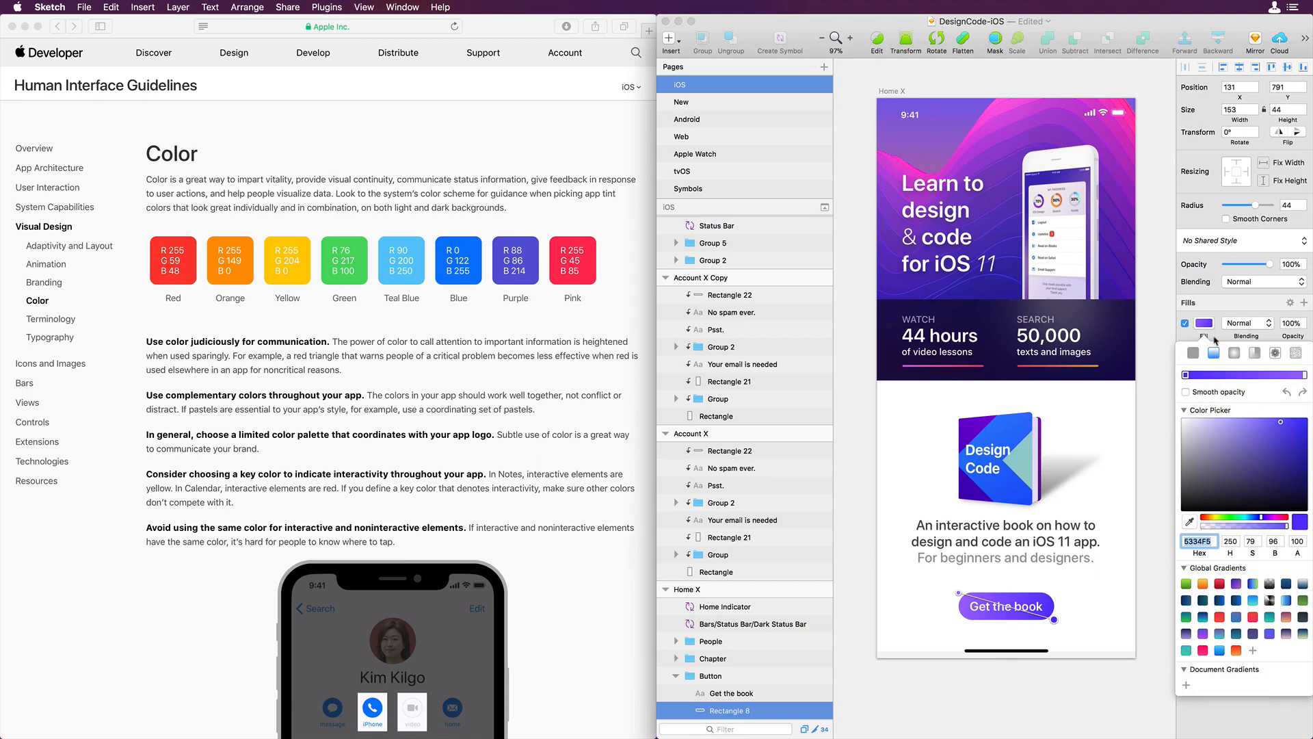
pyautogui.click(1190, 522)
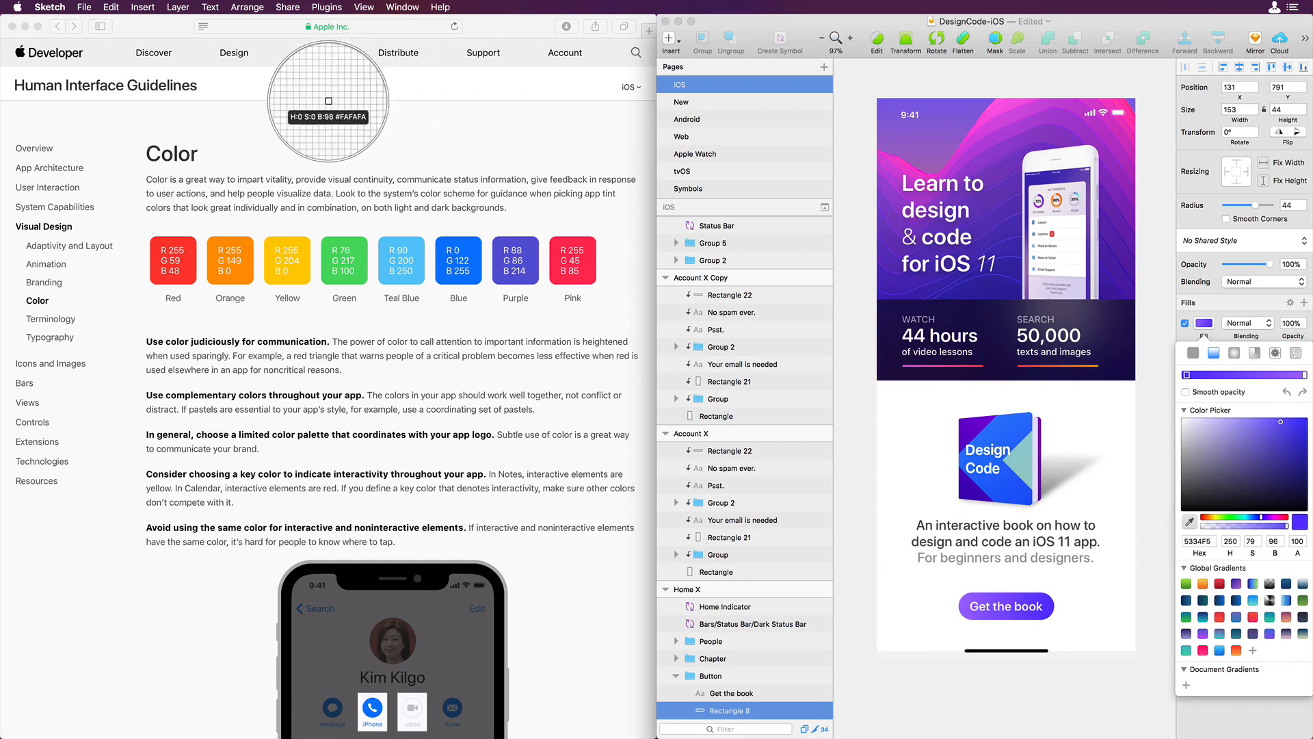
pyautogui.click(408, 253)
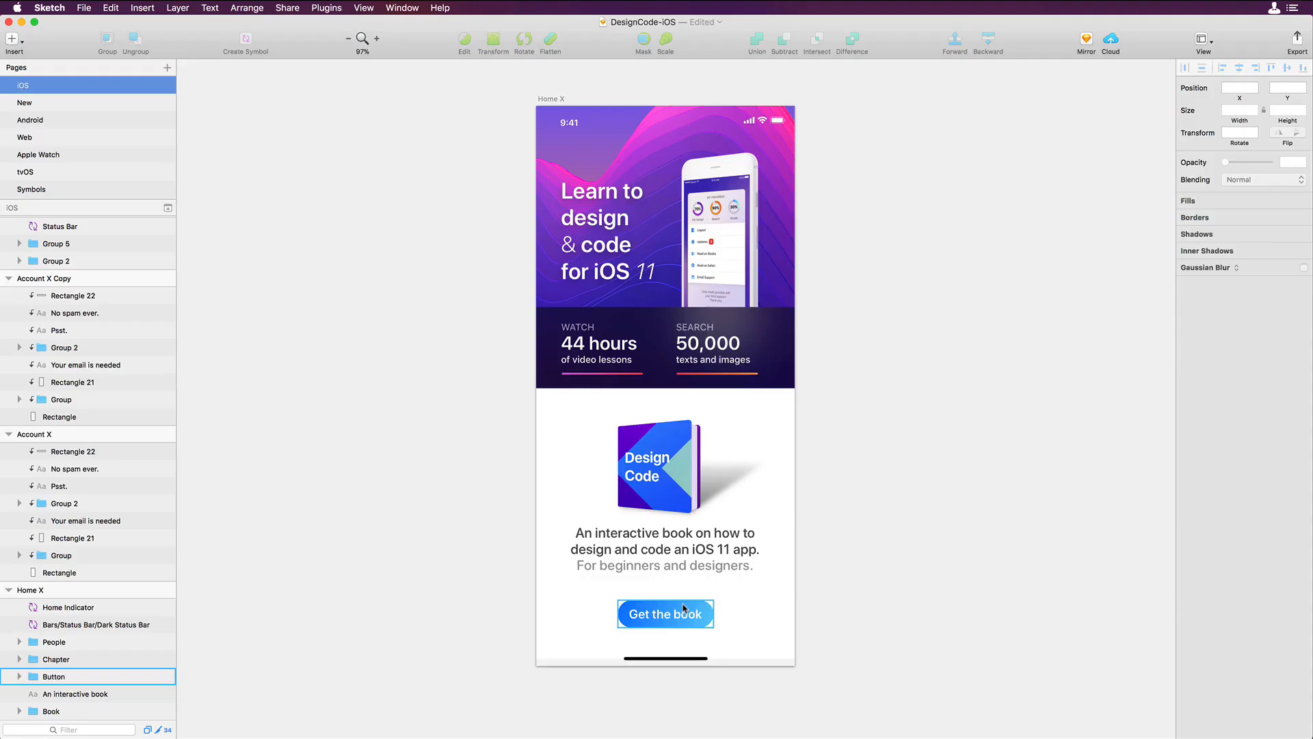
# Step: Open the Get the book button's fill, compare its HSB and RGB color values, and check the document's frequently used colors
pyautogui.click(1204, 323)
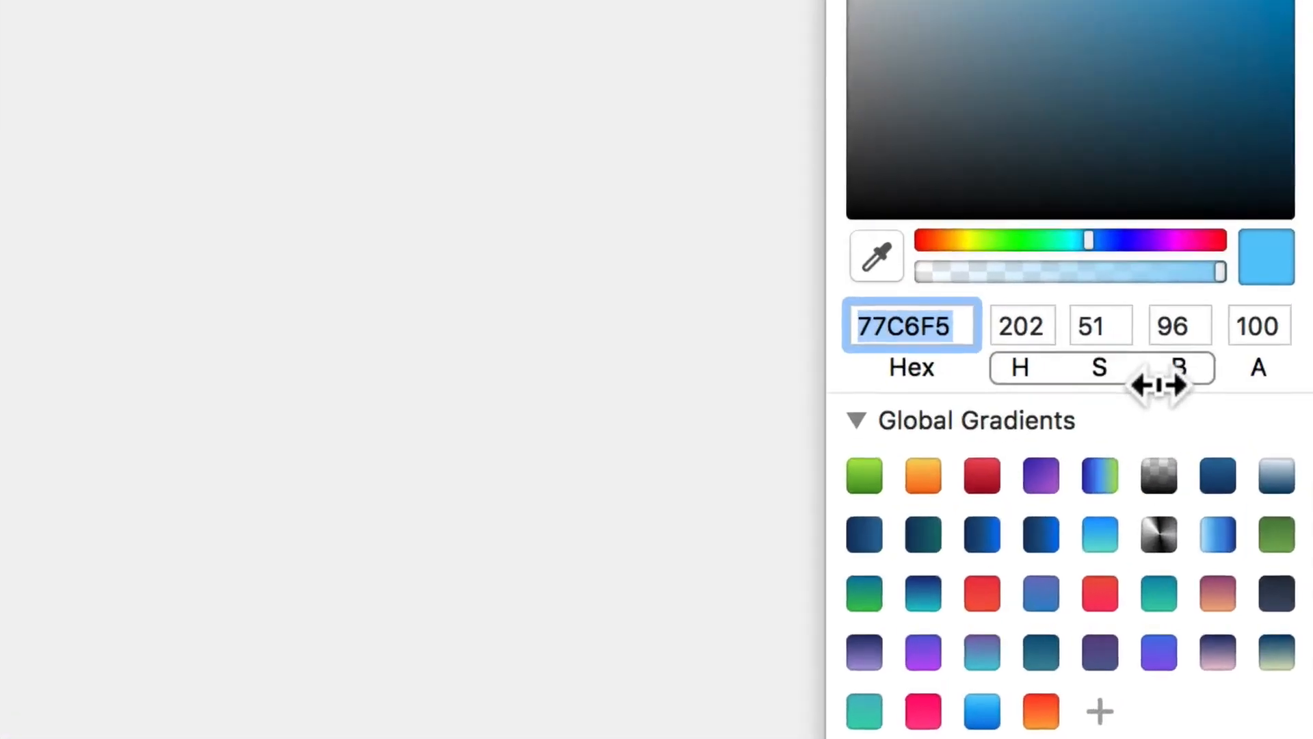
pyautogui.click(1145, 361)
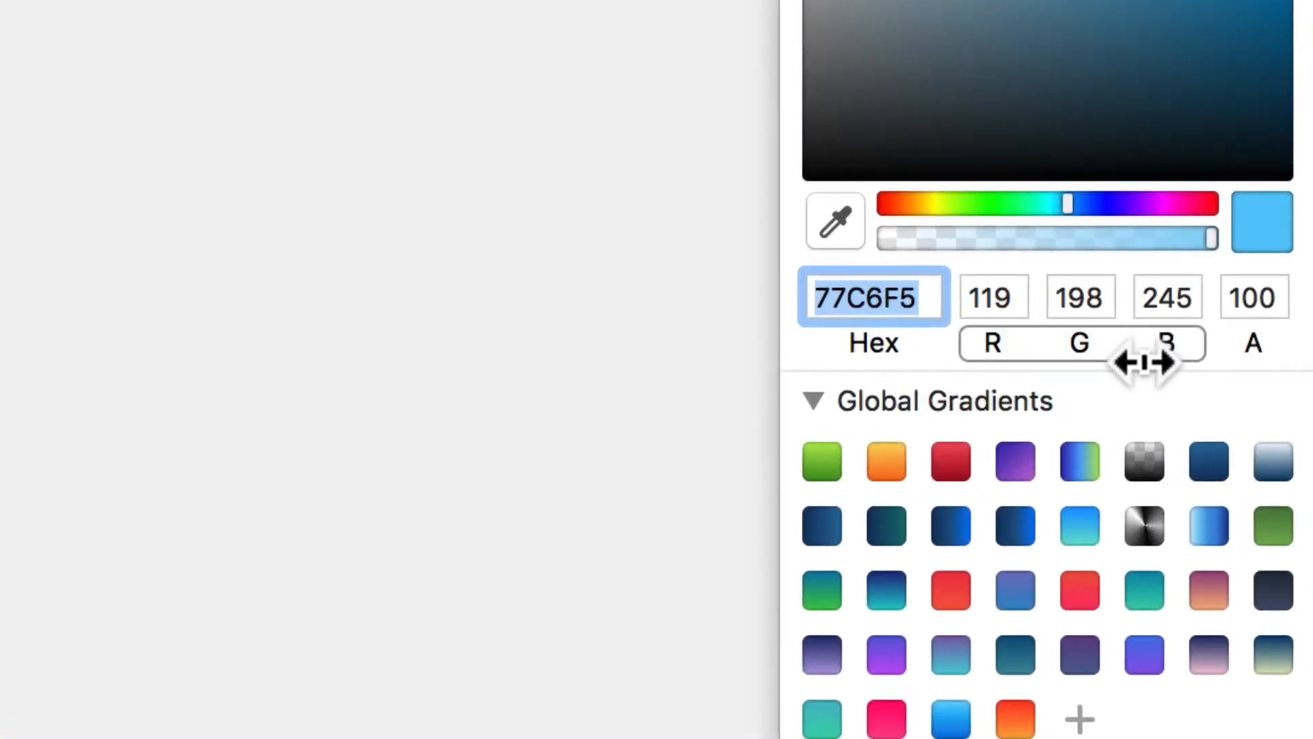
pyautogui.click(1144, 362)
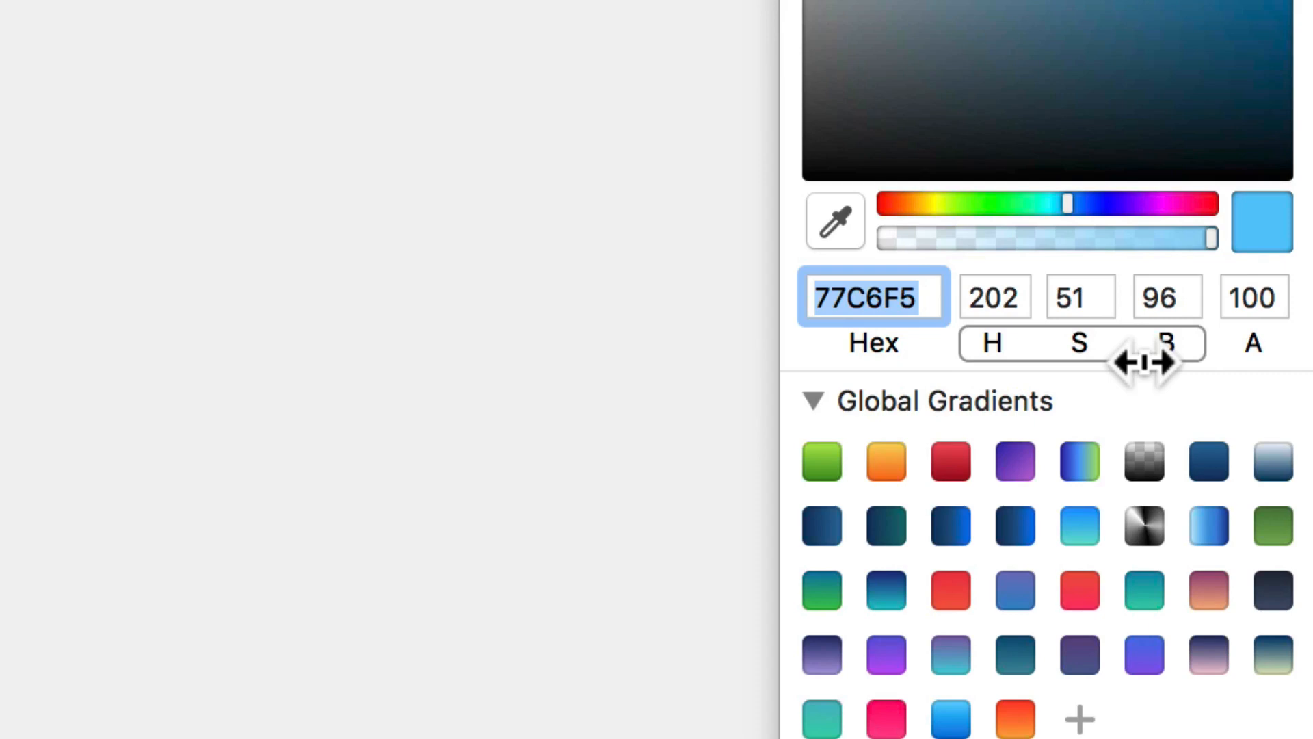
pyautogui.click(1144, 361)
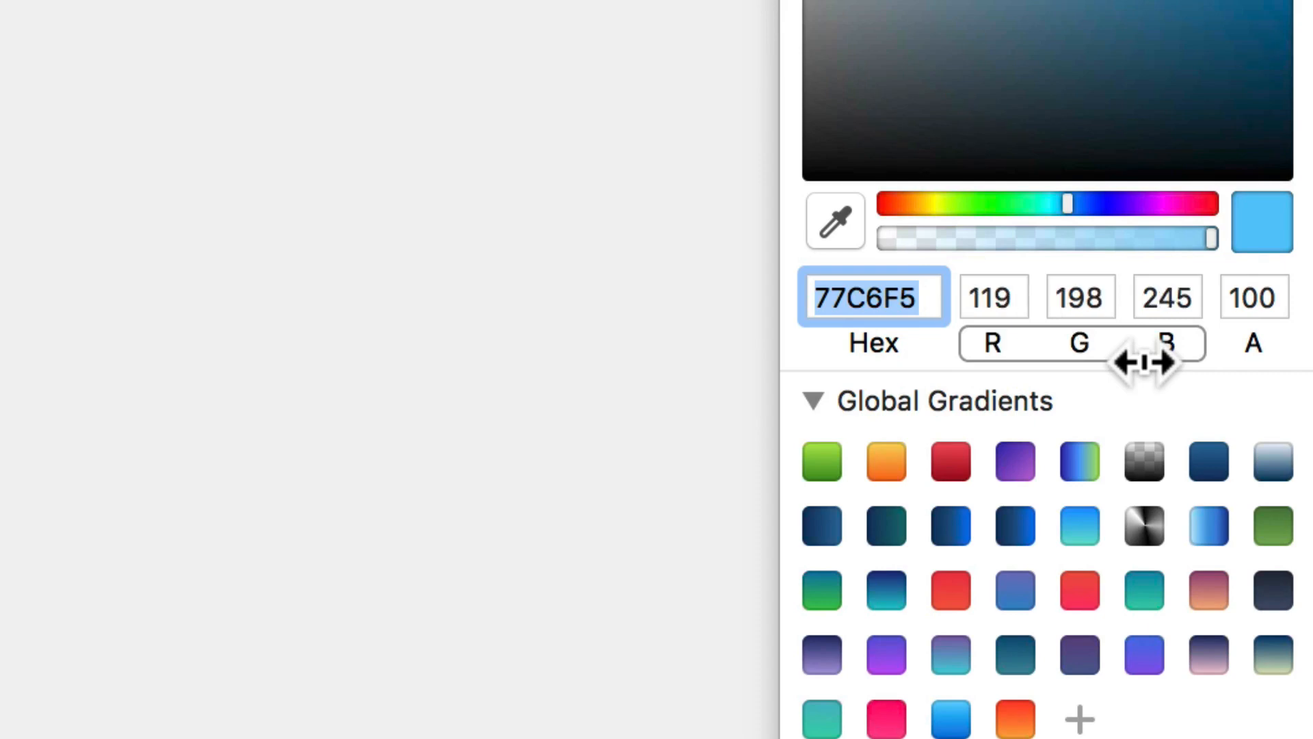
pyautogui.click(1145, 361)
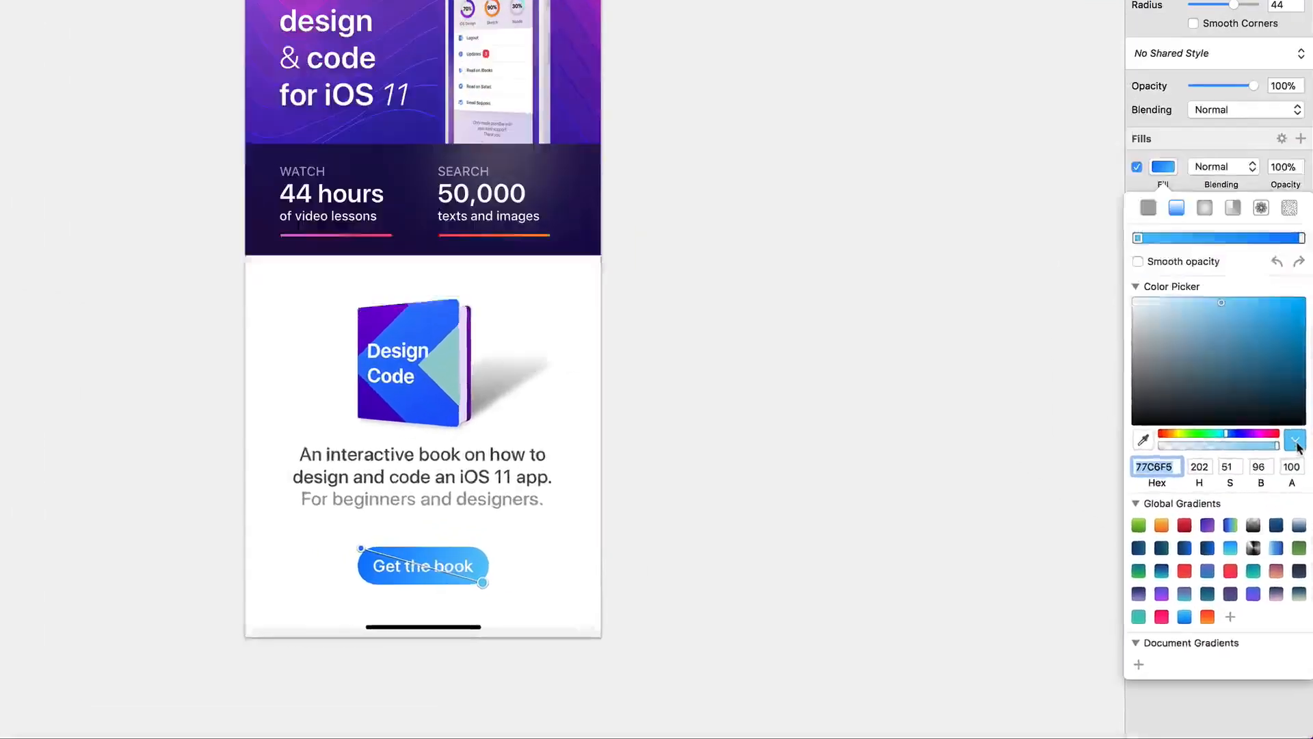
pyautogui.click(1300, 522)
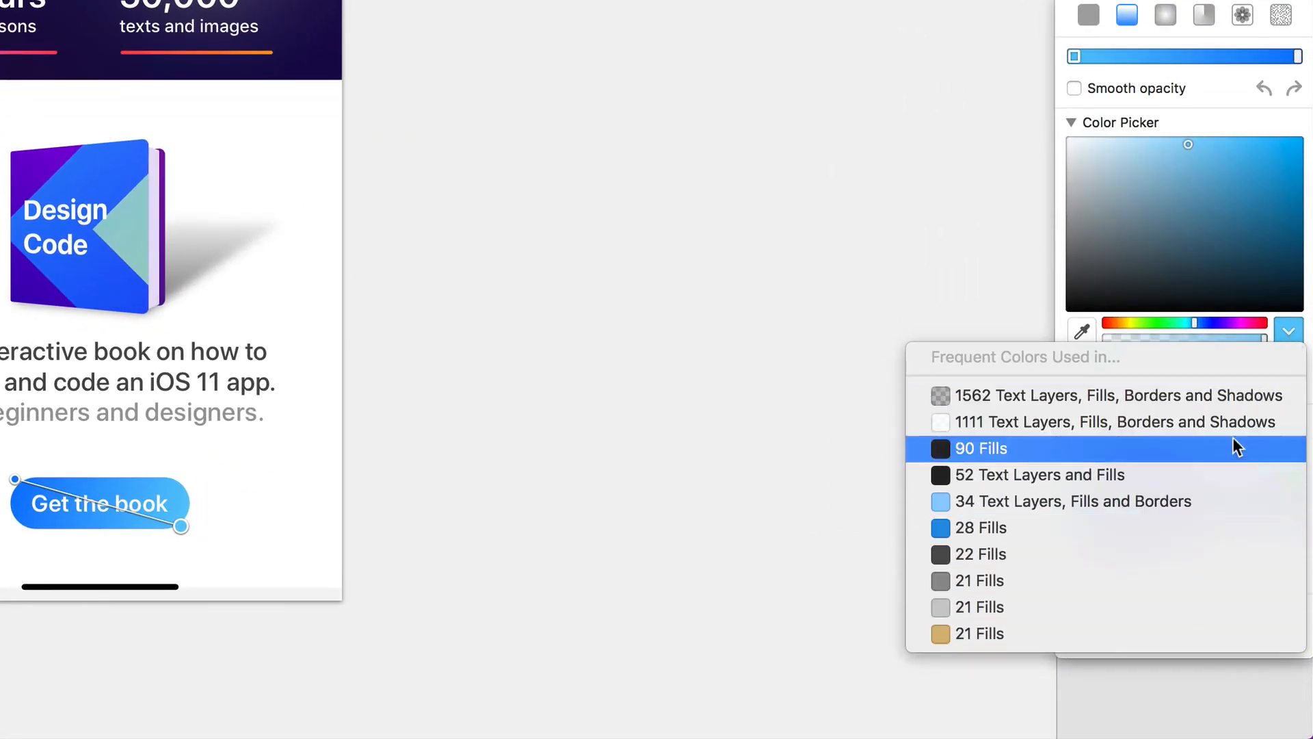
pyautogui.click(1286, 330)
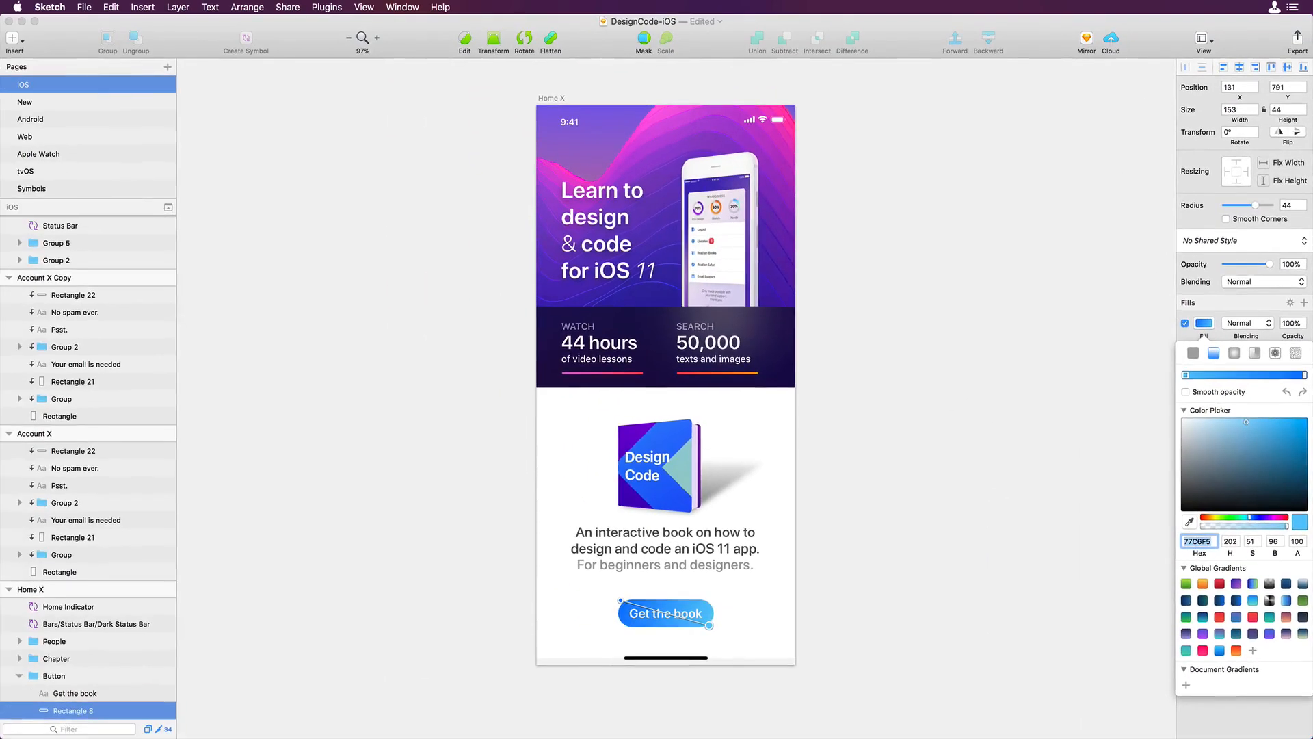
# Step: Change the Get the book button's gradient fill to a solid color and look through the saved colors
pyautogui.click(1194, 353)
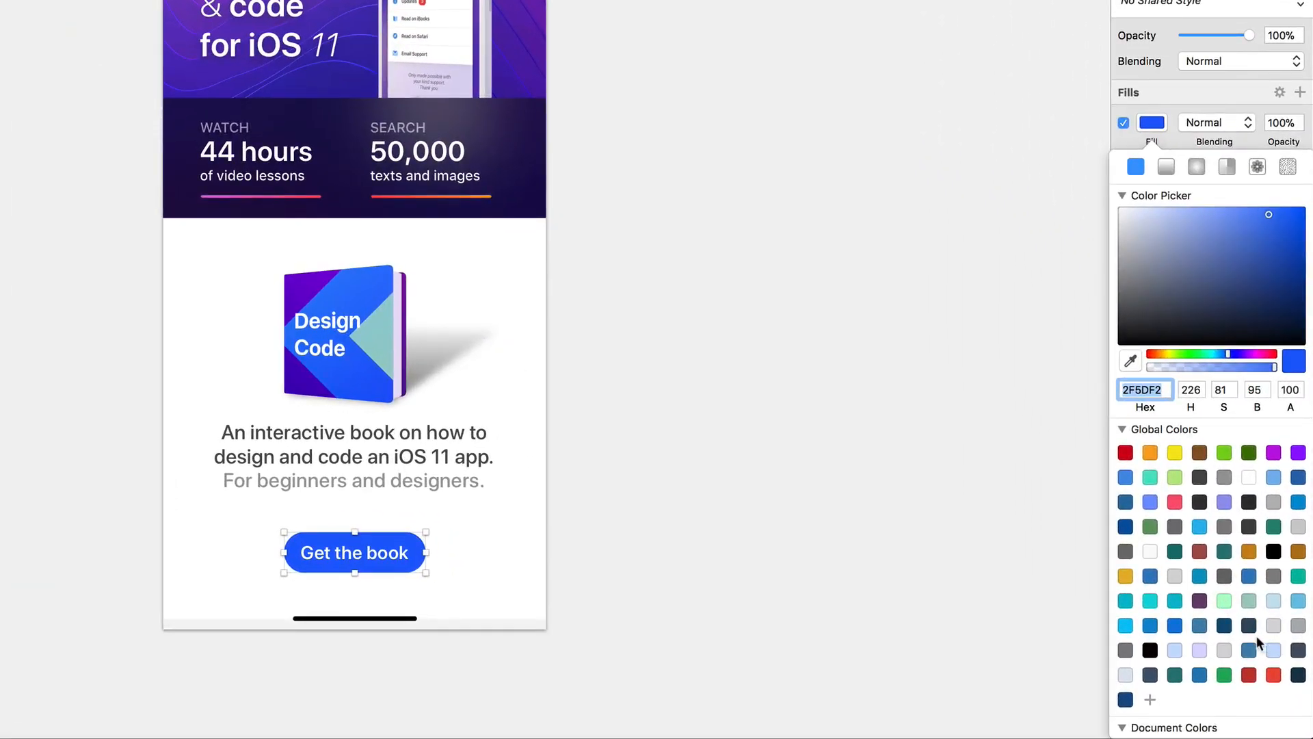
pyautogui.scroll(-2, 1172, 702)
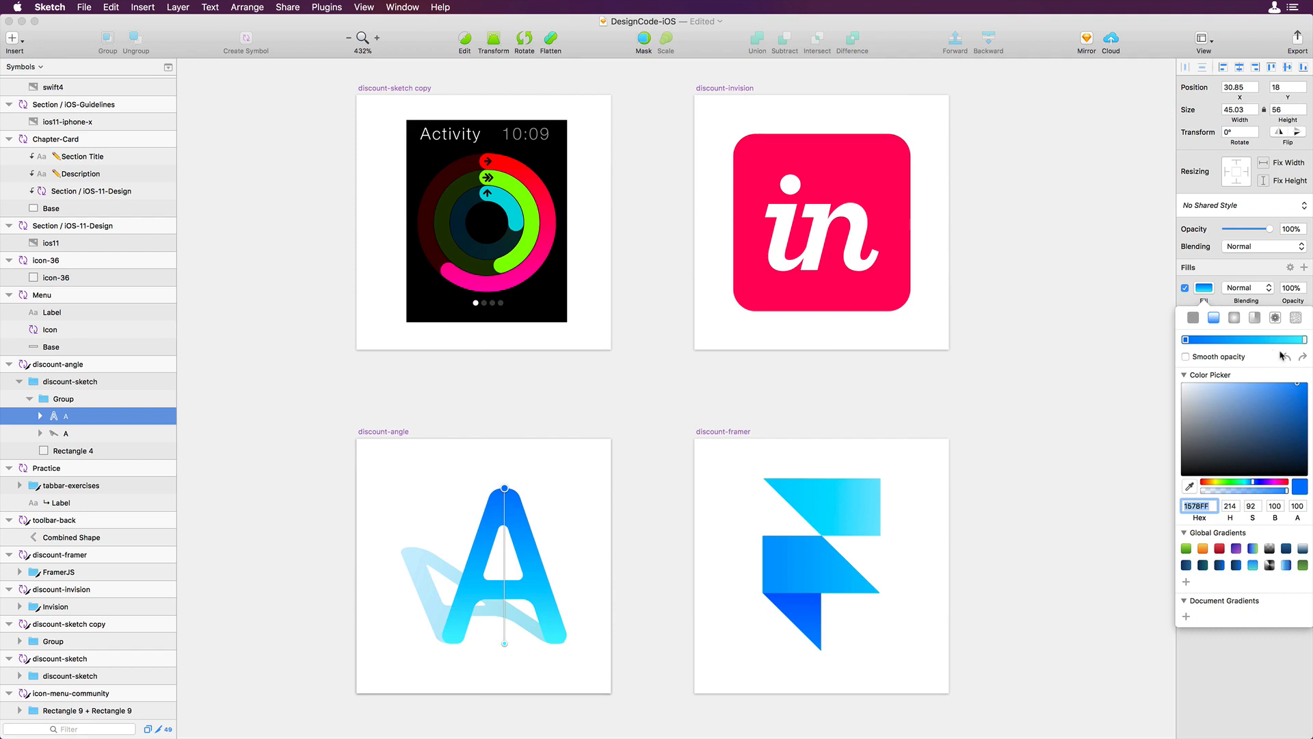
# Step: Try moving the first stop of the letter A's gradient to the opposite end in the discount-angle symbol
pyautogui.moveTo(1186, 339); pyautogui.dragTo(1307, 343)
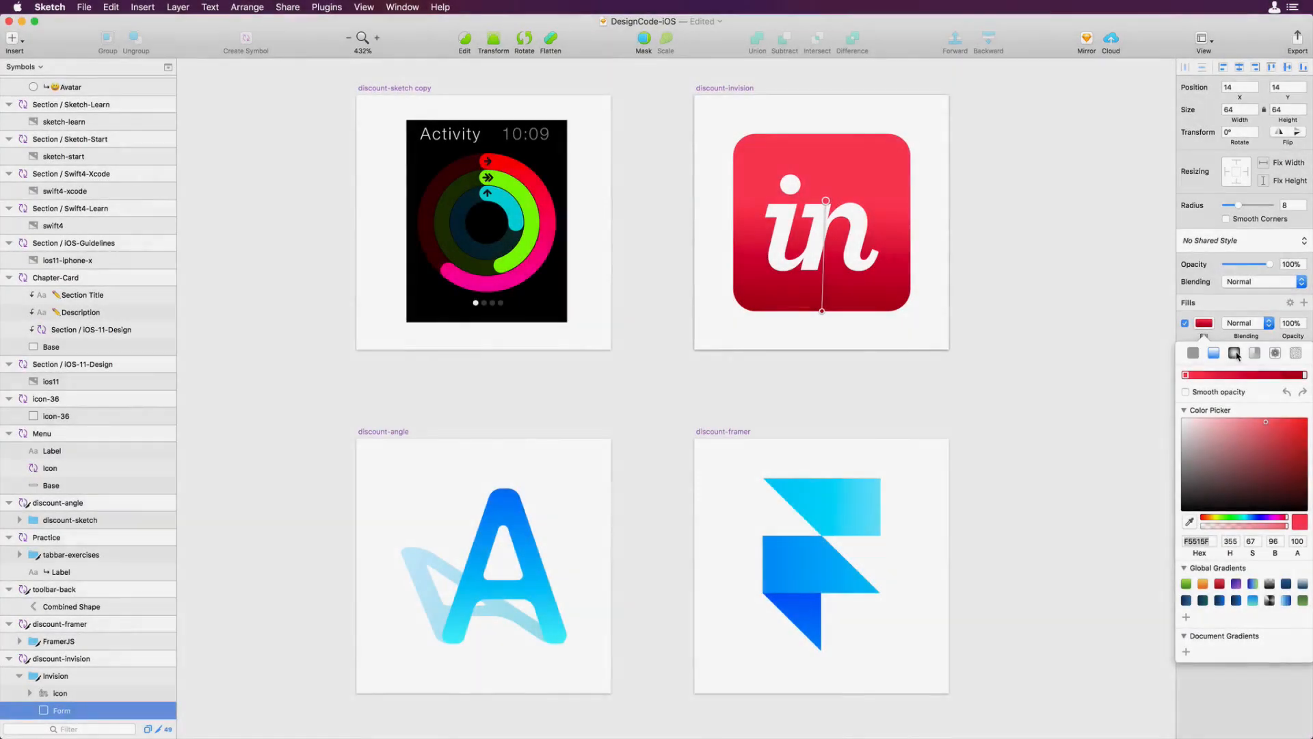
# Step: Change the discount-invision square's fill to a radial gradient and align its center with the square's vertical center line
pyautogui.click(1234, 353)
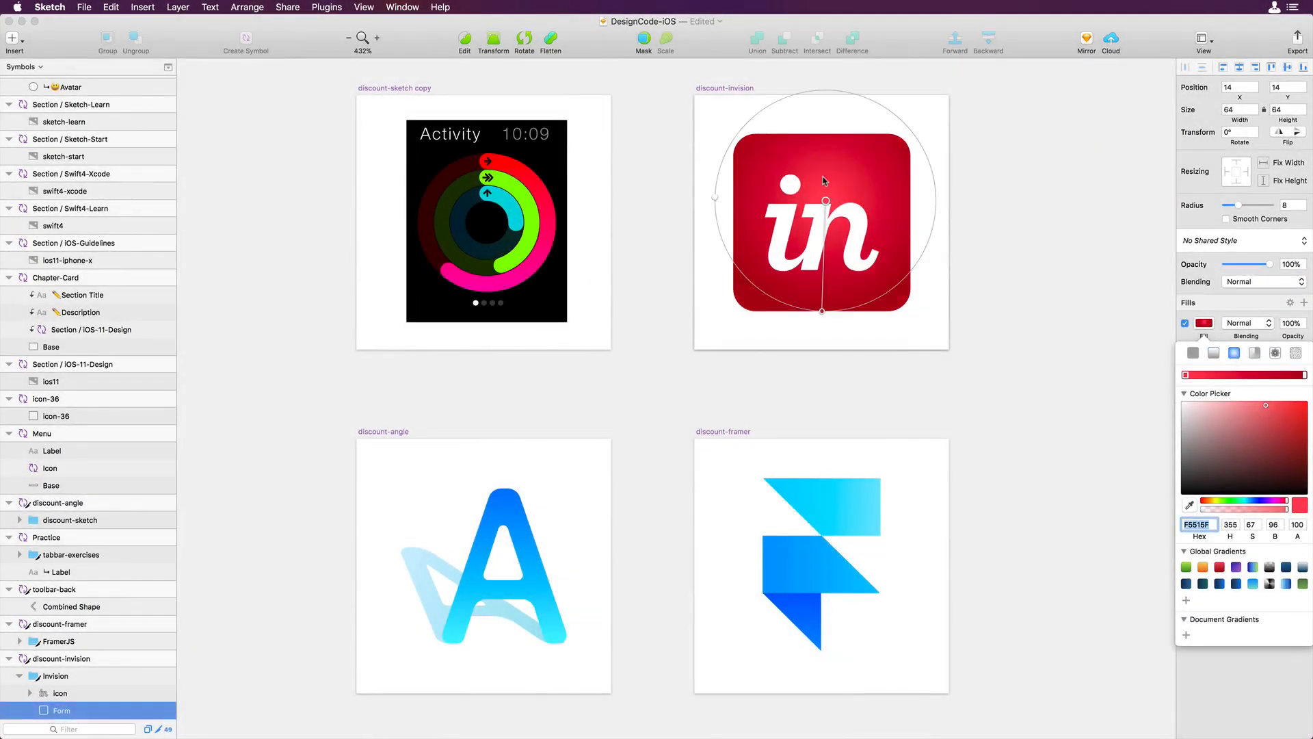
pyautogui.moveTo(826, 202)
pyautogui.mouseDown()
pyautogui.moveTo(825, 174)
pyautogui.moveTo(824, 202)
pyautogui.mouseUp()
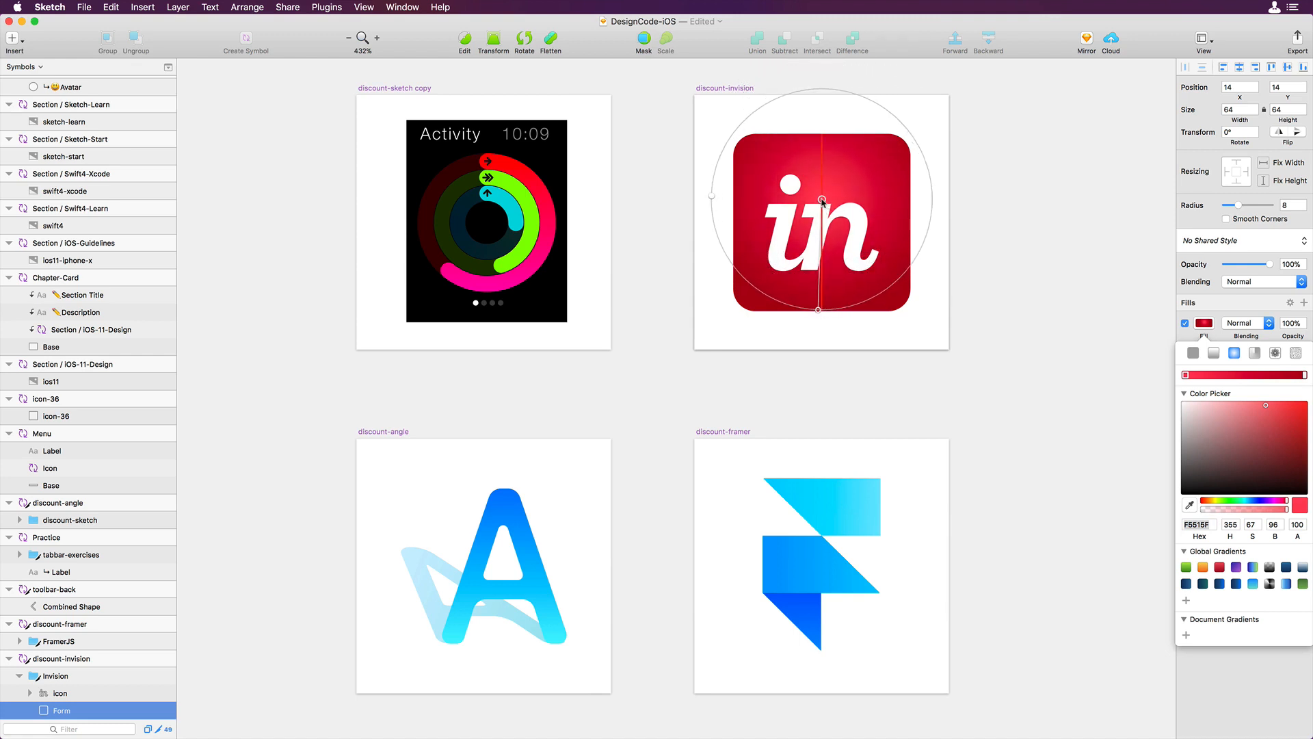
# Step: Move the angular gradient's stop around to the opposite side of the inner blue ring in the discount-sketch copy symbol
pyautogui.moveTo(1188, 375)
pyautogui.mouseDown()
pyautogui.moveTo(1239, 376)
pyautogui.moveTo(1177, 375)
pyautogui.moveTo(1256, 374)
pyautogui.moveTo(1191, 379)
pyautogui.mouseUp()
pyautogui.click(466, 212)
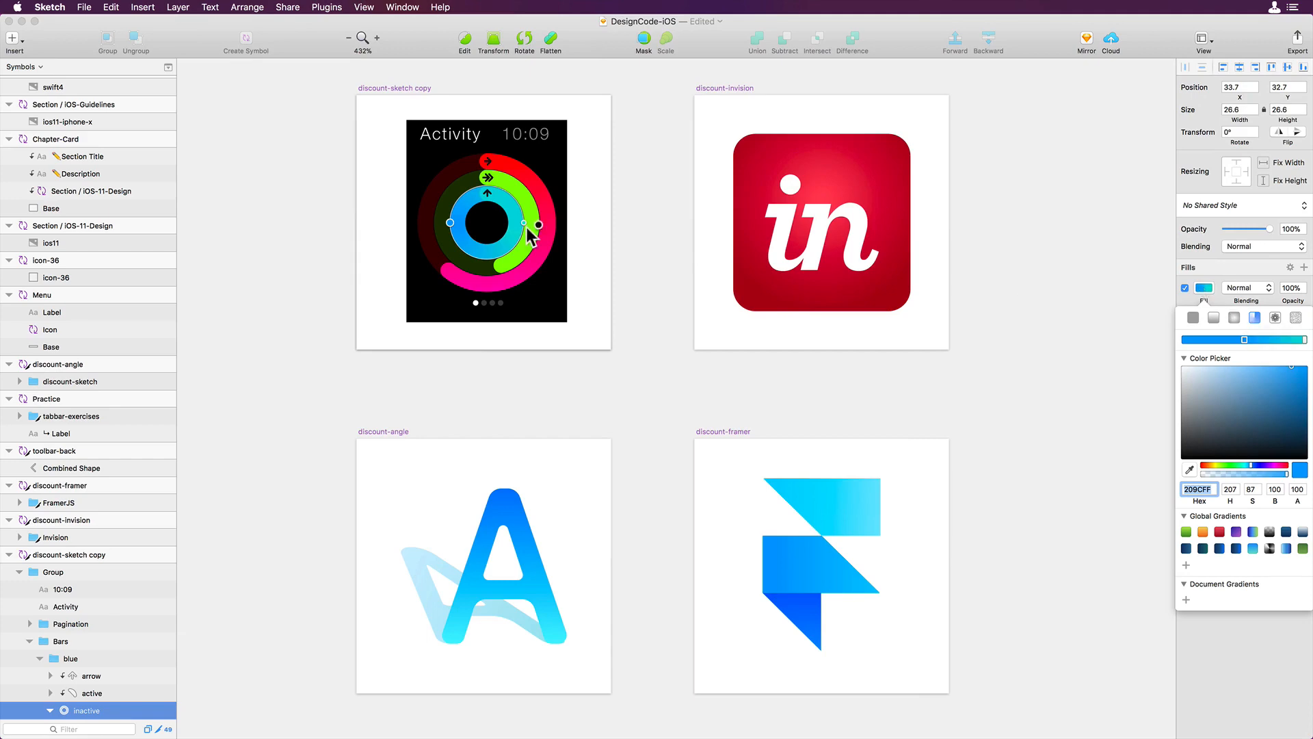
pyautogui.moveTo(525, 224); pyautogui.dragTo(454, 229)
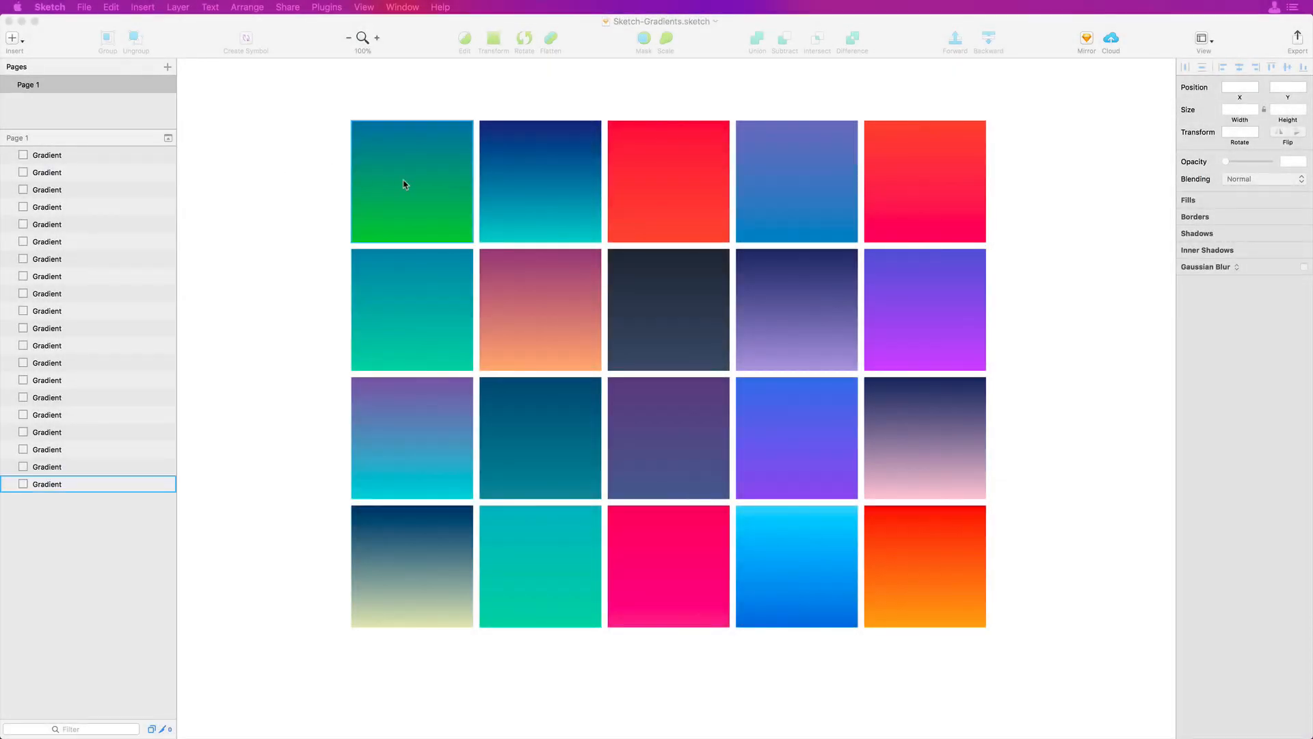
# Step: Save the first square's blue-to-green gradient as a global gradient in Sketch-Gradients.sketch
pyautogui.doubleClick(403, 184)
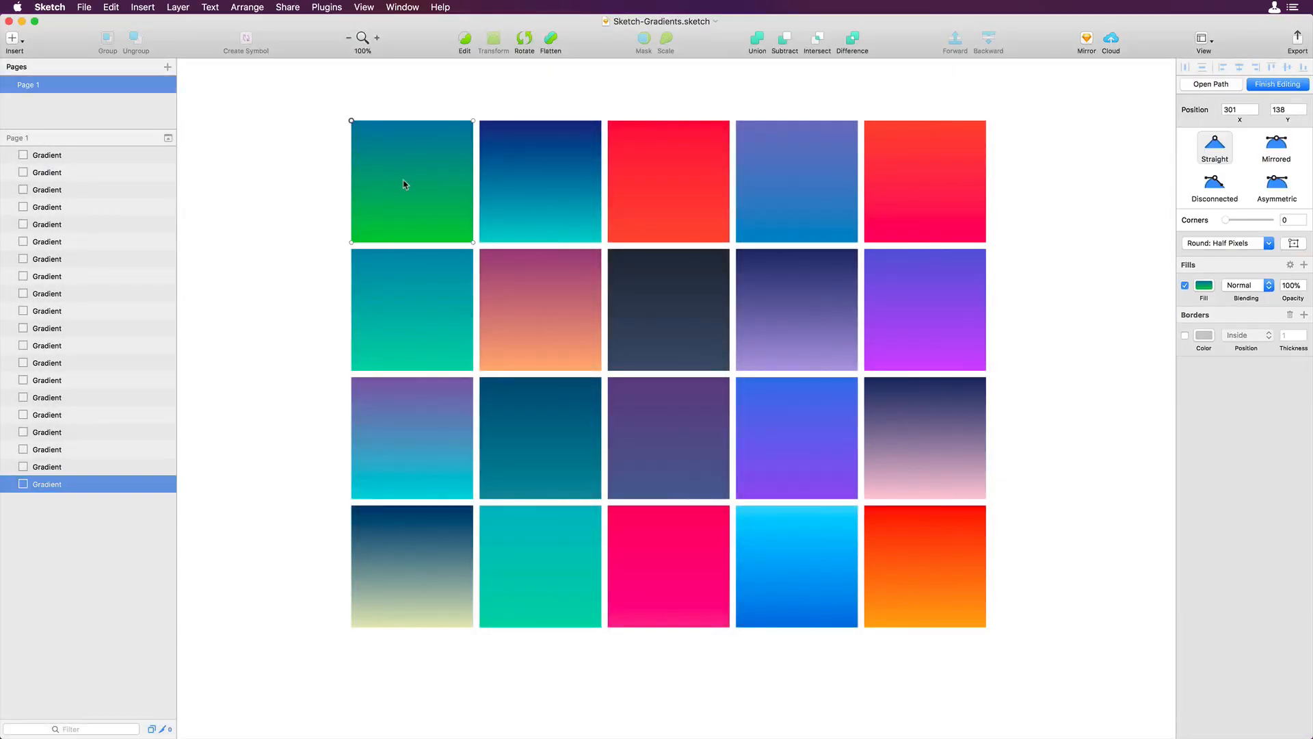
pyautogui.click(403, 184)
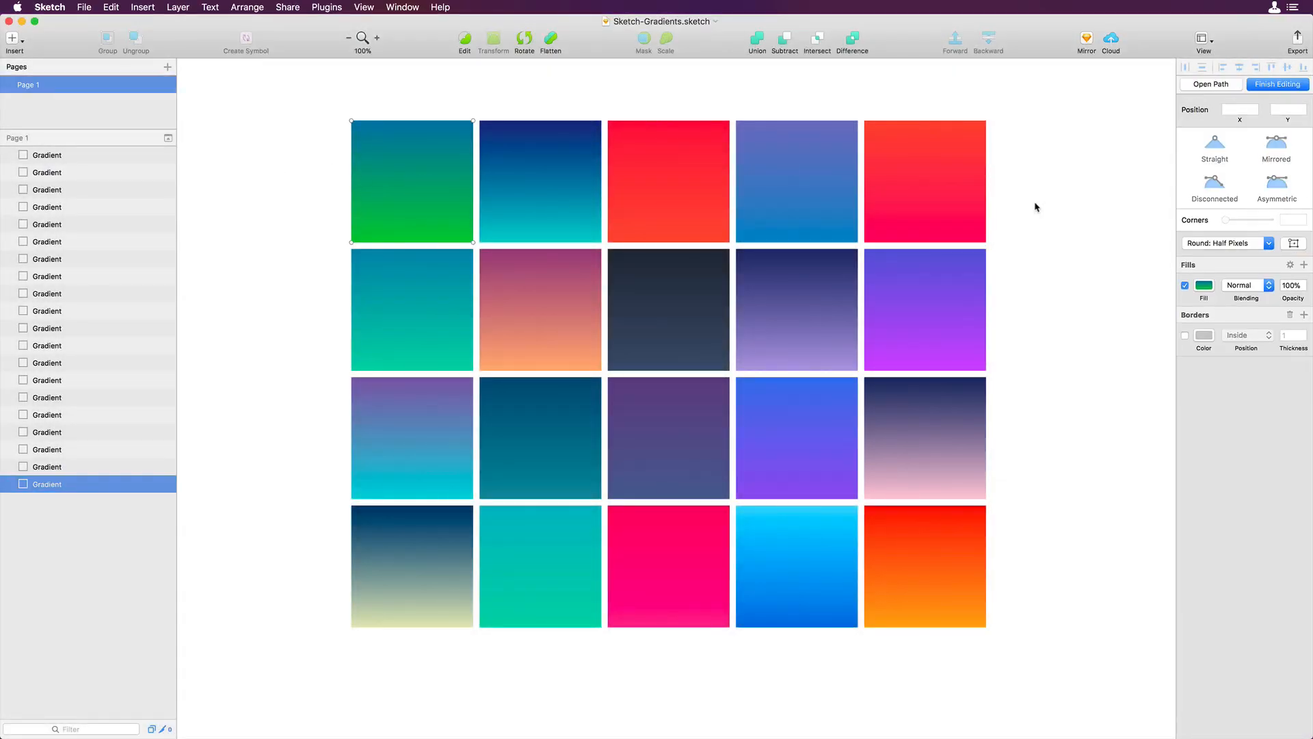
pyautogui.press('Escape')
pyautogui.click(1203, 280)
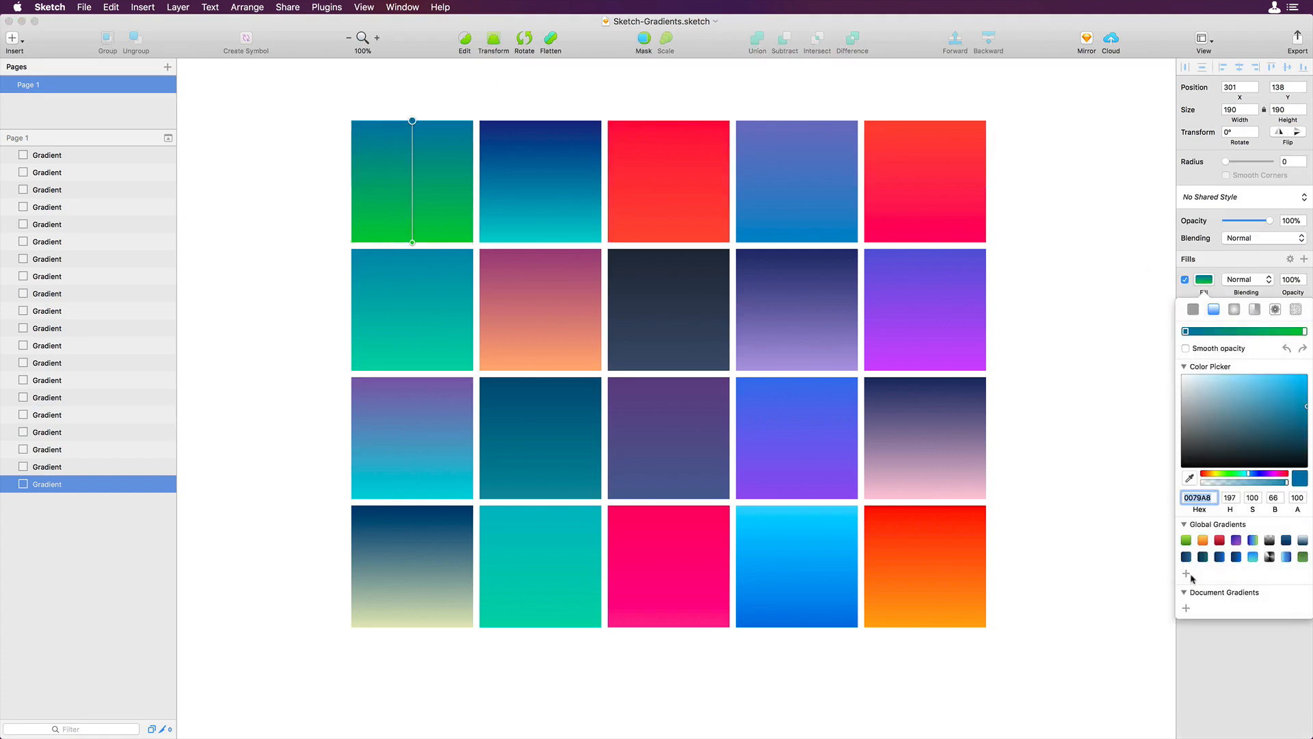
pyautogui.click(558, 192)
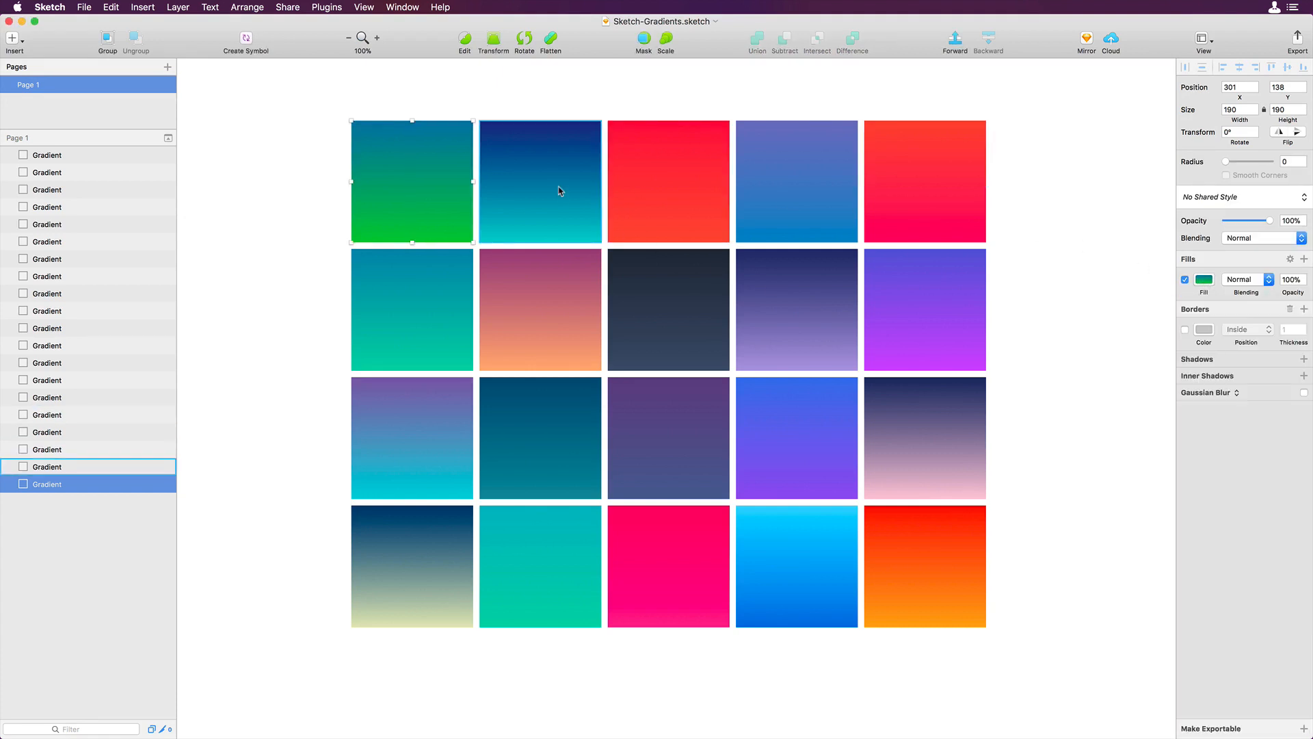
# Step: Add the second square's navy-to-teal gradient to the global gradients and open the fill of the red square beside it
pyautogui.click(560, 192)
pyautogui.click(1204, 280)
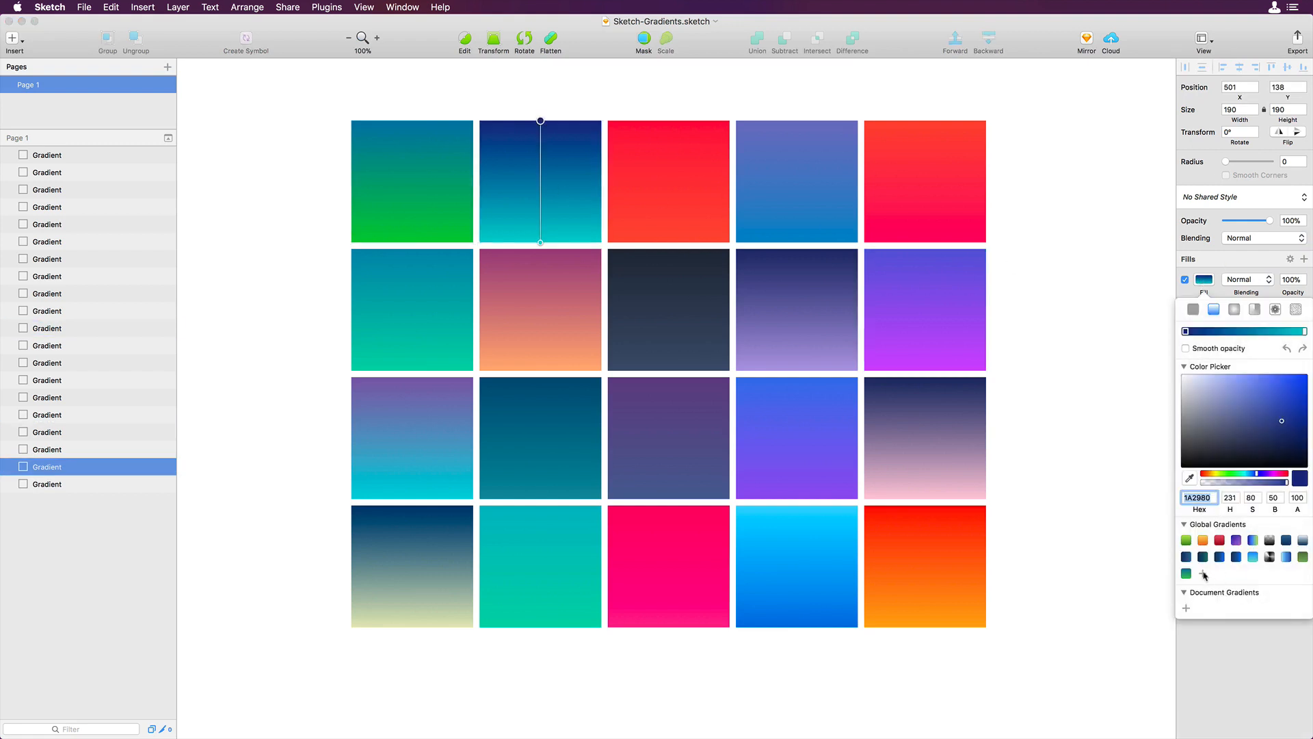
pyautogui.click(679, 176)
pyautogui.click(679, 176)
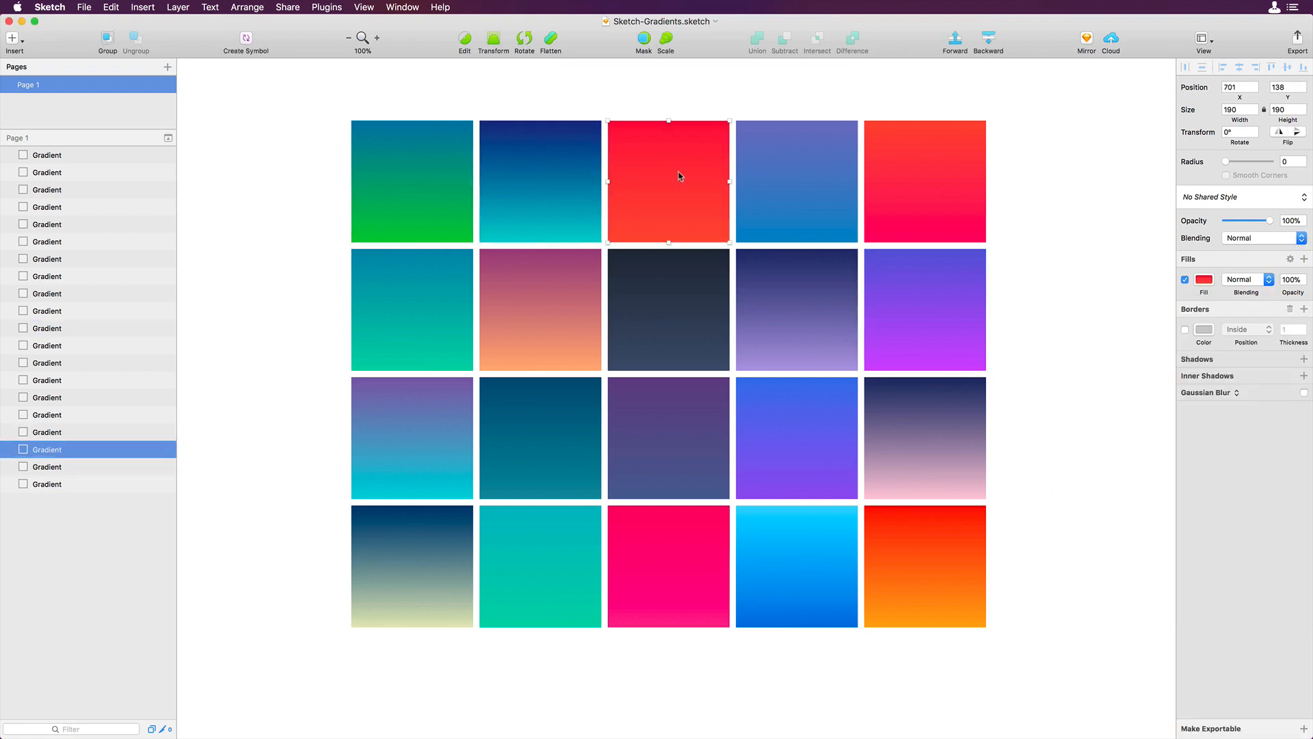
pyautogui.click(1205, 282)
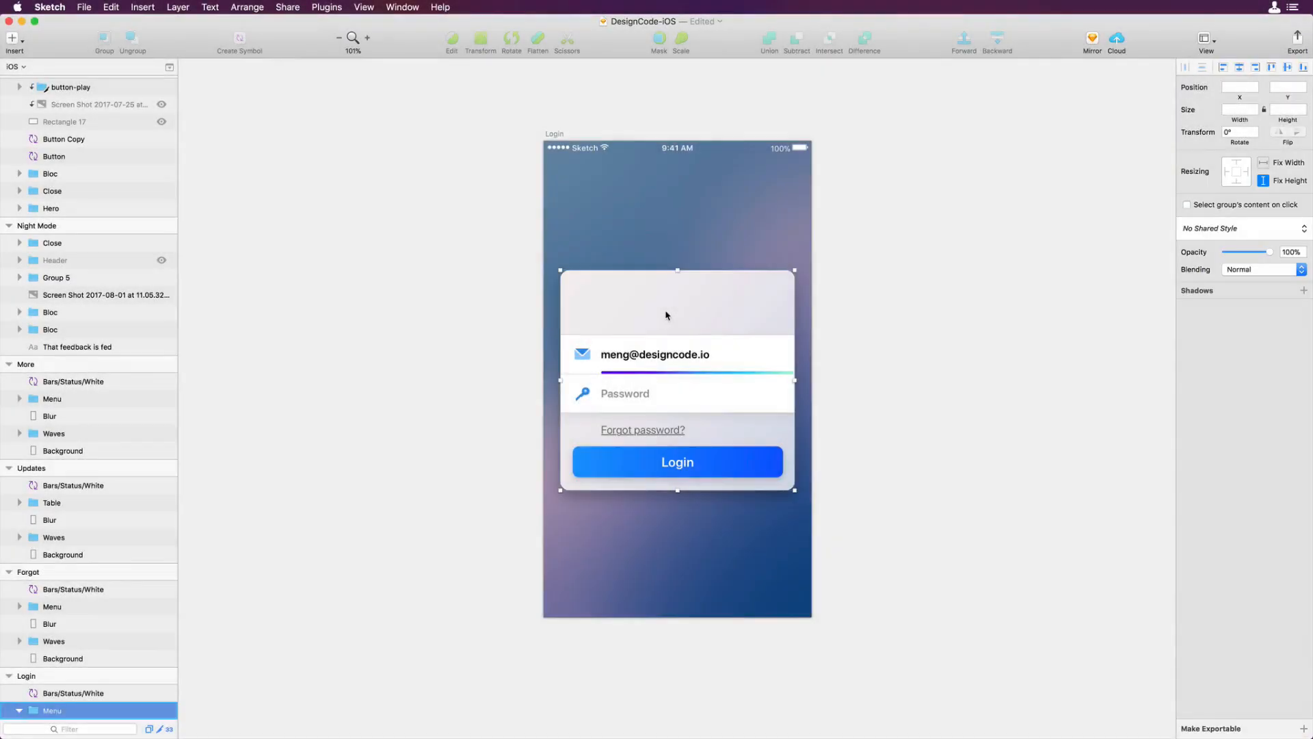
# Step: Draw a circle about 66 px wide centered in the upper area of the Login card and remove its border
pyautogui.press('o')
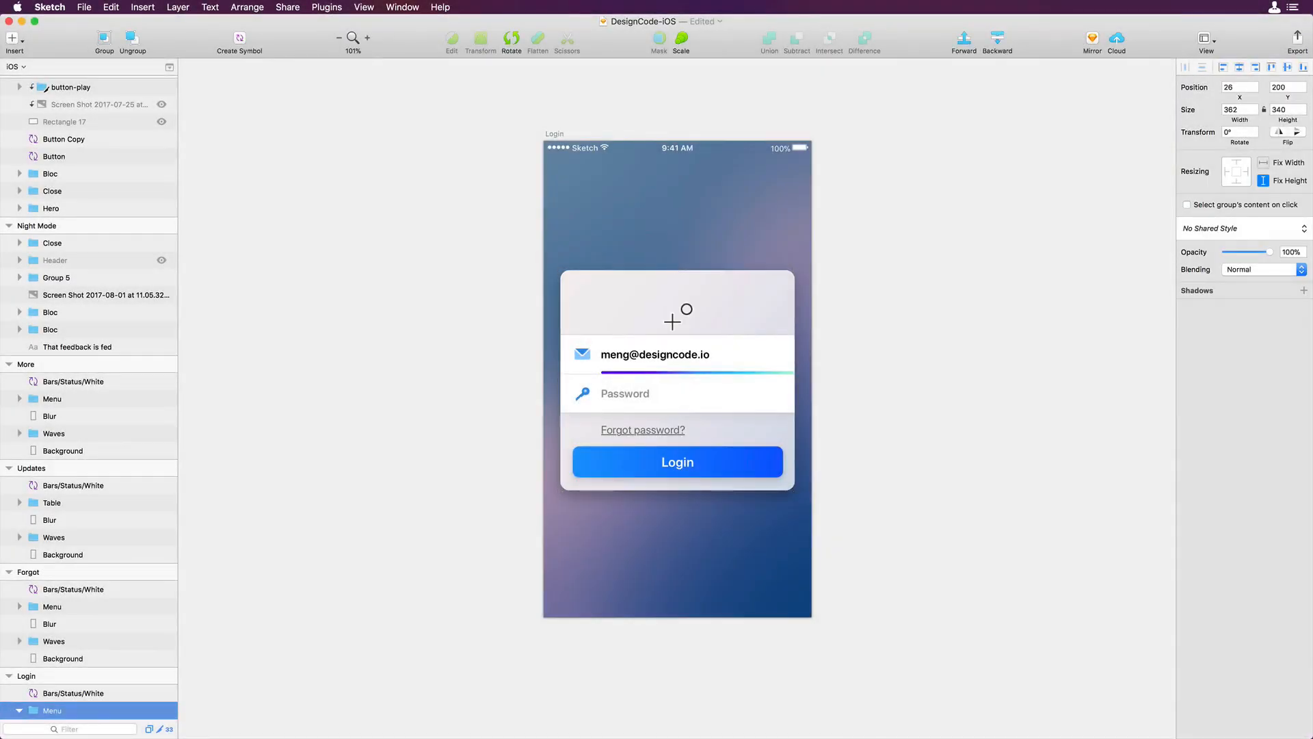
pyautogui.moveTo(669, 286); pyautogui.dragTo(713, 330)
pyautogui.moveTo(687, 305); pyautogui.dragTo(684, 308)
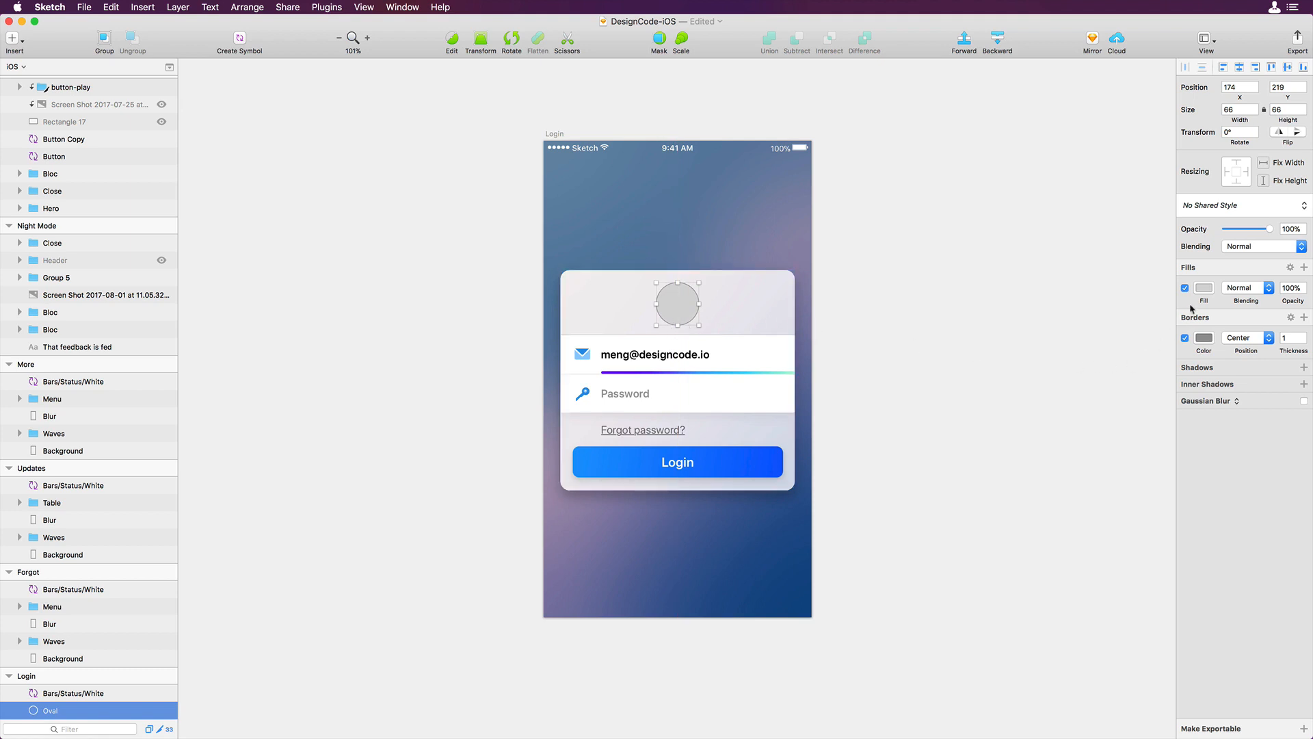
pyautogui.click(1185, 338)
# Step: Try a noise fill and a pattern fill on the circle
pyautogui.click(1204, 288)
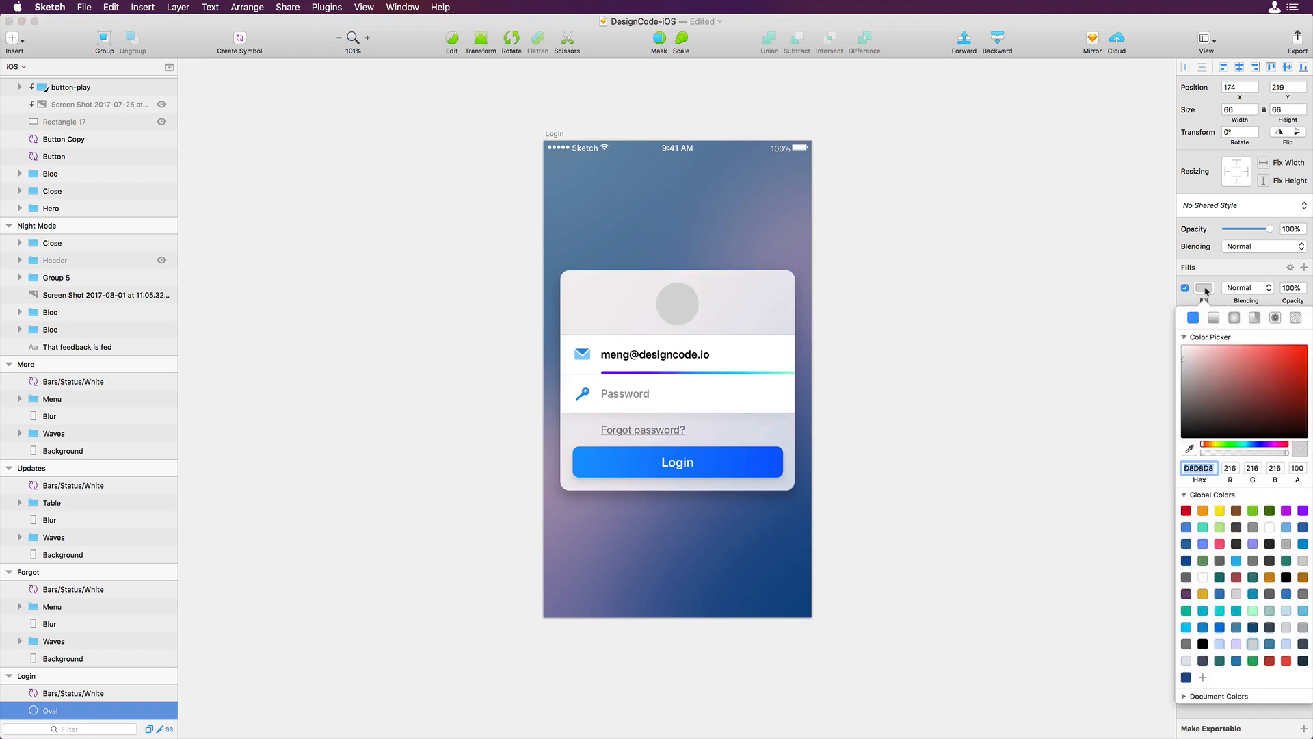
pyautogui.click(1295, 318)
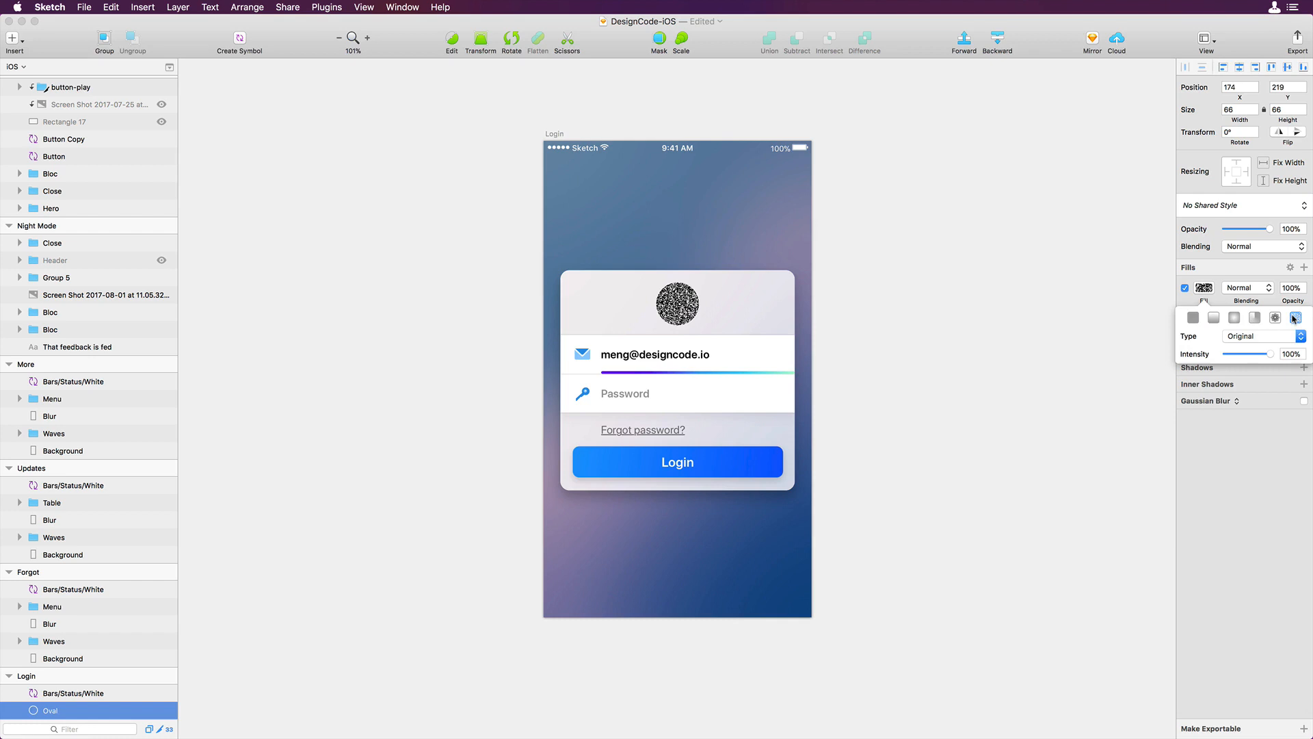
pyautogui.click(1276, 318)
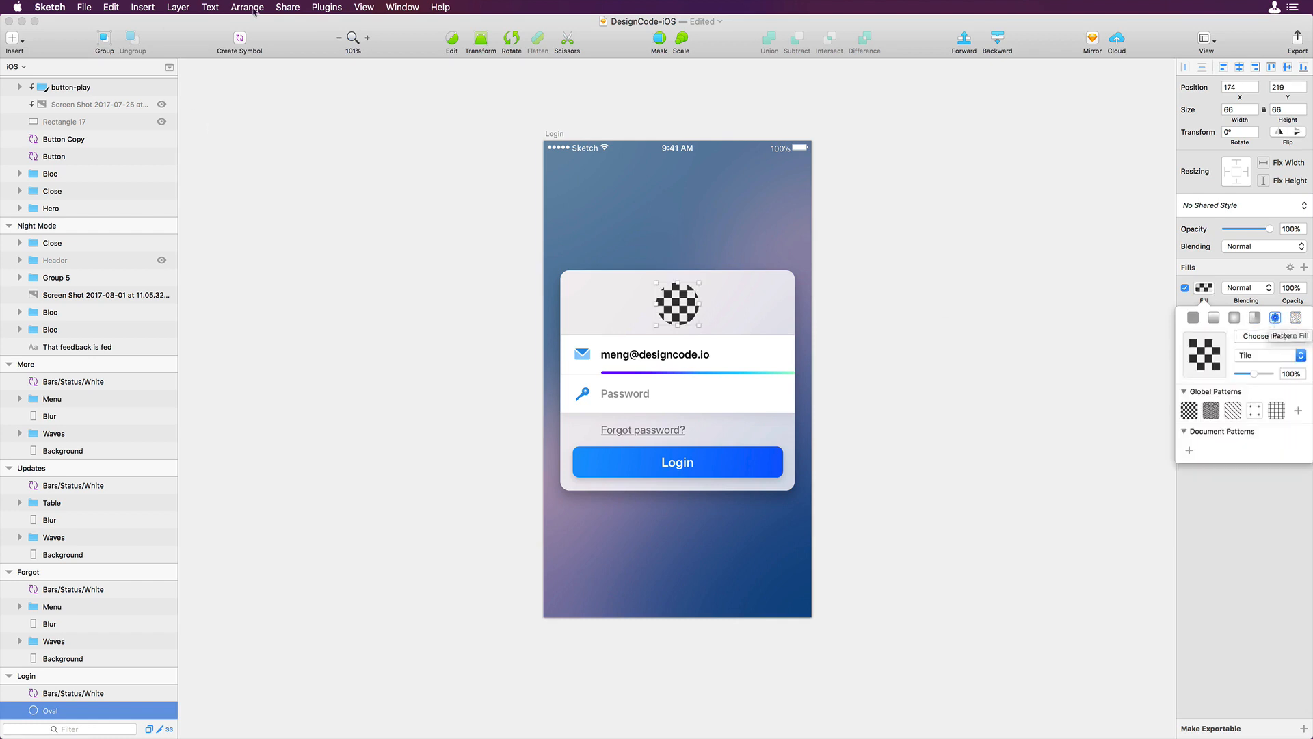
# Step: Fill the circle with a male persona photo from the Content Generator plugin
pyautogui.click(322, 8)
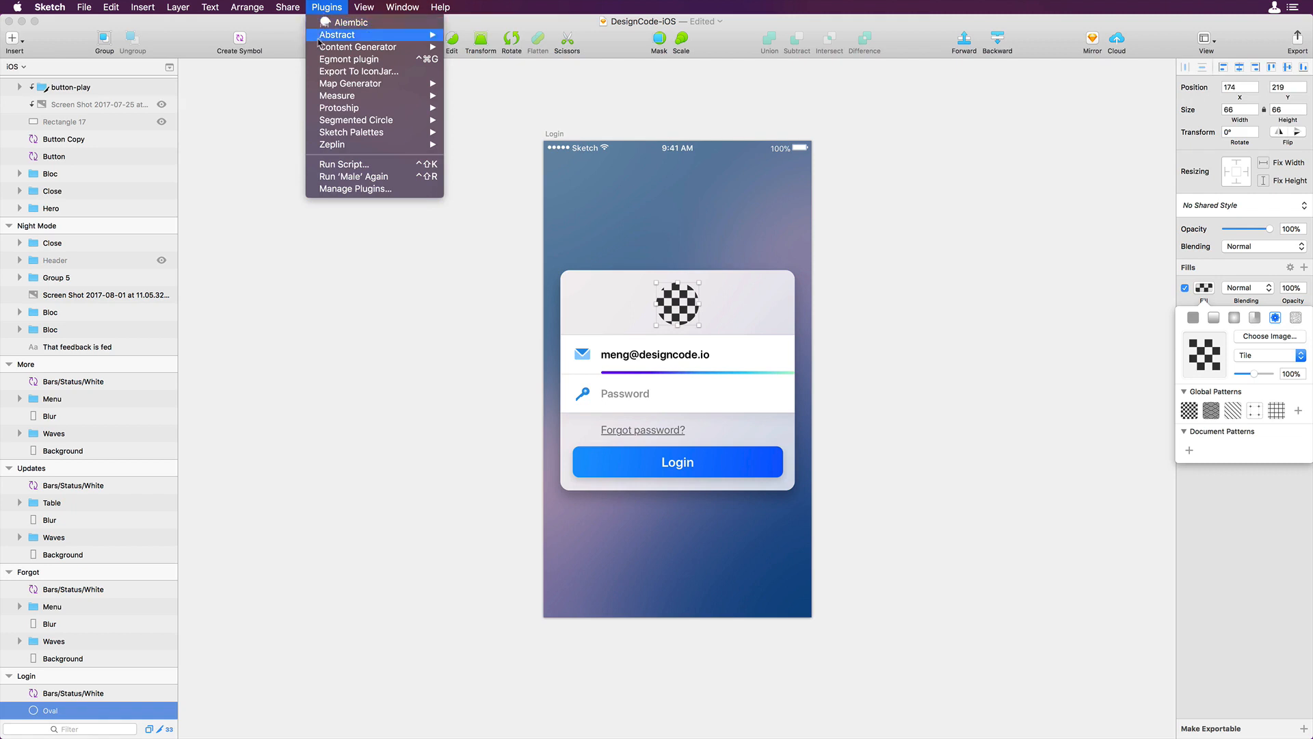
pyautogui.moveTo(335, 47)
pyautogui.moveTo(488, 97)
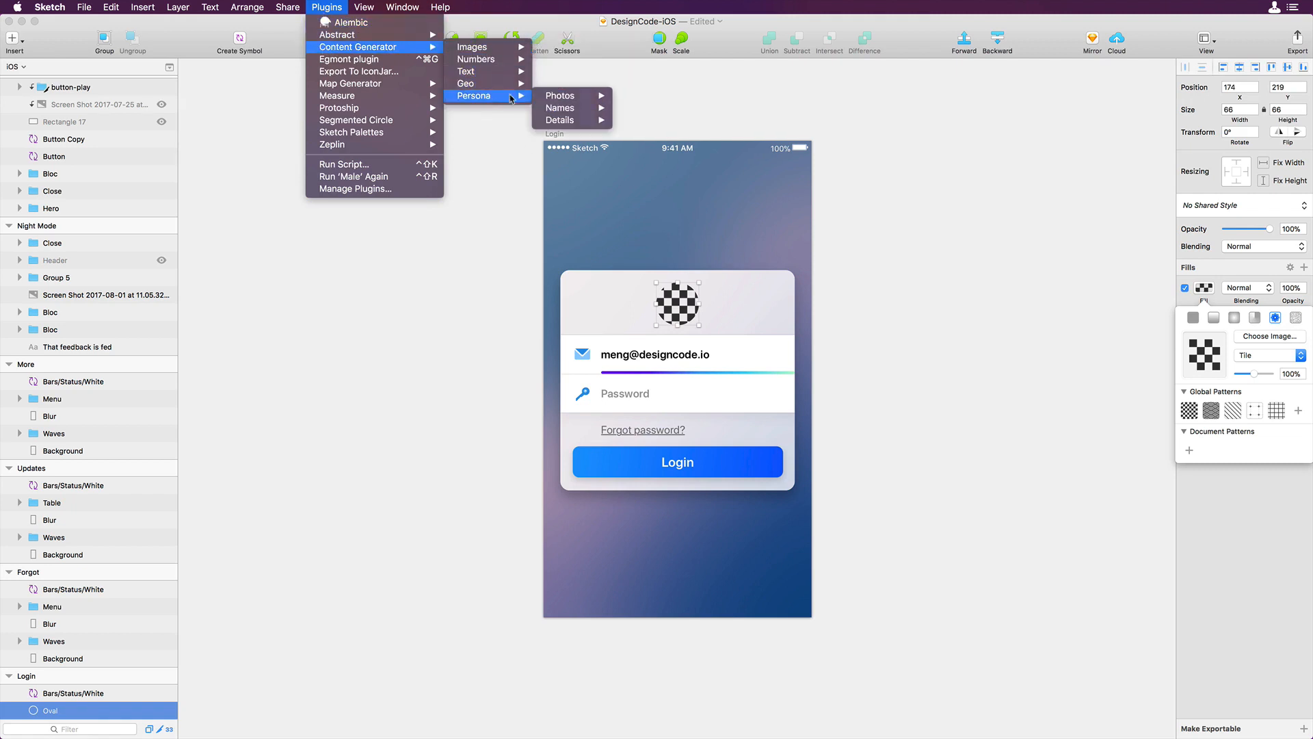
pyautogui.moveTo(585, 97)
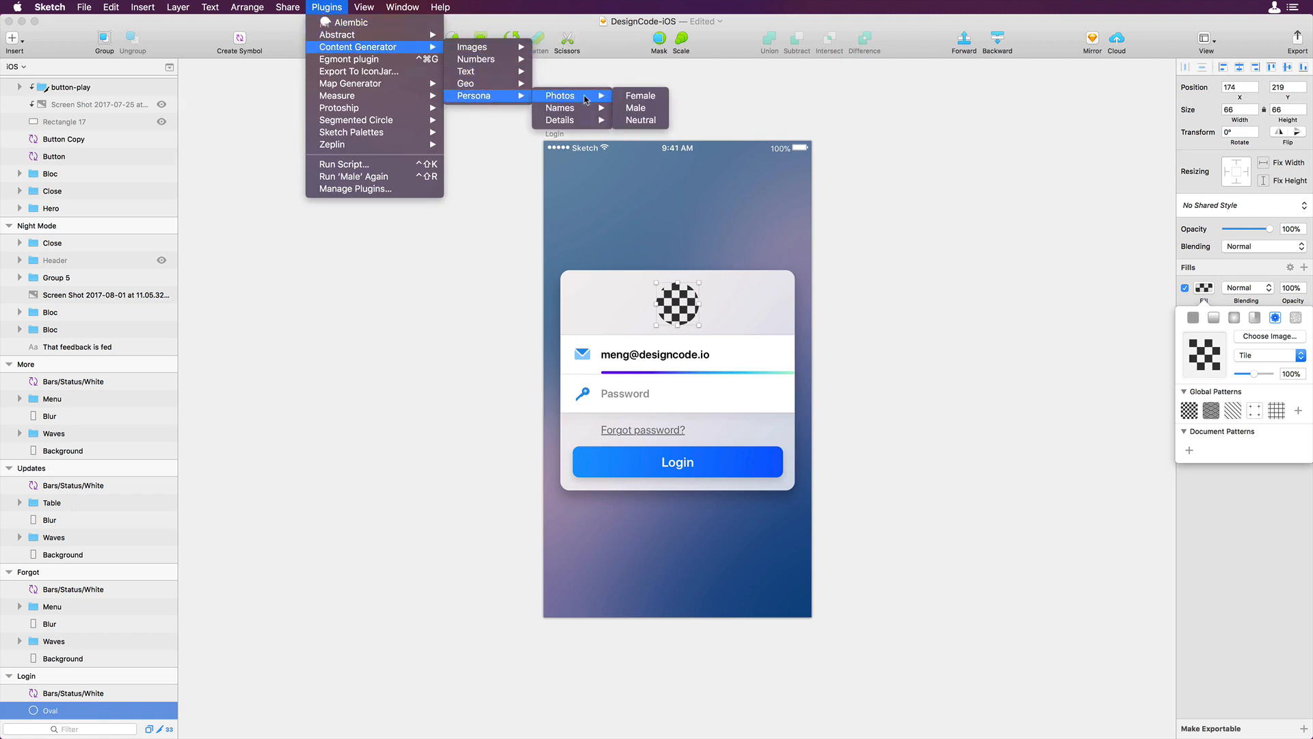
pyautogui.click(641, 108)
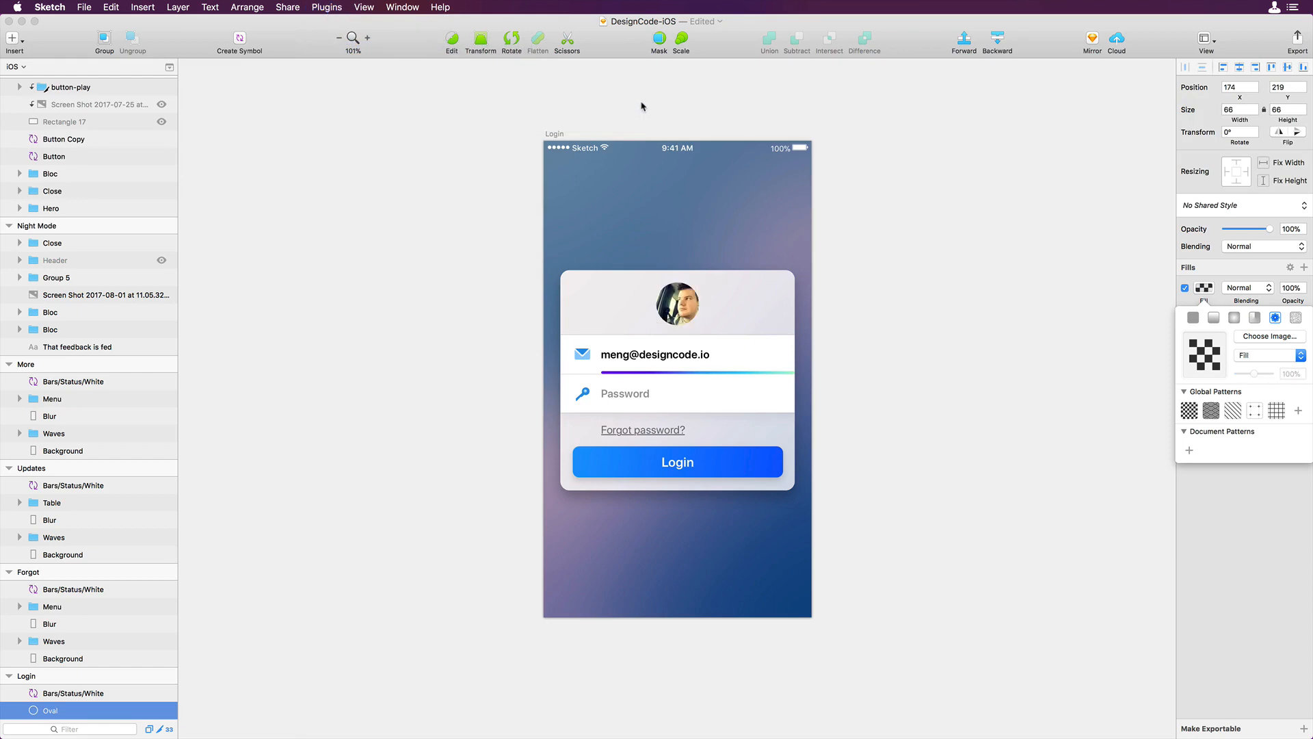
# Step: Switch to Safari to look through the patterns on thepatternlibrary.com and return to Sketch
pyautogui.press('super+Tab')
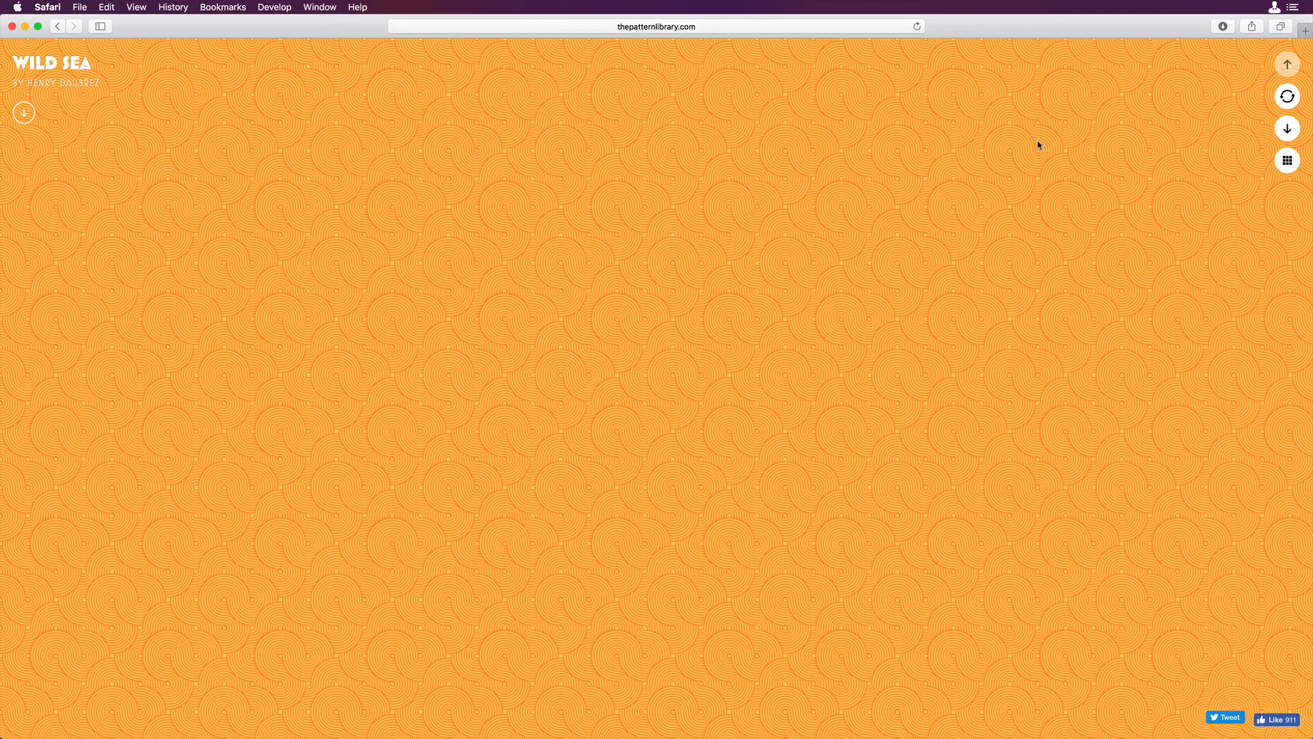
pyautogui.scroll(-10, 755, 159)
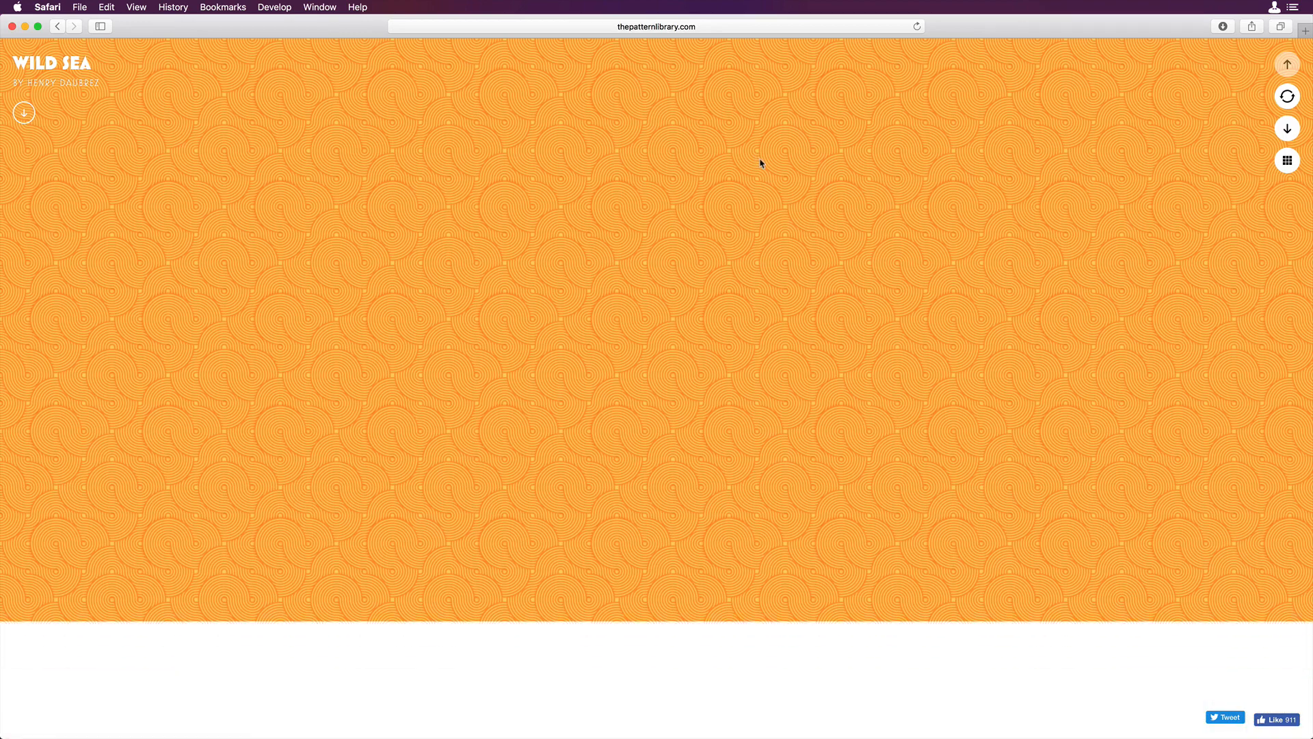
pyautogui.scroll(-10, 761, 163)
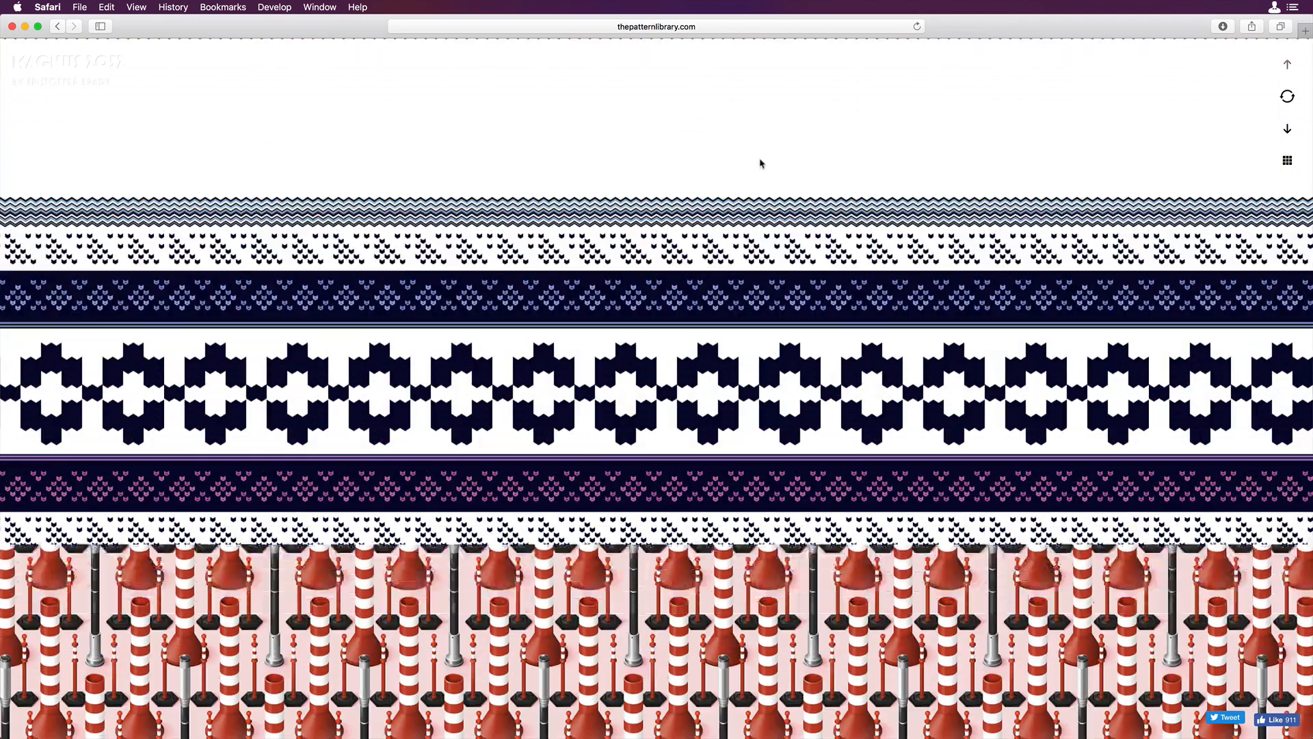
pyautogui.press('super+Tab')
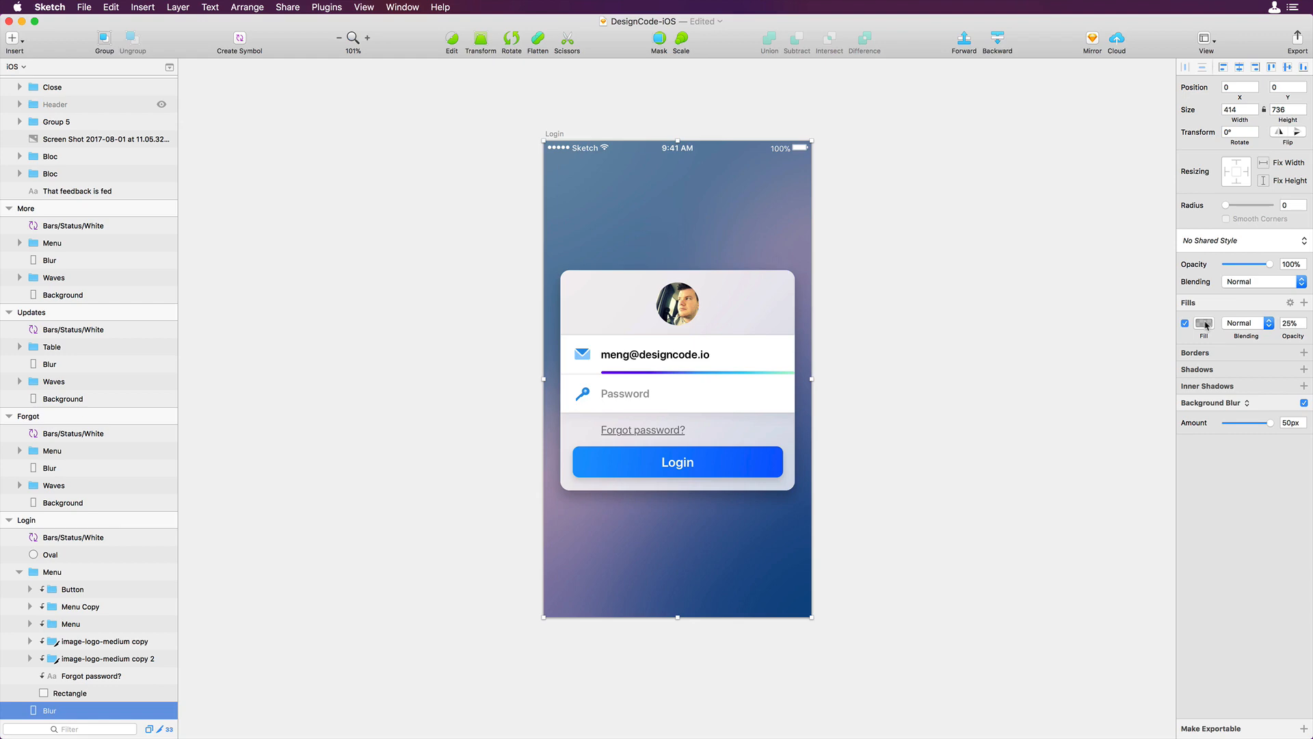
# Step: Change the Login artboard's Blur layer to a noise fill with 7% intensity and the Black type
pyautogui.click(1204, 324)
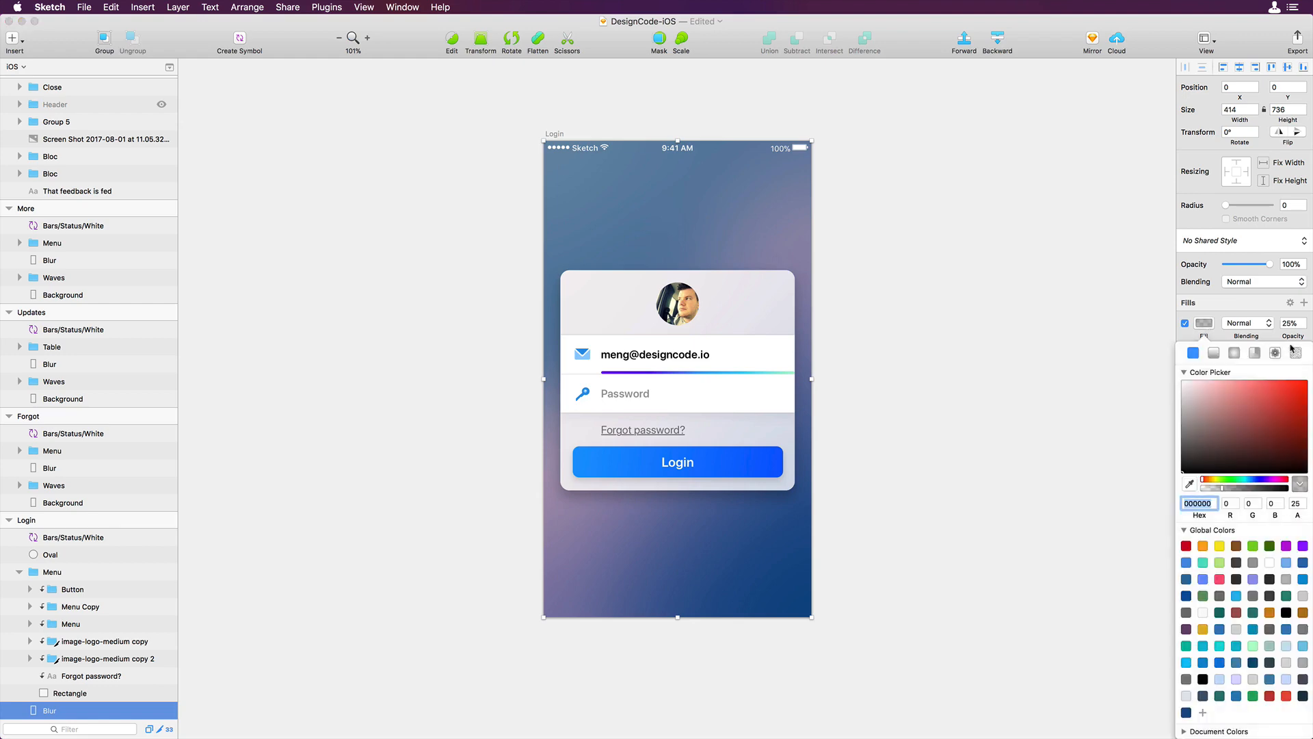
pyautogui.click(1295, 353)
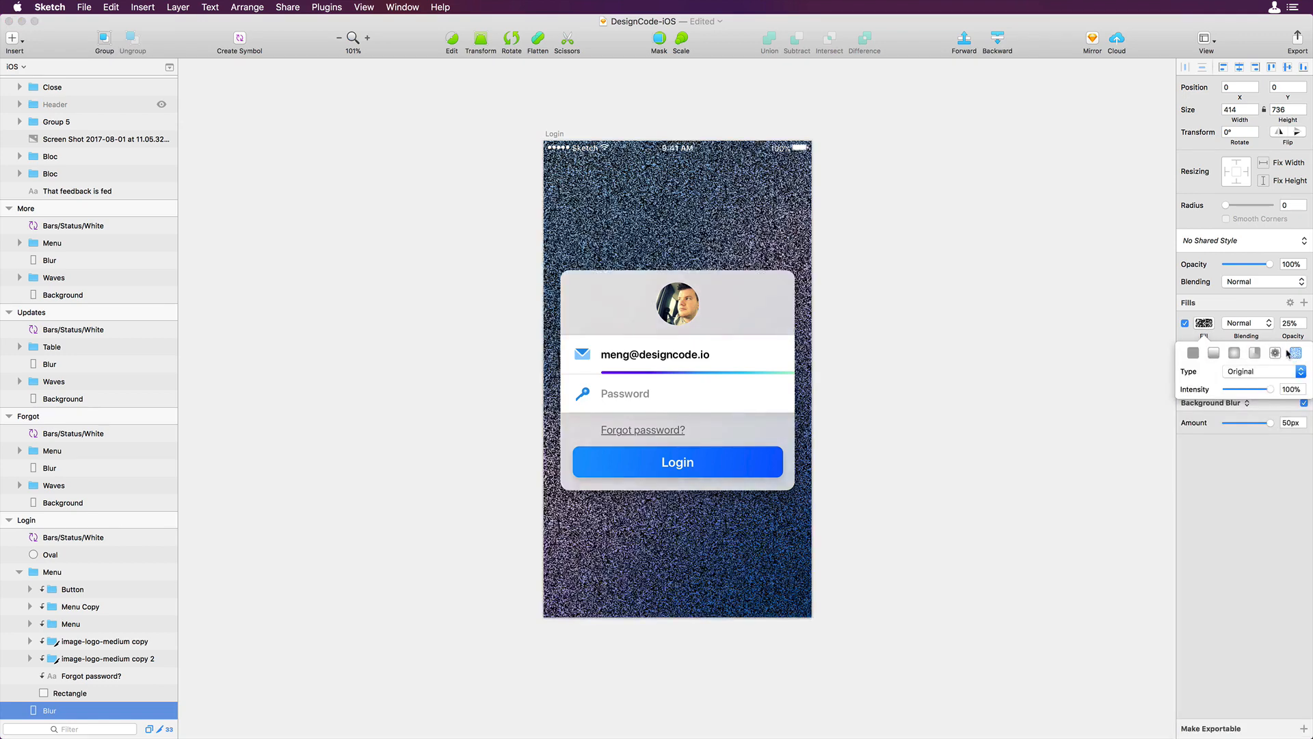
pyautogui.moveTo(1270, 389); pyautogui.dragTo(1232, 394)
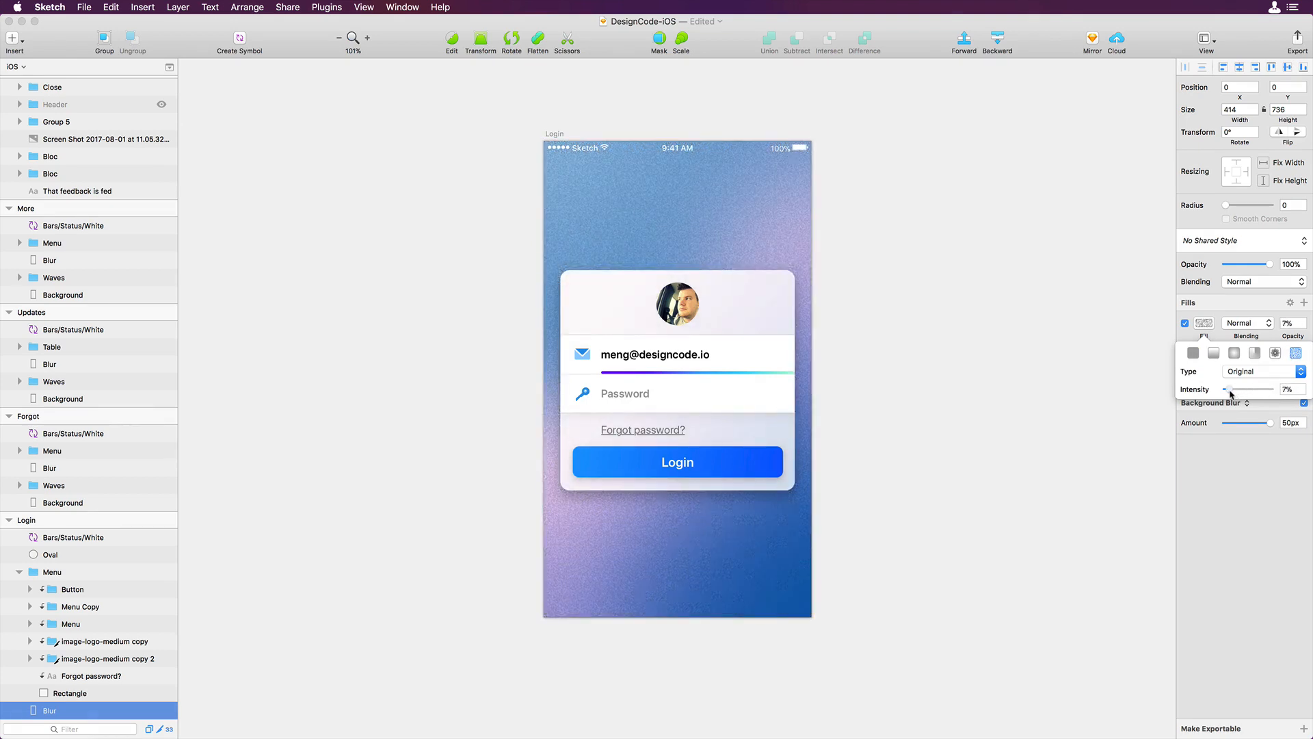
pyautogui.click(1245, 373)
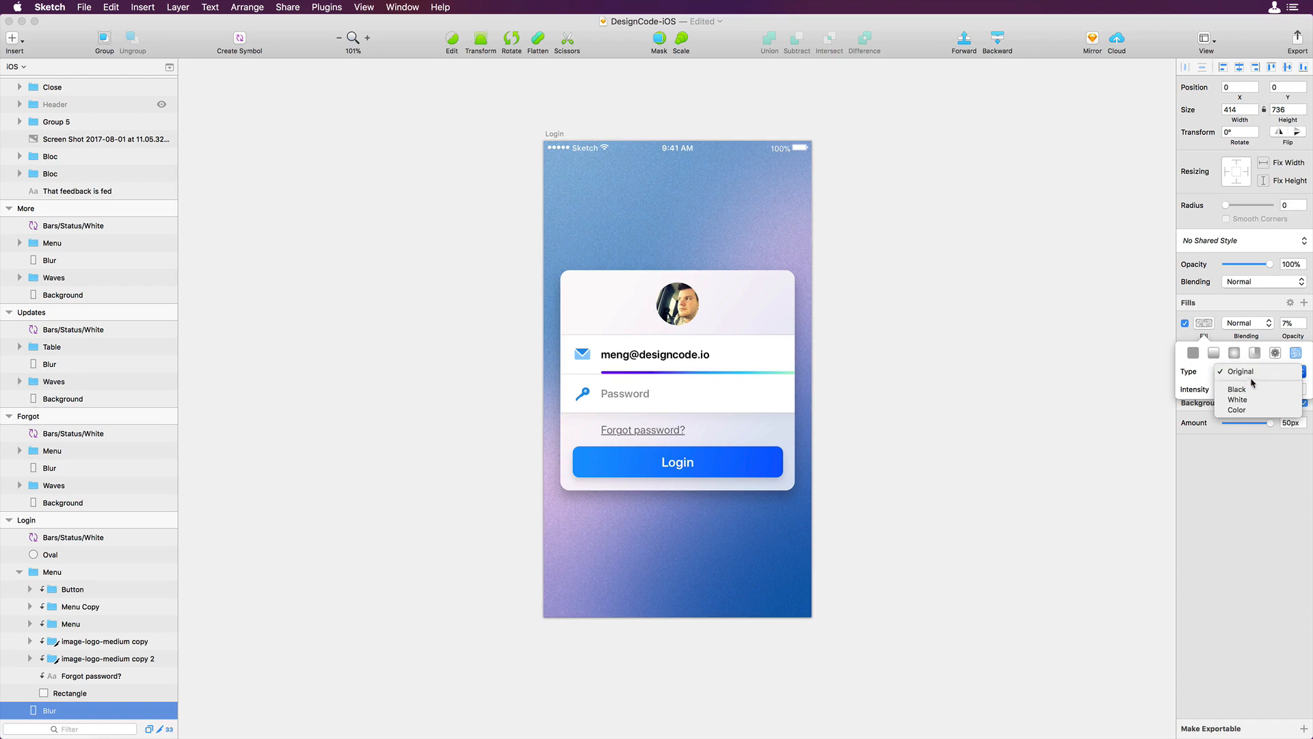
pyautogui.click(1253, 390)
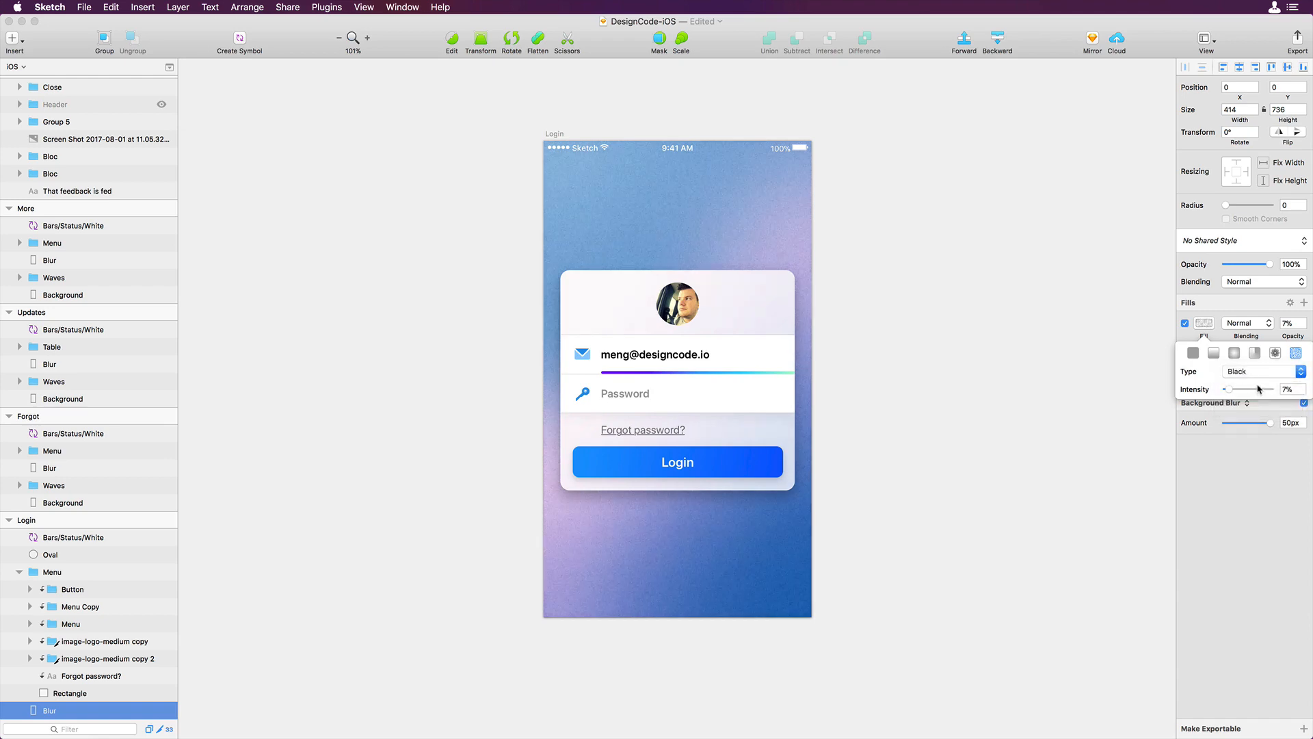
# Step: Set the Blur layer's noise fill intensity to 4% and its blending mode to Overlay
pyautogui.click(1292, 389)
pyautogui.press('Up')
pyautogui.click(1261, 324)
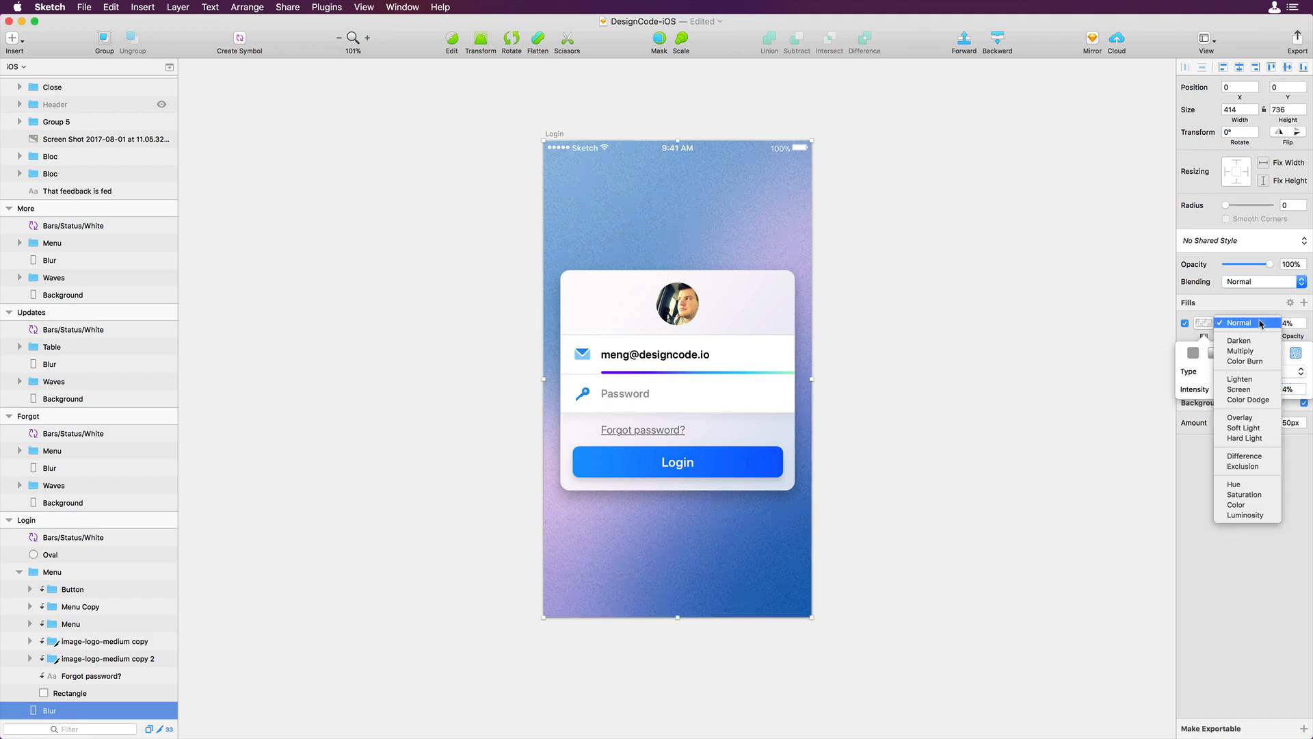
pyautogui.click(1255, 417)
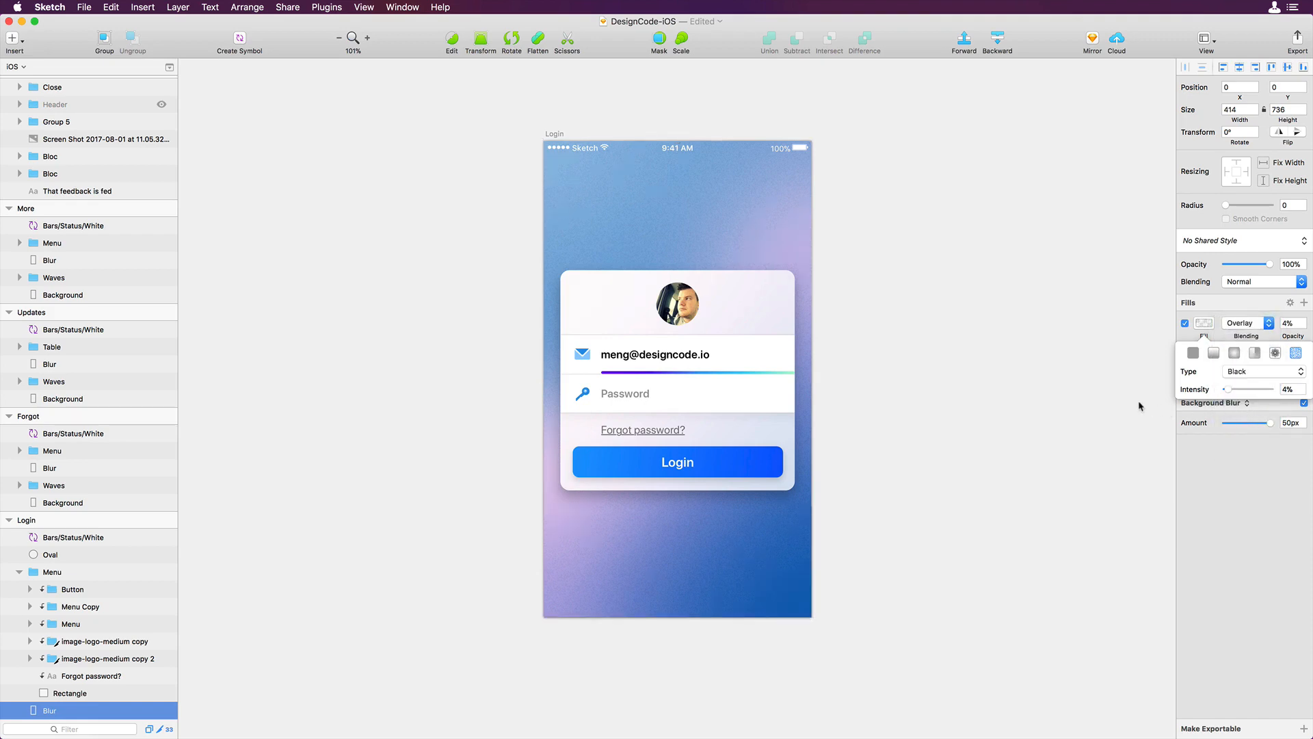
pyautogui.click(1065, 377)
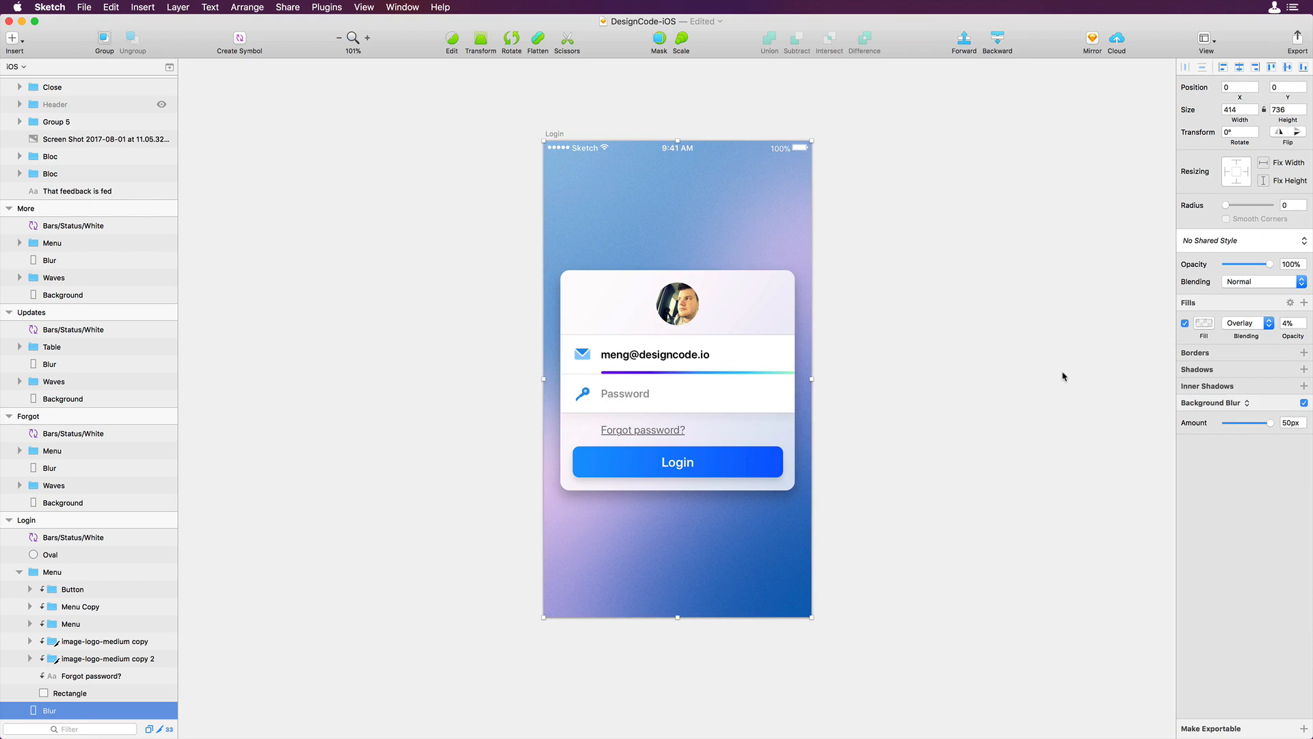
pyautogui.click(1064, 376)
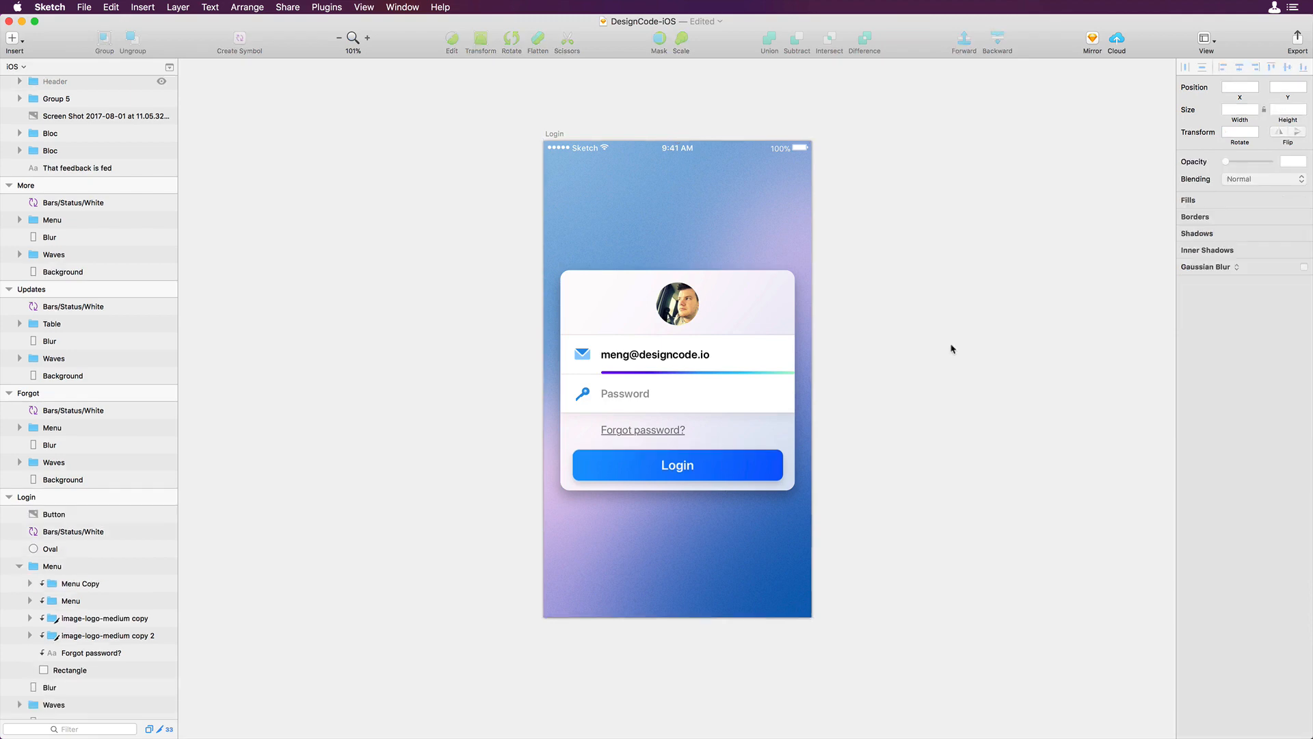
# Step: Group the Login artboard's button, profile photo circle and Menu group, and name the new group Popup
pyautogui.click(751, 468)
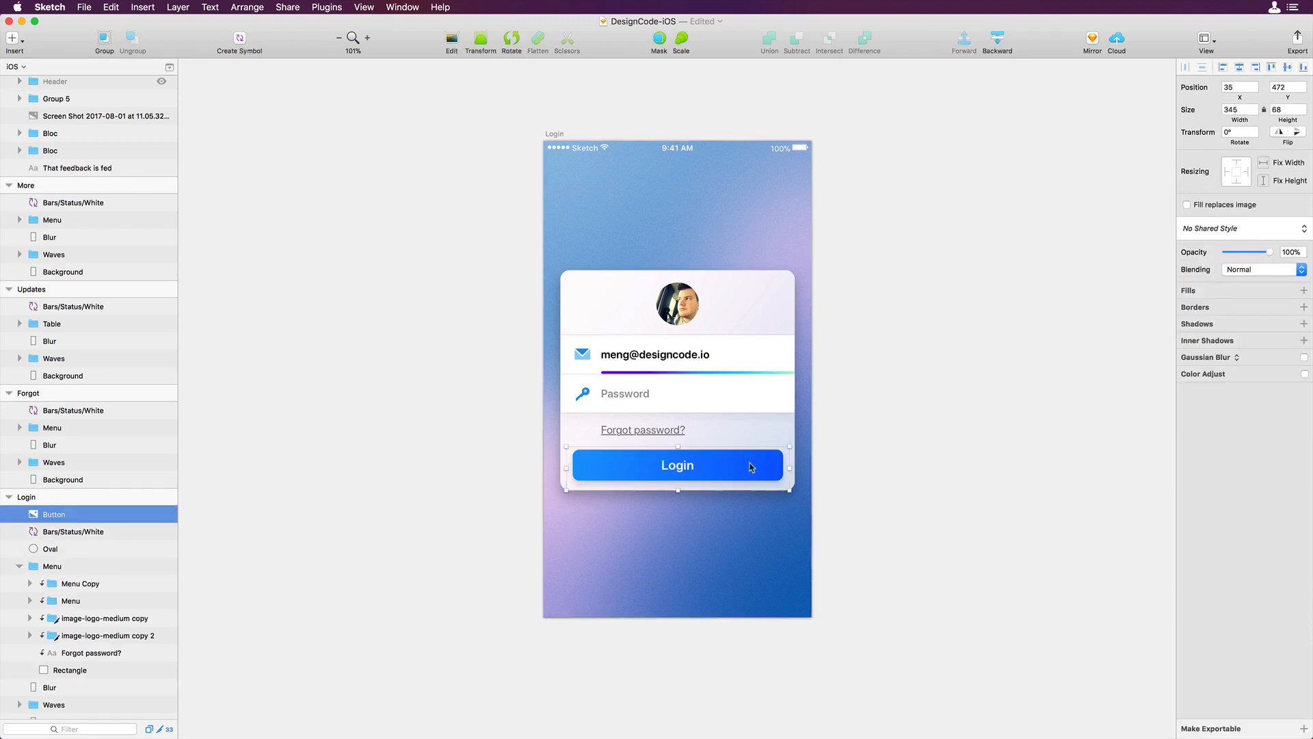
pyautogui.keyDown('shift'); pyautogui.click(745, 312); pyautogui.keyUp('shift')
pyautogui.keyDown('shift'); pyautogui.click(691, 312); pyautogui.keyUp('shift')
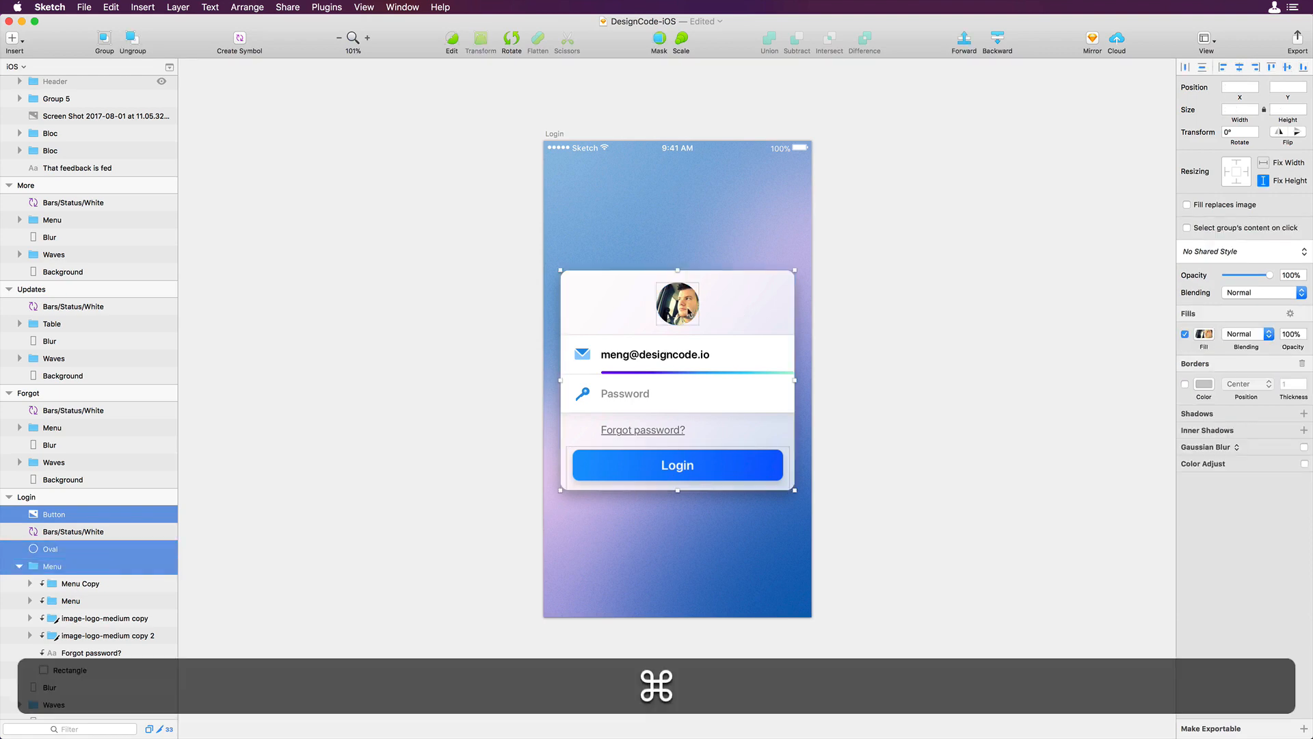
pyautogui.press('super+g')
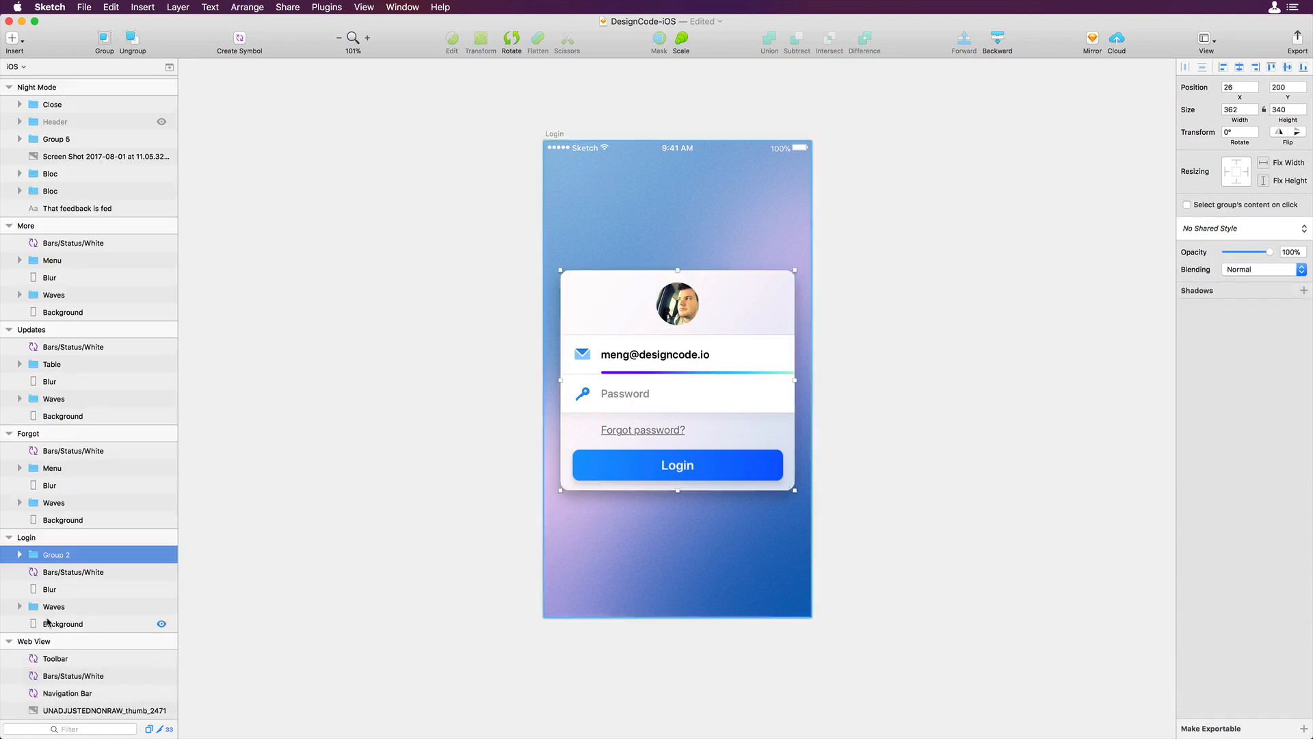
pyautogui.doubleClick(71, 555)
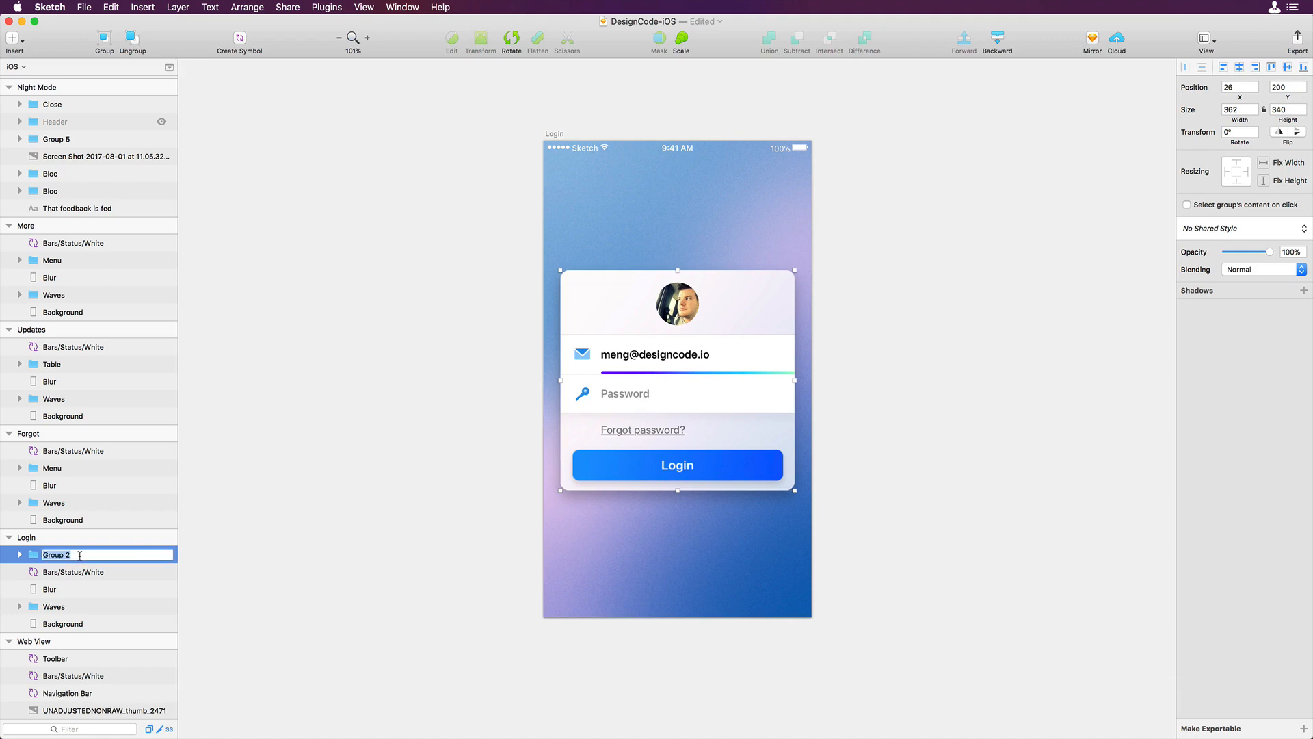
pyautogui.write('Popup')
pyautogui.press('Return')
# Step: Export the Popup group as Popup.png straight from the layer list to the desktop and preview the file
pyautogui.scroll(1, 3, 511)
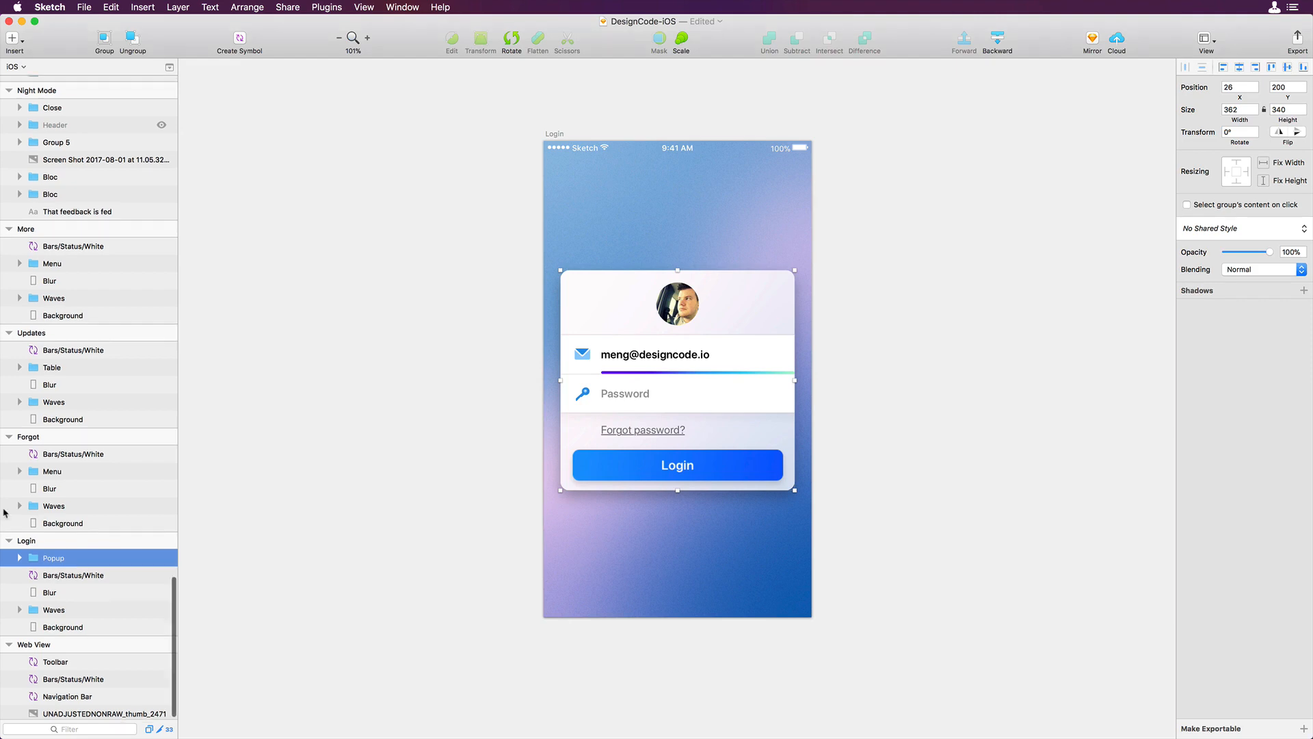
pyautogui.moveTo(3, 509); pyautogui.dragTo(295, 512)
pyautogui.moveTo(349, 558)
pyautogui.mouseDown()
pyautogui.moveTo(269, 543)
pyautogui.moveTo(160, 467)
pyautogui.mouseUp()
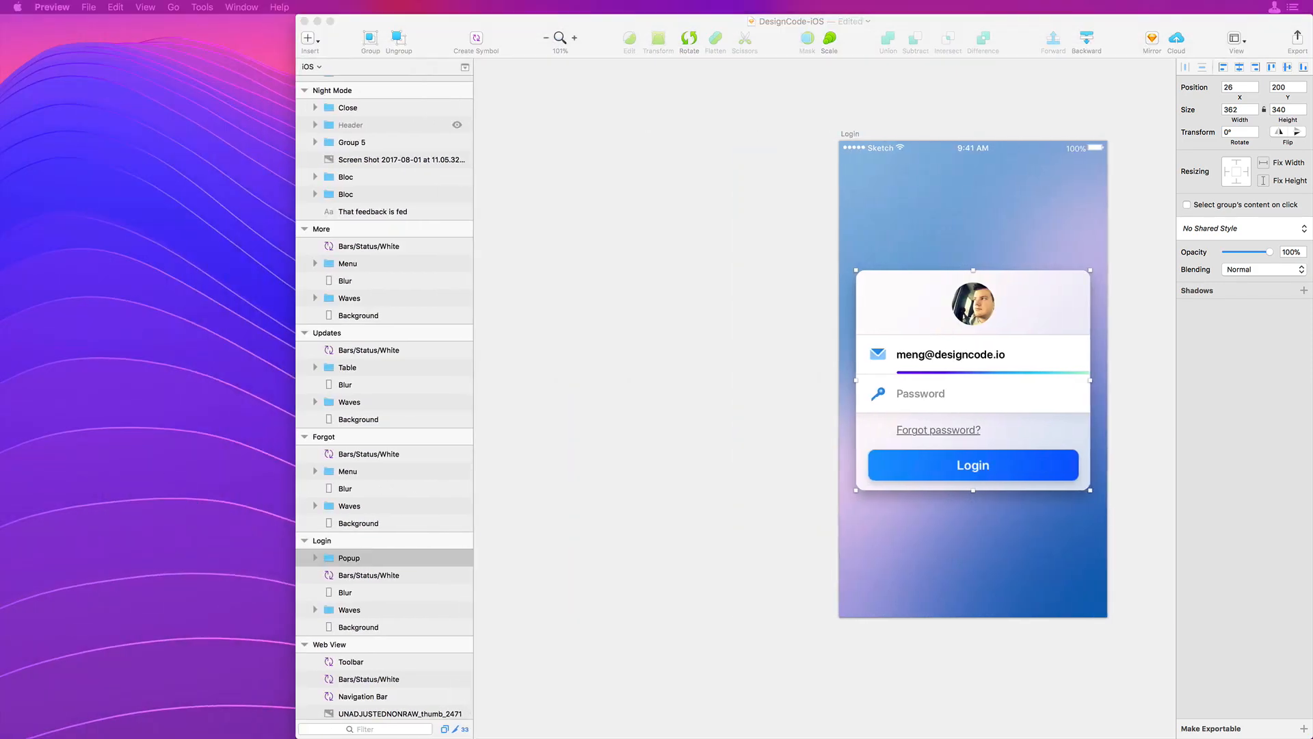
pyautogui.press('F11')
pyautogui.click(1199, 47)
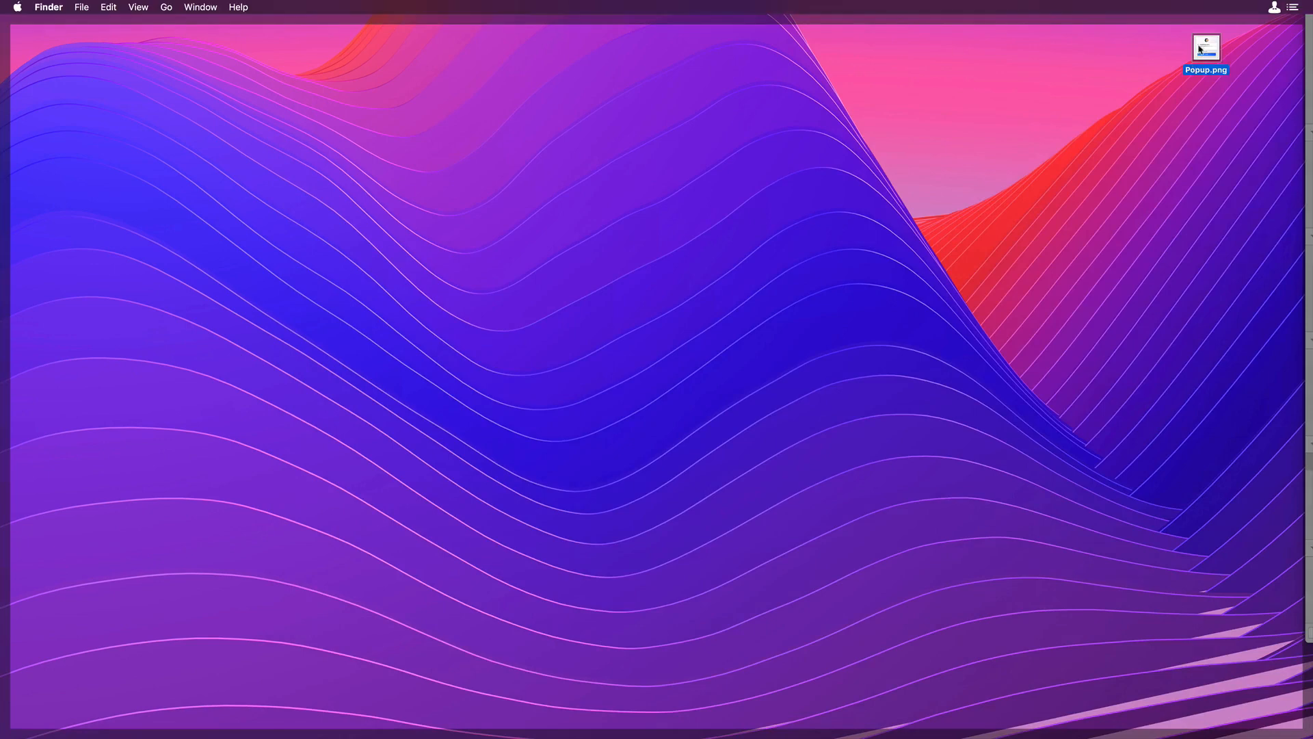
pyautogui.press('space')
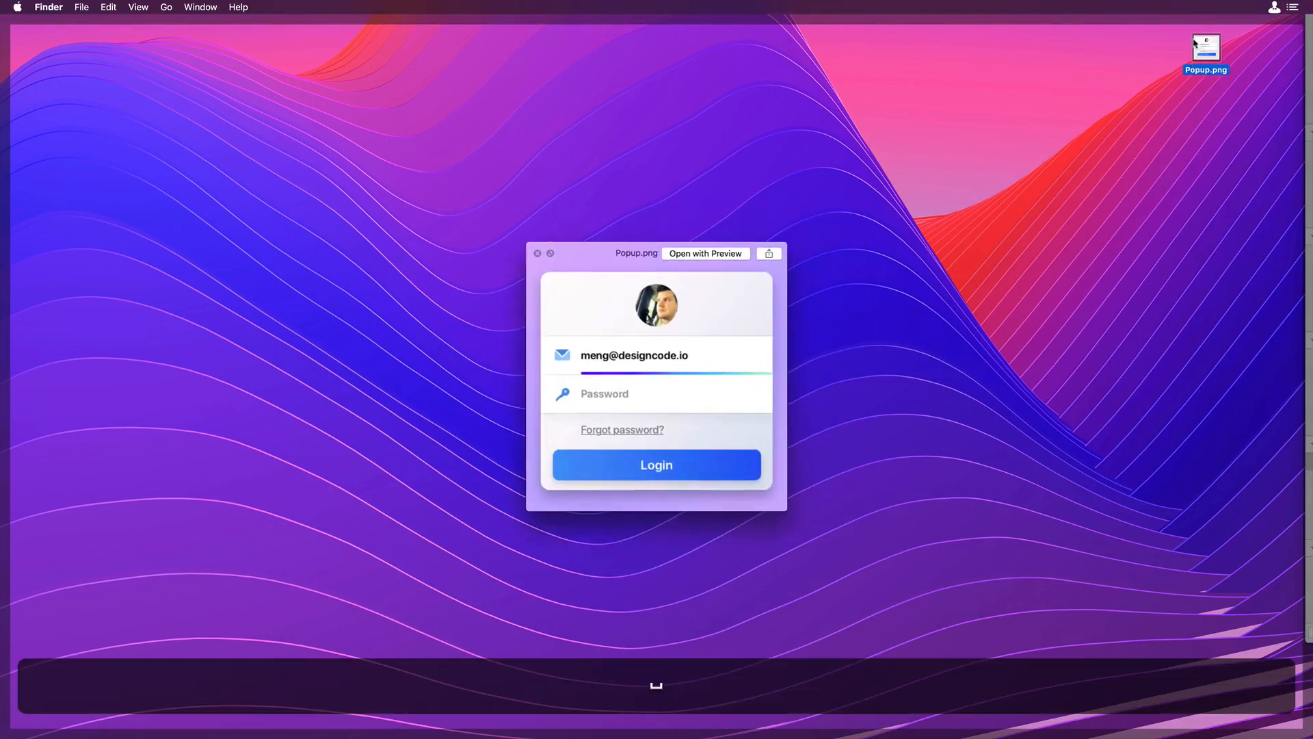
pyautogui.click(105, 707)
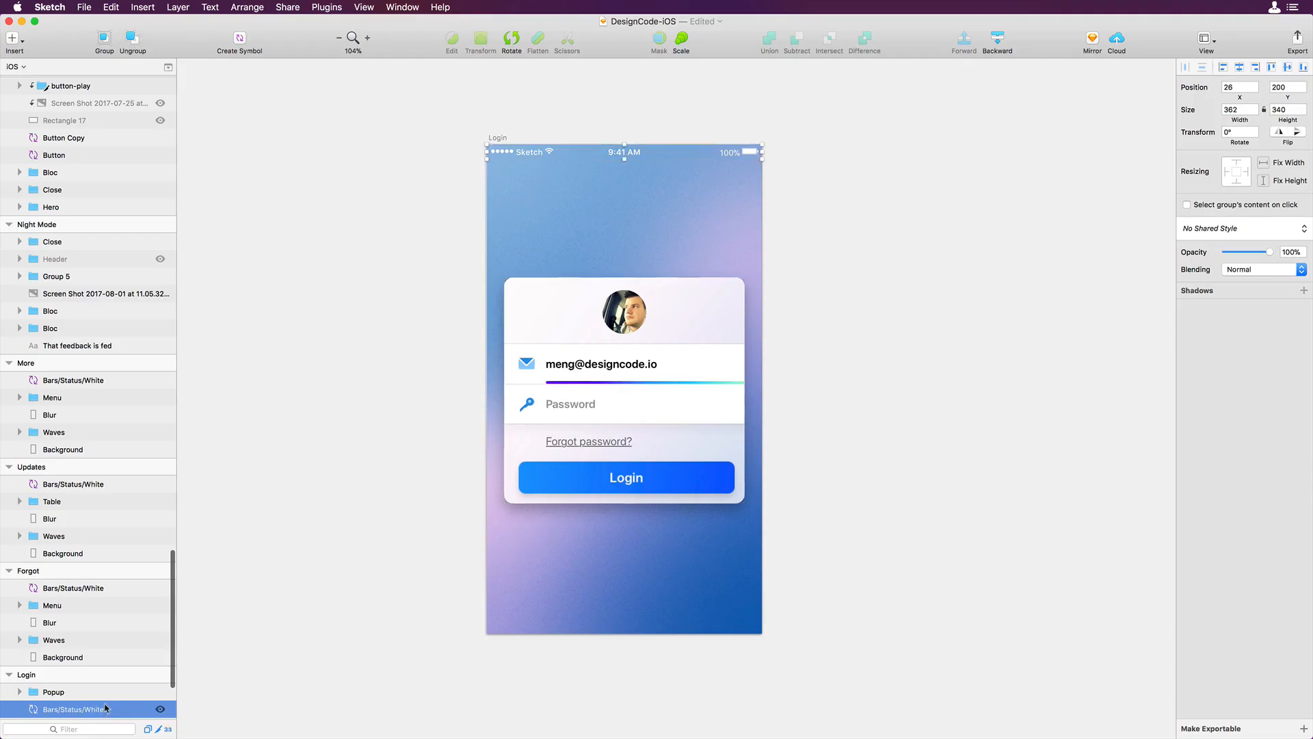
pyautogui.click(106, 693)
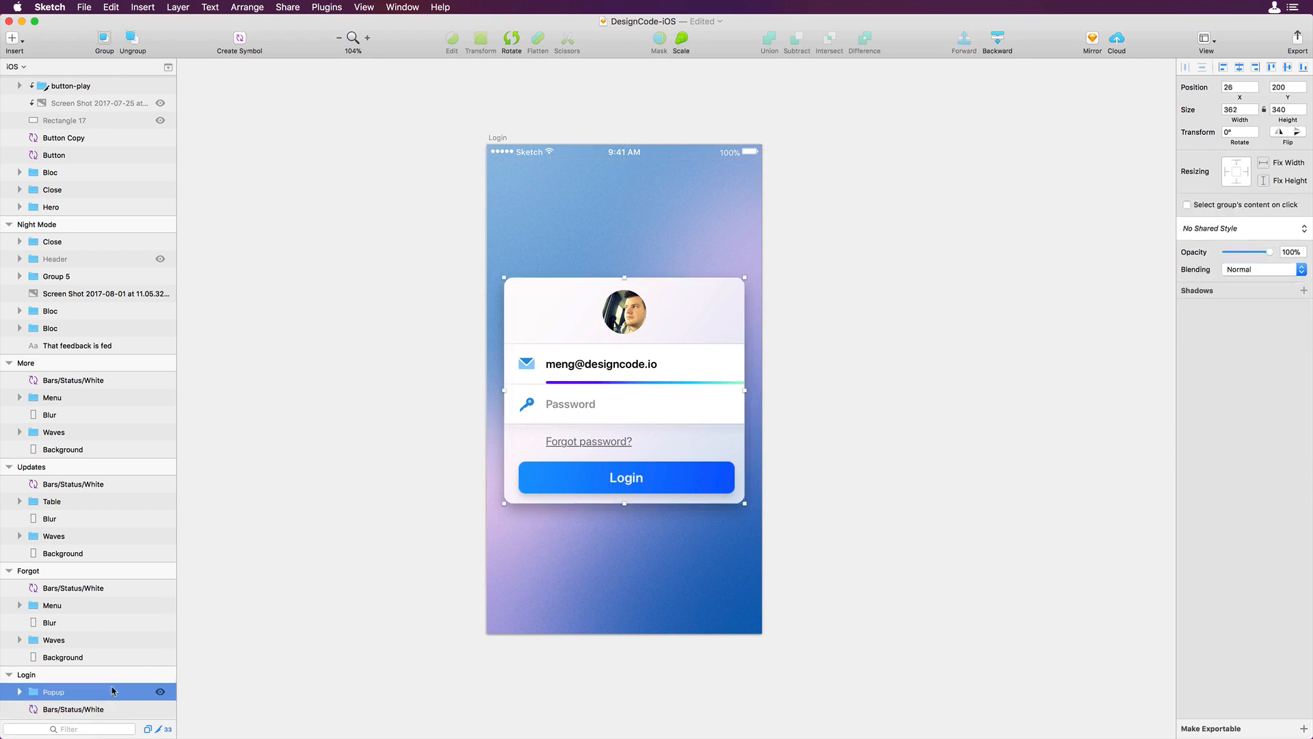
pyautogui.click(1237, 727)
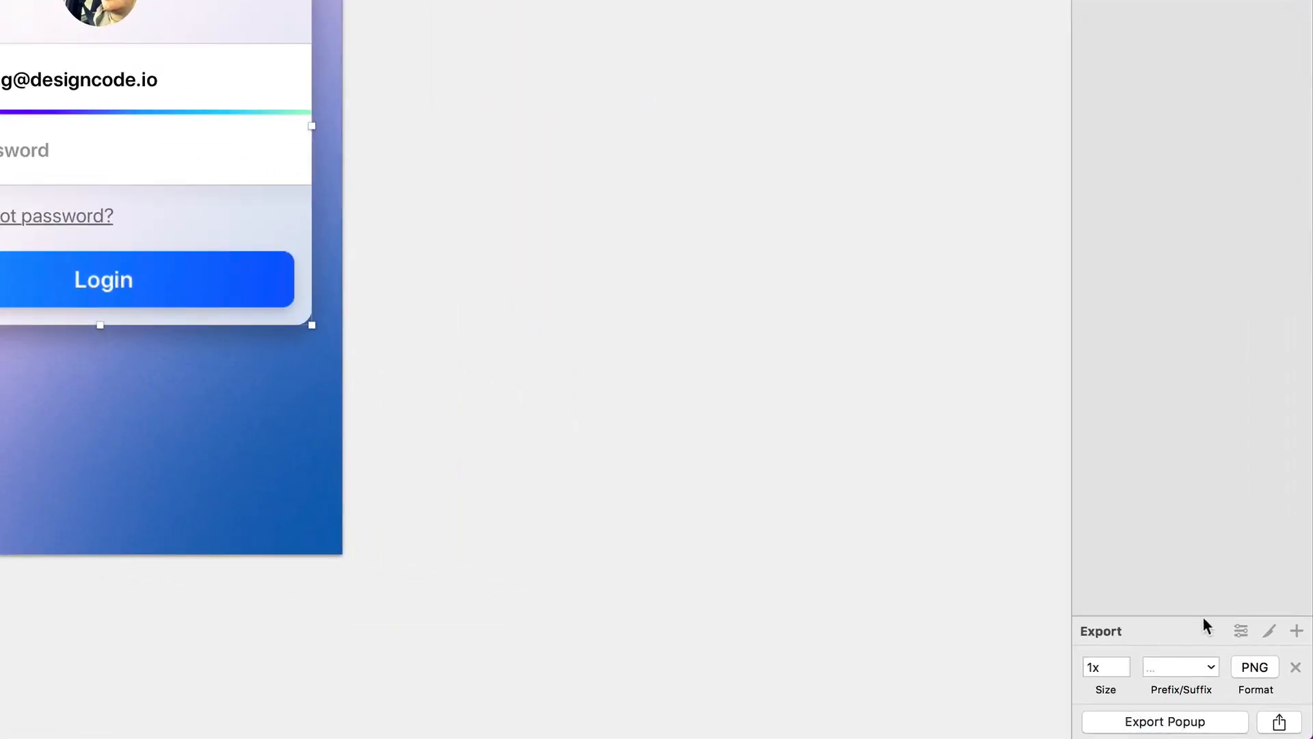
pyautogui.click(1241, 631)
pyautogui.click(1223, 674)
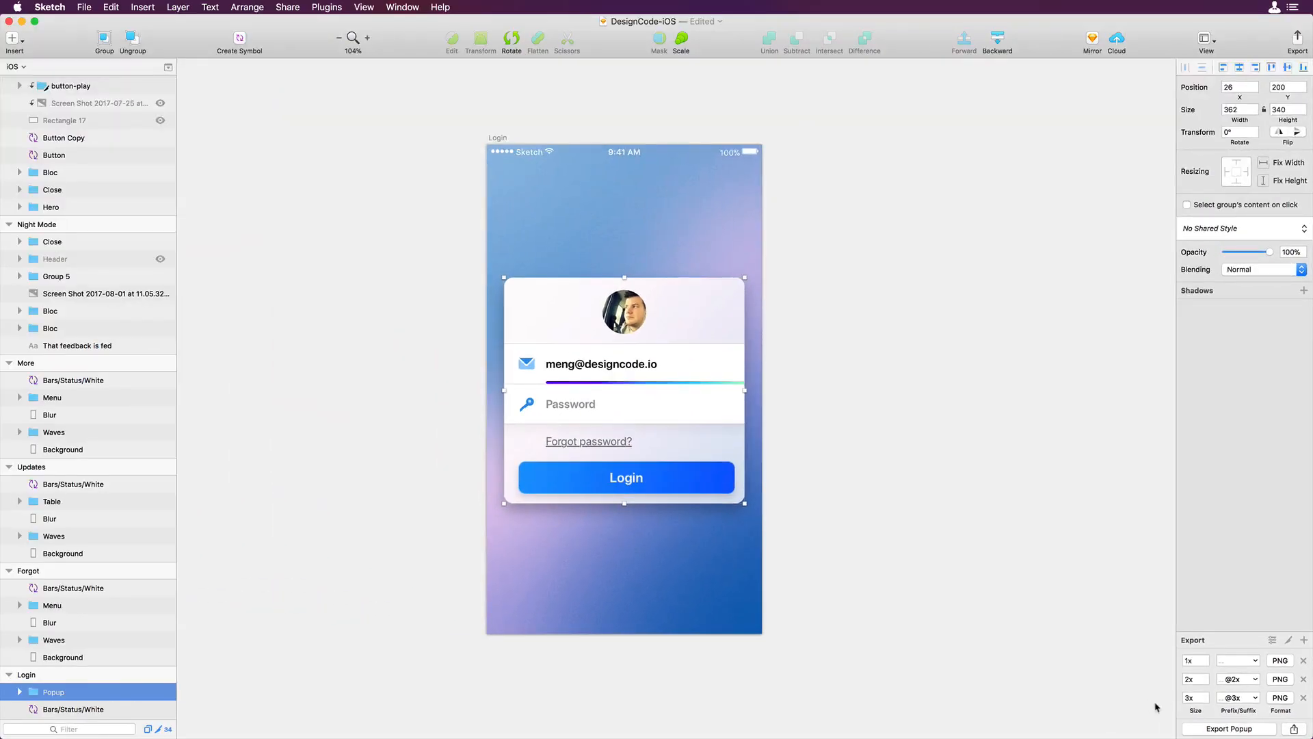
pyautogui.click(1219, 728)
pyautogui.click(864, 238)
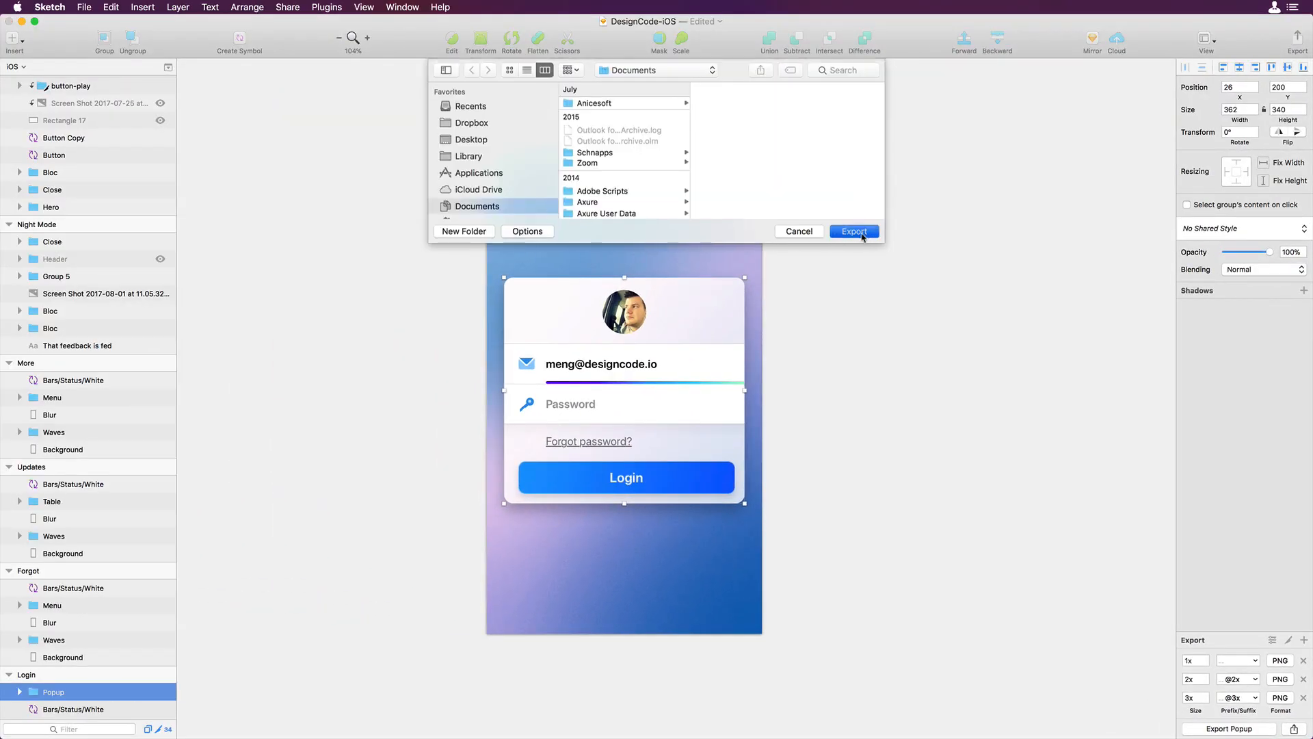
pyautogui.press('F11')
pyautogui.click(1005, 63)
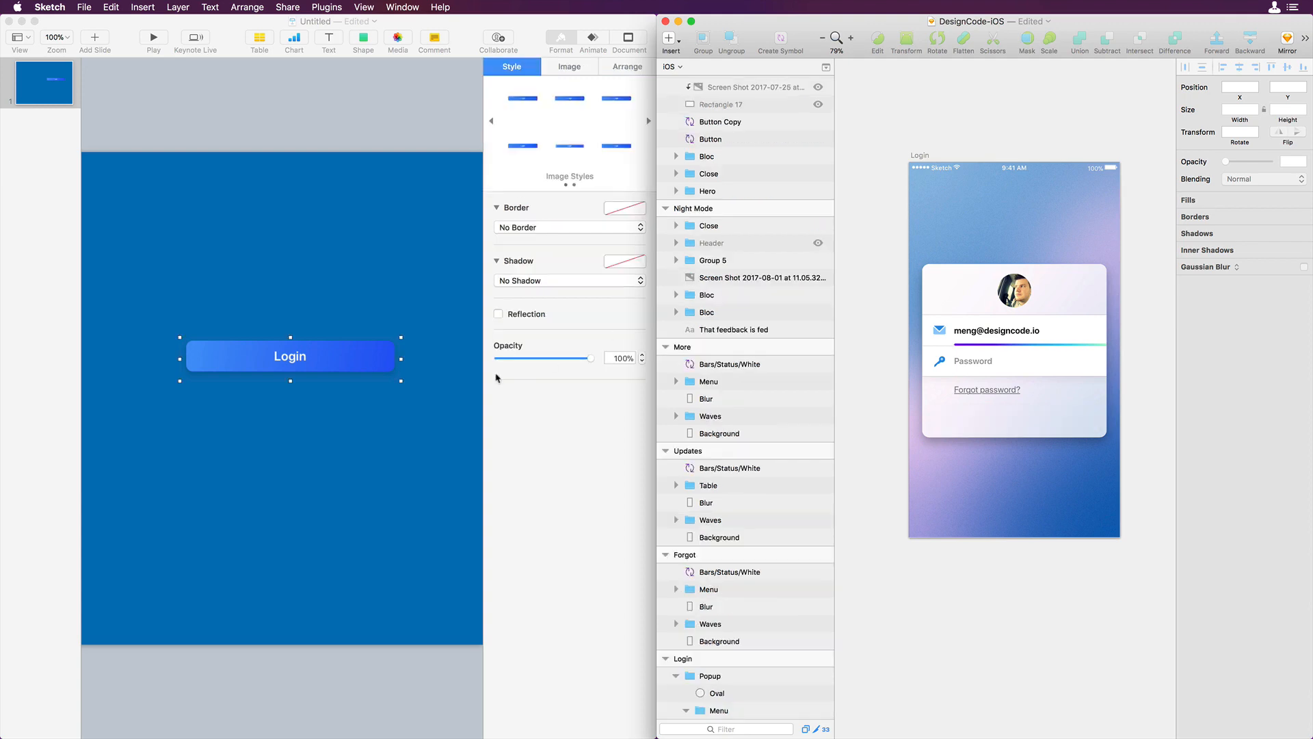
# Step: Copy the Login button from the Keynote slide and paste it into Sketch's Login artboard below "Forgot password?"
pyautogui.click(269, 413)
pyautogui.click(305, 360)
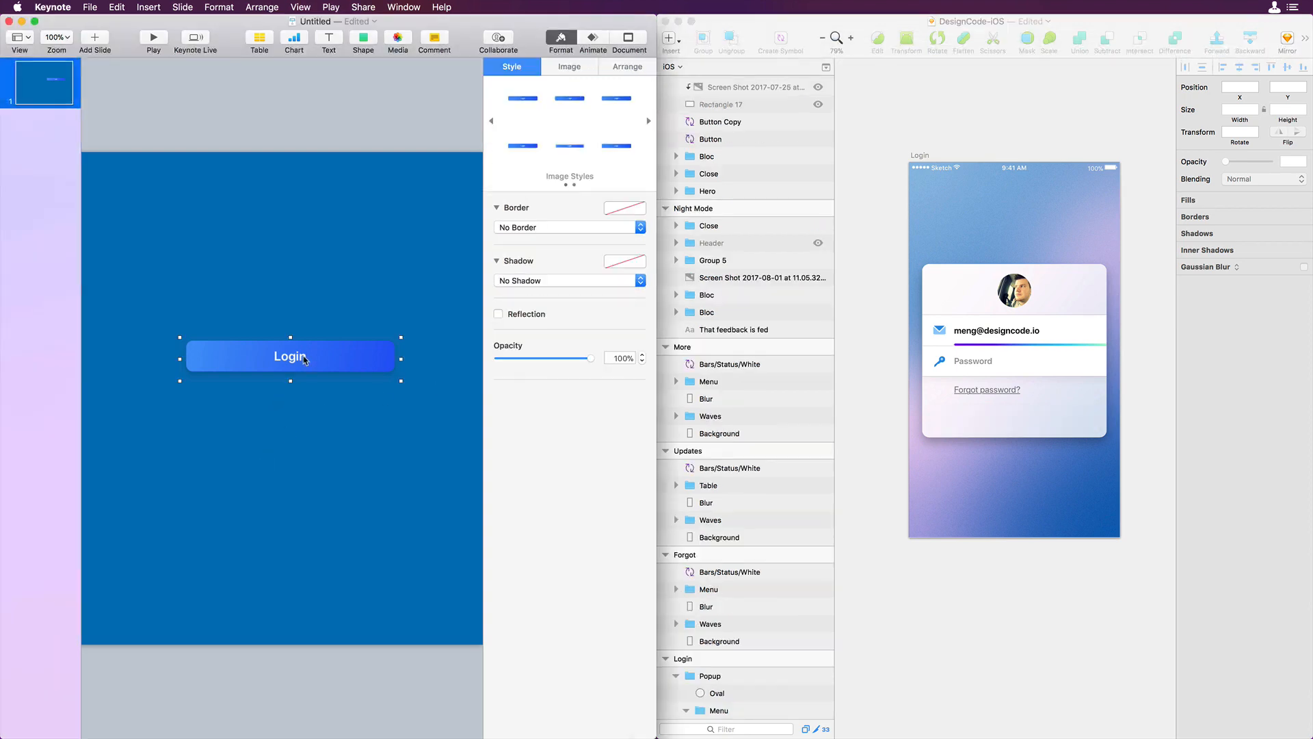
pyautogui.press('super+c')
pyautogui.click(916, 159)
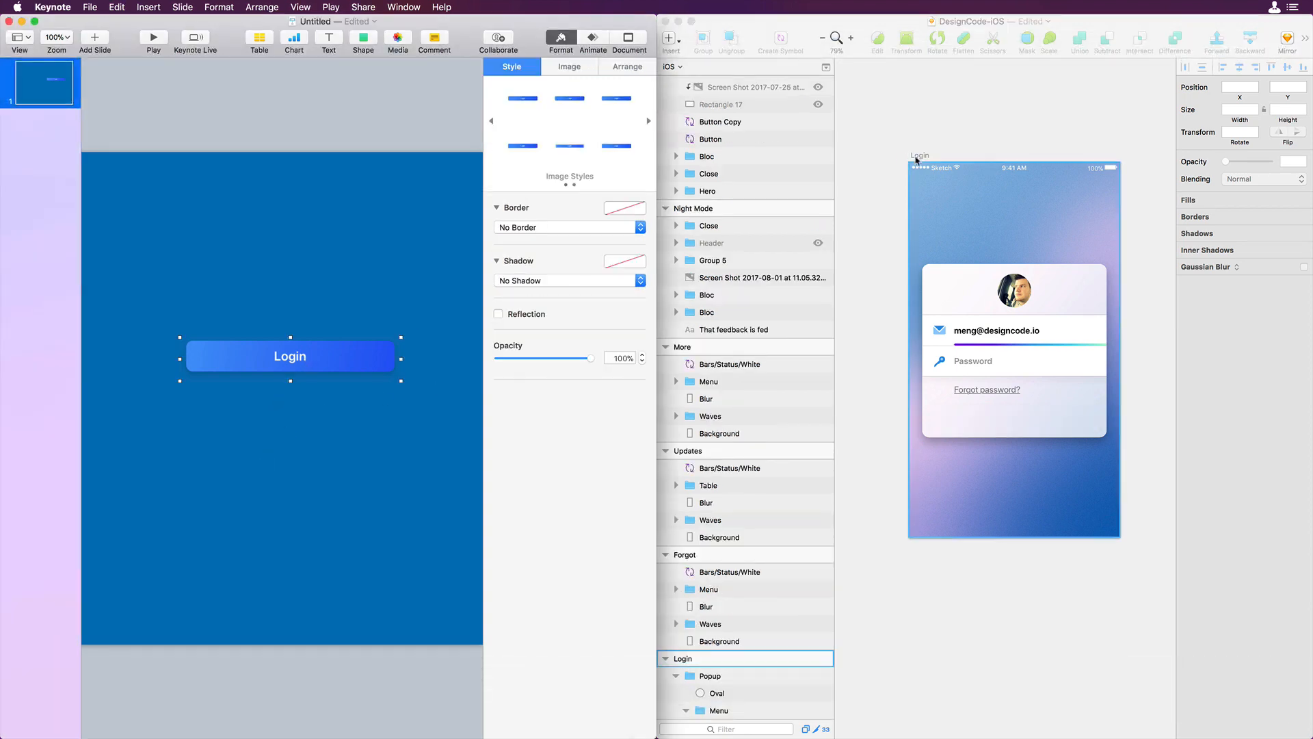
pyautogui.click(917, 159)
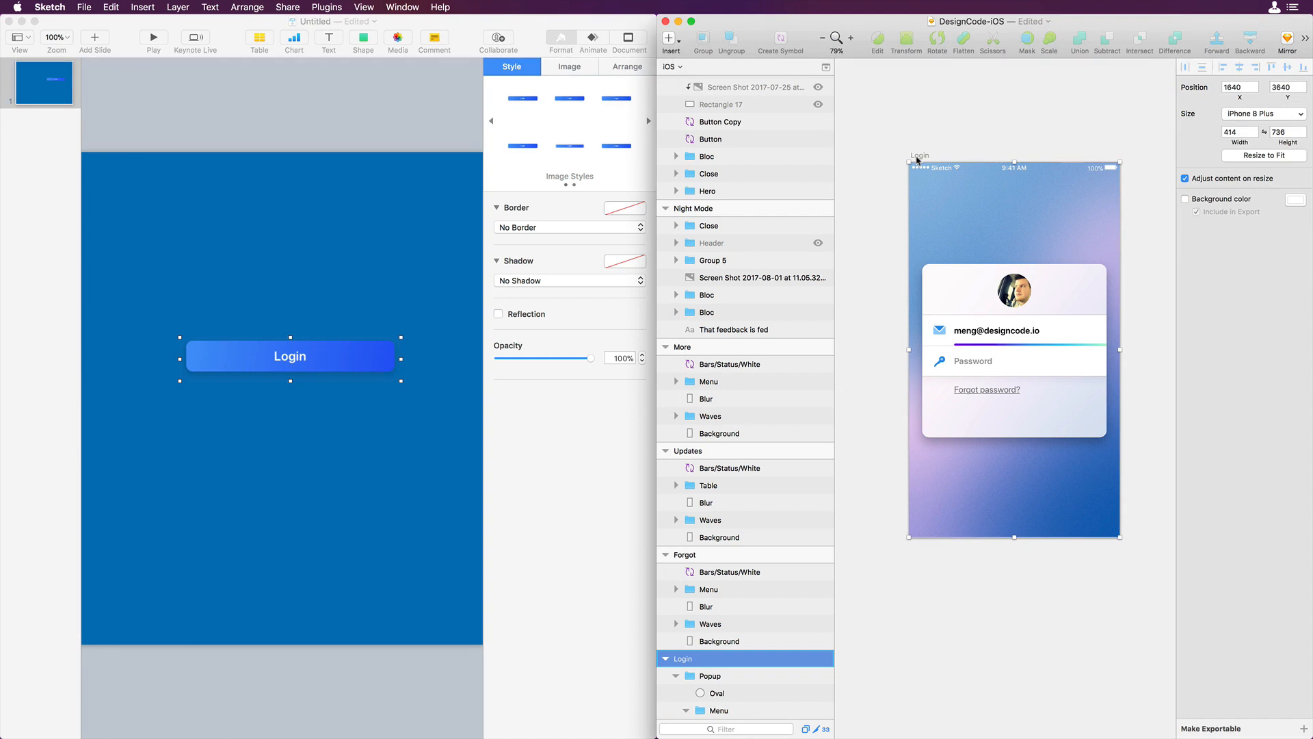
pyautogui.press('super+v')
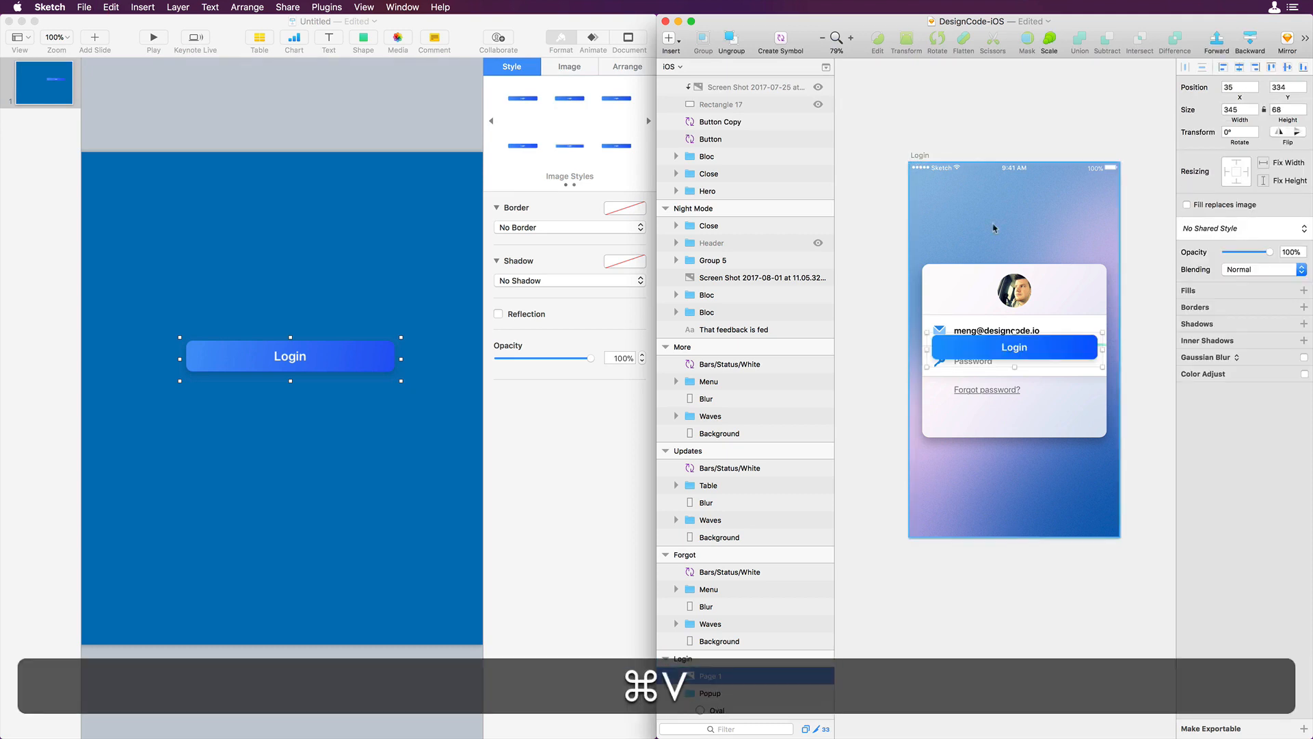
pyautogui.moveTo(1047, 350); pyautogui.dragTo(1049, 416)
# Step: Delete the pasted Login button, paste it again at a point inside the popup, and move it to about X 38, Y 472
pyautogui.press('Delete')
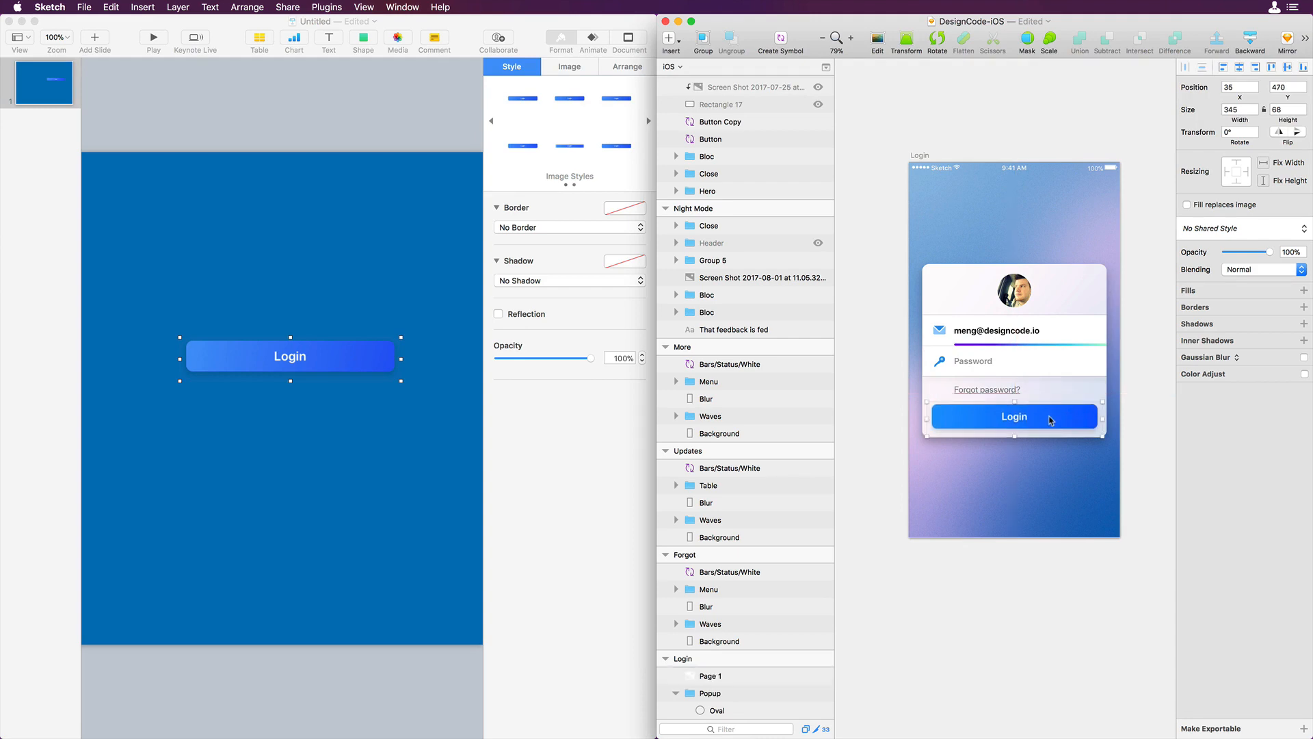
pyautogui.rightClick(931, 416)
pyautogui.click(967, 437)
pyautogui.moveTo(1007, 433); pyautogui.dragTo(1035, 414)
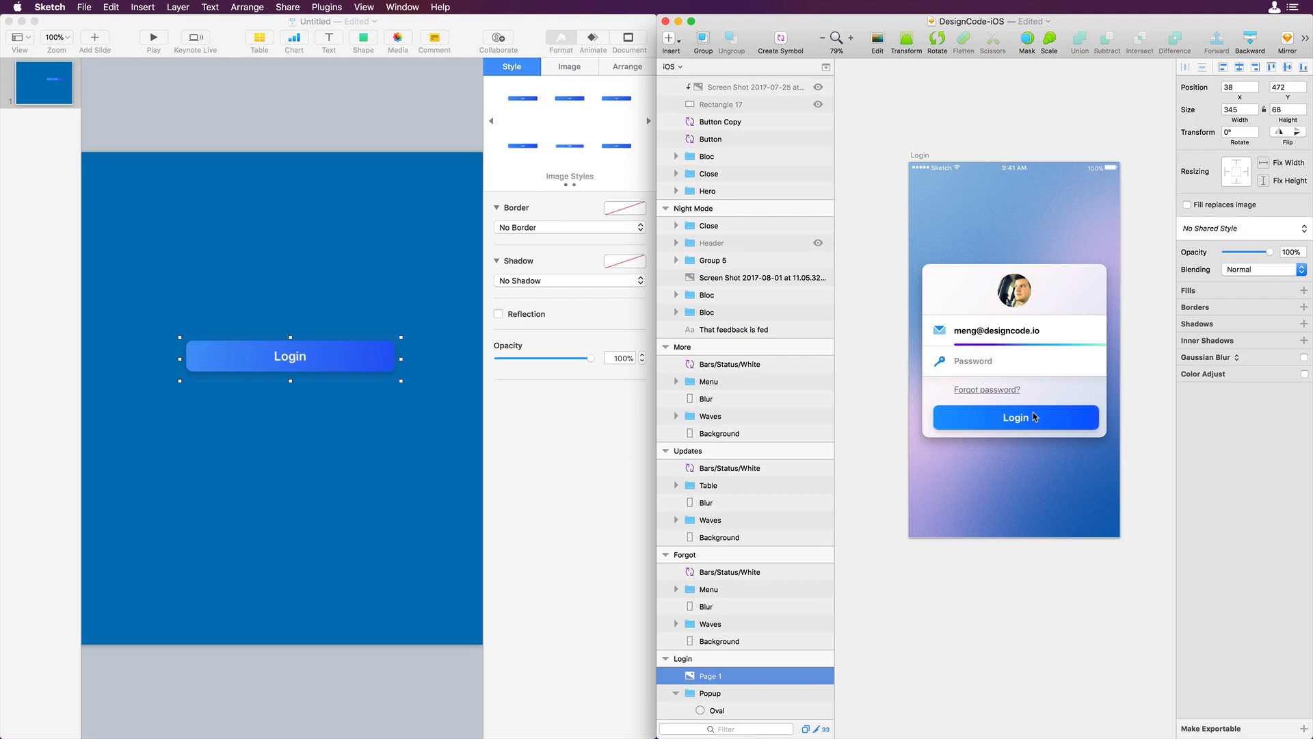
# Step: Try pasting the copied button over the selected Login artboard, and delete the extra copy
pyautogui.click(1045, 465)
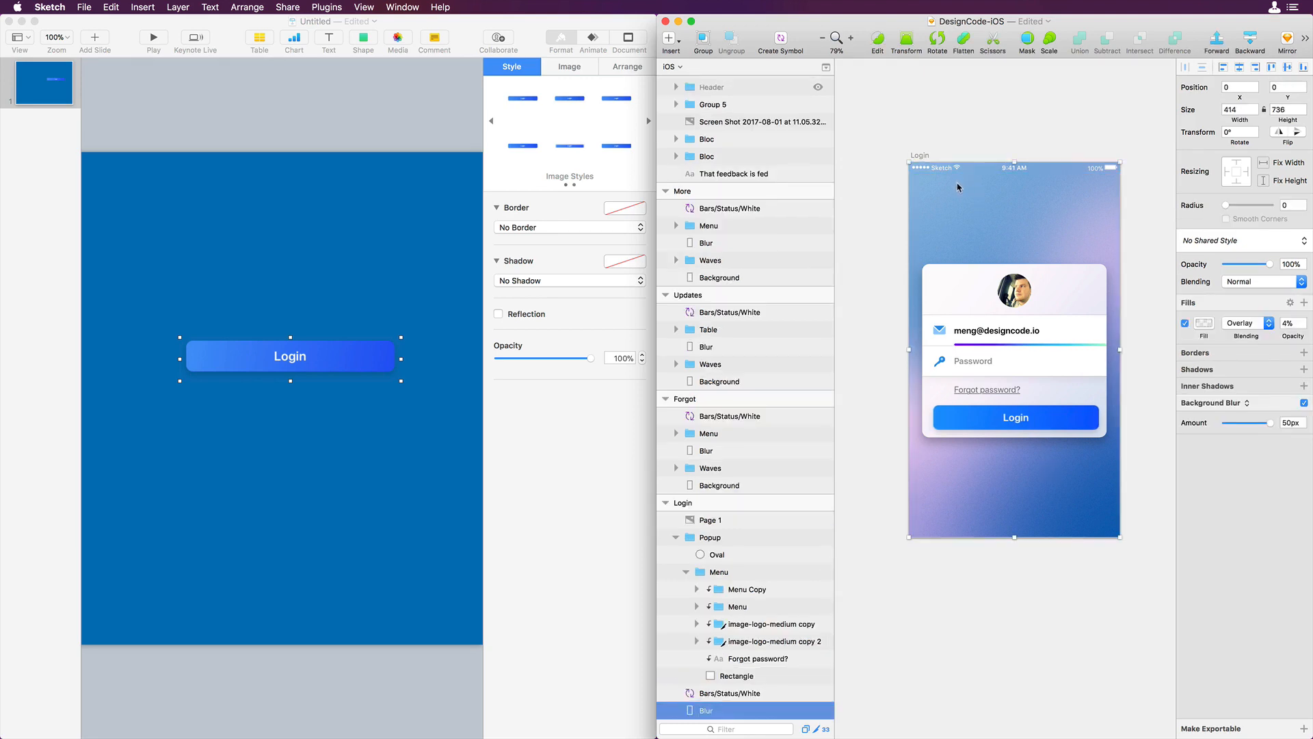
pyautogui.click(917, 156)
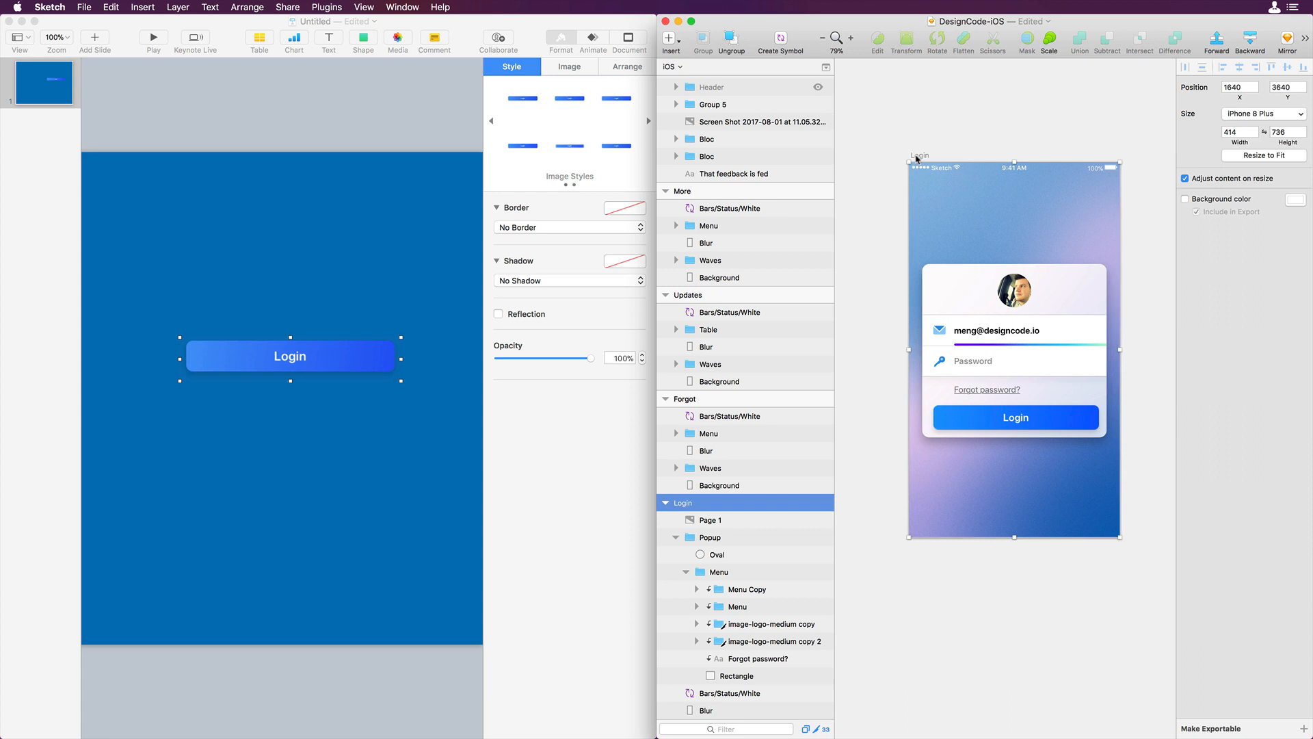
pyautogui.press('shift+super+v')
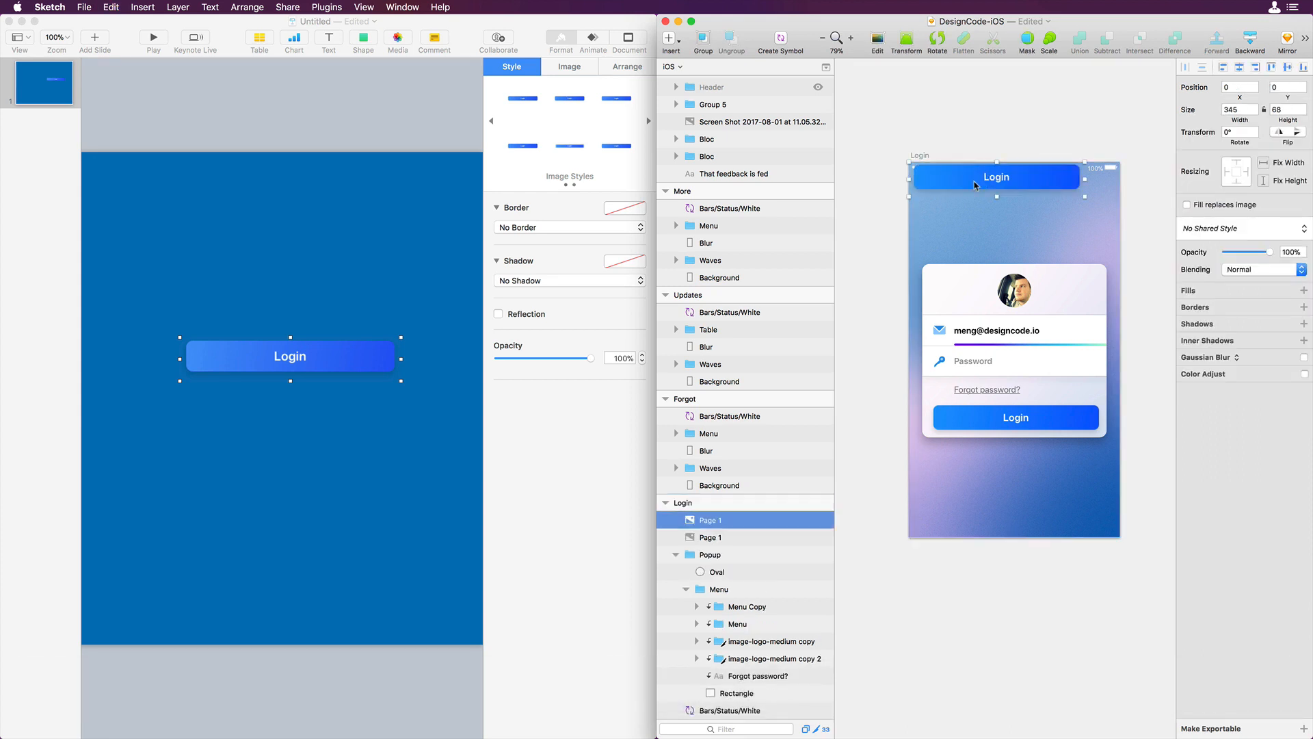
pyautogui.press('BackSpace')
# Step: Copy the whole Login artboard to the clipboard
pyautogui.click(916, 159)
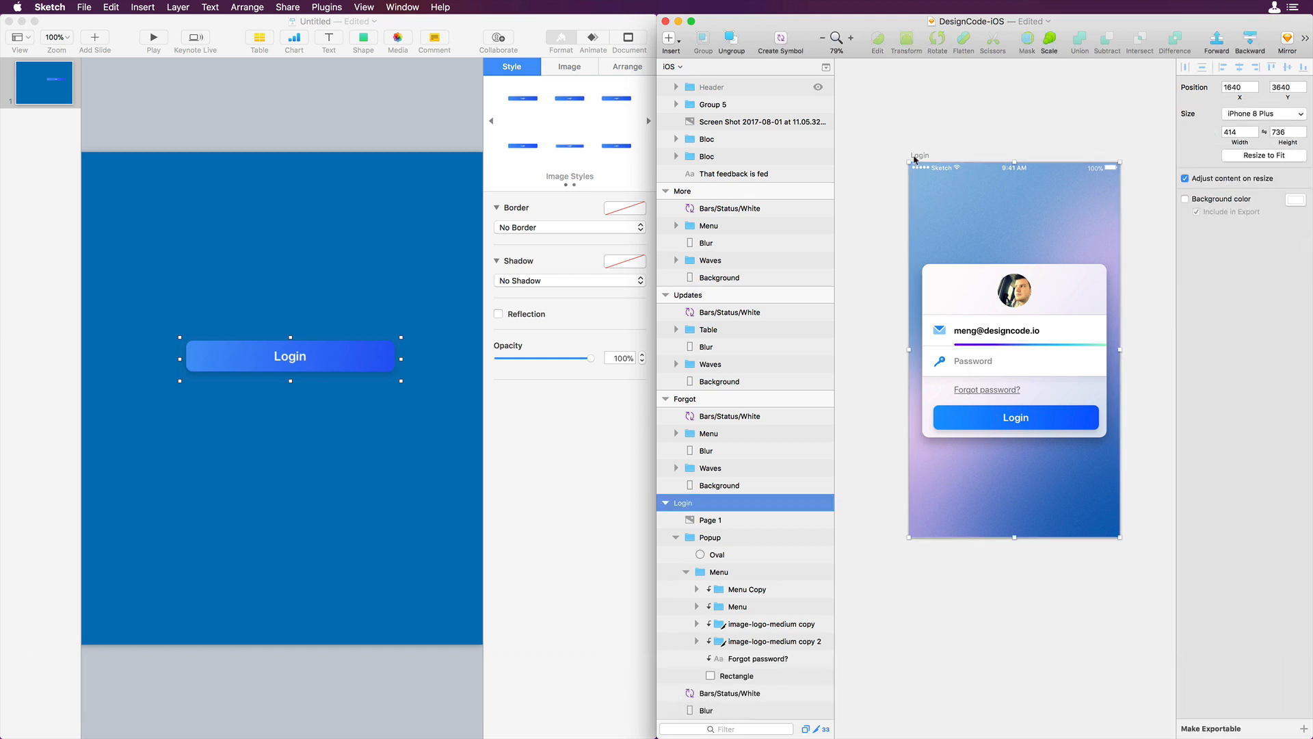
pyautogui.press('super+c')
pyautogui.click(860, 227)
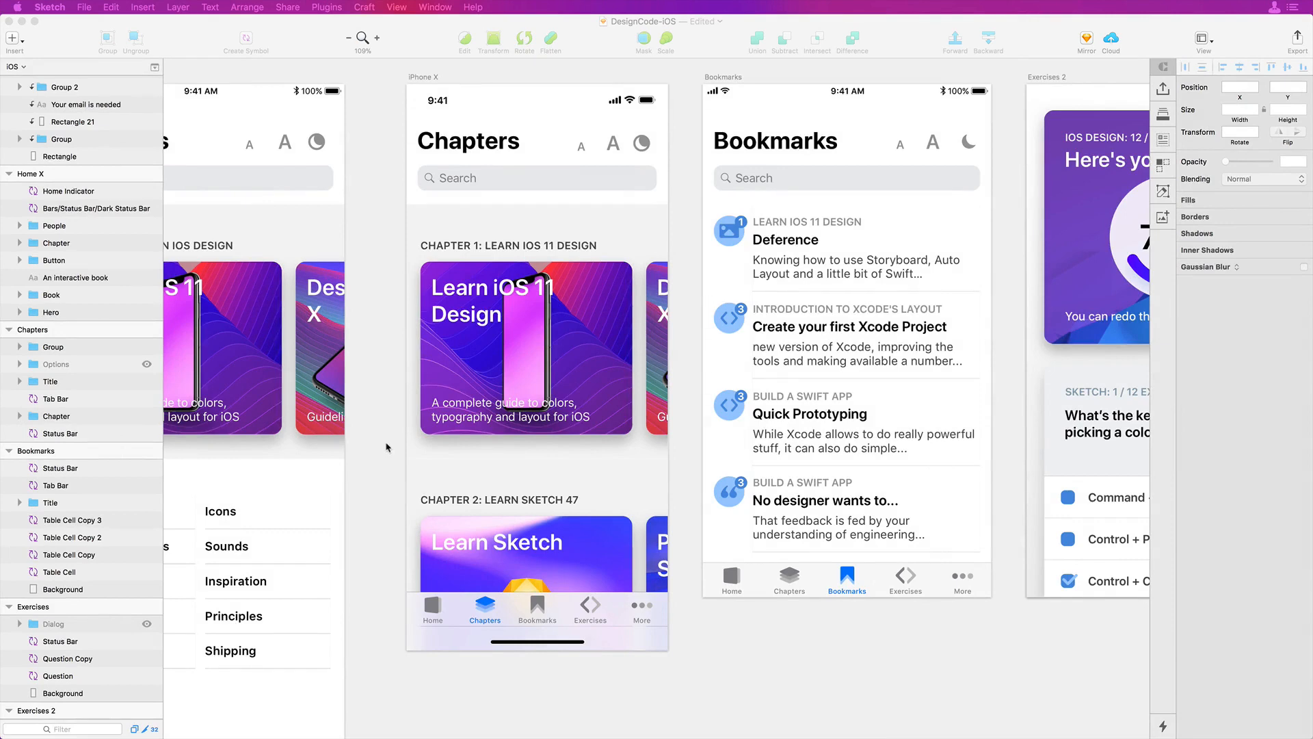
# Step: Browse the document's insertable symbols, including the Status Bar variants nested under Bars, without inserting any
pyautogui.click(12, 39)
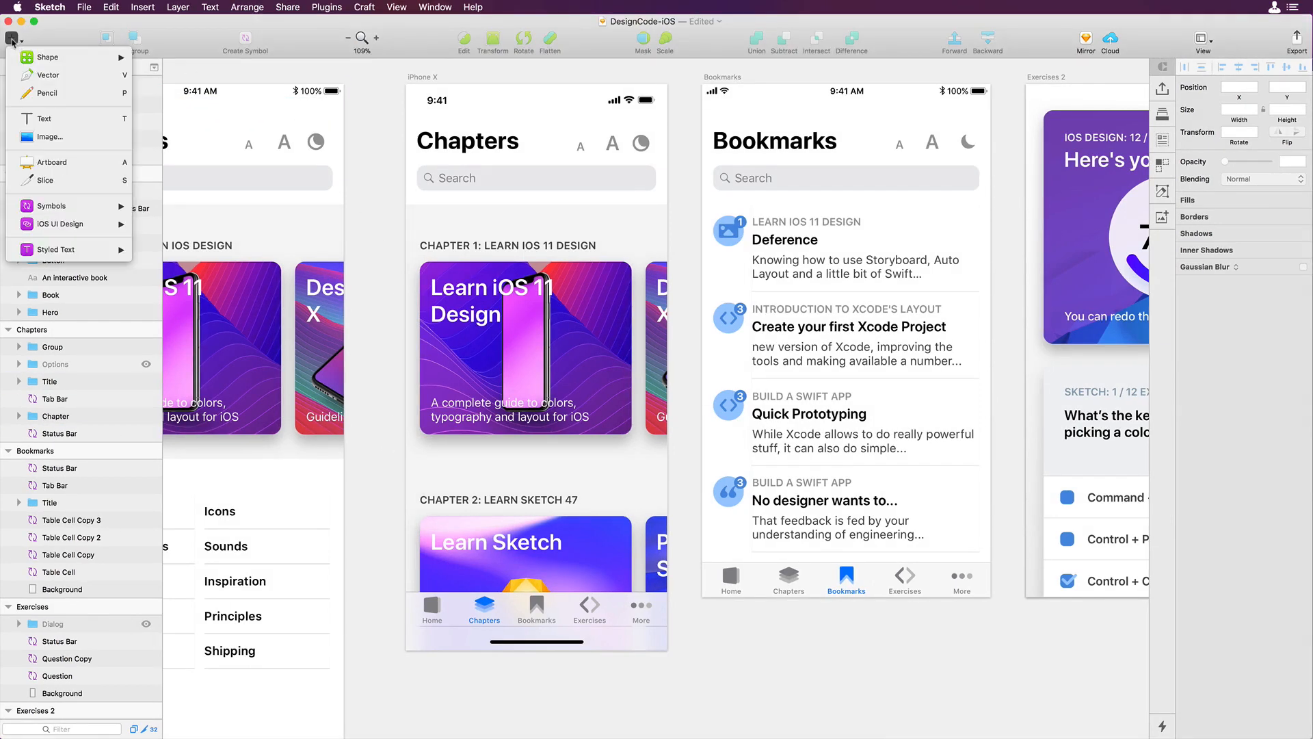
pyautogui.moveTo(71, 206)
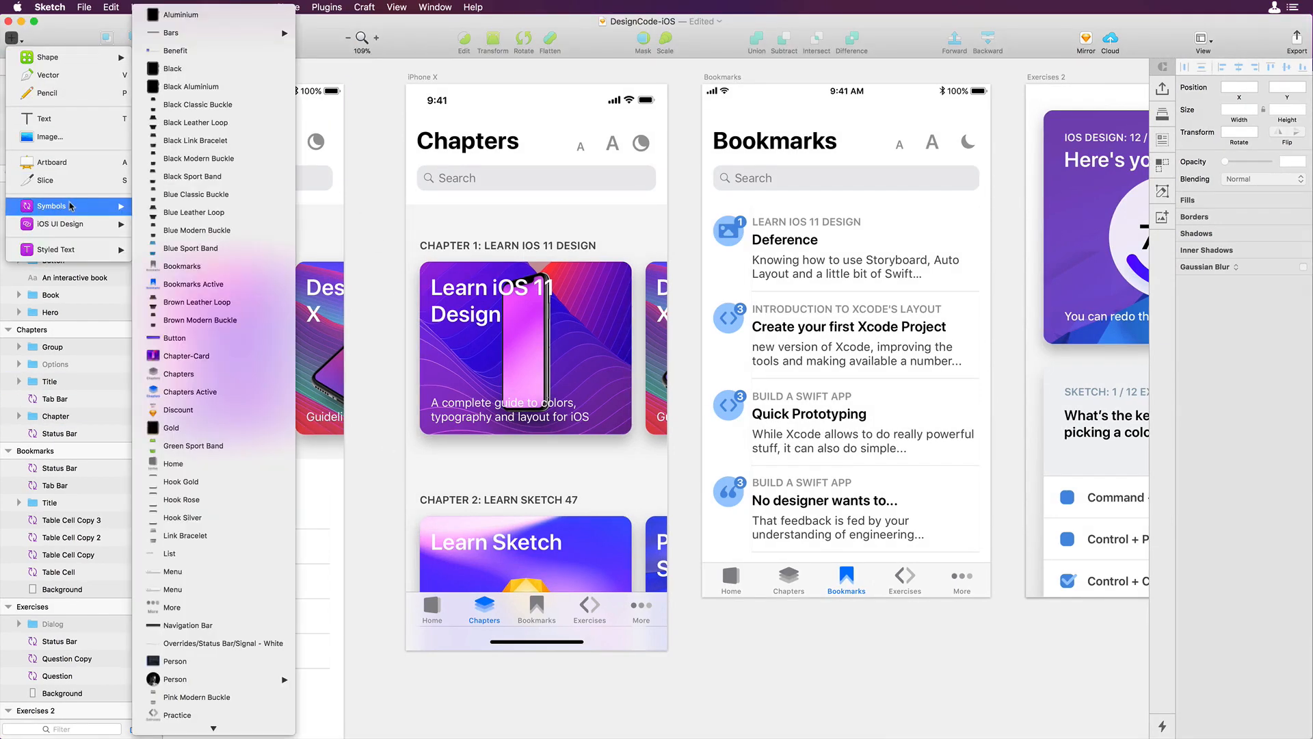
pyautogui.moveTo(267, 34)
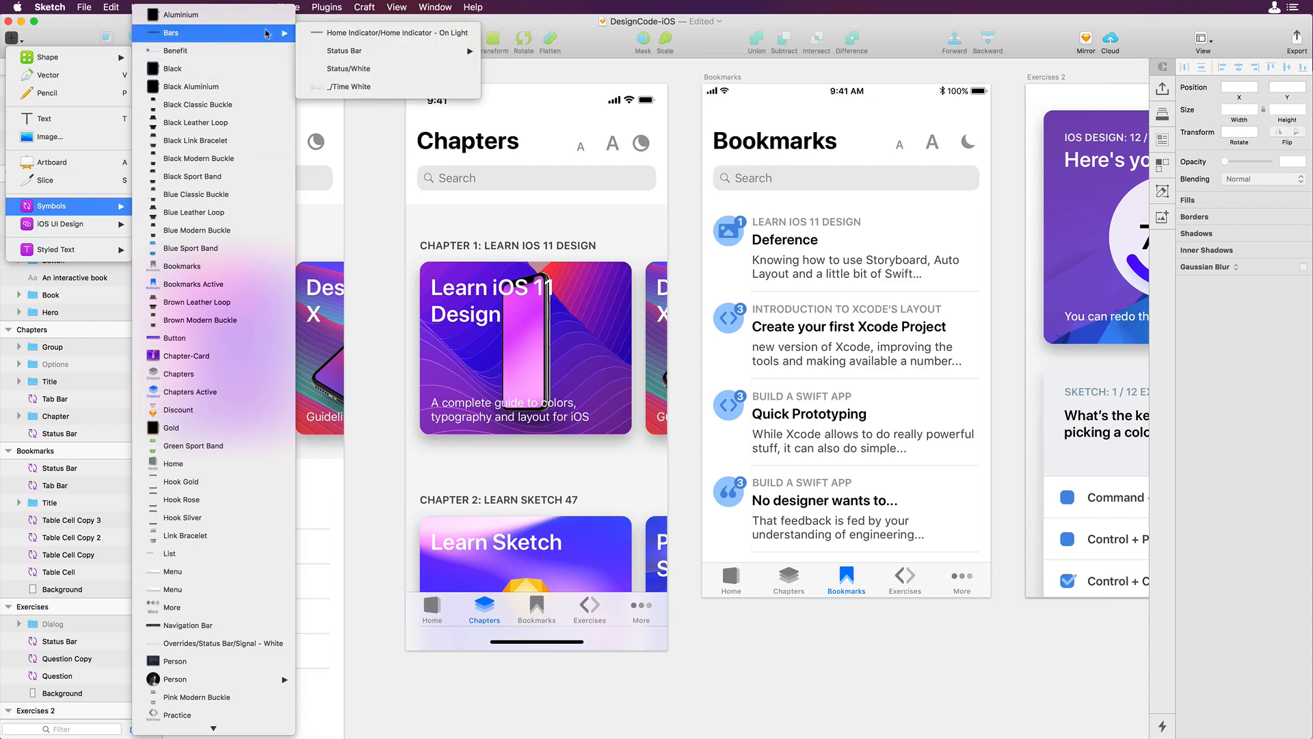
pyautogui.moveTo(394, 54)
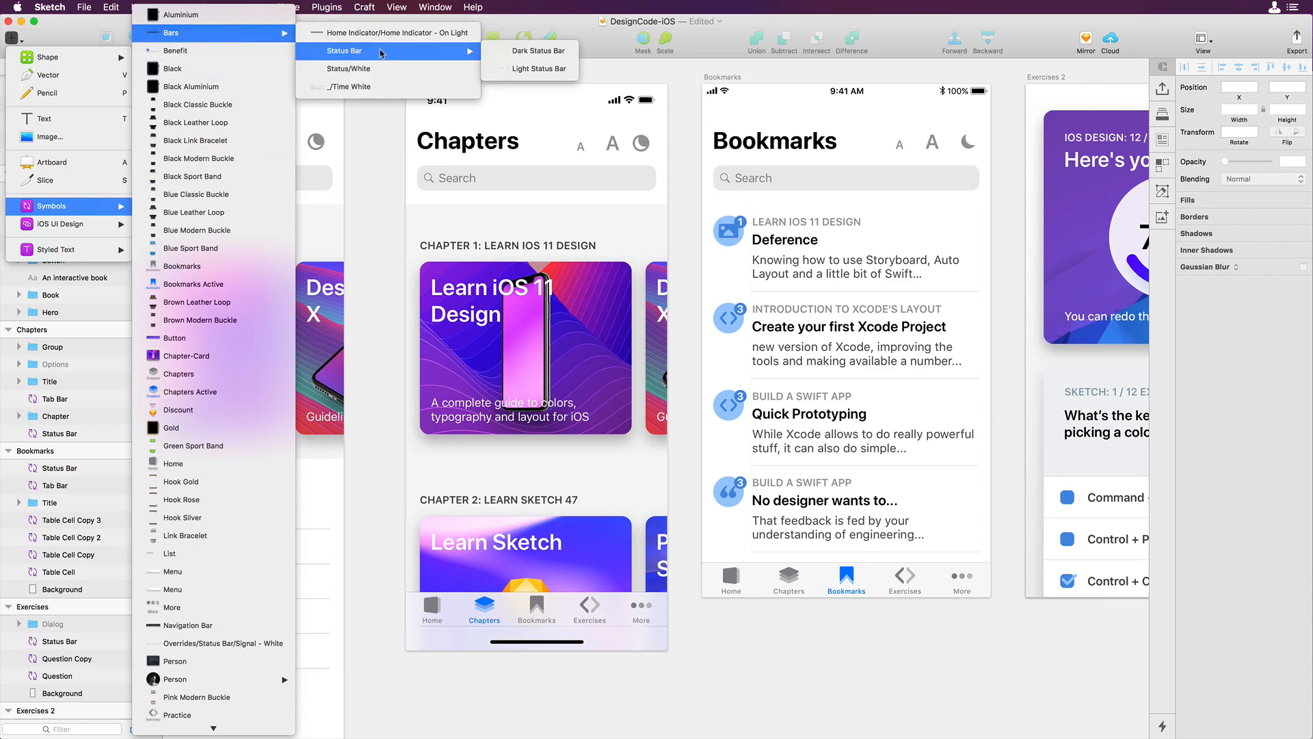
pyautogui.scroll(-10, 226, 289)
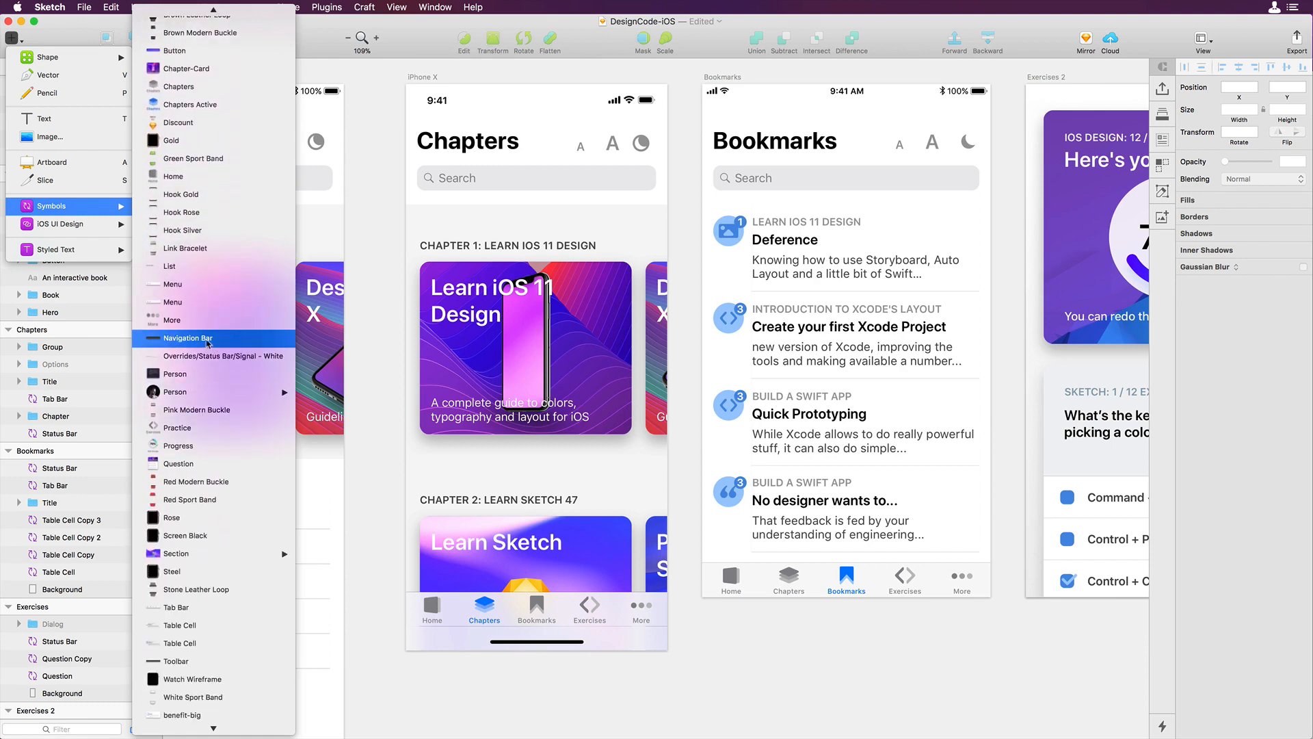
pyautogui.scroll(-5, 226, 510)
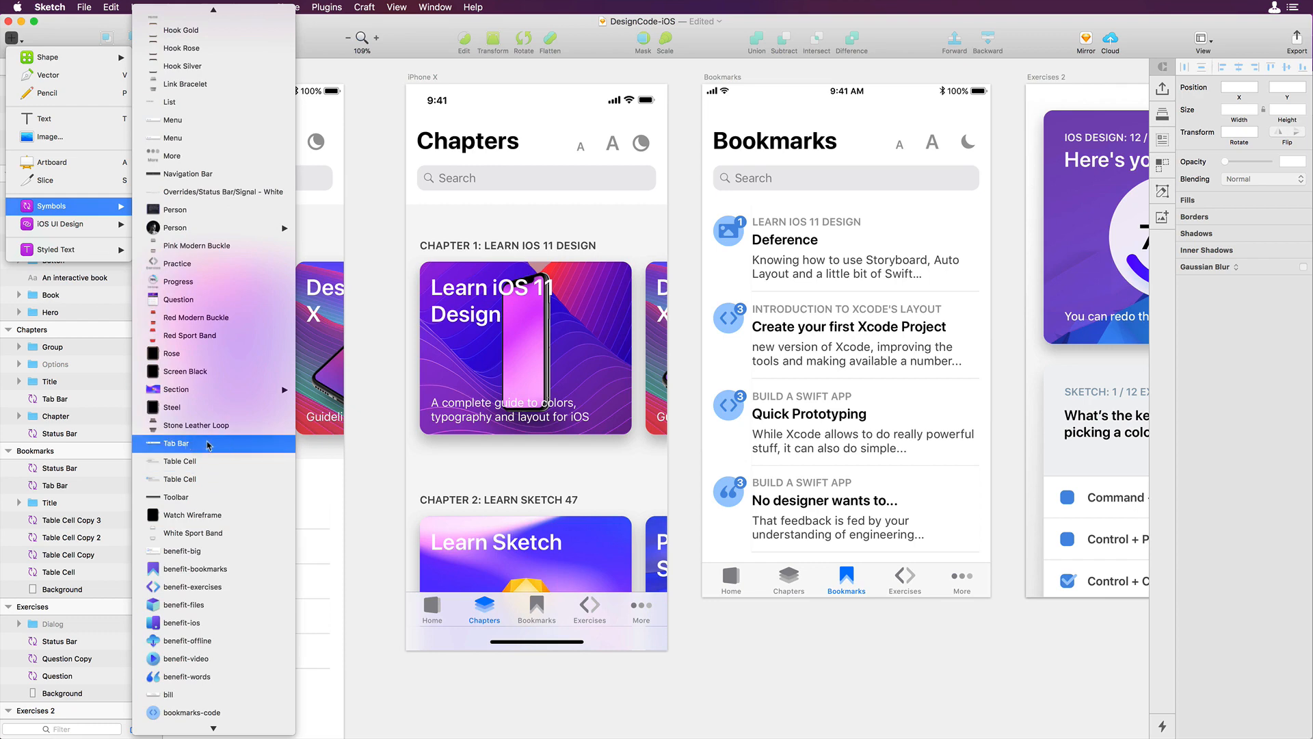
pyautogui.click(382, 545)
# Step: Open the source symbol of the iPhone X artboard's tab bar and go into its nested Home symbol
pyautogui.scroll(-2, 393, 553)
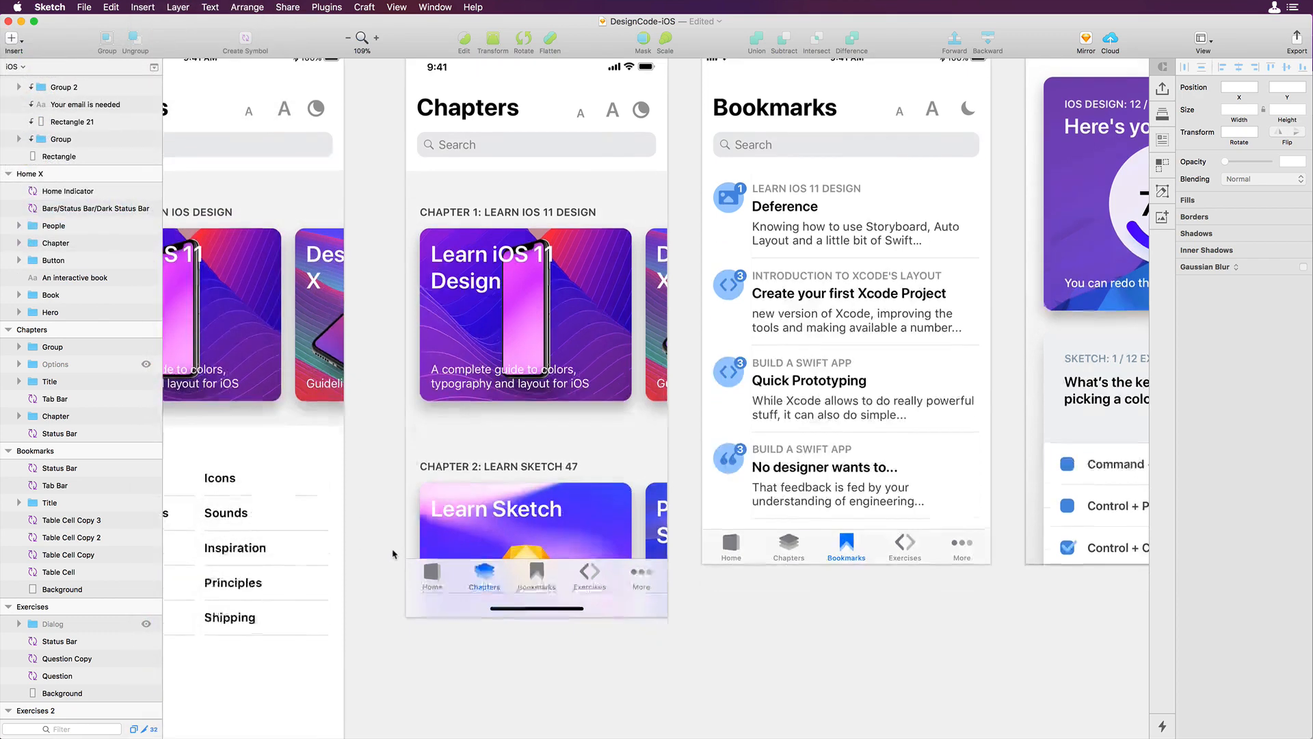
pyautogui.scroll(5, 423, 570)
pyautogui.hscroll(3, 438, 554)
pyautogui.click(390, 539)
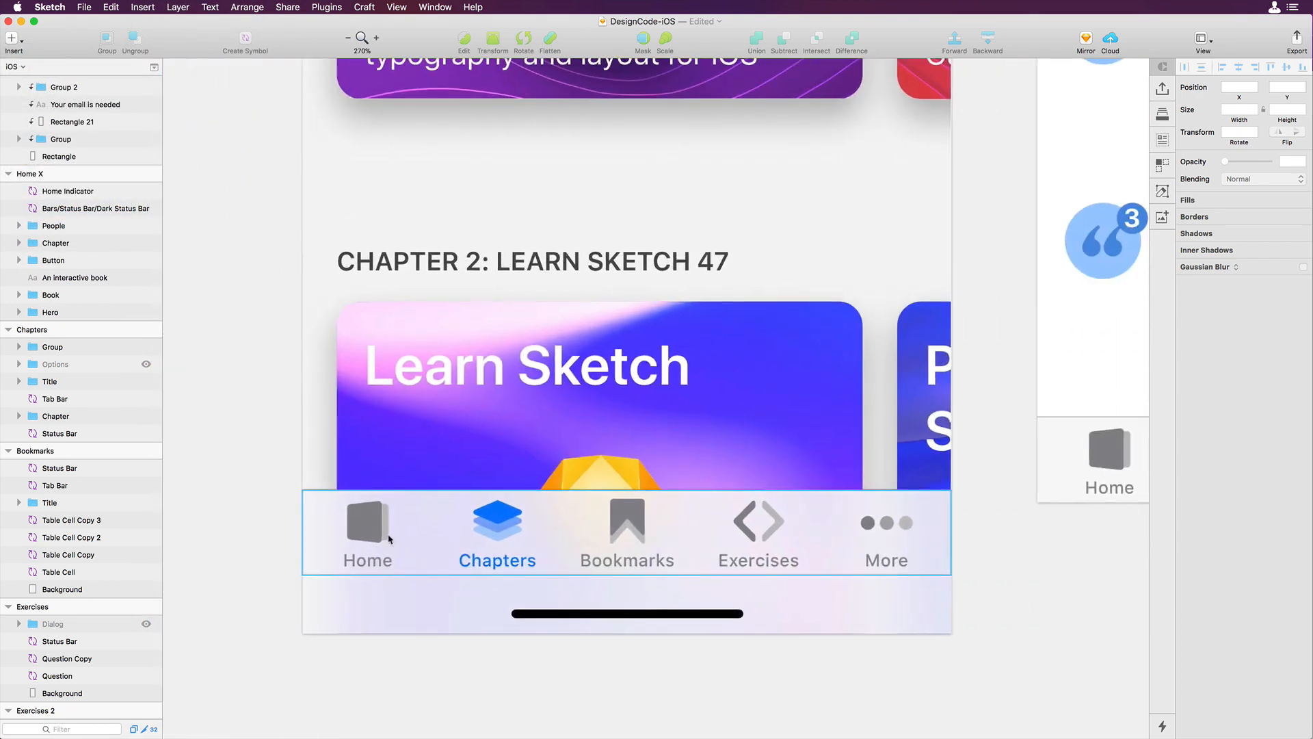
pyautogui.doubleClick(370, 525)
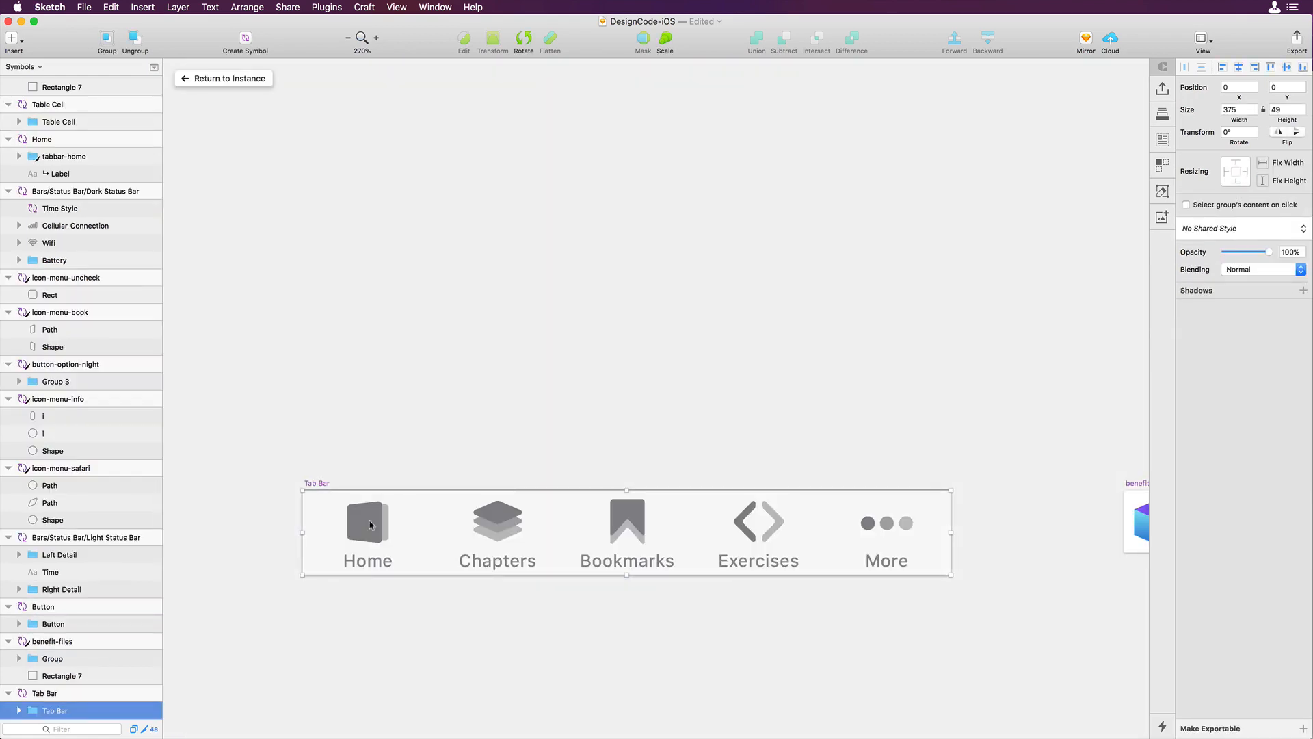
pyautogui.doubleClick(370, 525)
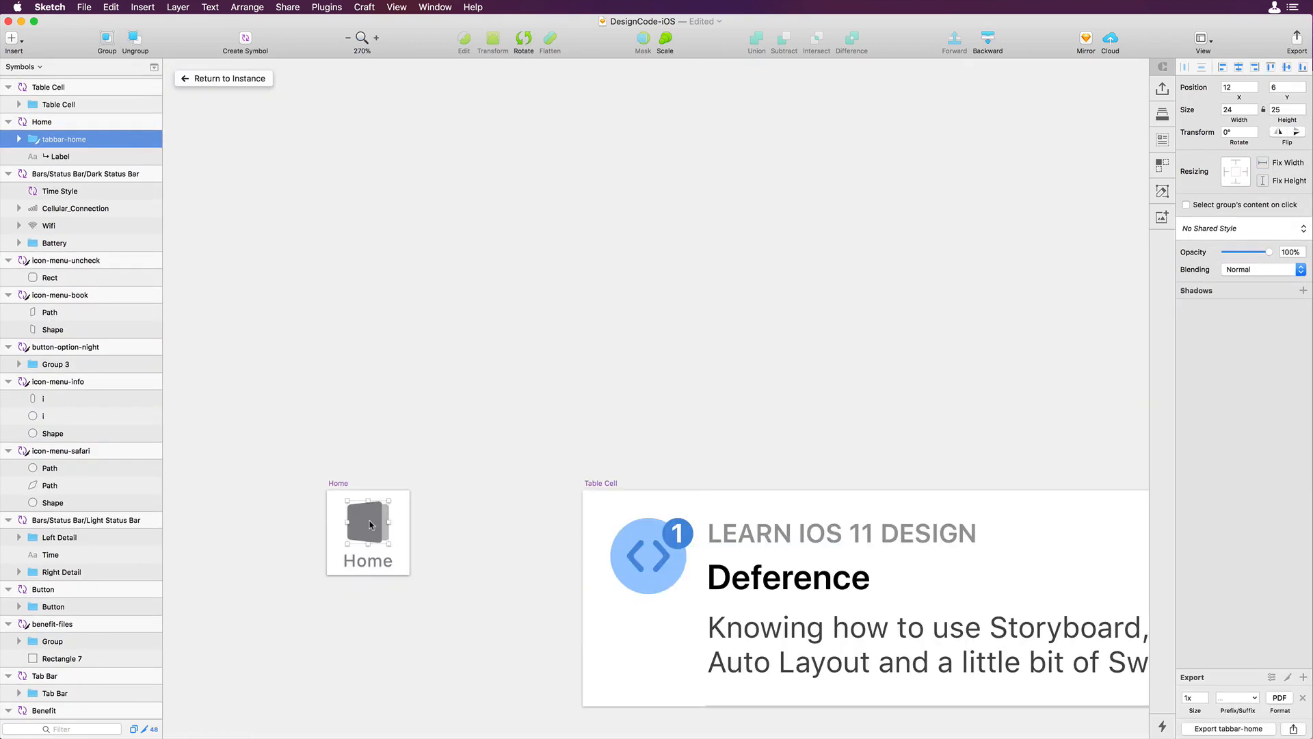
# Step: Delete the lighter right-hand panel of the tabbar-home icon inside the Home symbol, keeping the dark front shape
pyautogui.scroll(-2, 370, 526)
pyautogui.hscroll(-2, 312, 466)
pyautogui.scroll(10, 401, 480)
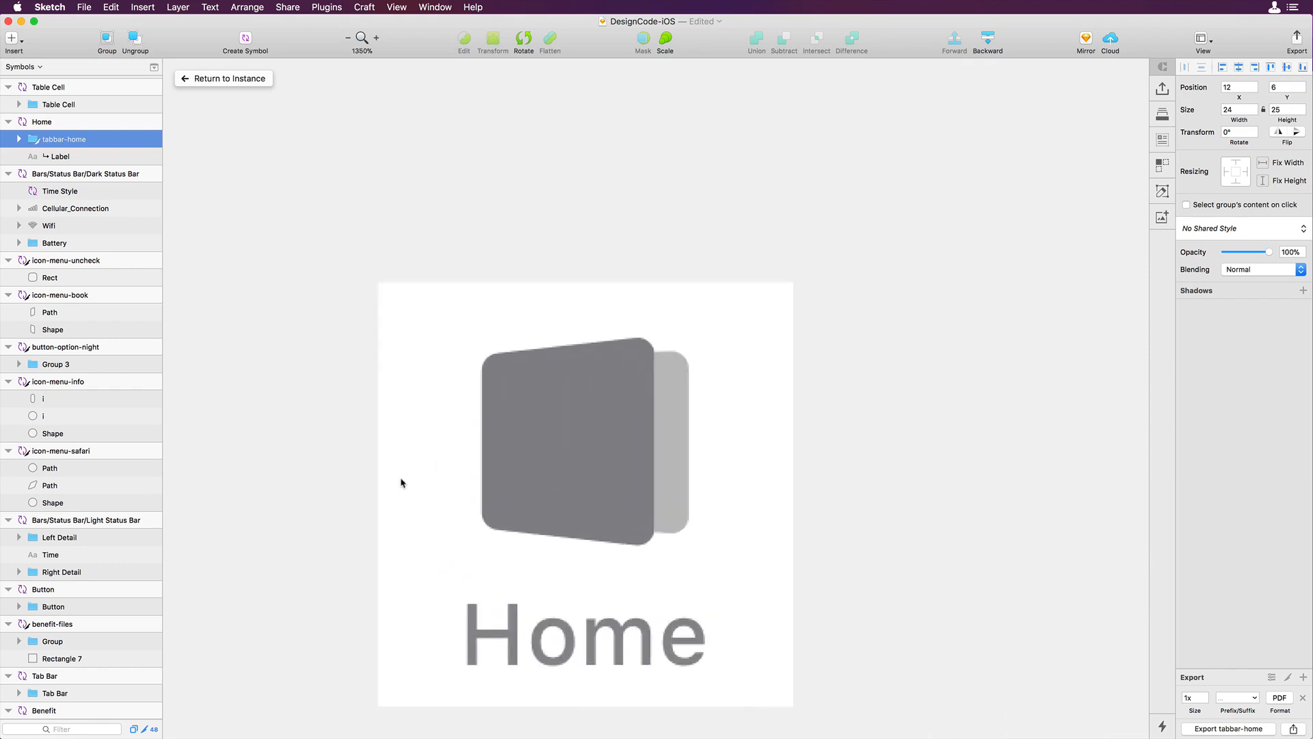
pyautogui.scroll(2, 401, 483)
pyautogui.click(658, 419)
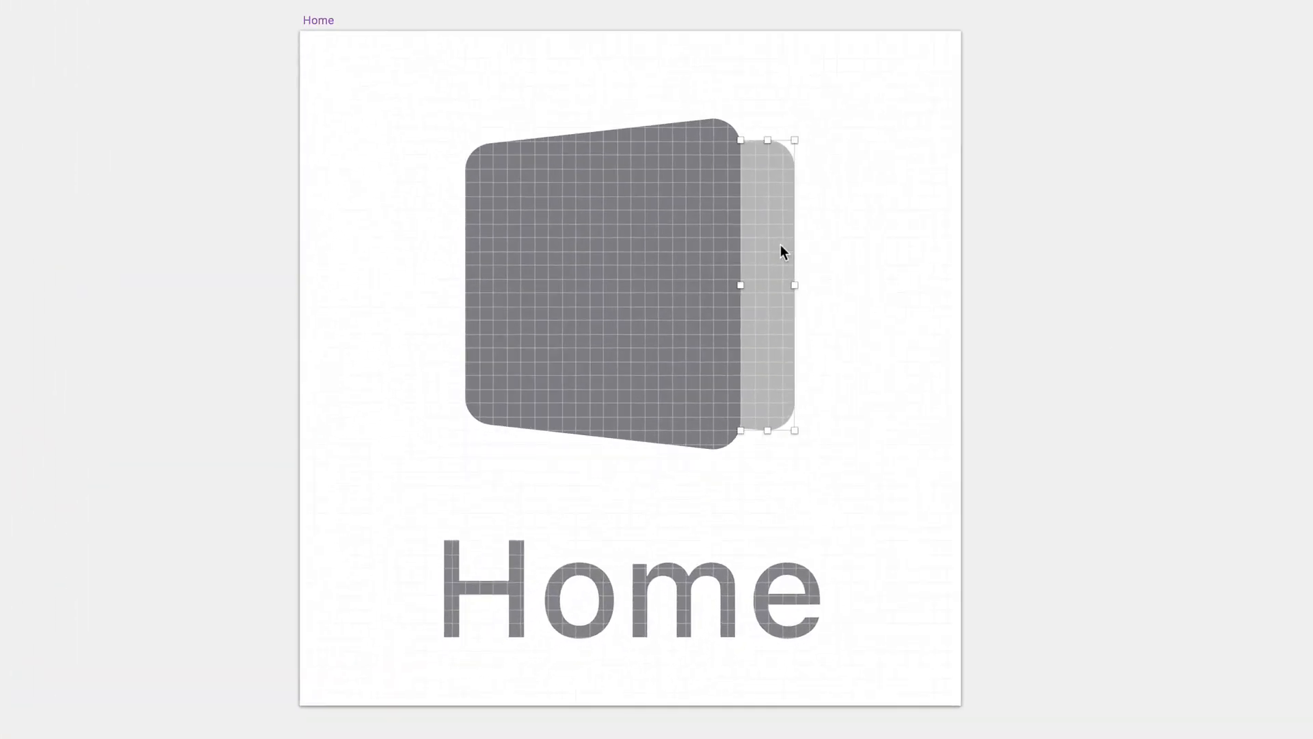
pyautogui.press('Delete')
pyautogui.click(657, 255)
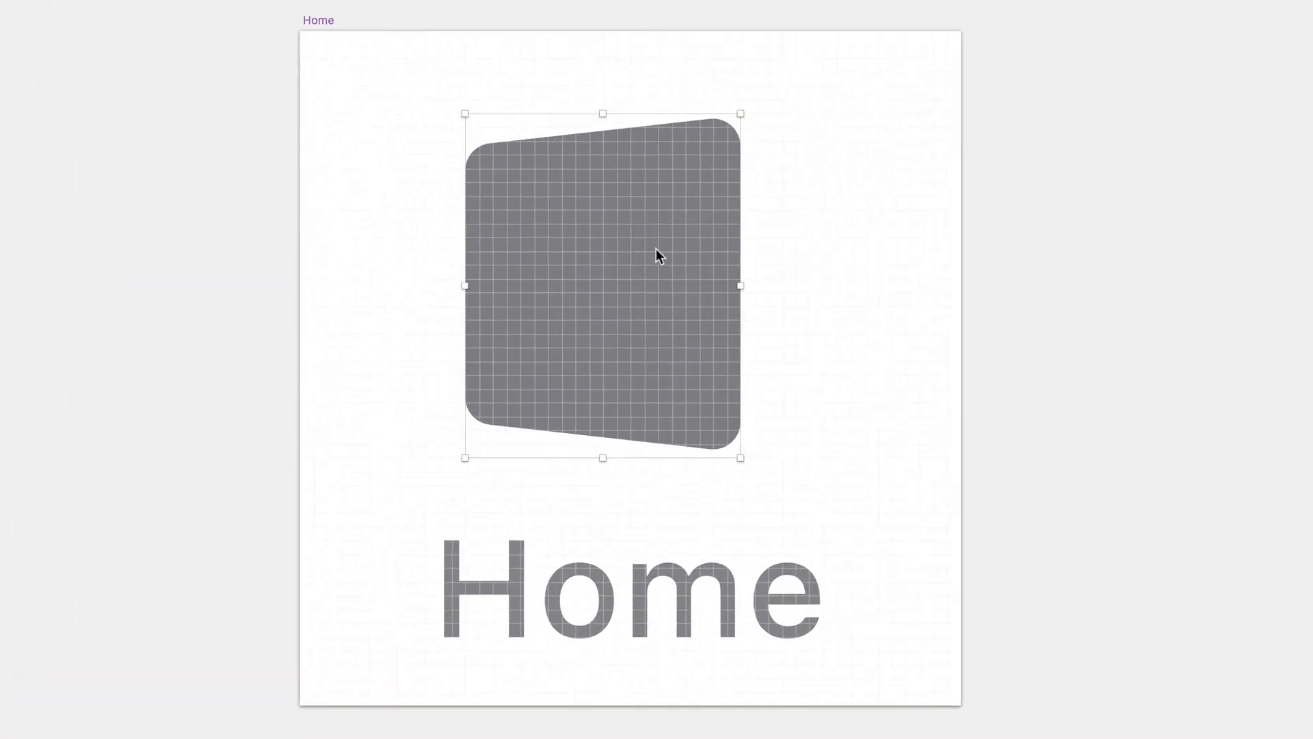
pyautogui.scroll(-5, 656, 249)
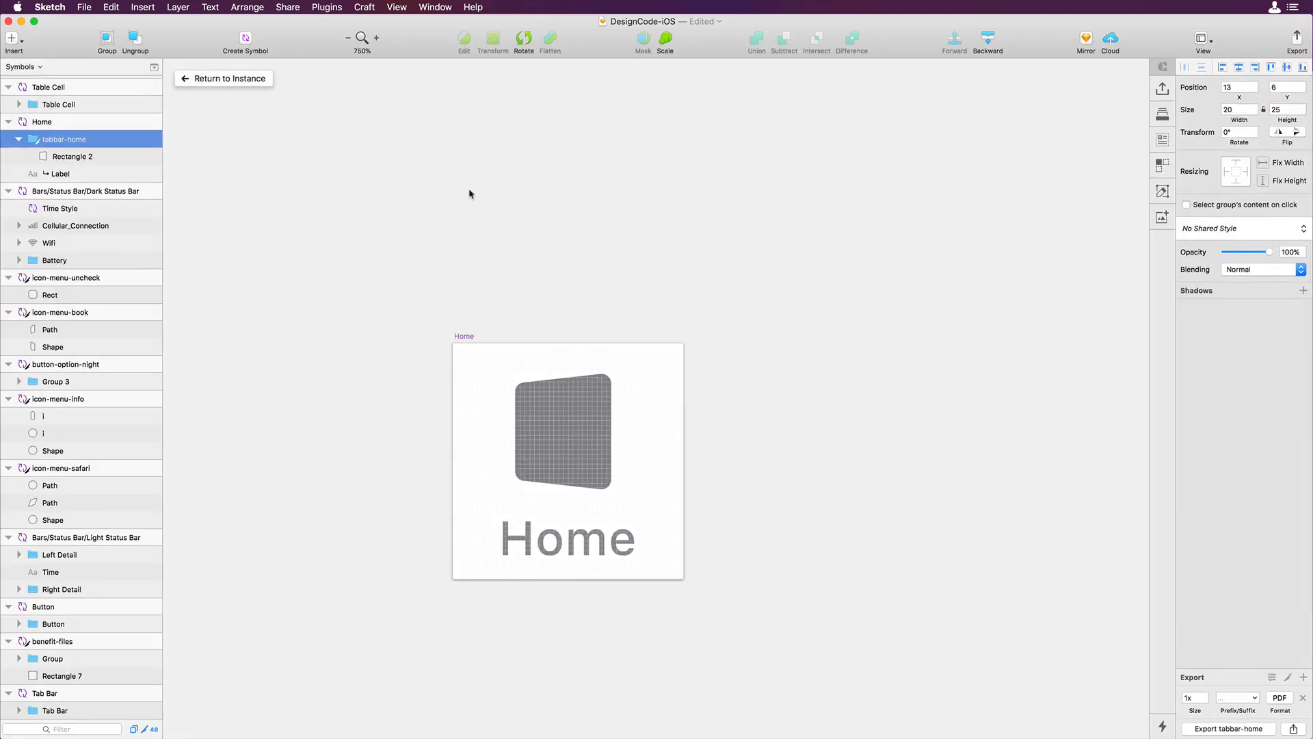
# Step: Return through the Tab Bar symbol to its instance on the iPhone X artboard and compare it with the neighbouring artboards' tab bars
pyautogui.click(205, 78)
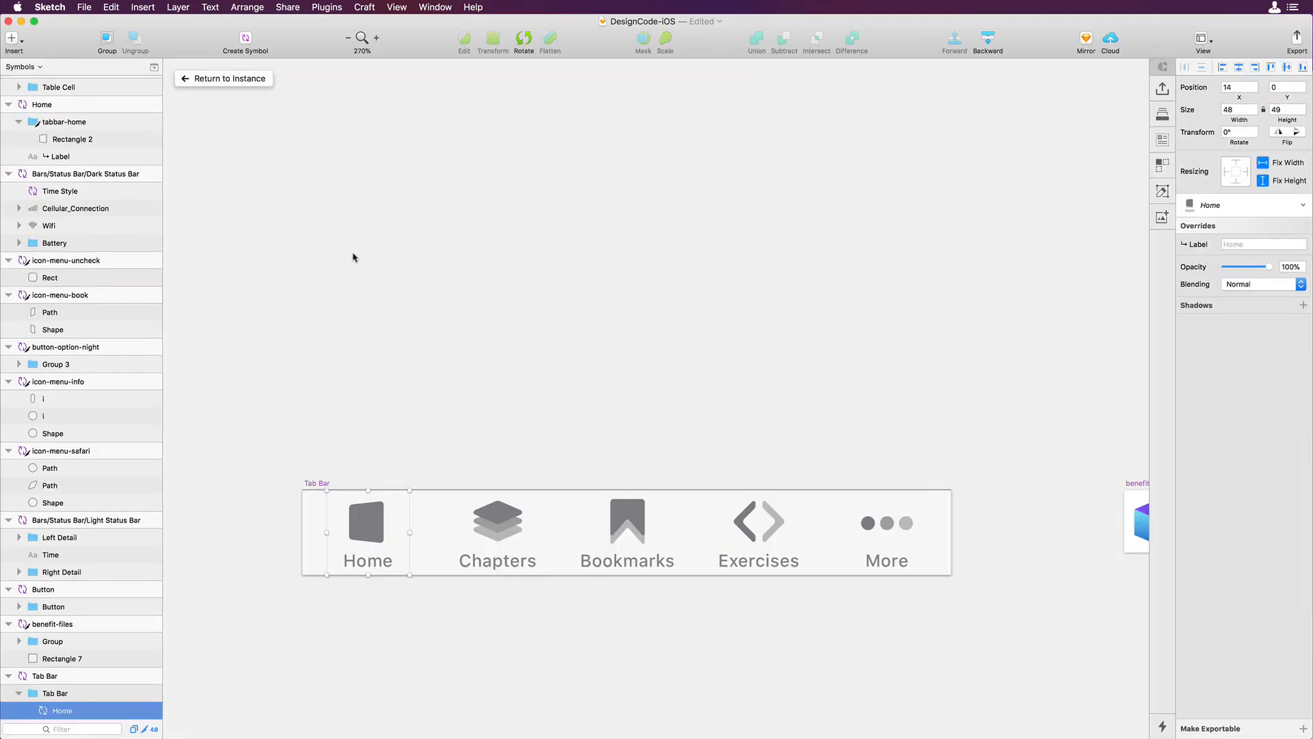
pyautogui.click(232, 80)
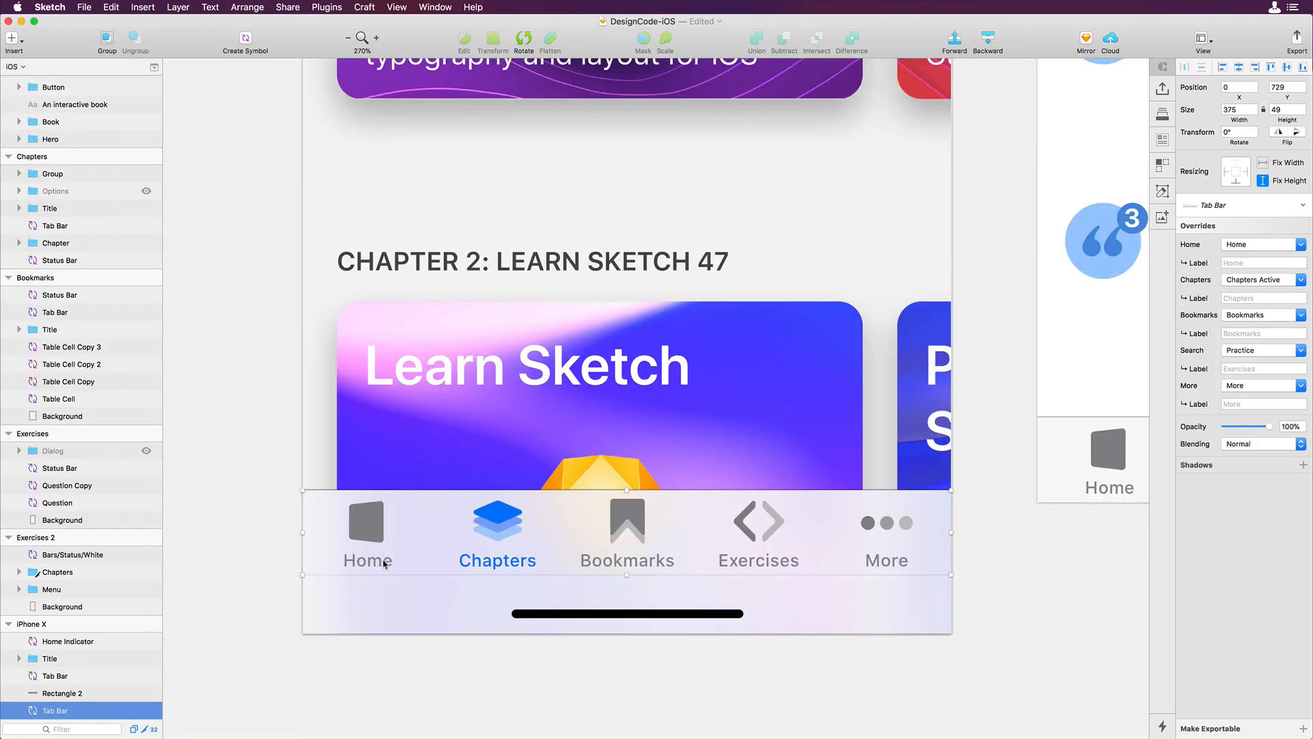
pyautogui.scroll(-10, 511, 512)
pyautogui.hscroll(3, 513, 510)
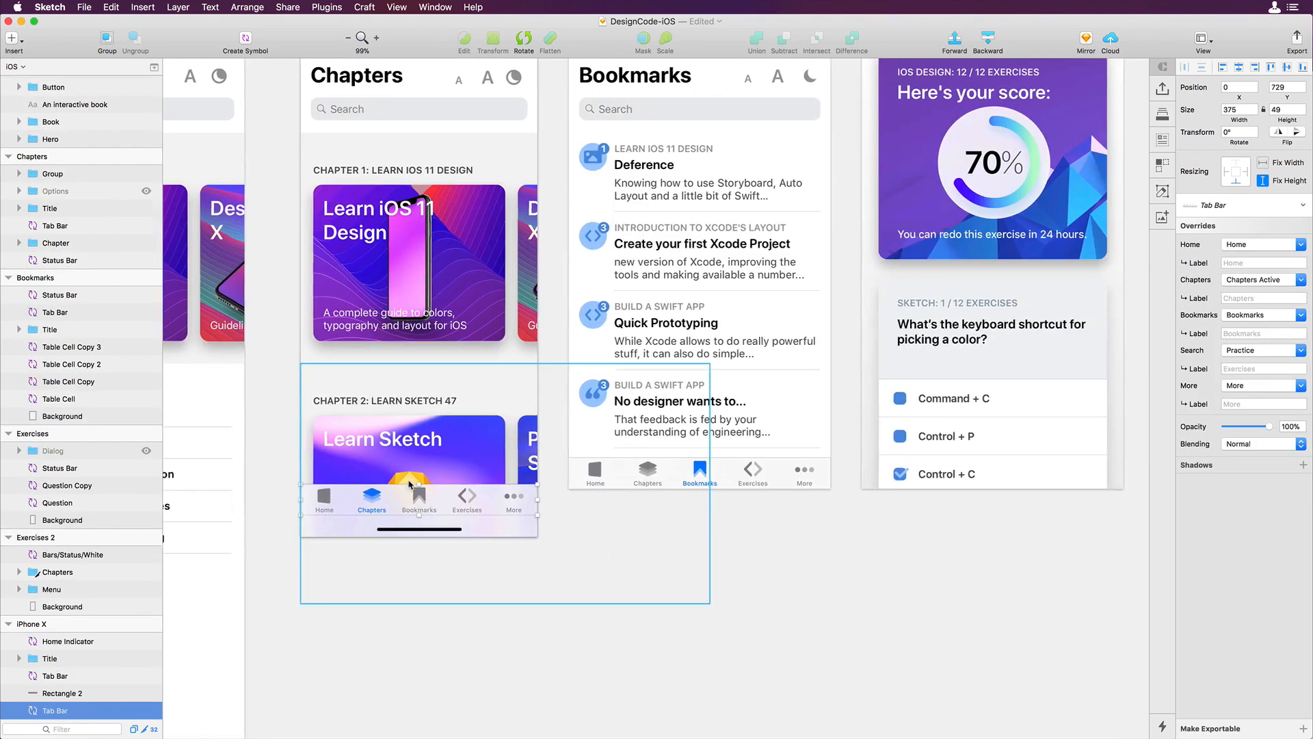
pyautogui.scroll(1, 514, 509)
pyautogui.scroll(1, 579, 509)
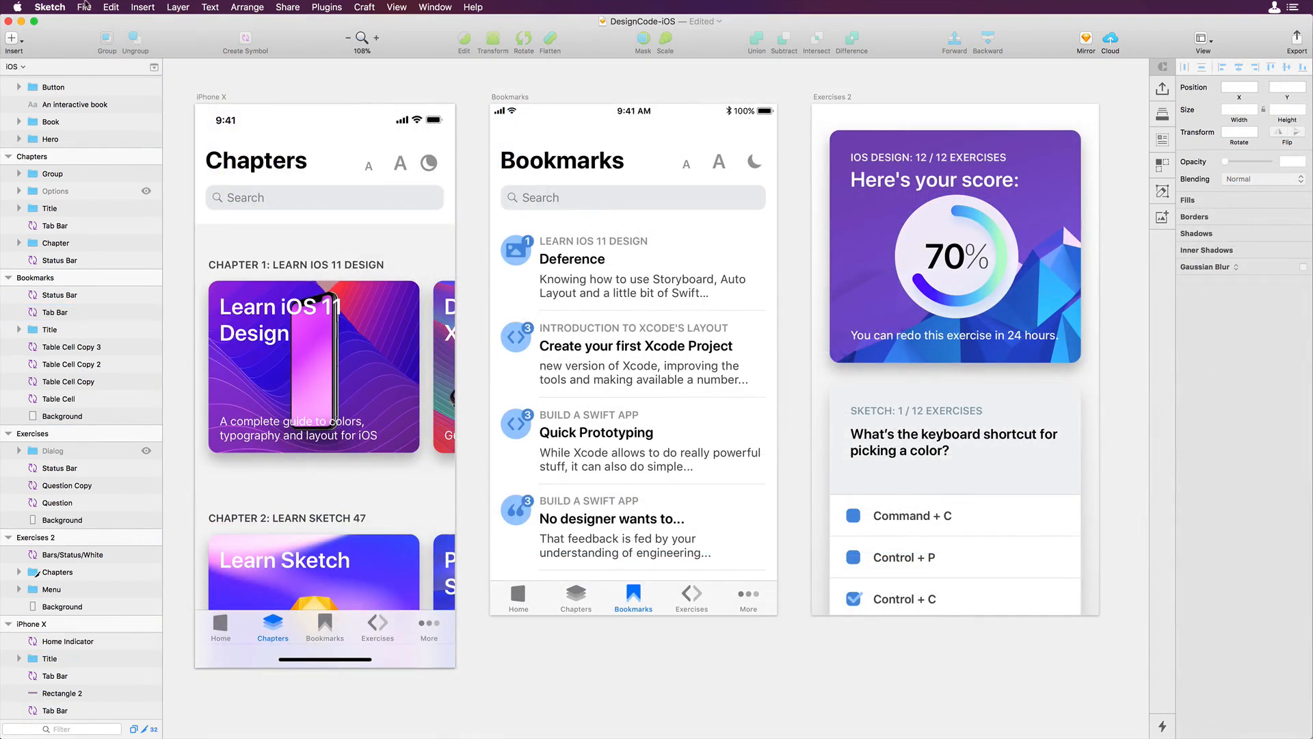
# Step: Open the General preferences and examine the Auto Save option
pyautogui.click(50, 7)
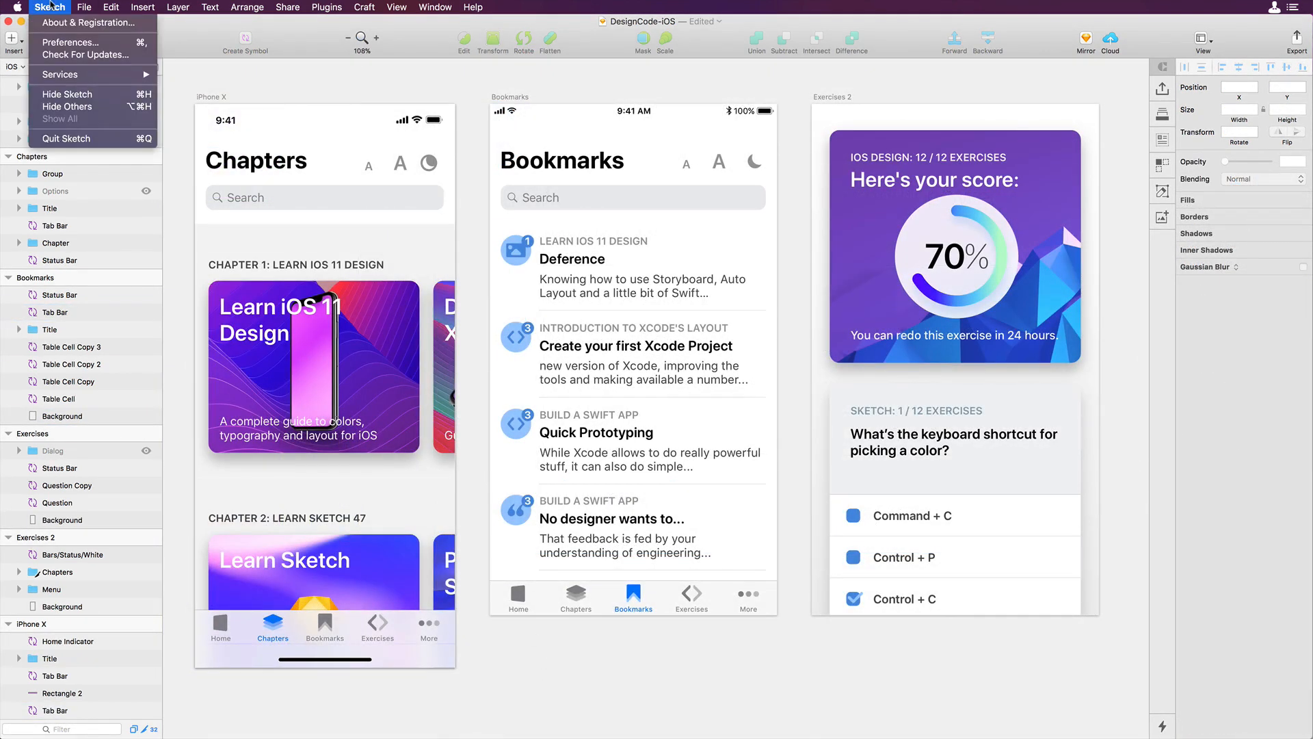
pyautogui.click(57, 36)
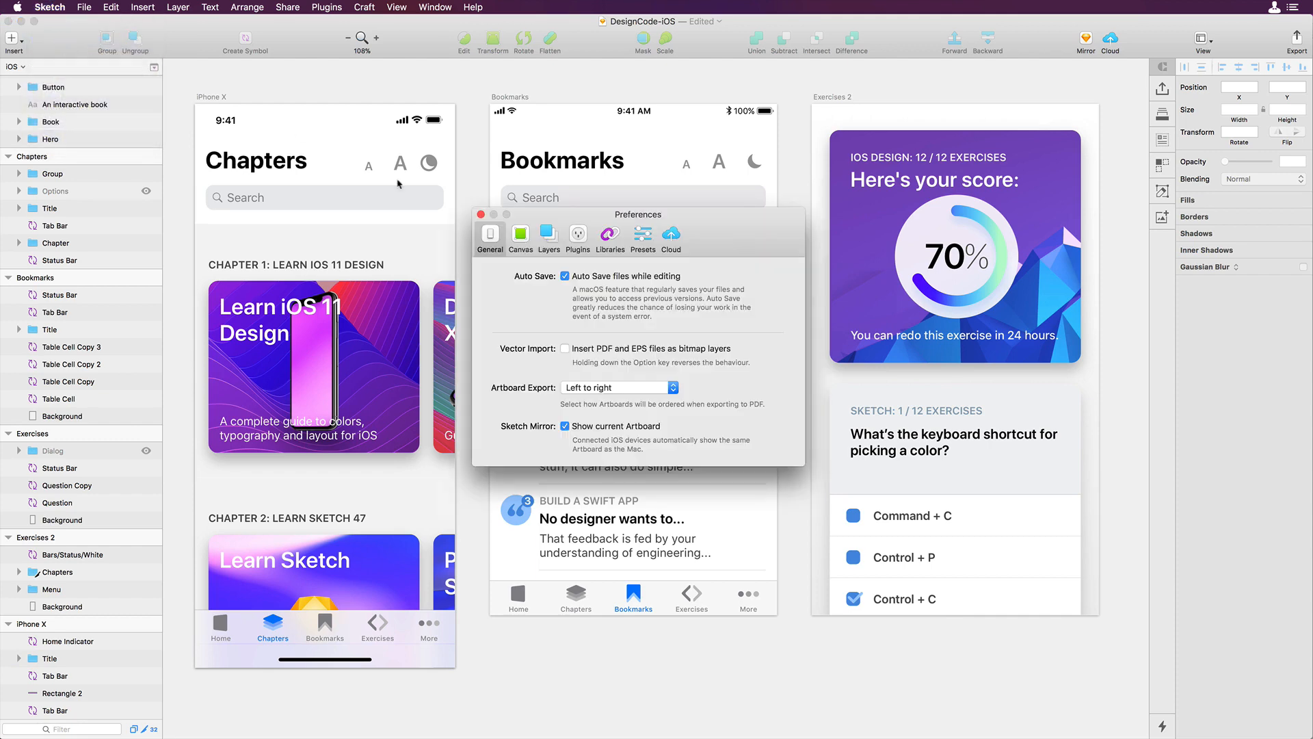
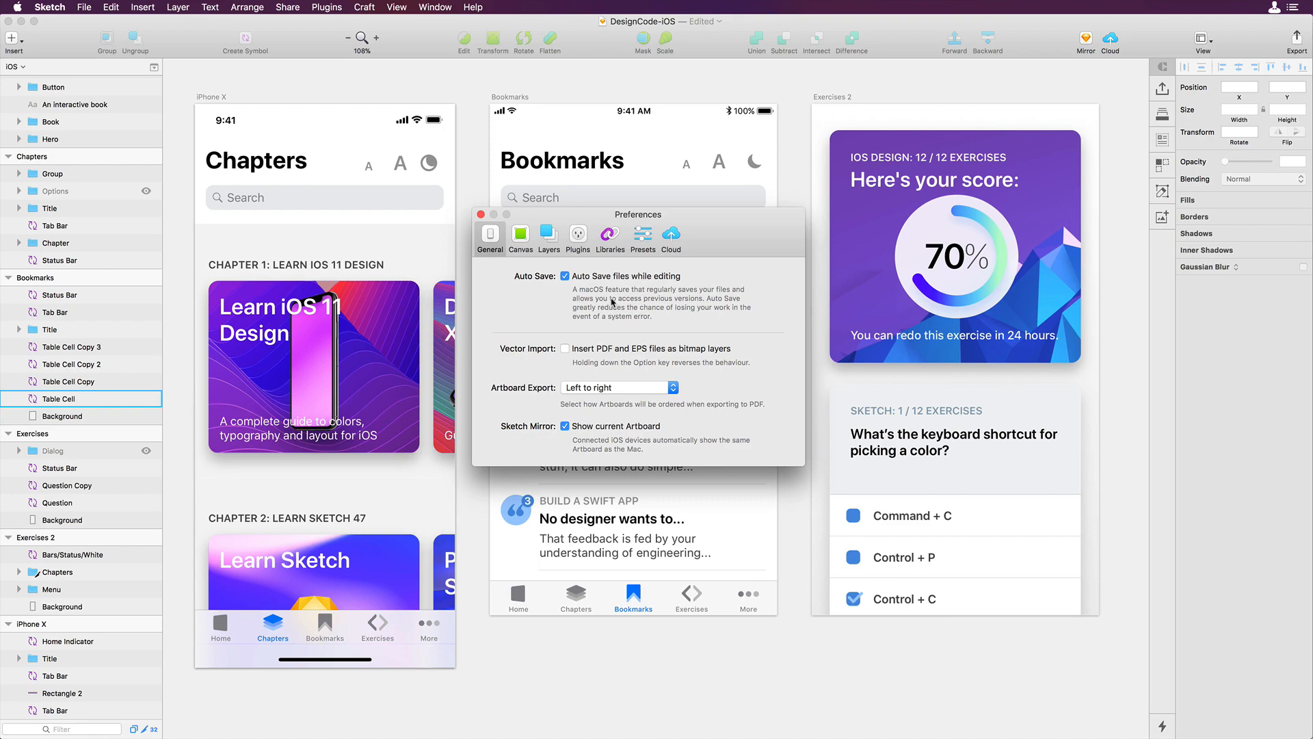
pyautogui.press('super+Tab')
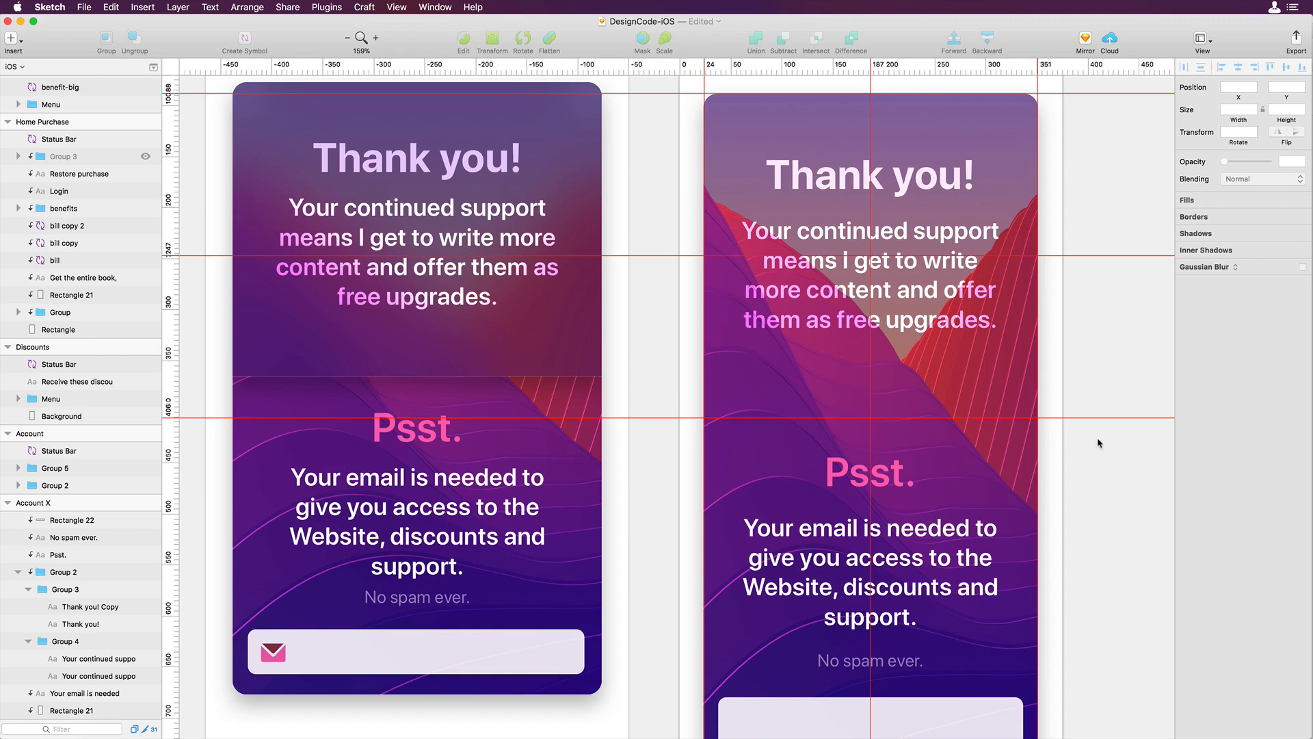
# Step: Draw a borderless rectangle of about 327 × 318 at X 24, Y 88 over the upper part of the Account X card
pyautogui.press('r')
pyautogui.moveTo(710, 102); pyautogui.dragTo(1040, 420)
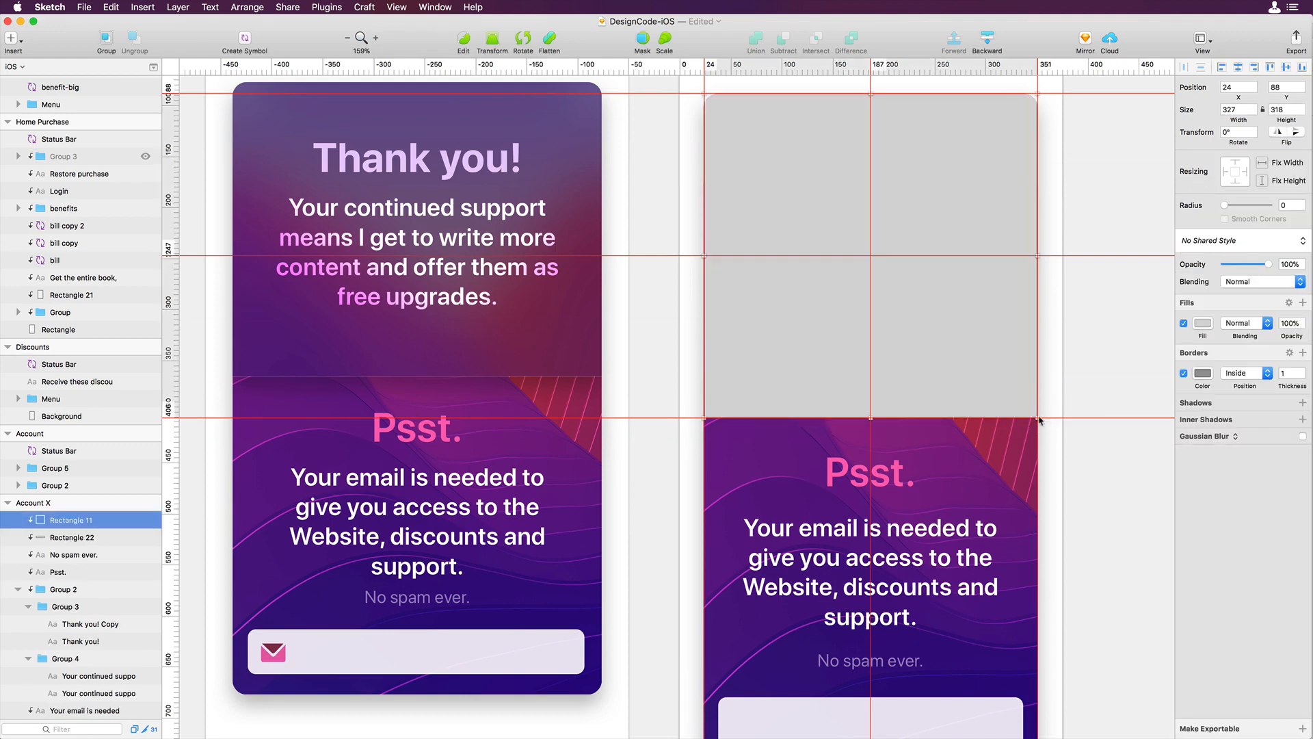
pyautogui.click(1184, 374)
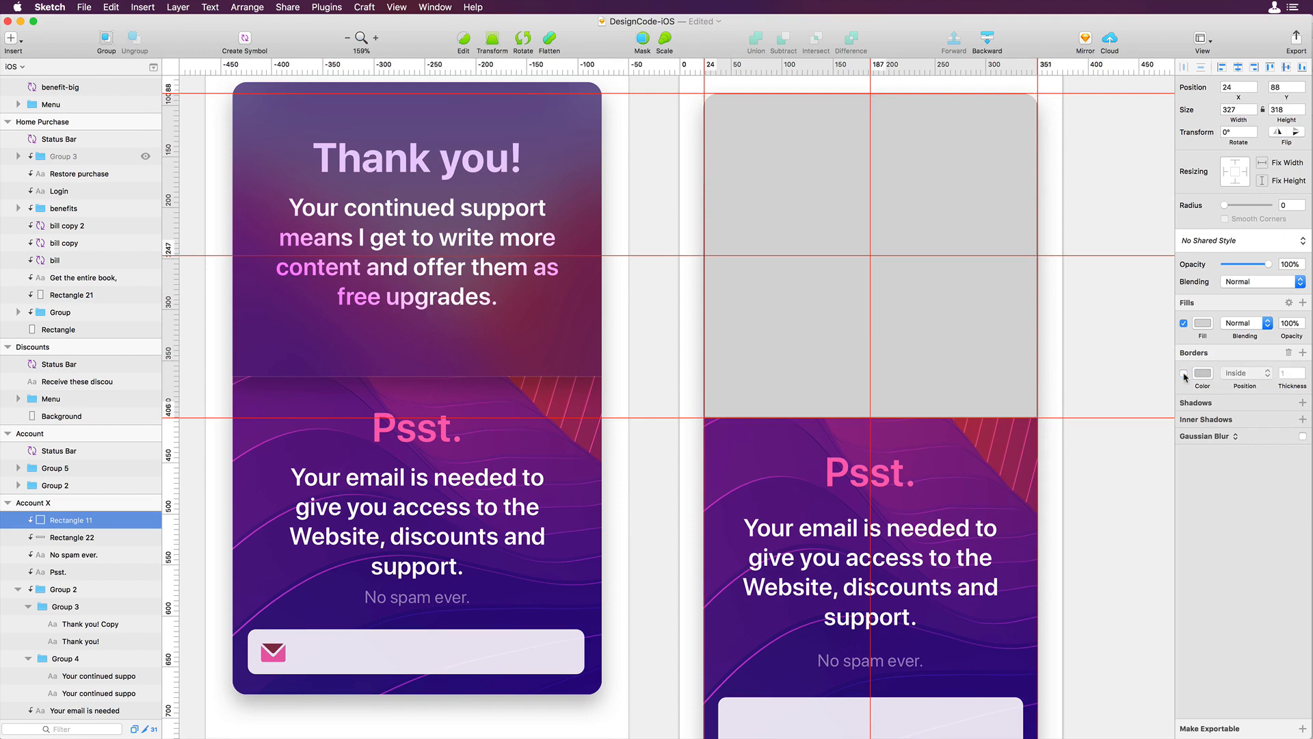
pyautogui.click(1086, 345)
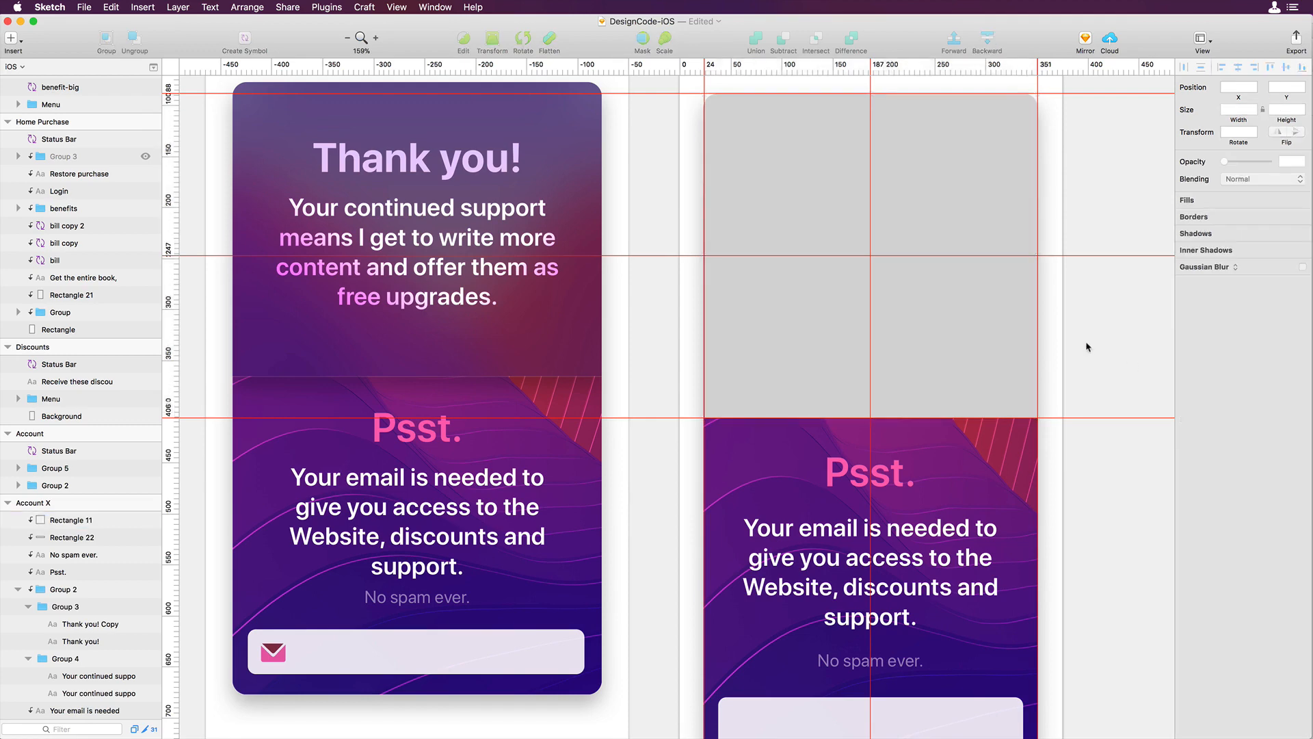
# Step: Add two shadows to the new rectangle, one in the translucent white document color and one in black at 25% opacity
pyautogui.click(958, 308)
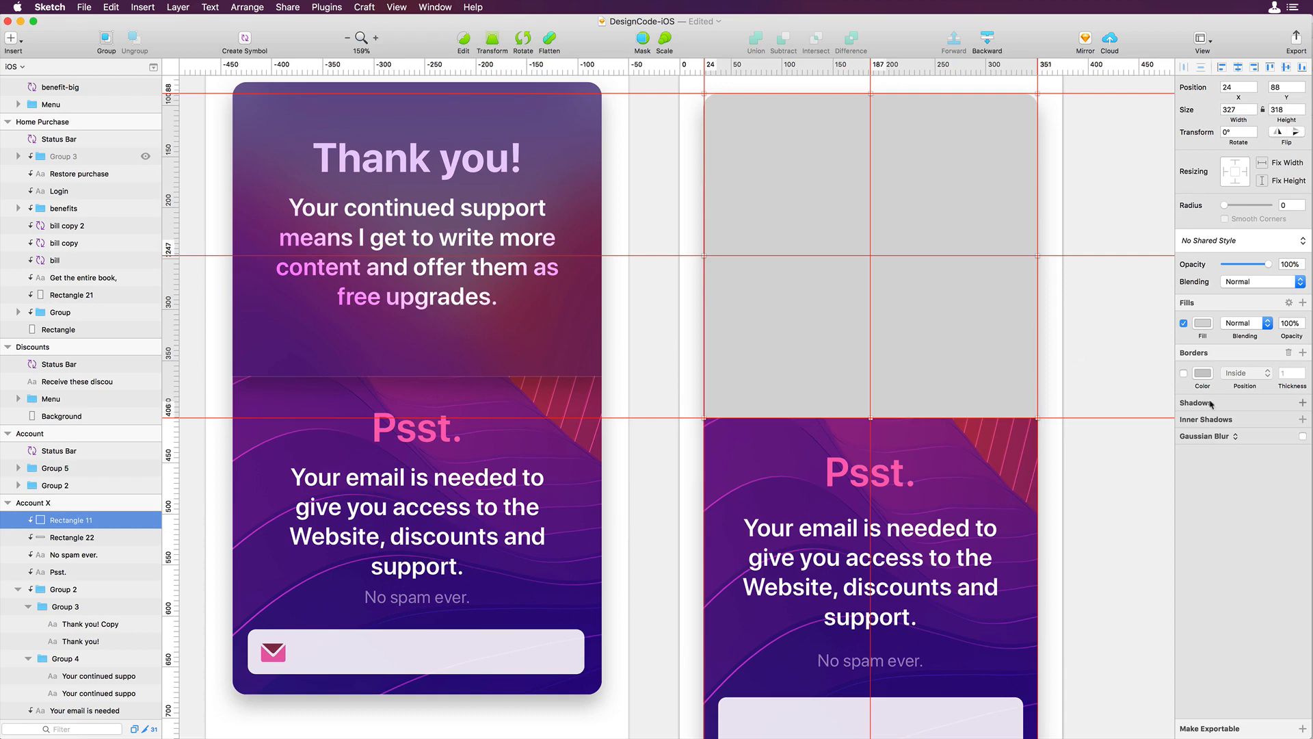
pyautogui.click(1261, 405)
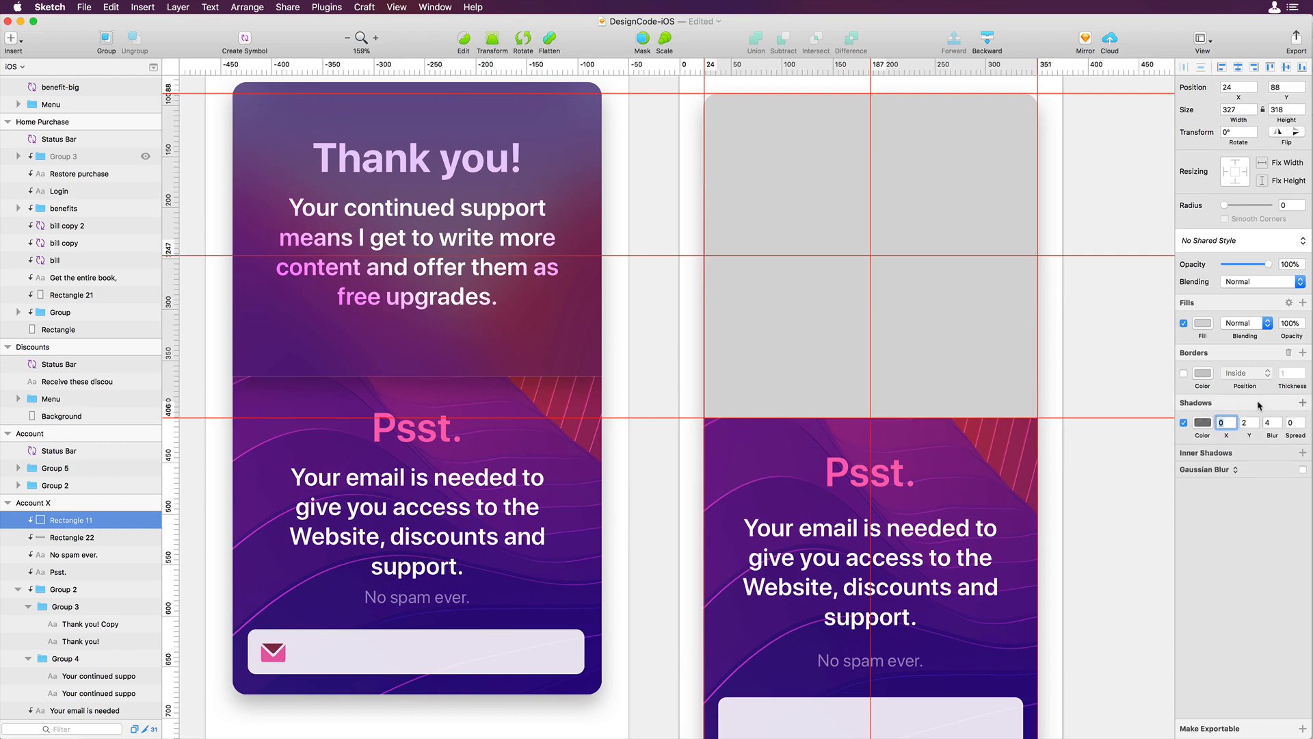
pyautogui.click(1300, 405)
pyautogui.click(1203, 422)
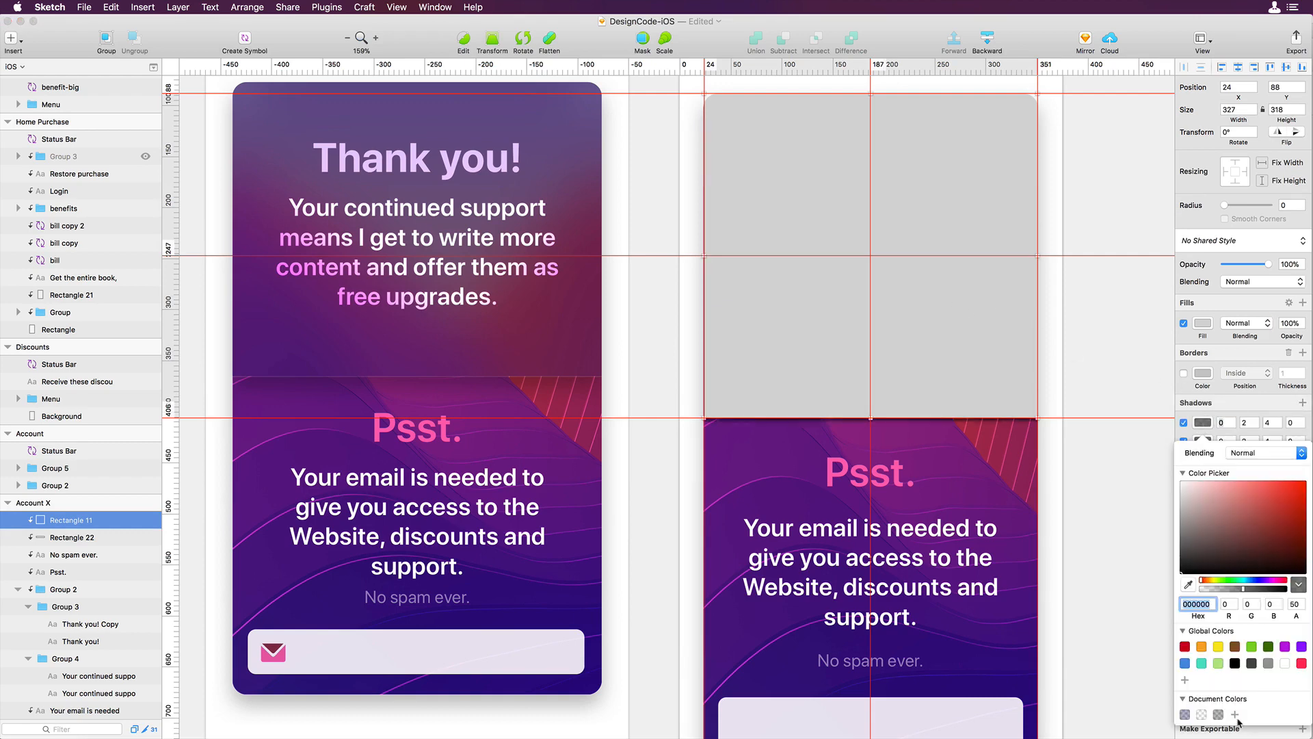
pyautogui.click(1202, 715)
pyautogui.click(1205, 424)
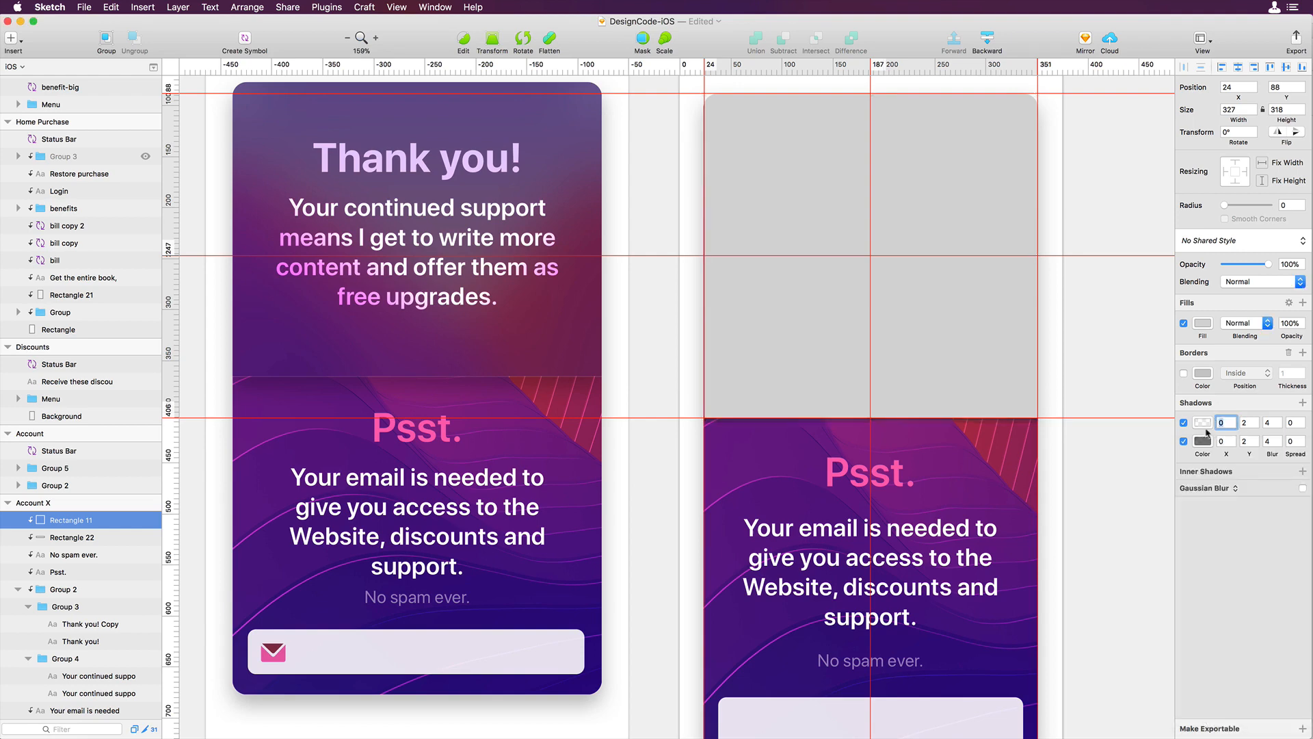
pyautogui.click(1202, 440)
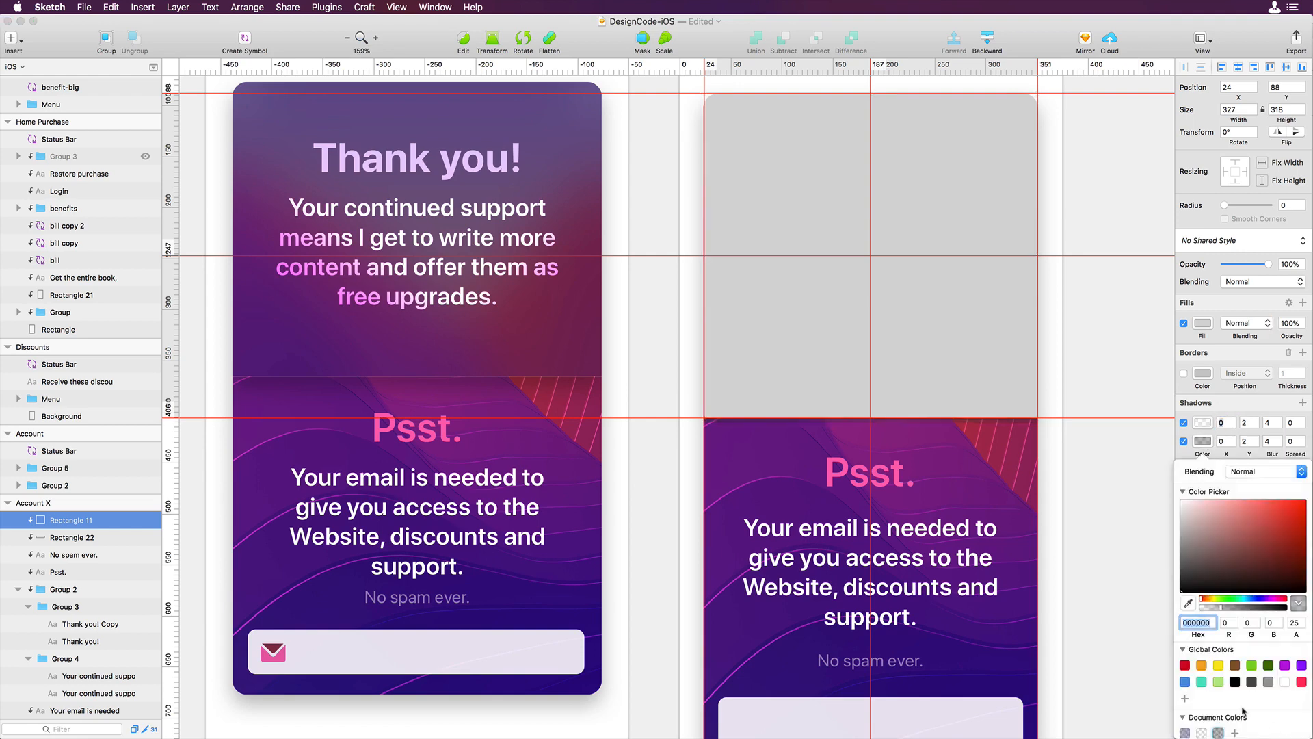
pyautogui.click(1218, 348)
# Step: Fill the rectangle with the dark blue document color 121660 at 30% opacity
pyautogui.click(1203, 323)
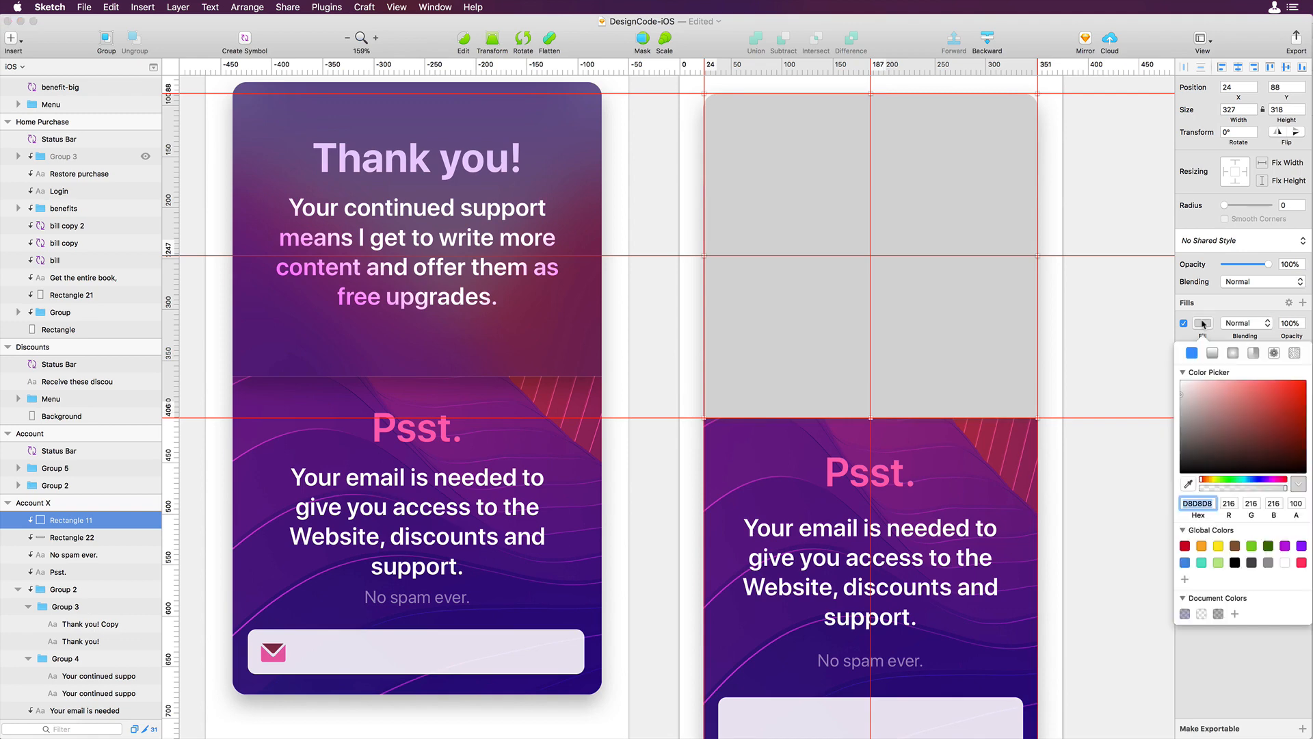
pyautogui.click(1186, 615)
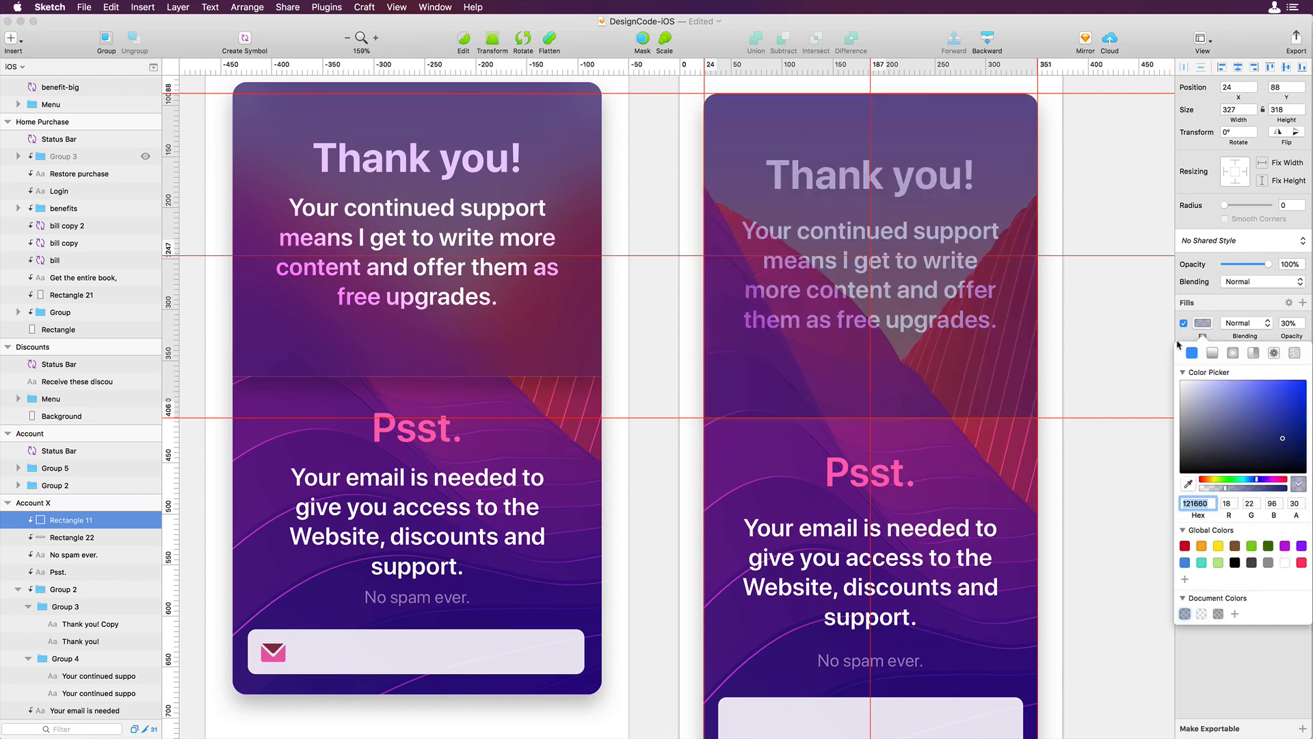
pyautogui.click(1188, 335)
# Step: Apply a Background Blur of 20 px to the rectangle
pyautogui.click(1224, 489)
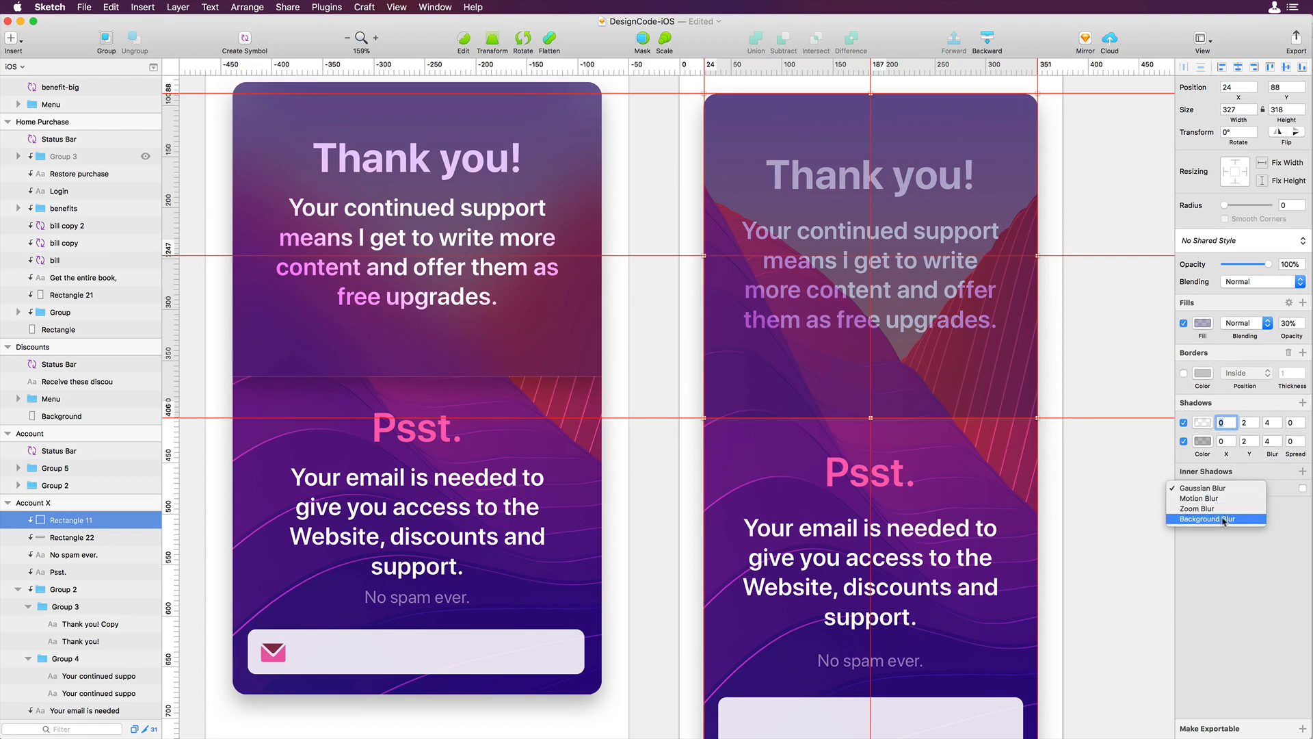
pyautogui.click(1224, 519)
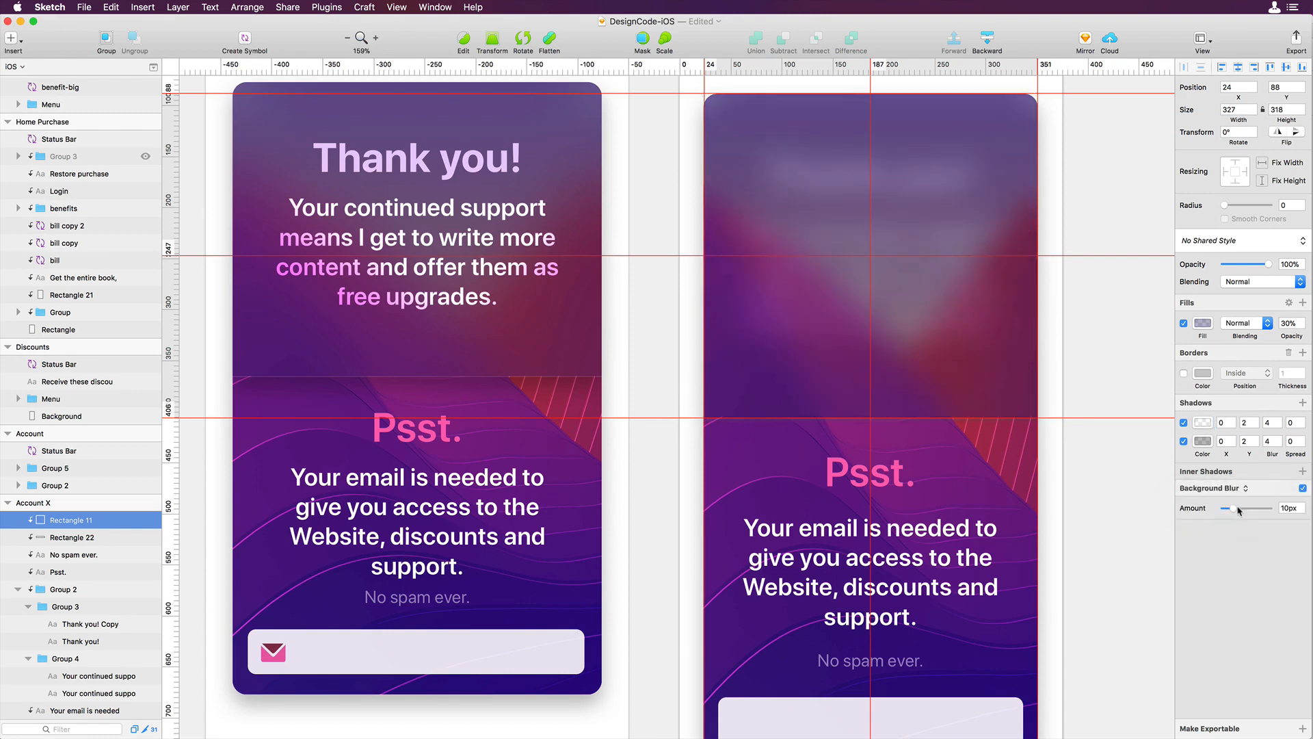
pyautogui.moveTo(1239, 509)
pyautogui.mouseDown()
pyautogui.moveTo(1258, 511)
pyautogui.moveTo(1243, 510)
pyautogui.mouseUp()
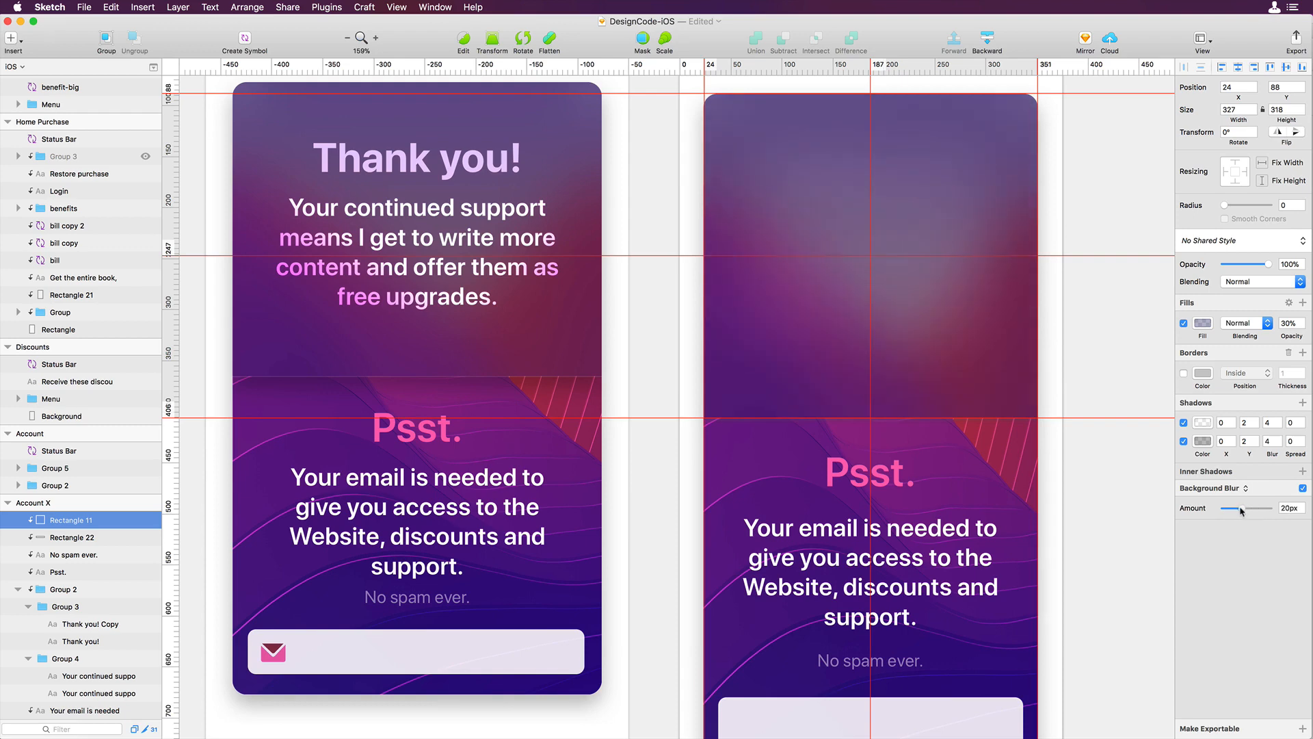
# Step: Move the blurred rectangle down the Account X layer order, directly beneath the "Your email is needed" text layer
pyautogui.scroll(-2, 76, 541)
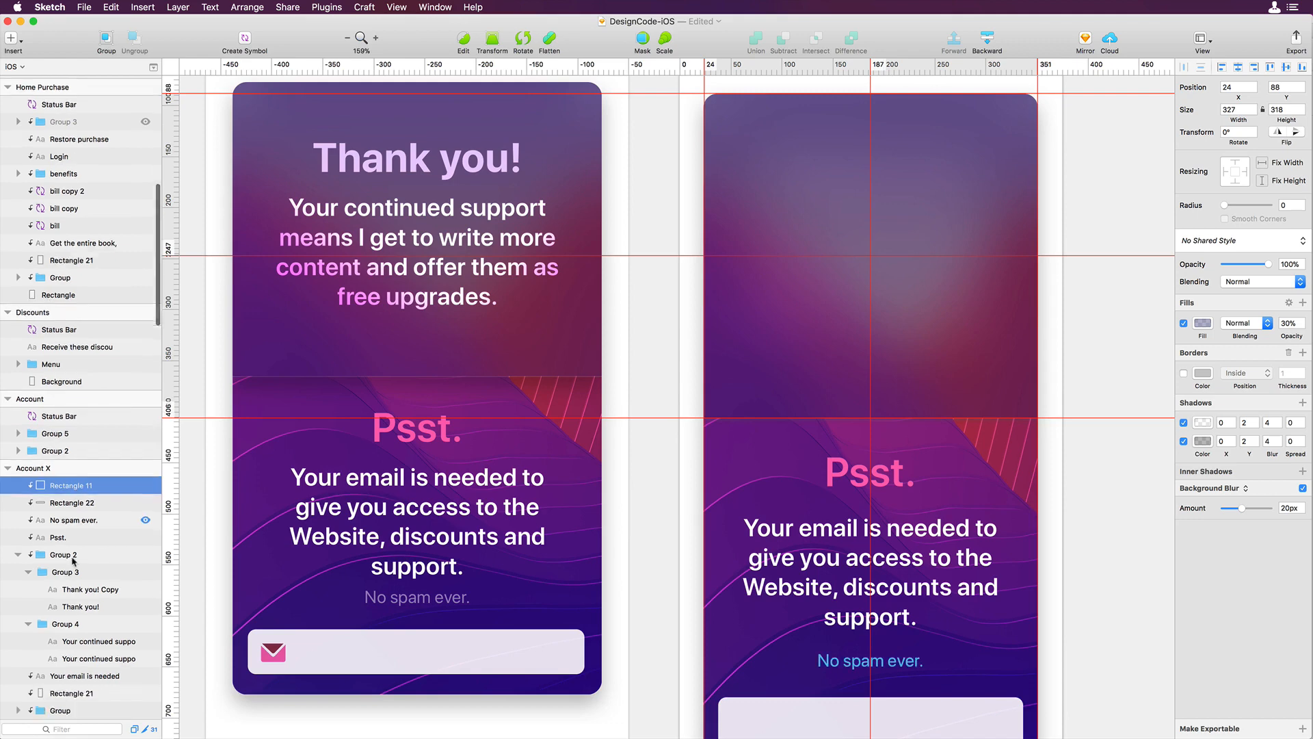
pyautogui.scroll(-3, 73, 561)
pyautogui.moveTo(86, 440); pyautogui.dragTo(91, 634)
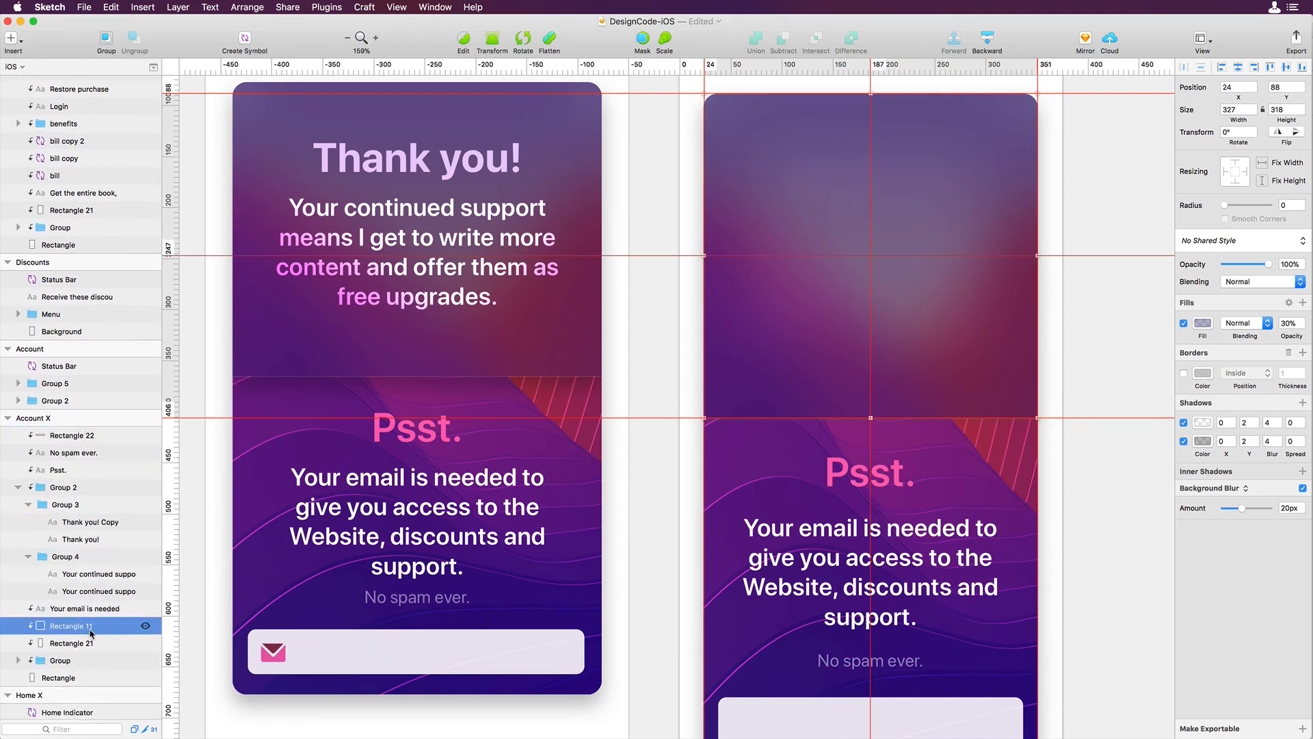
pyautogui.click(1060, 369)
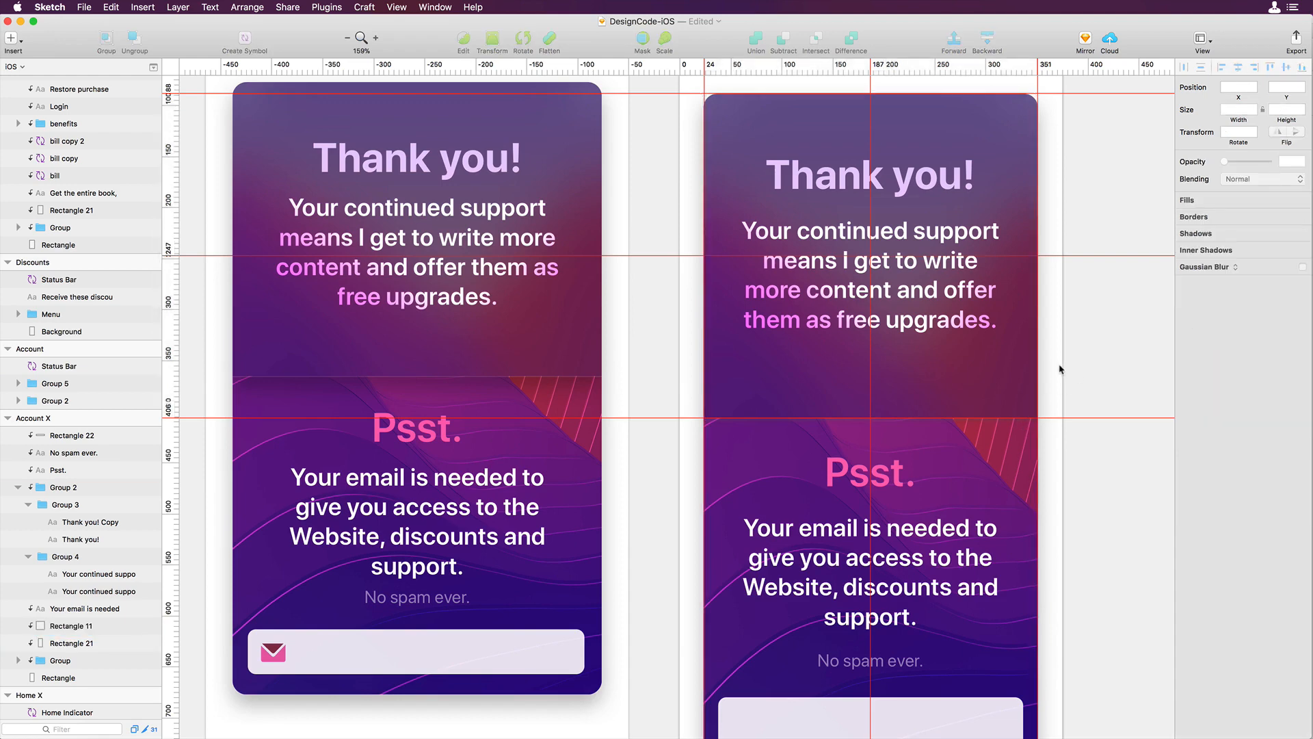
# Step: Select the blurred rectangle and review the available blur types without changing Background Blur
pyautogui.click(988, 366)
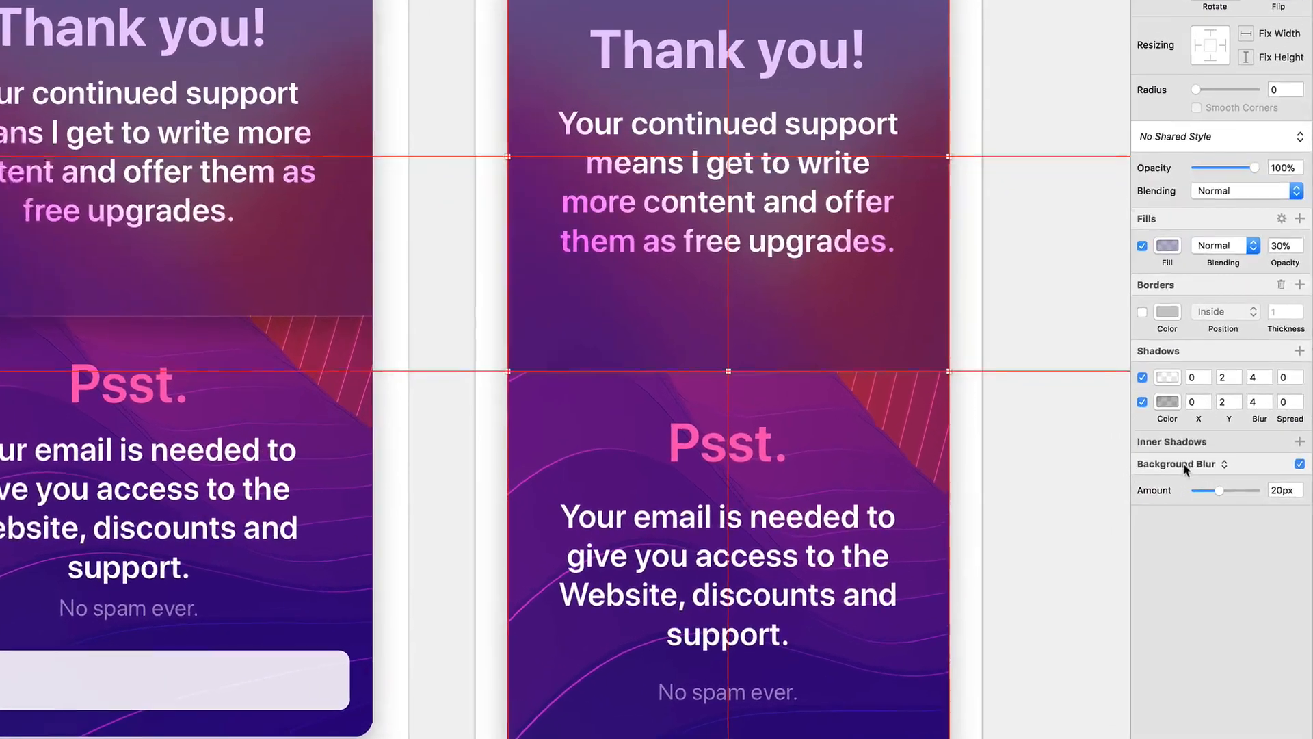
pyautogui.click(1216, 491)
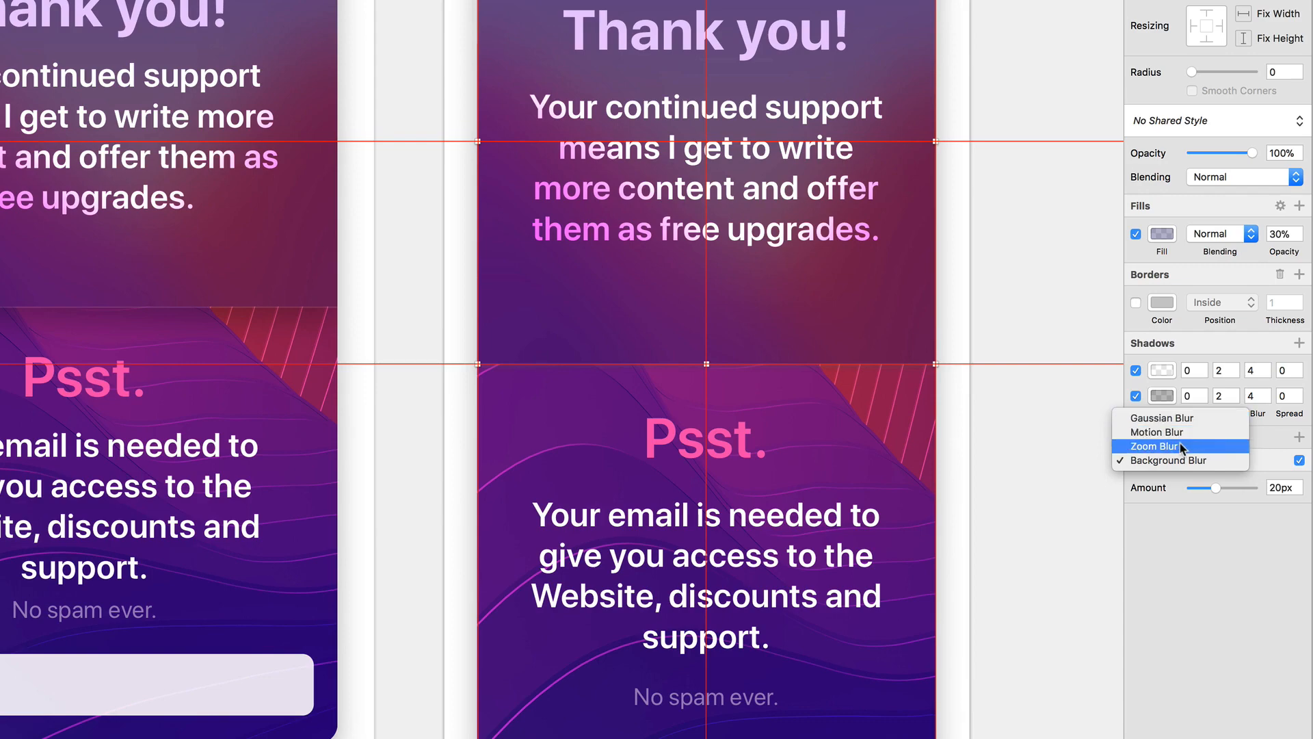
pyautogui.click(1169, 541)
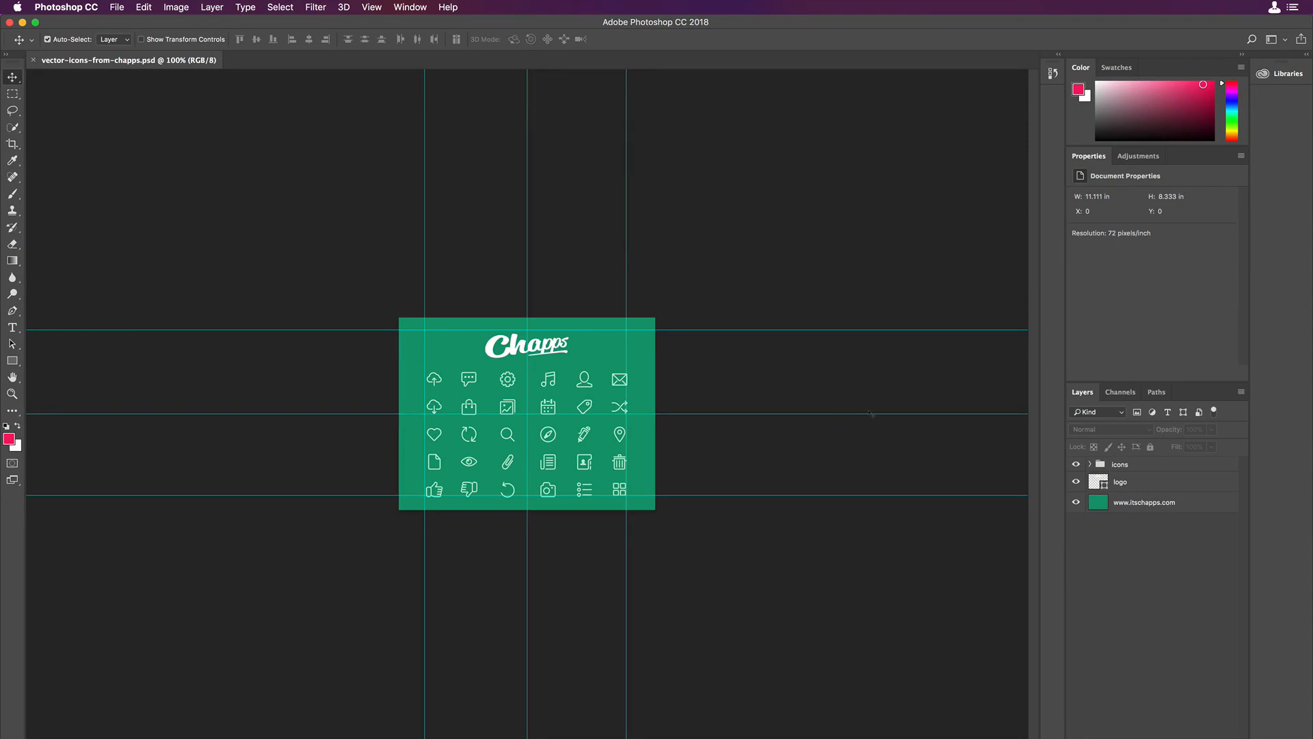
# Step: Expand the icons group and select all its icon layers from 1_1 through 5_6
pyautogui.click(1091, 464)
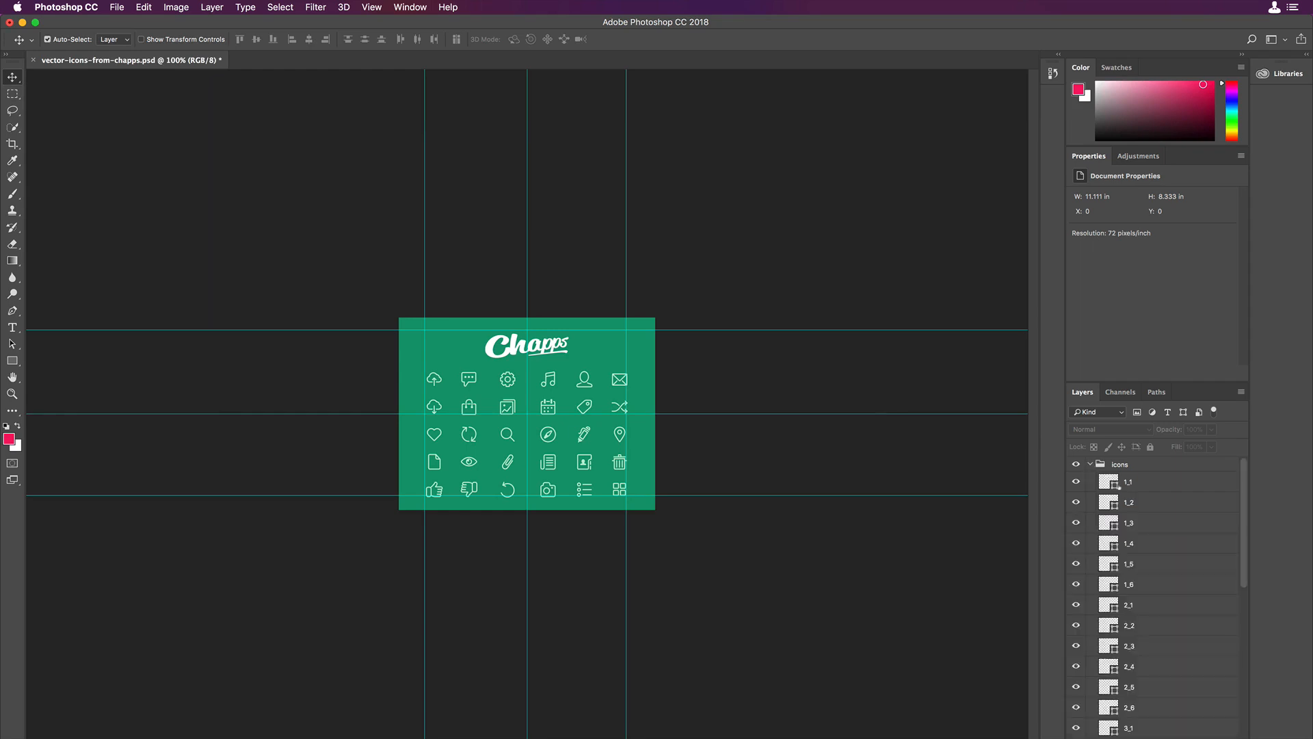
pyautogui.click(1141, 488)
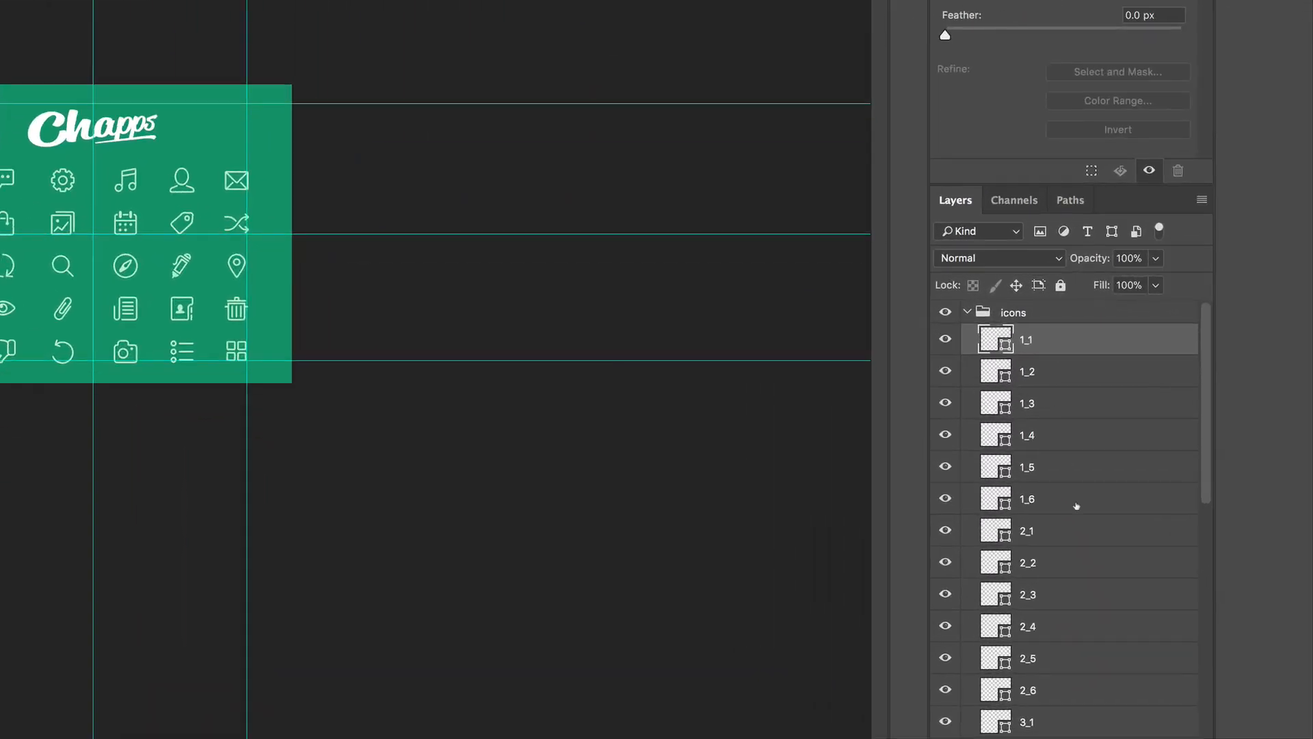
pyautogui.scroll(-5, 1161, 587)
pyautogui.scroll(-5, 1078, 505)
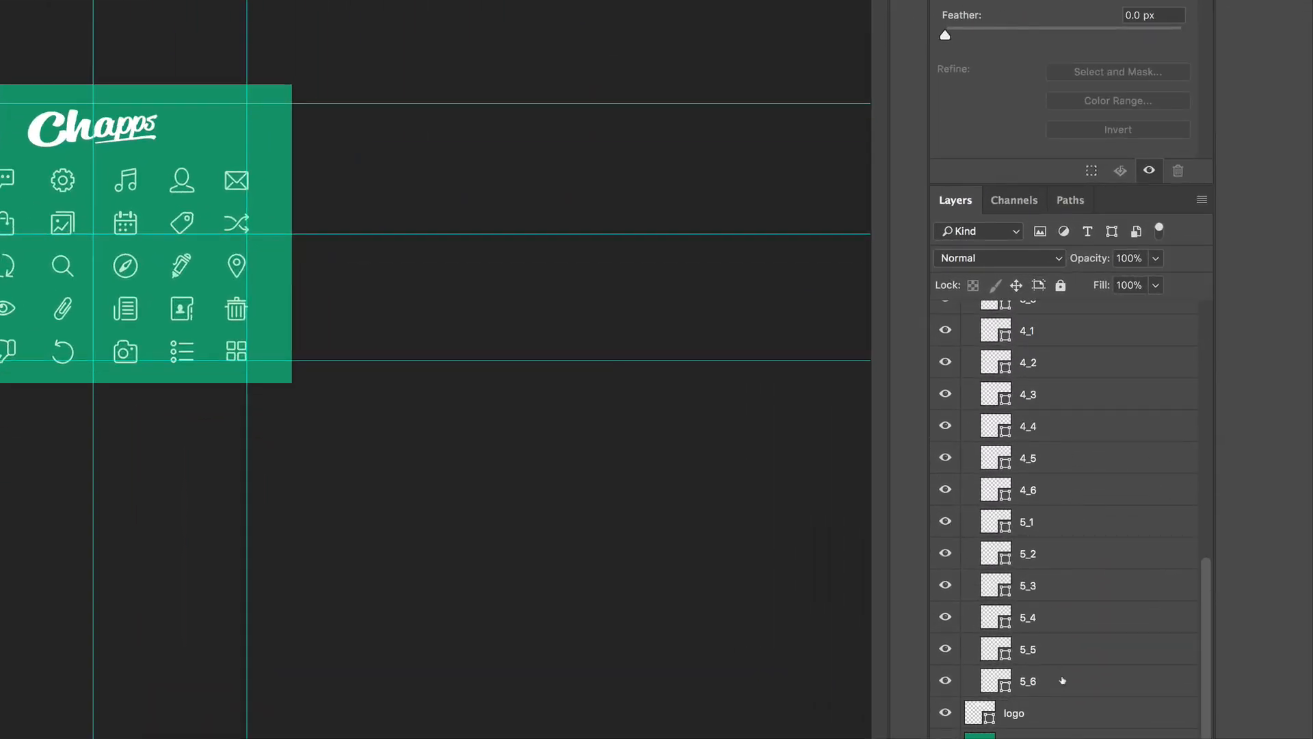
pyautogui.keyDown('shift'); pyautogui.click(1062, 680); pyautogui.keyUp('shift')
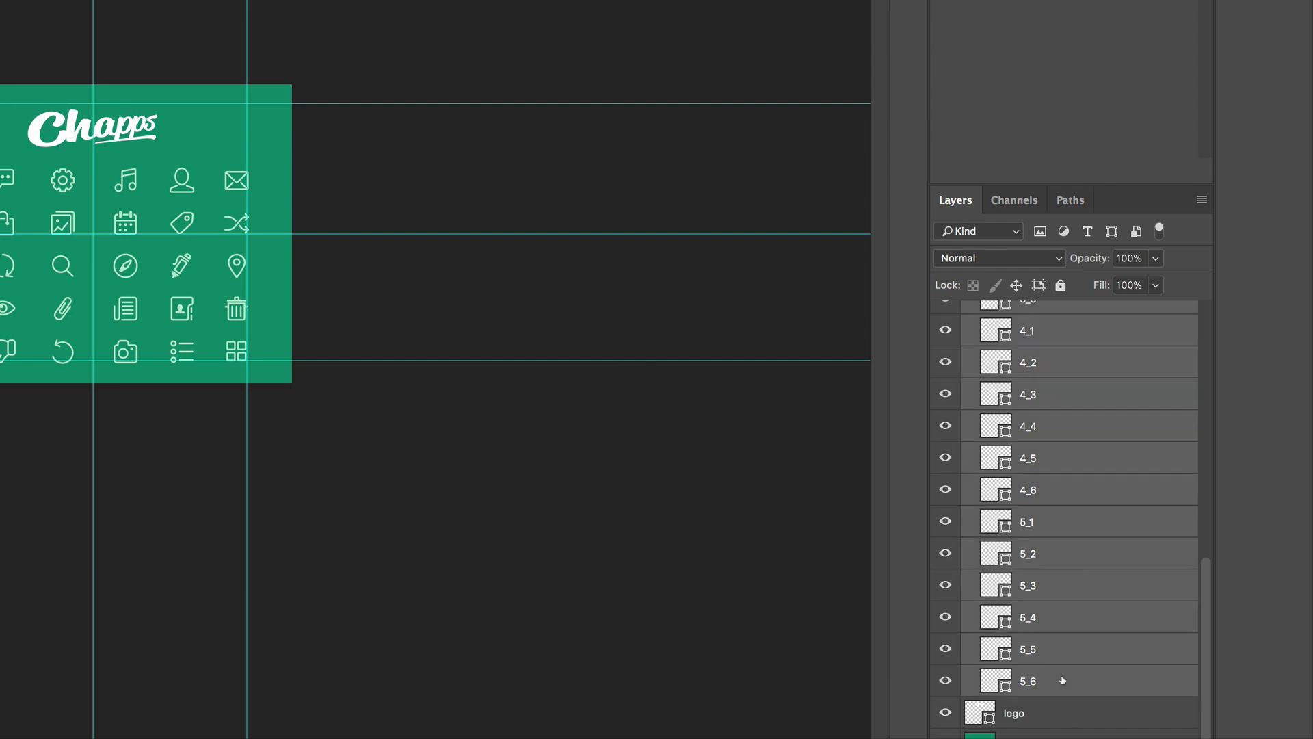
# Step: Merge the selected icon shapes and export the merged 1_1 Shape Path to Illustrator as vector-icons-from-chapps.ai on the Desktop
pyautogui.rightClick(1170, 352)
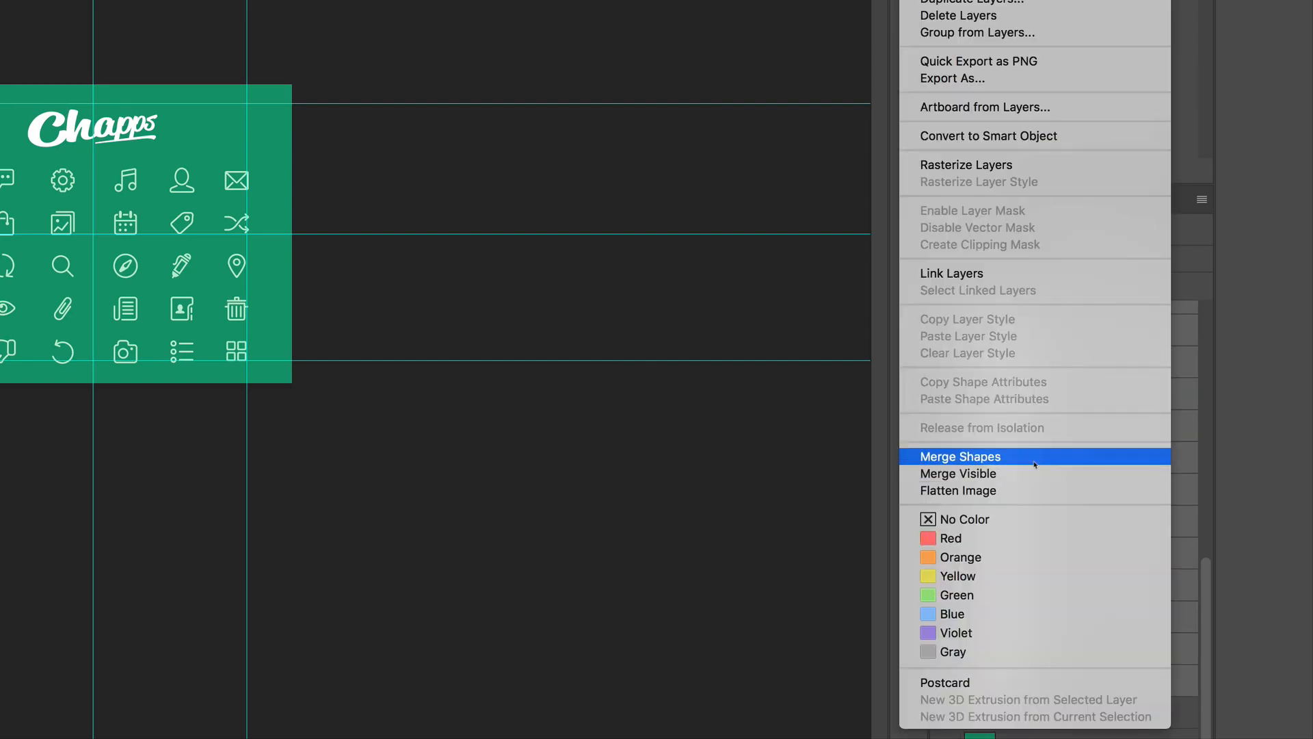
pyautogui.click(961, 456)
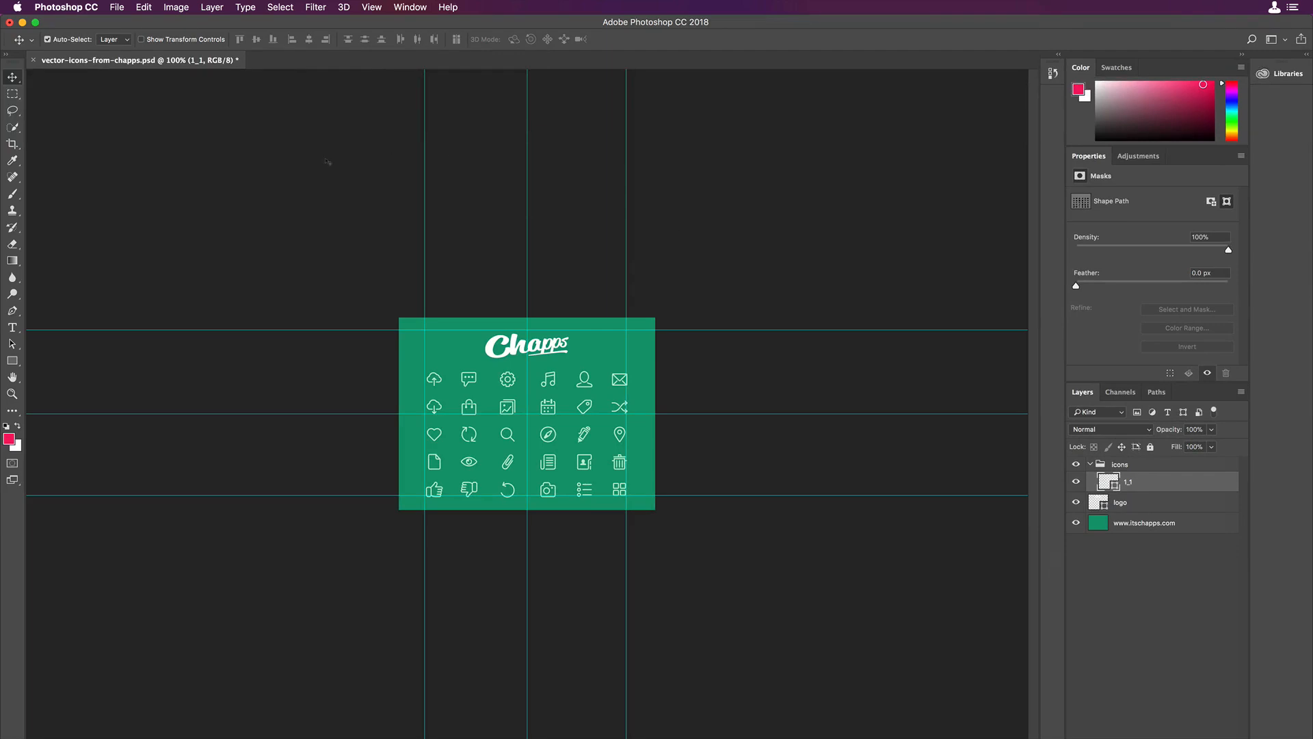
pyautogui.click(116, 7)
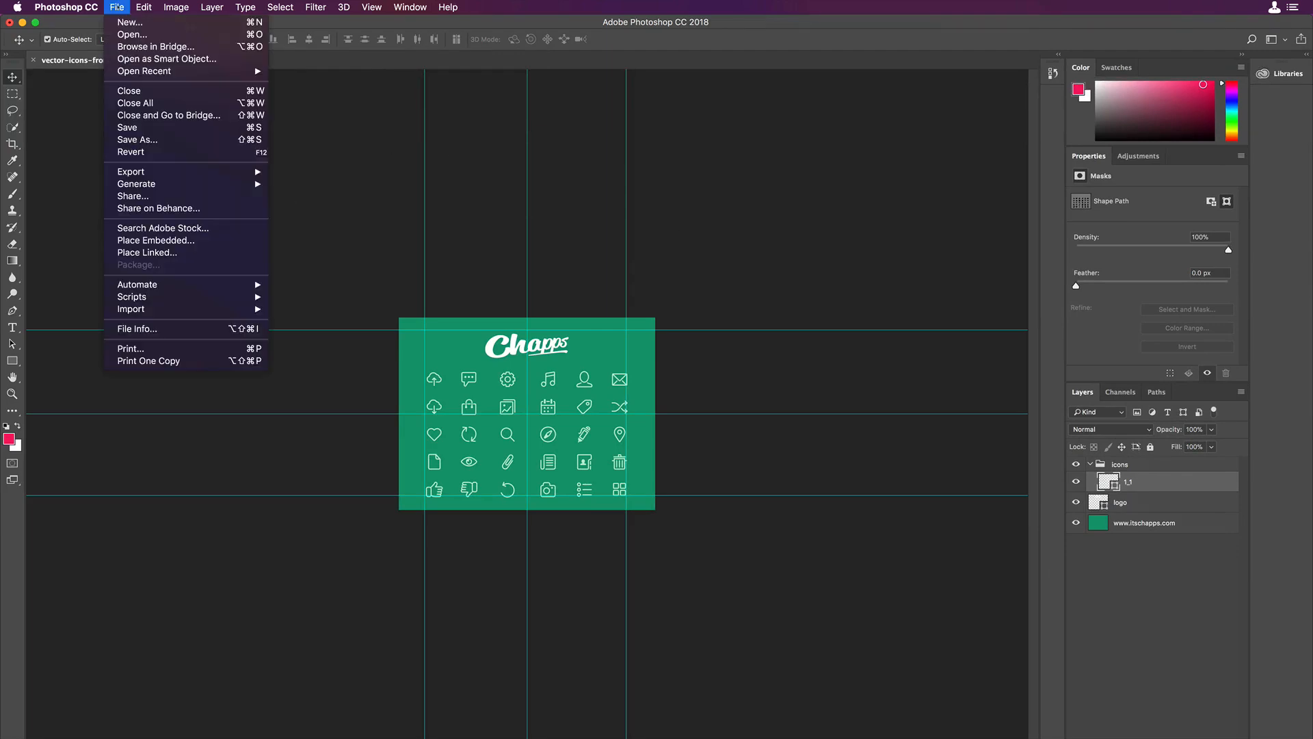
pyautogui.moveTo(159, 175)
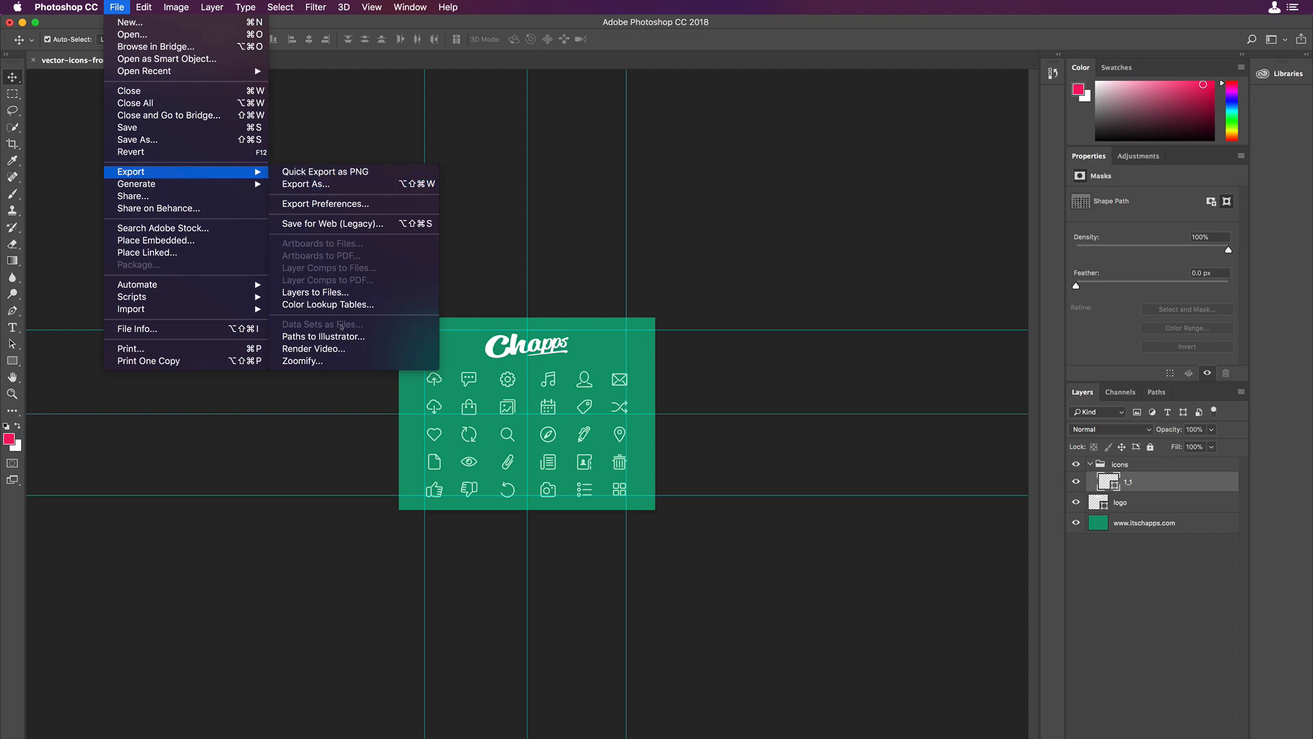
pyautogui.click(345, 336)
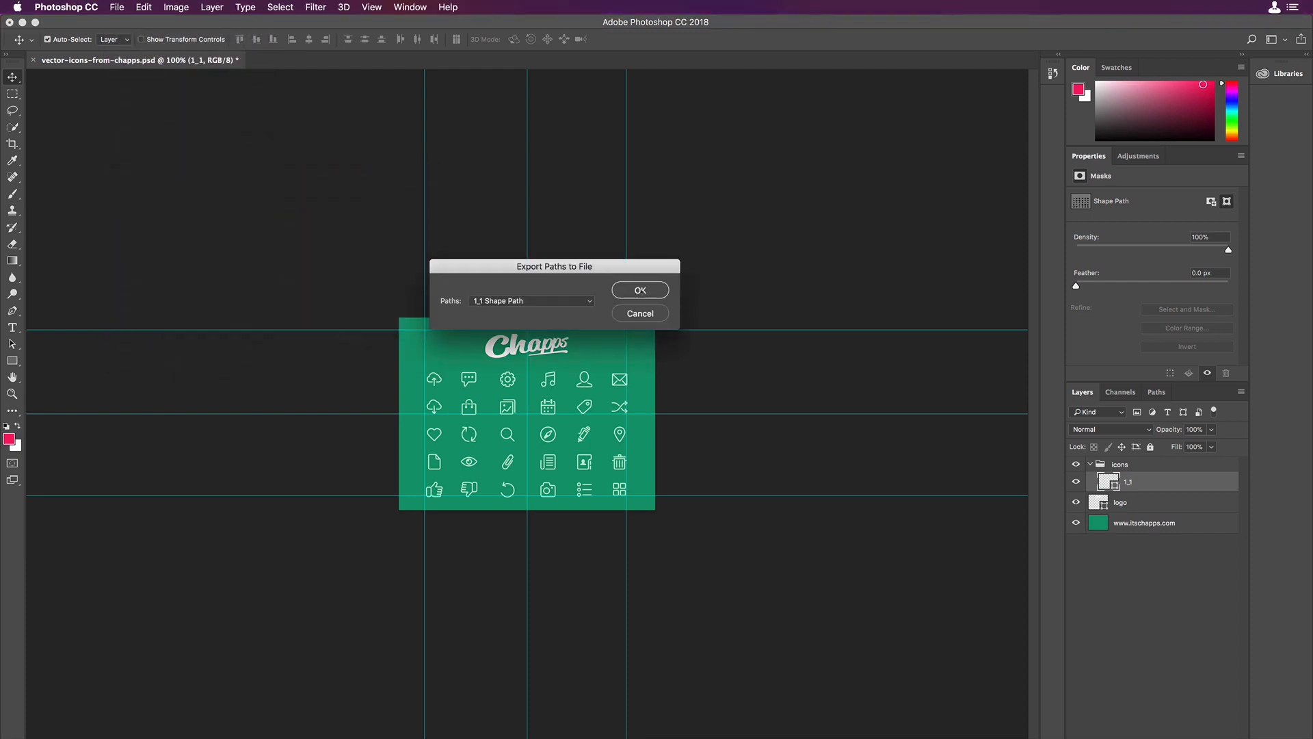
pyautogui.click(640, 290)
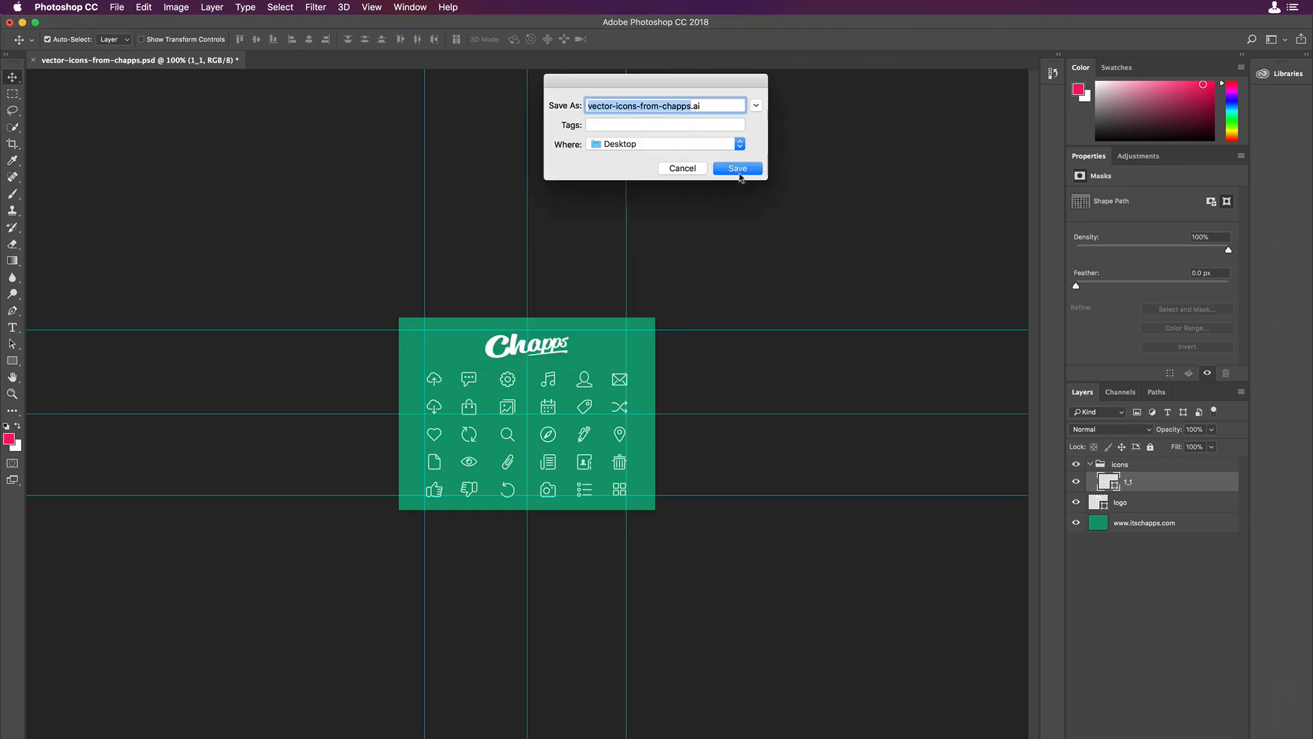
pyautogui.click(744, 170)
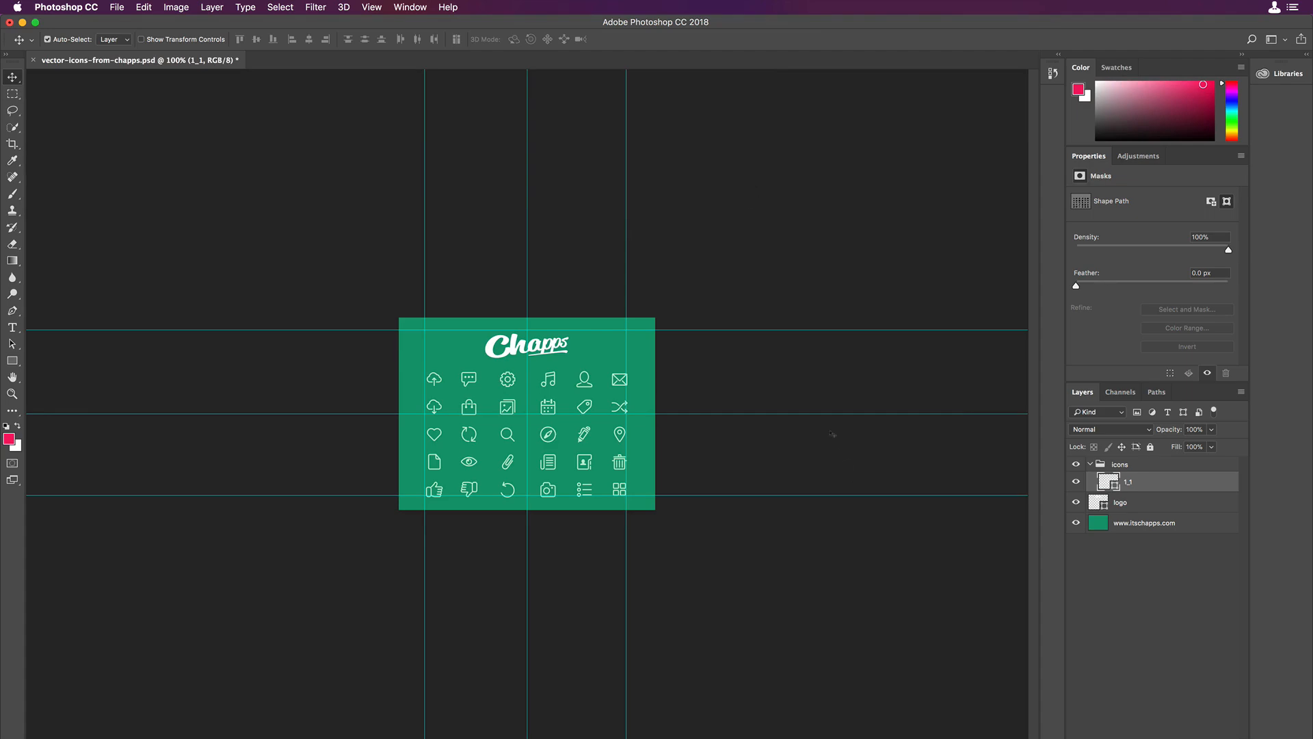
# Step: Open vector-icons-from-chapps.ai from the desktop in Illustrator, creating artboards for Legacy Artboard and Crop Area(s)
pyautogui.press('F11')
pyautogui.doubleClick(1235, 58)
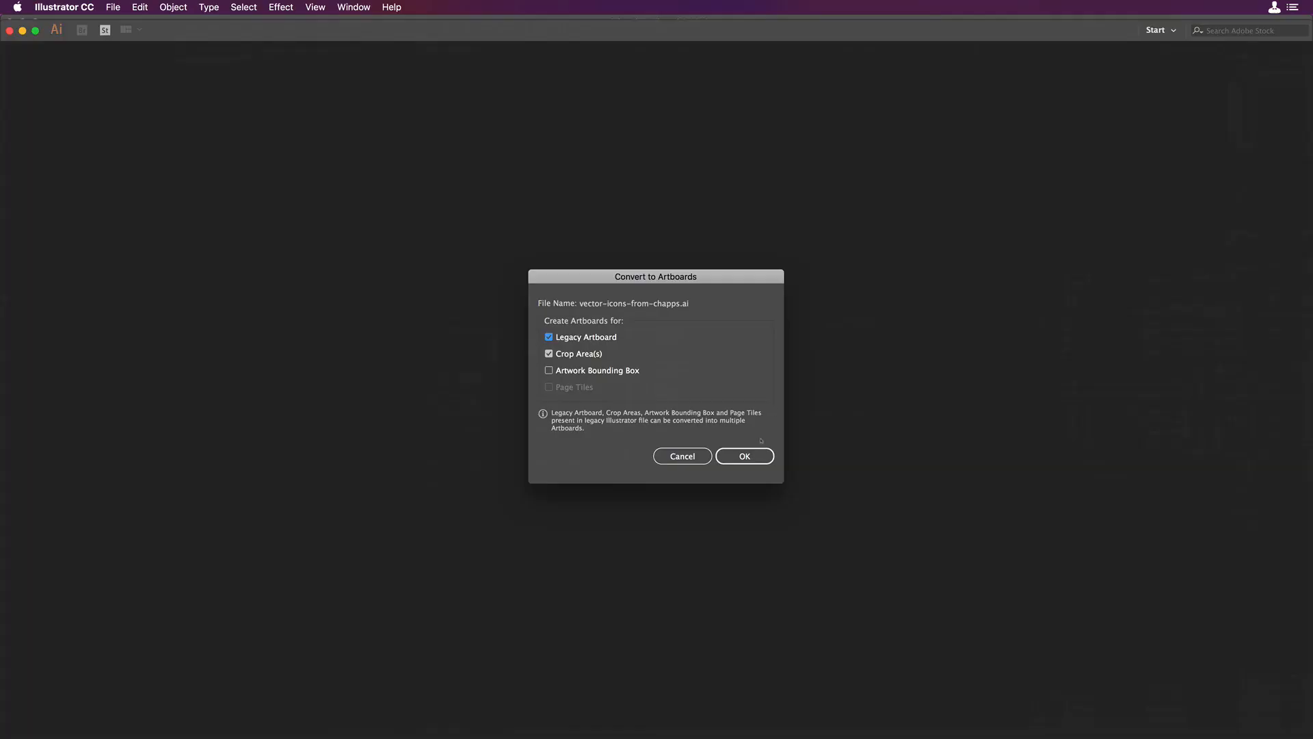
pyautogui.click(755, 457)
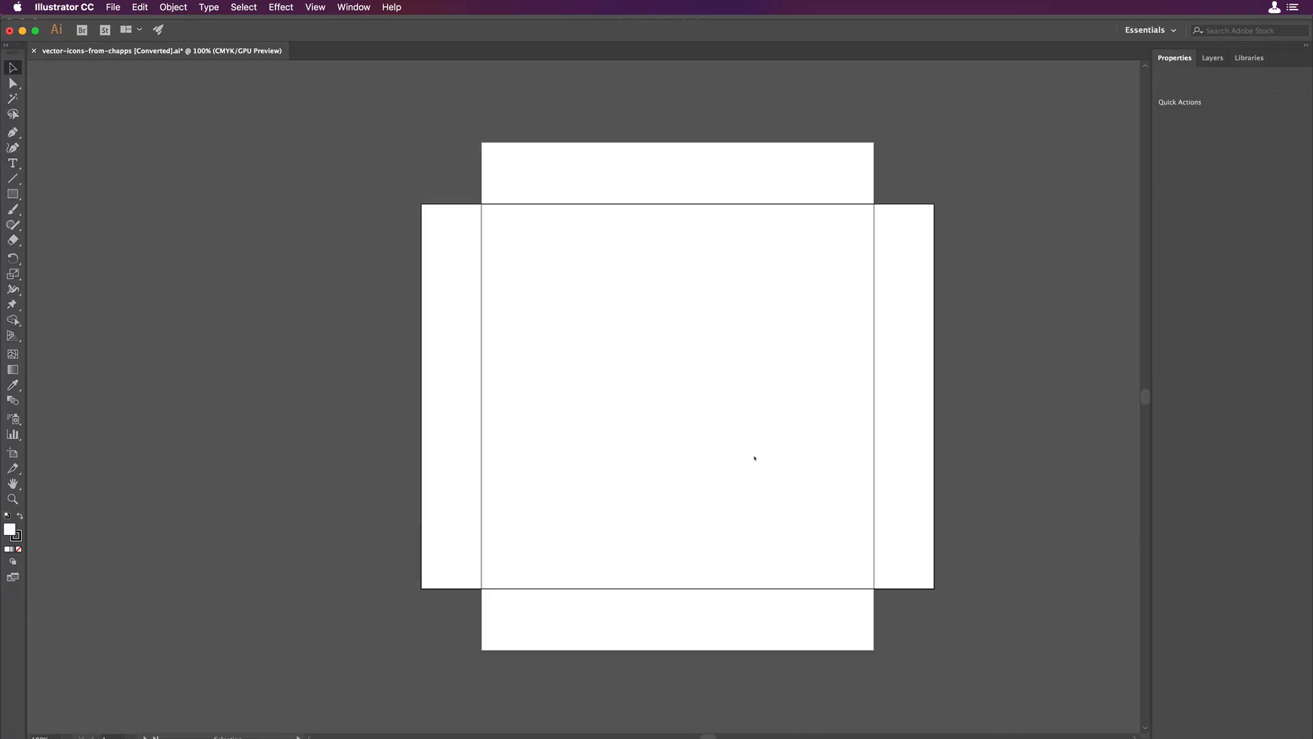
# Step: Select the whole invisible icon compound path on the artboards and give it a black fill
pyautogui.moveTo(384, 160); pyautogui.dragTo(835, 668)
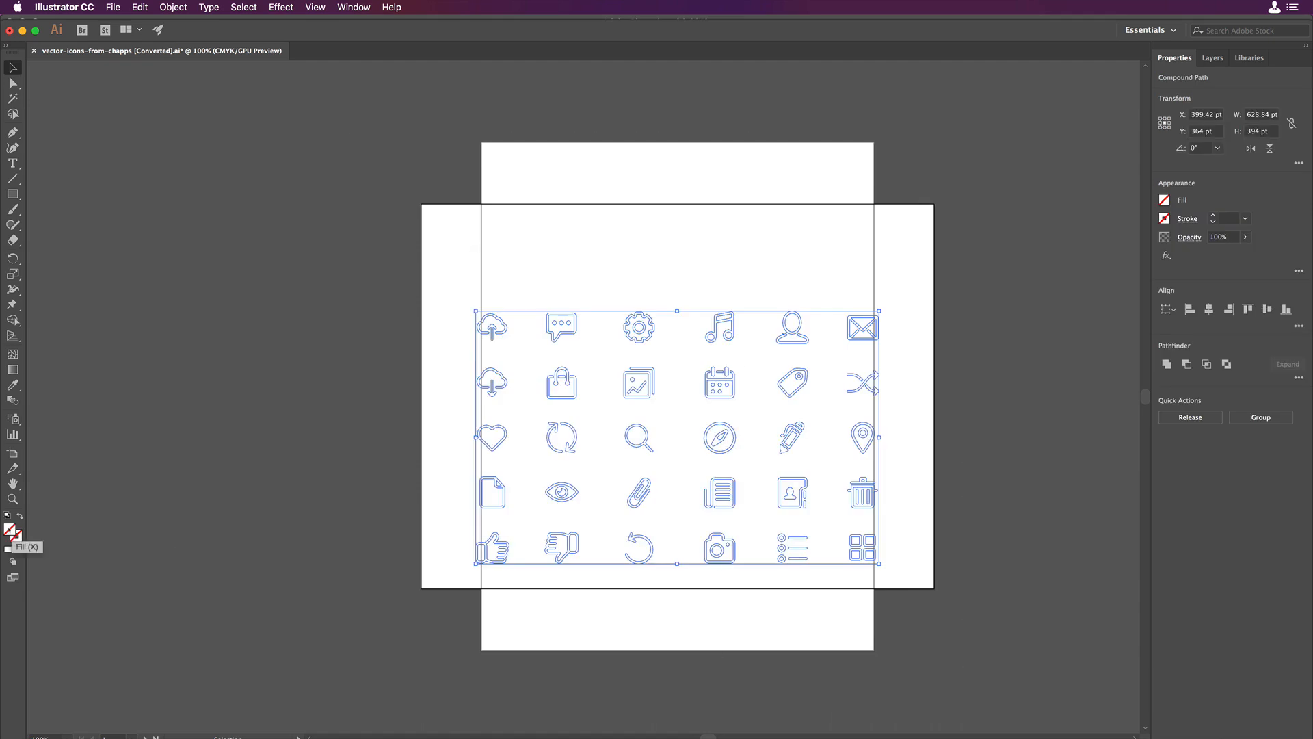
pyautogui.doubleClick(8, 529)
pyautogui.click(499, 446)
pyautogui.click(792, 301)
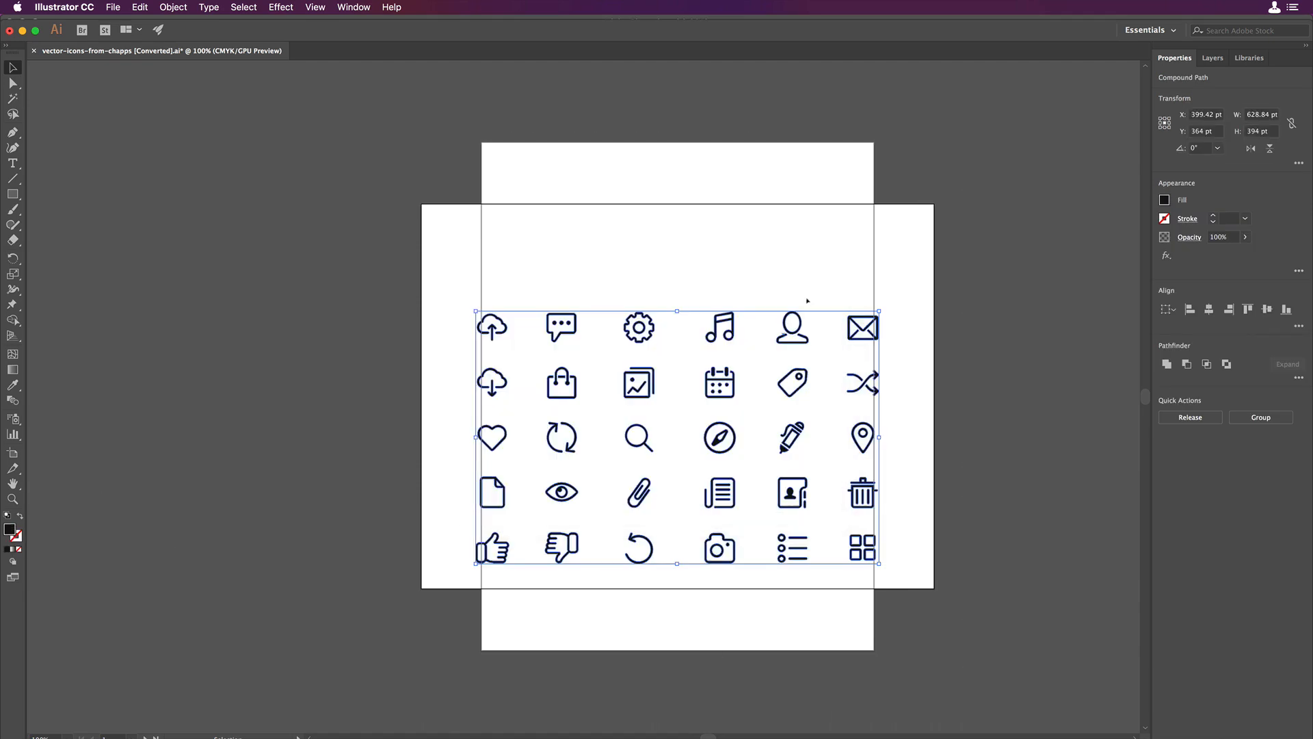
# Step: Save the icons to the Desktop in SVG (svg) format with the SVG 1.1 profile and embedded images
pyautogui.click(122, 7)
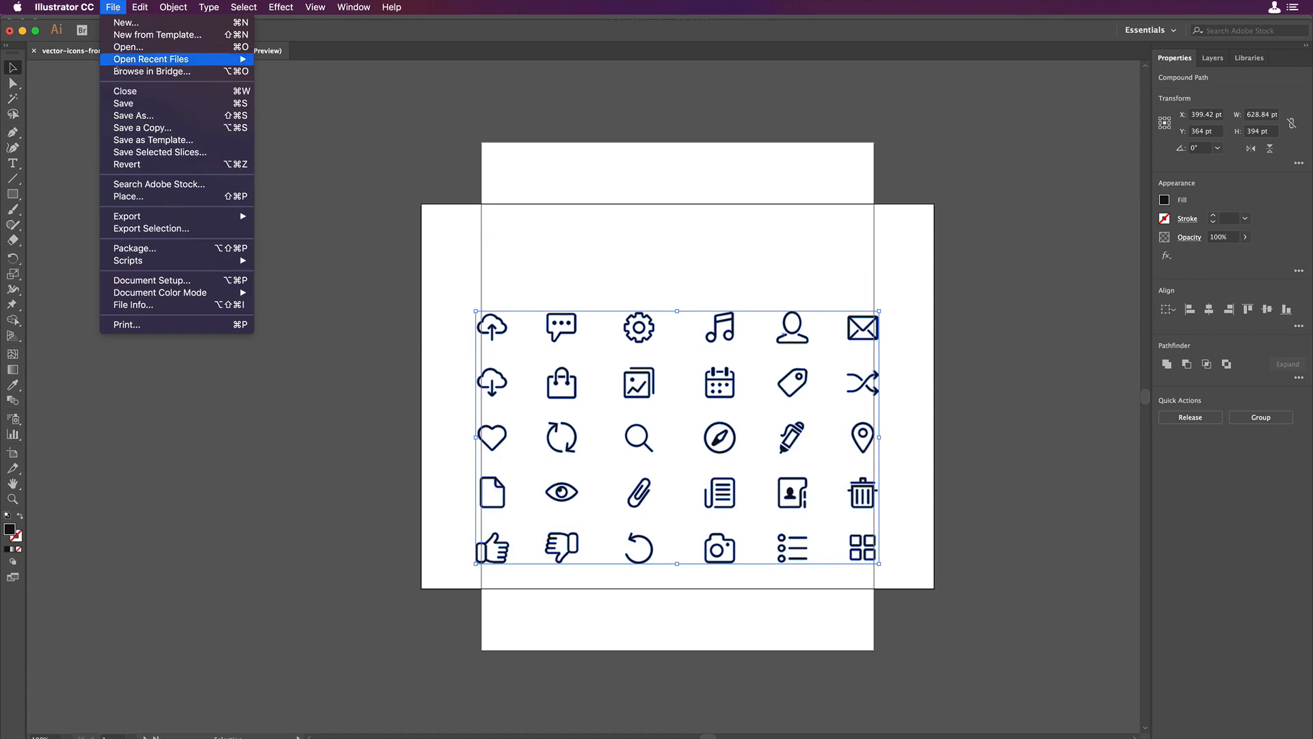
pyautogui.click(137, 117)
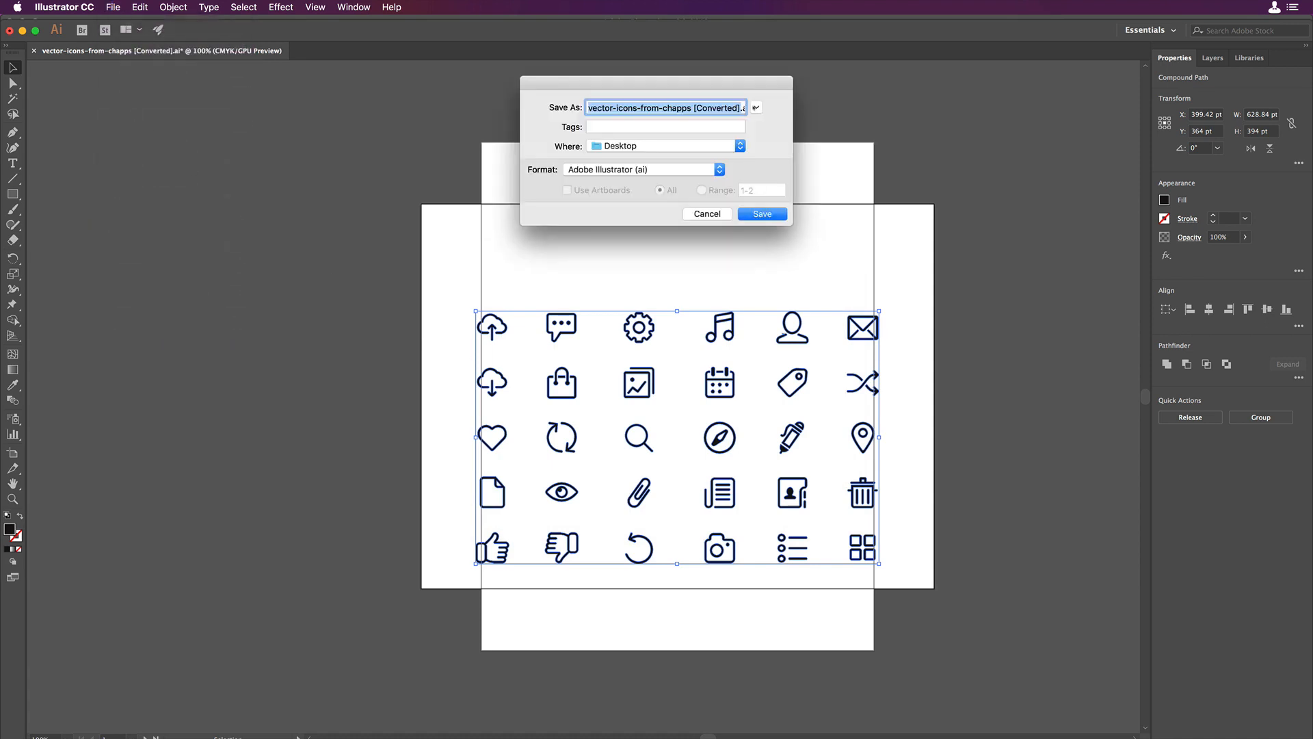
pyautogui.click(701, 173)
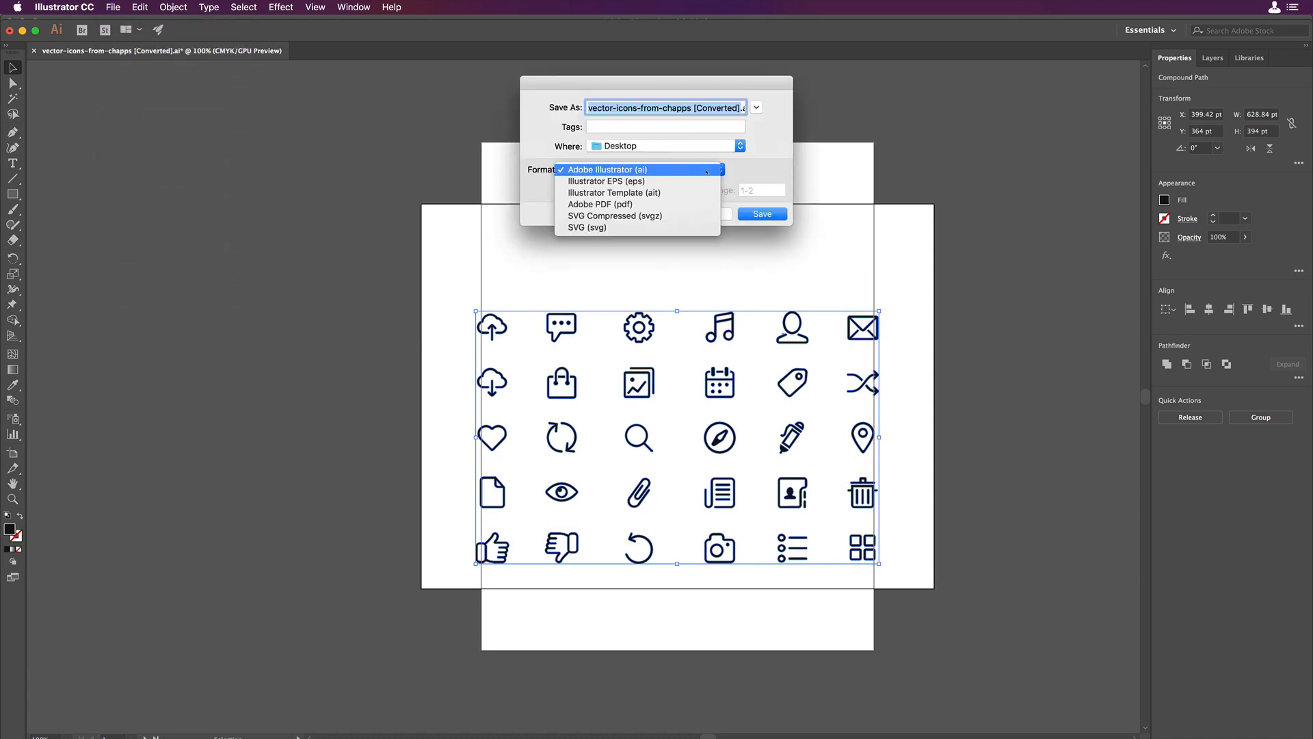
pyautogui.click(668, 230)
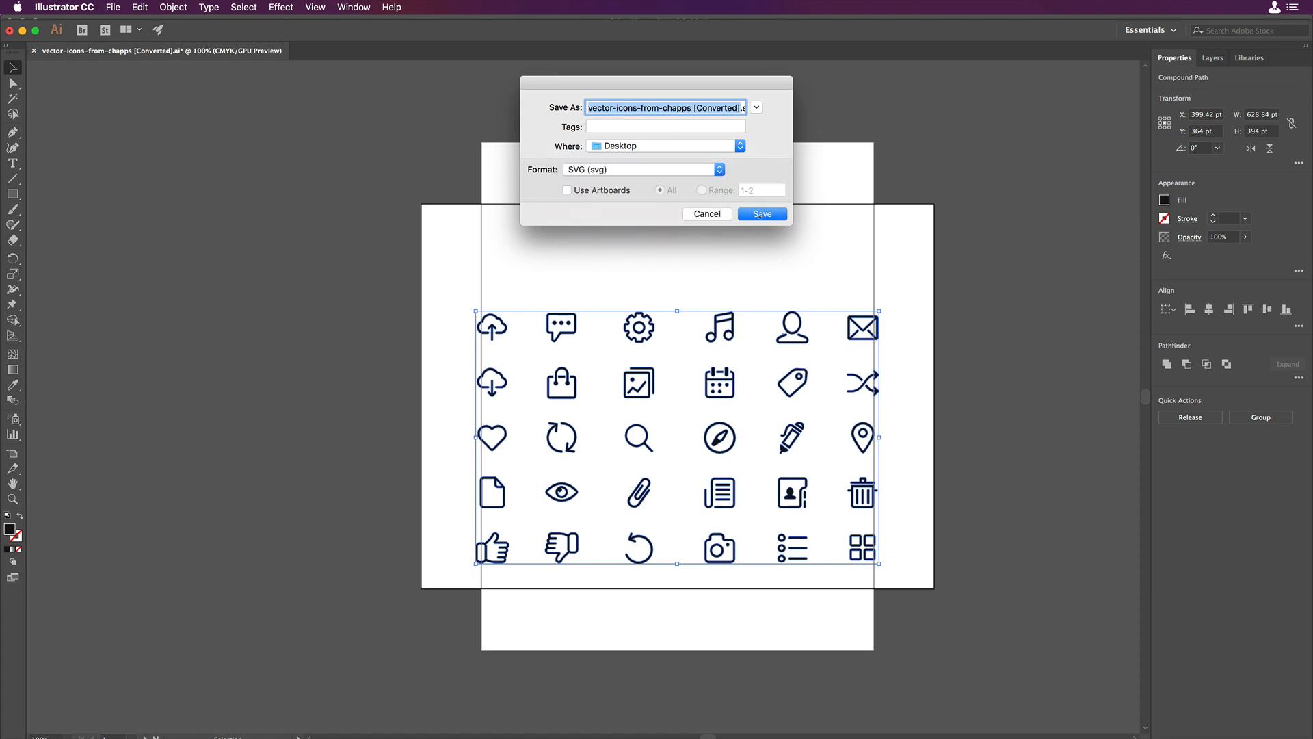
pyautogui.click(761, 214)
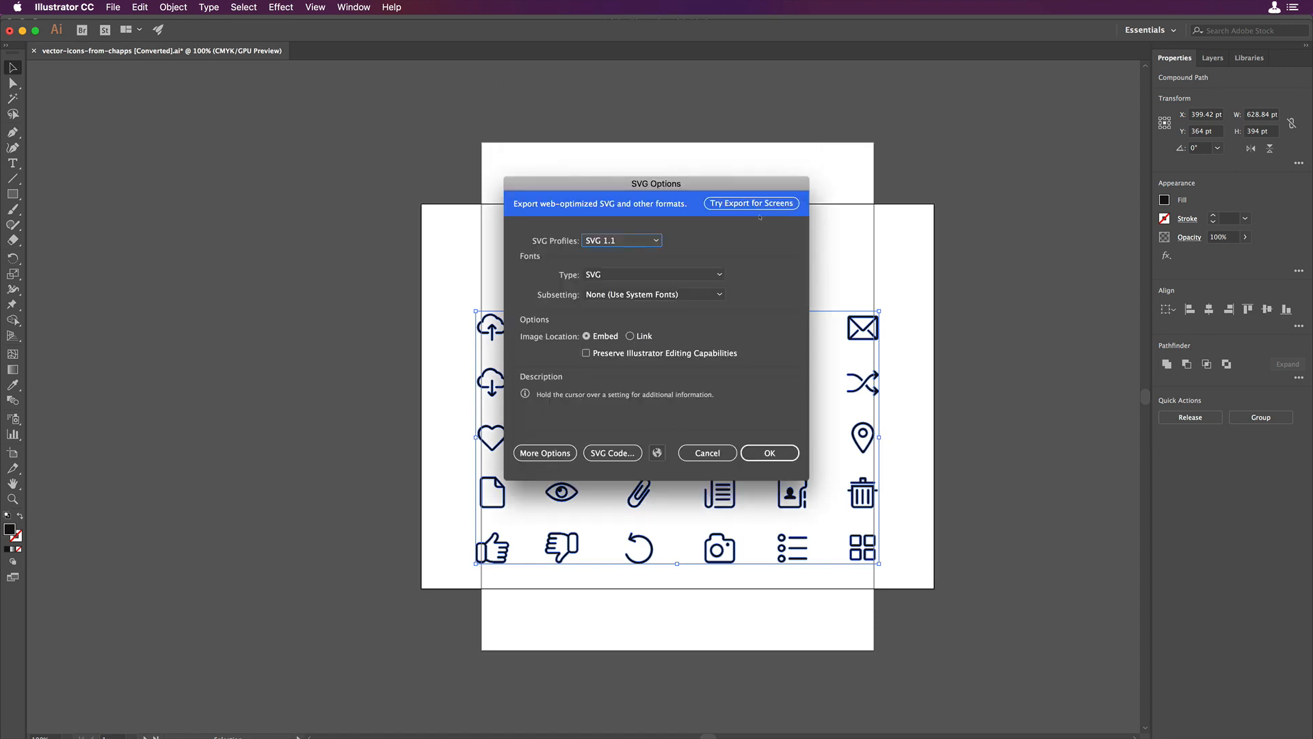
pyautogui.click(769, 453)
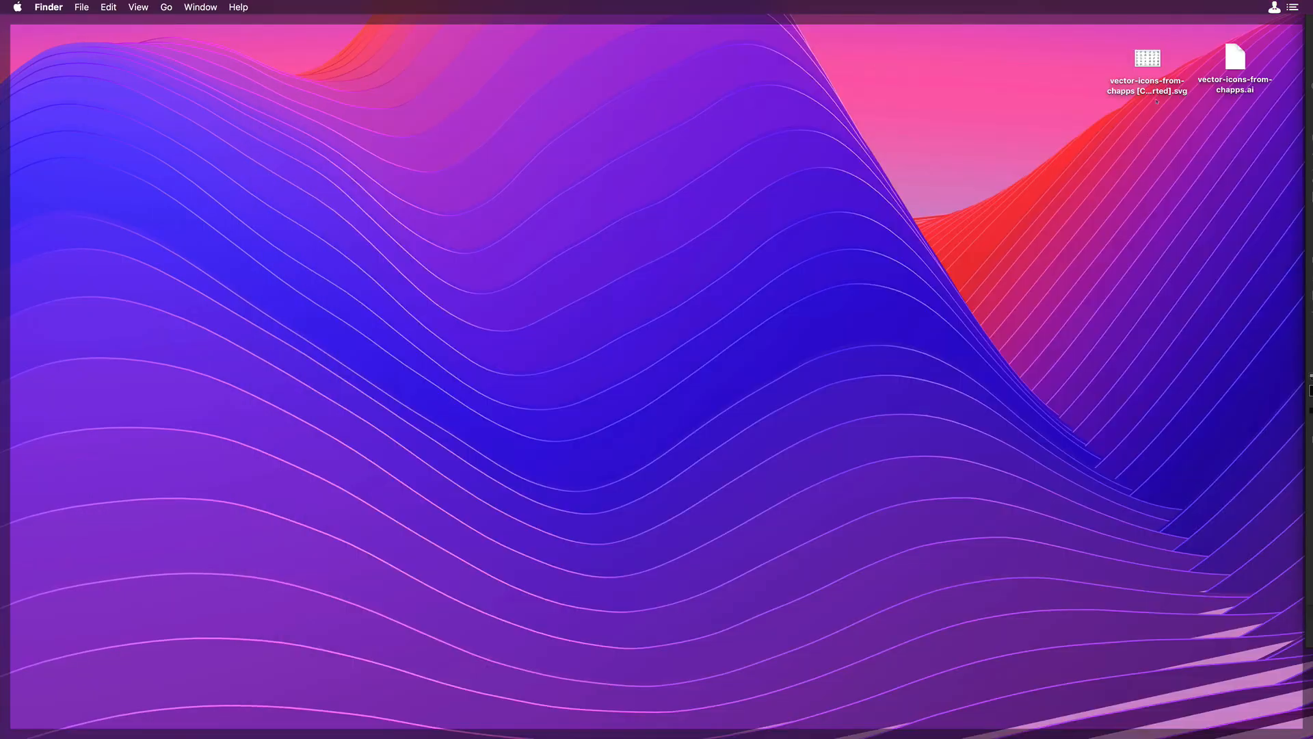
# Step: Open the converted vector-icons-from-chapps SVG from the desktop in Sketch
pyautogui.click(1151, 65)
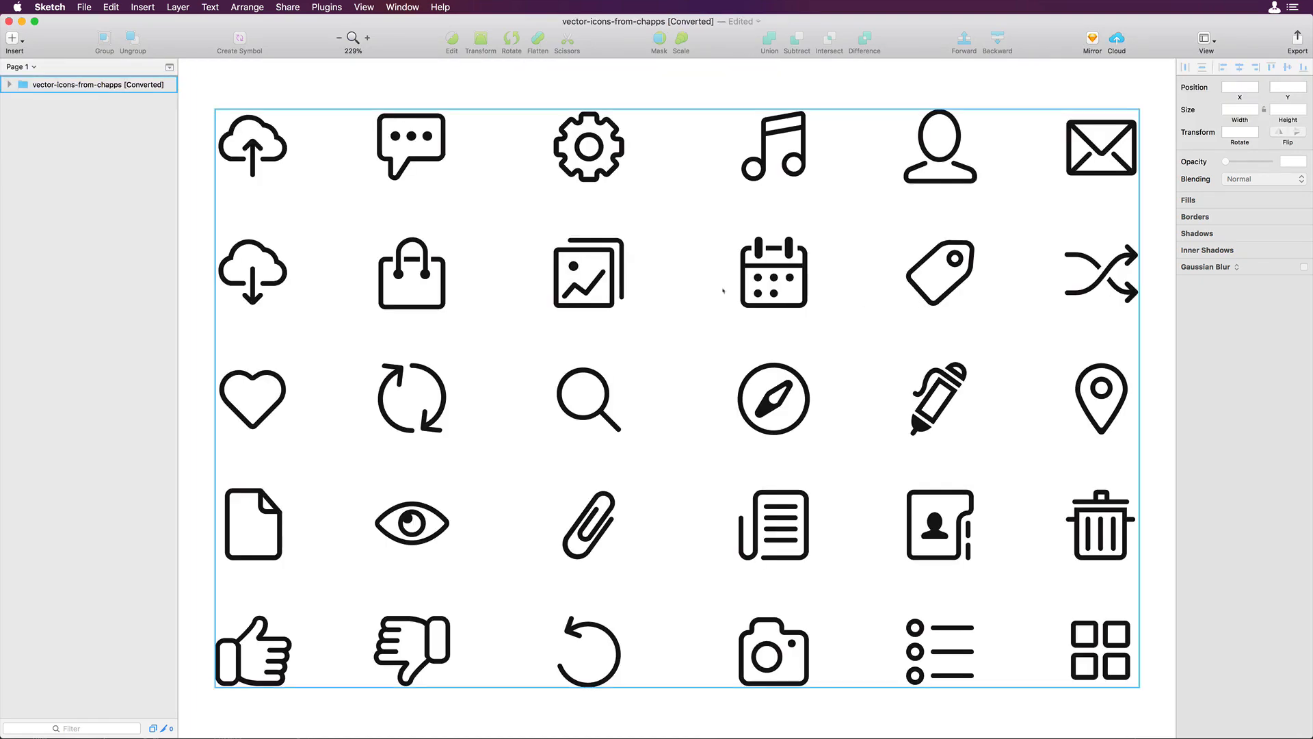
# Step: Try moving a shape of the gear icon inside the imported group, undo the move and leave the group
pyautogui.doubleClick(603, 171)
pyautogui.click(602, 151)
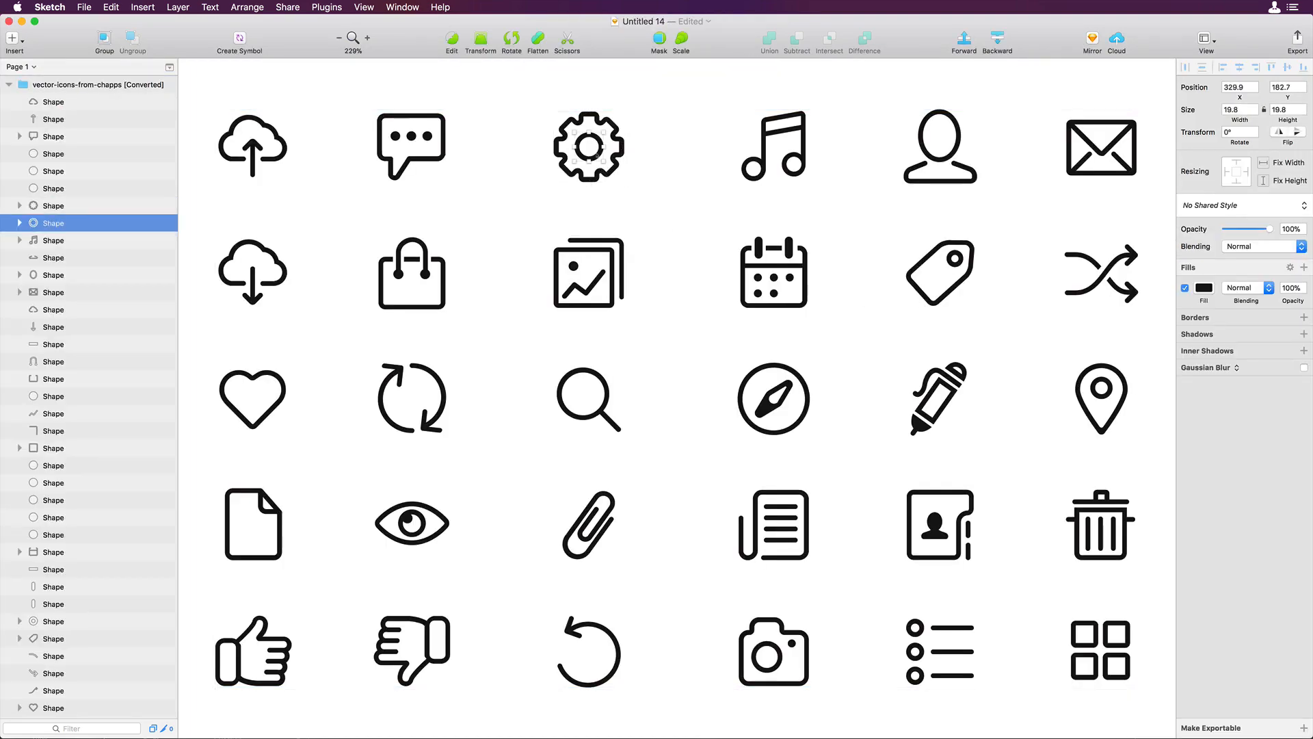
pyautogui.moveTo(602, 152)
pyautogui.mouseDown()
pyautogui.moveTo(623, 171)
pyautogui.moveTo(650, 160)
pyautogui.moveTo(636, 189)
pyautogui.moveTo(612, 141)
pyautogui.moveTo(601, 158)
pyautogui.mouseUp()
pyautogui.press('super+z')
pyautogui.press('Escape')
pyautogui.press('Escape')
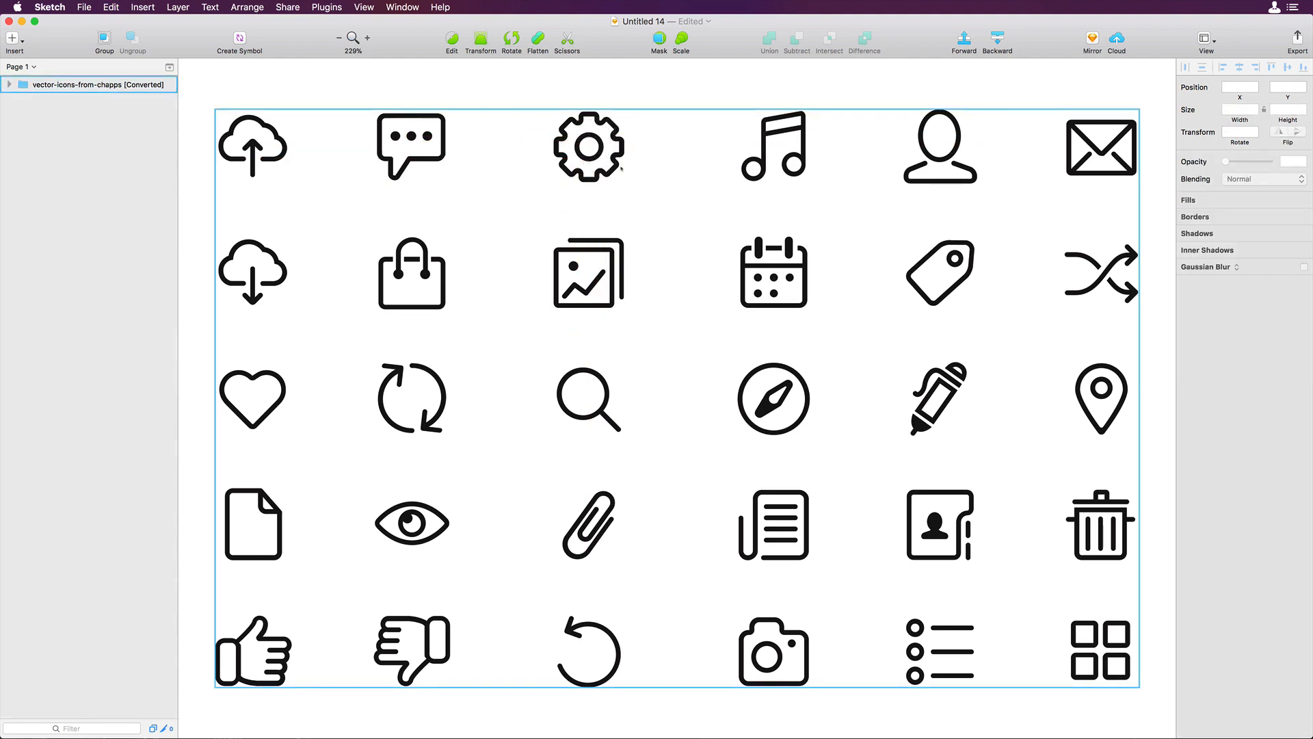